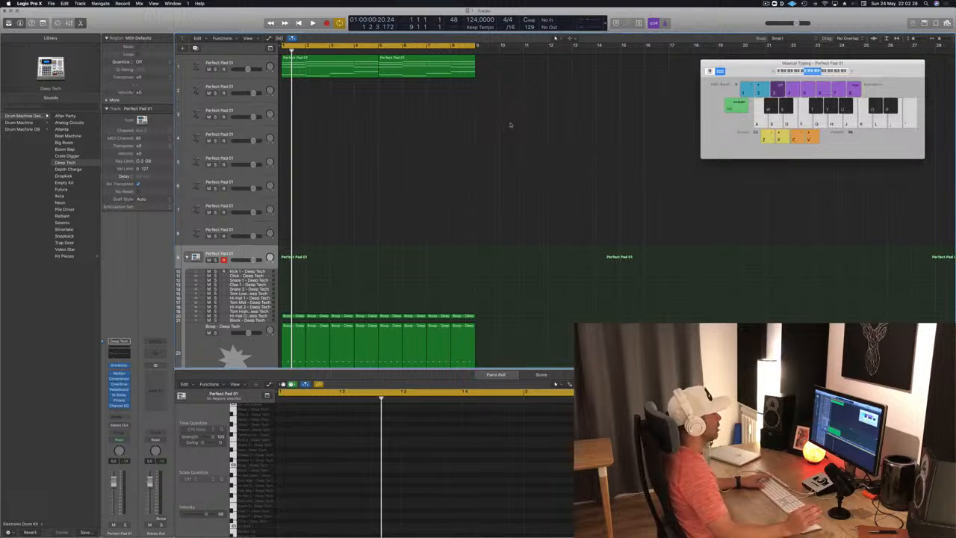
Step: Play the eight-bar loop to review the pad chords together with the drum pattern
key("space")
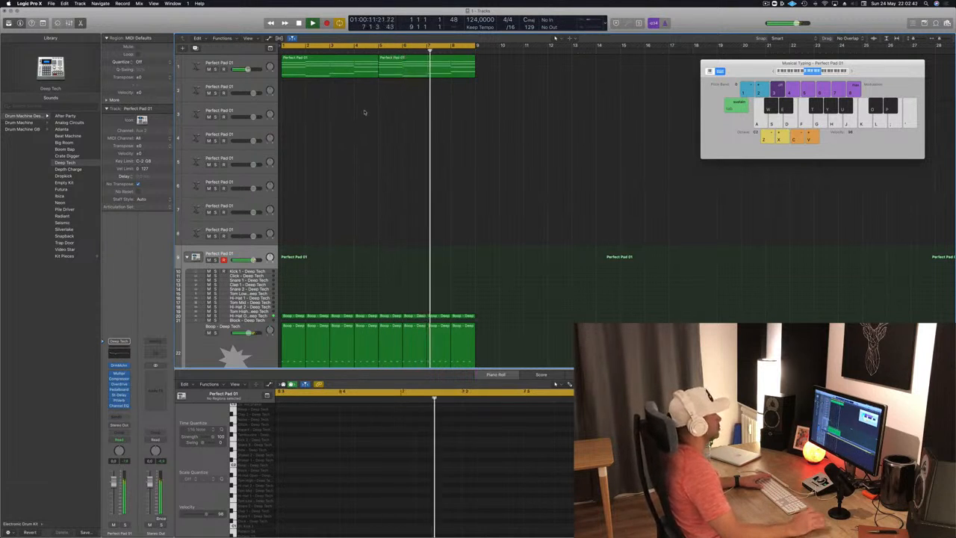
key("a")
key("a")
key("a")
key("space")
Step: Try swapping the third and fourth chords in the first pad region, extending the region to make room for the move
left_click(331, 64)
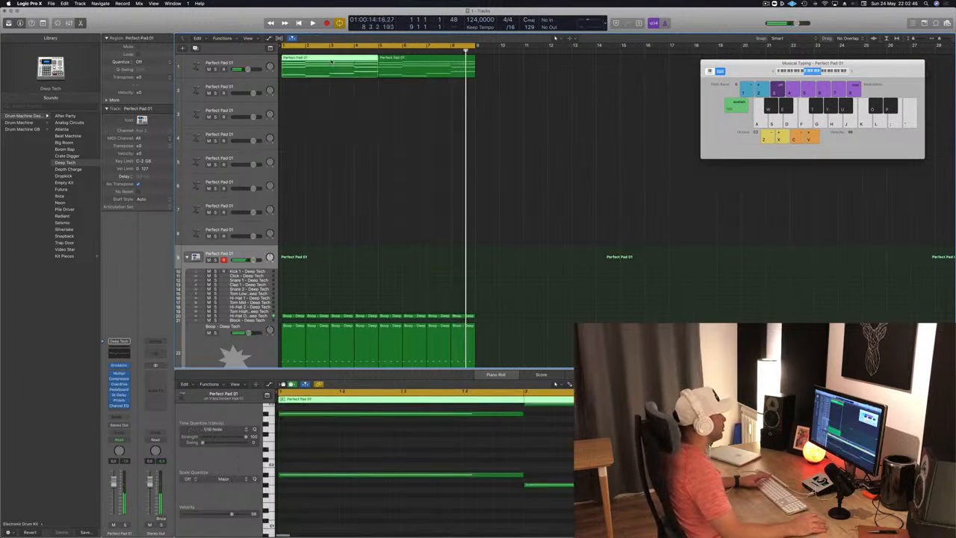
scroll(529, 455, "left", 5)
scroll(528, 455, "down", 5)
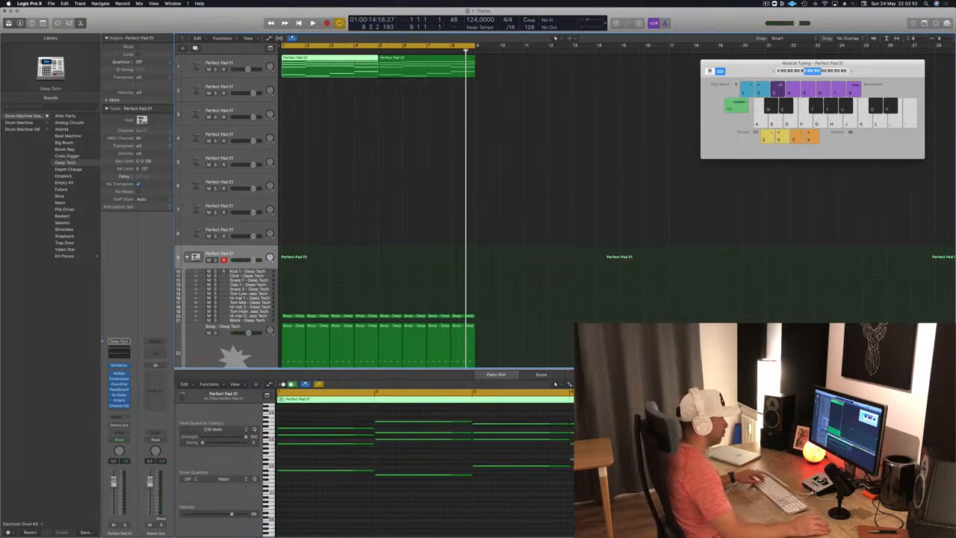
left_click_drag(667, 400, 813, 399)
left_click_drag(492, 413, 511, 496)
left_click_drag(521, 425, 716, 425)
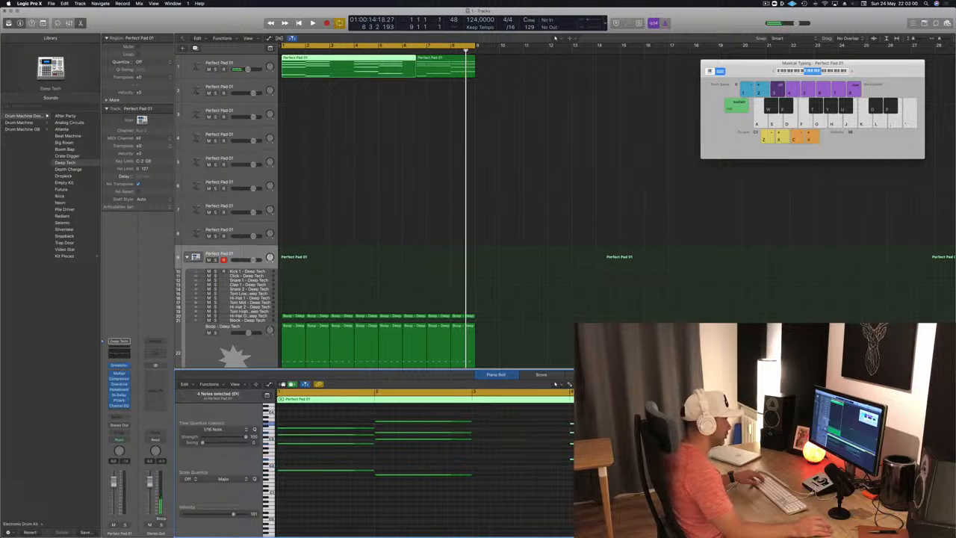
left_click_drag(566, 426, 508, 428)
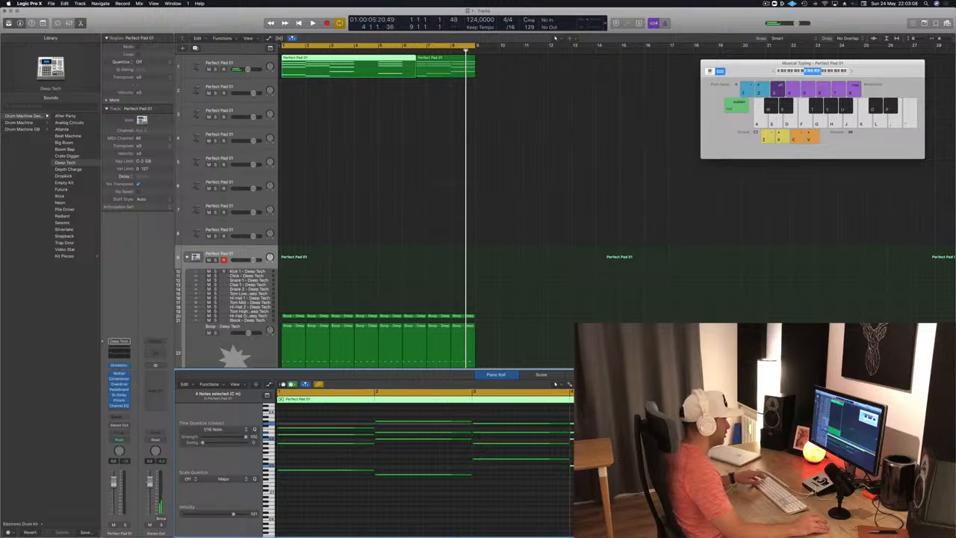
Step: Listen to the swapped chords, split the first pad region at bar 5, delete everything after it and replay
key("space")
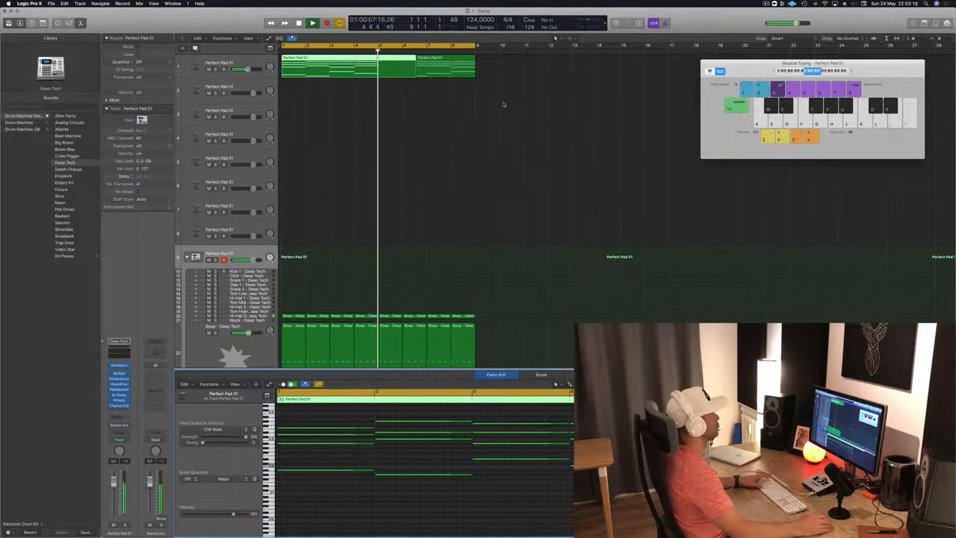
double_click(378, 58, "super")
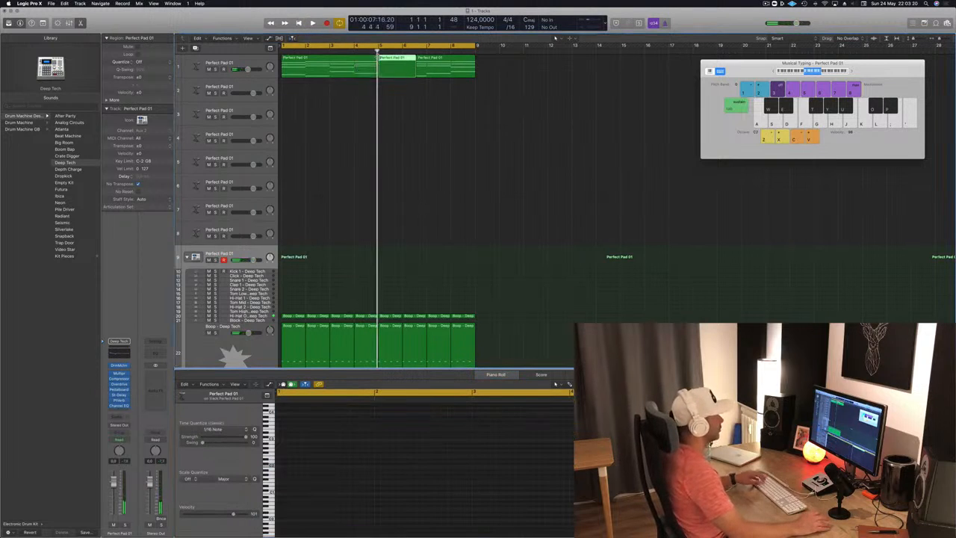
left_click_drag(438, 65, 465, 66)
key("Delete")
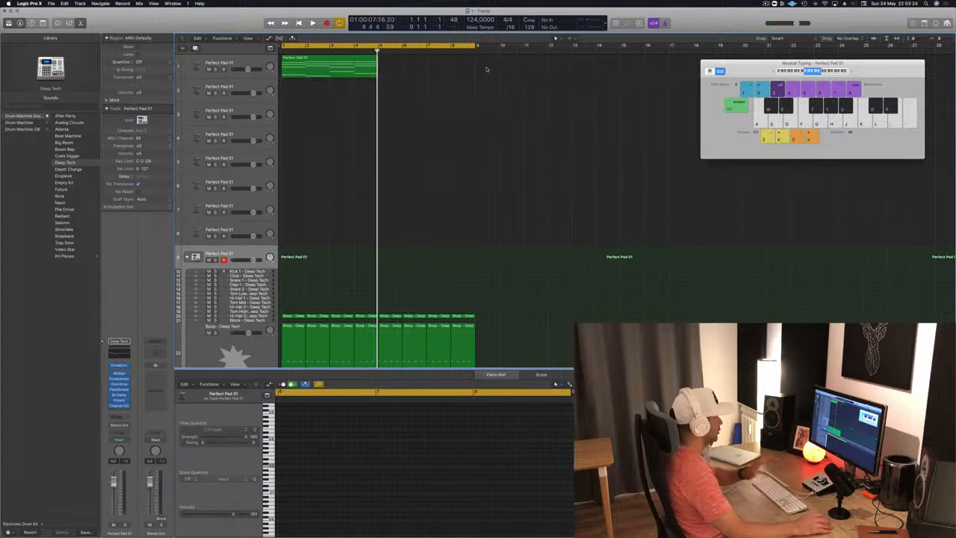
left_click(327, 64)
key("space")
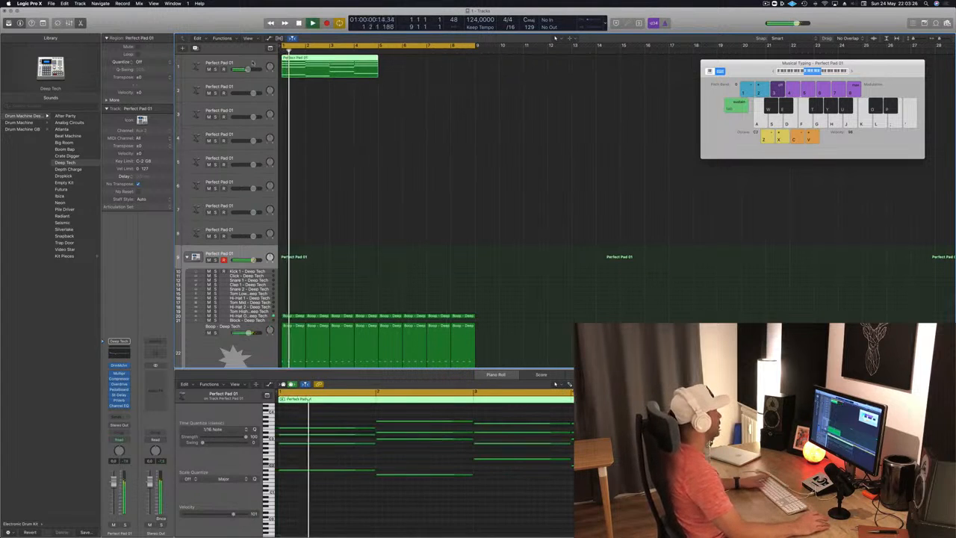
Step: Open the Alchemy instrument of the pad on track 1 and listen to the edited chords
left_click(198, 67)
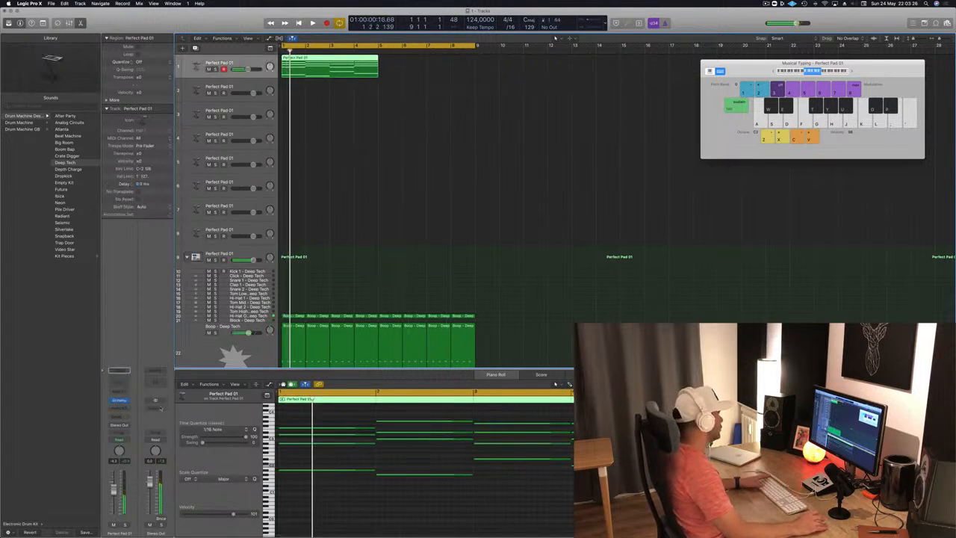
left_click(118, 401)
key("space")
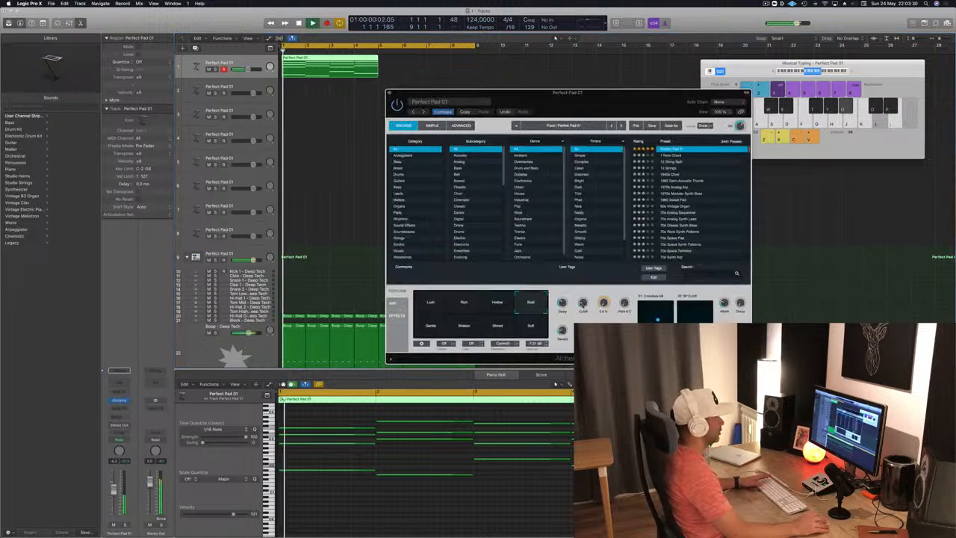
left_click_drag(616, 103, 716, 67)
left_click(431, 129)
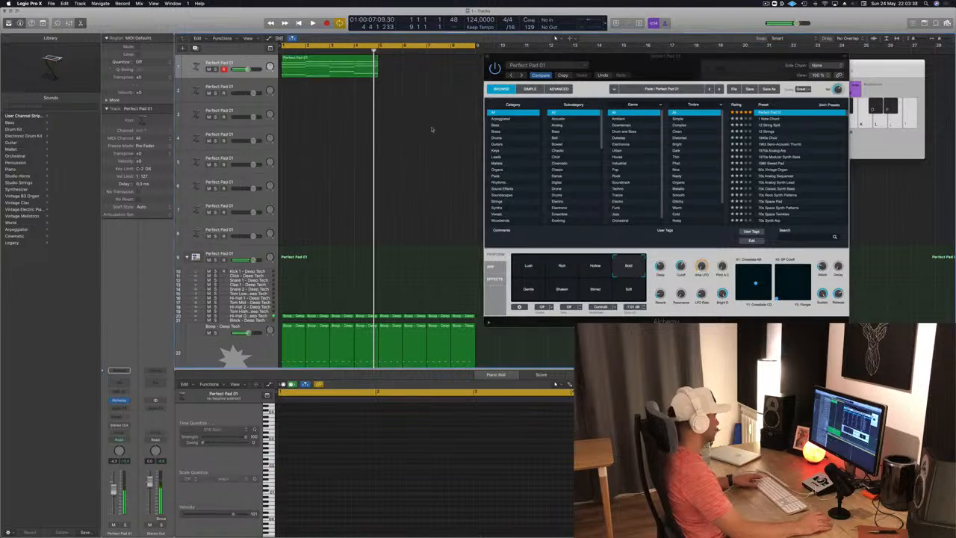
Step: Undo the deletion, the region split and the chord swap in the pad regions
key("super+z")
key("super+z")
key("super+z")
key("super+z")
key("super+z")
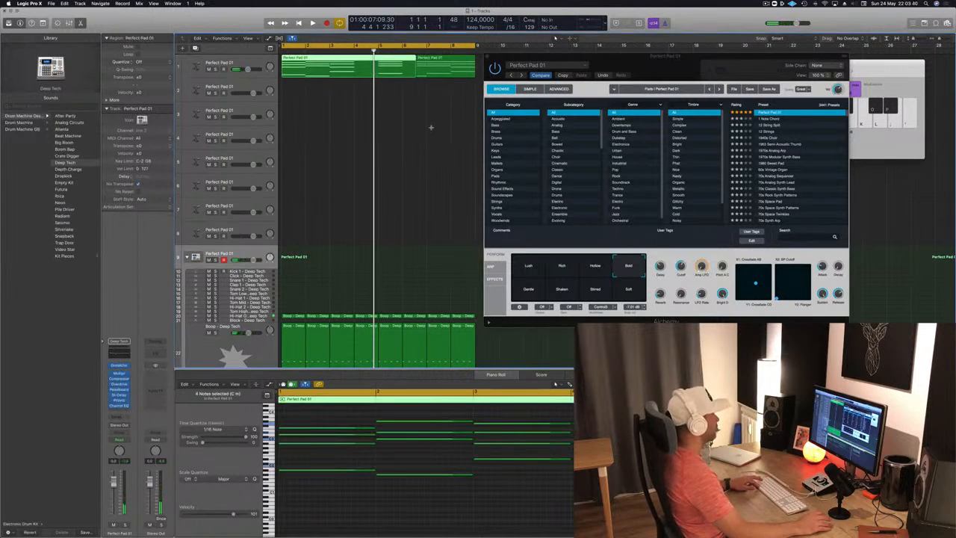
key("super+z")
key("super+z")
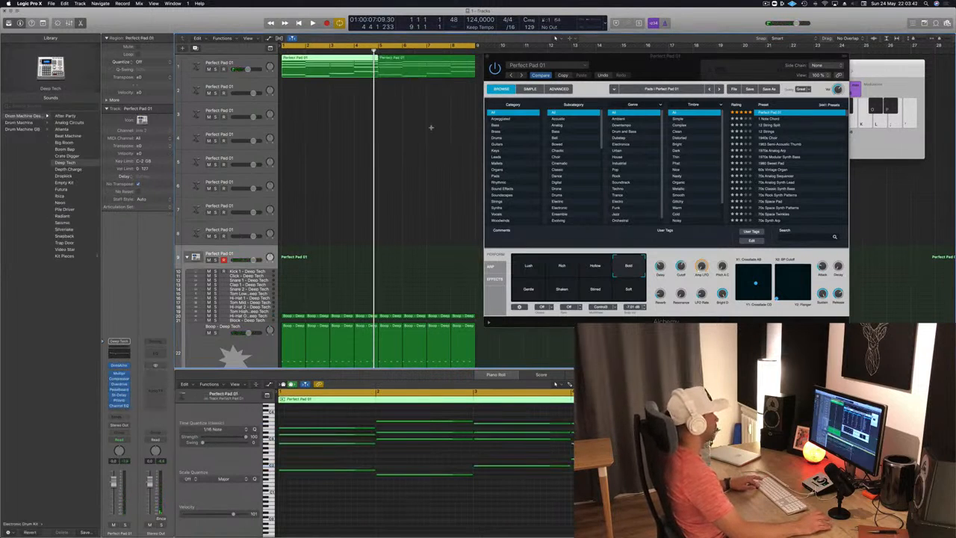
Step: Play the original chords while adjusting the pad's Cutoff in Alchemy, and close the instrument window
key("space")
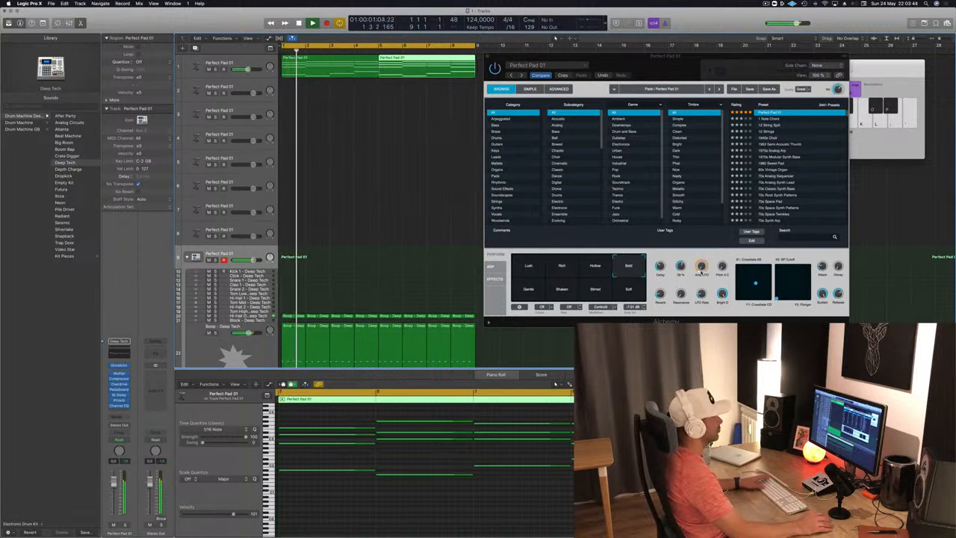
left_click_drag(682, 269, 684, 288)
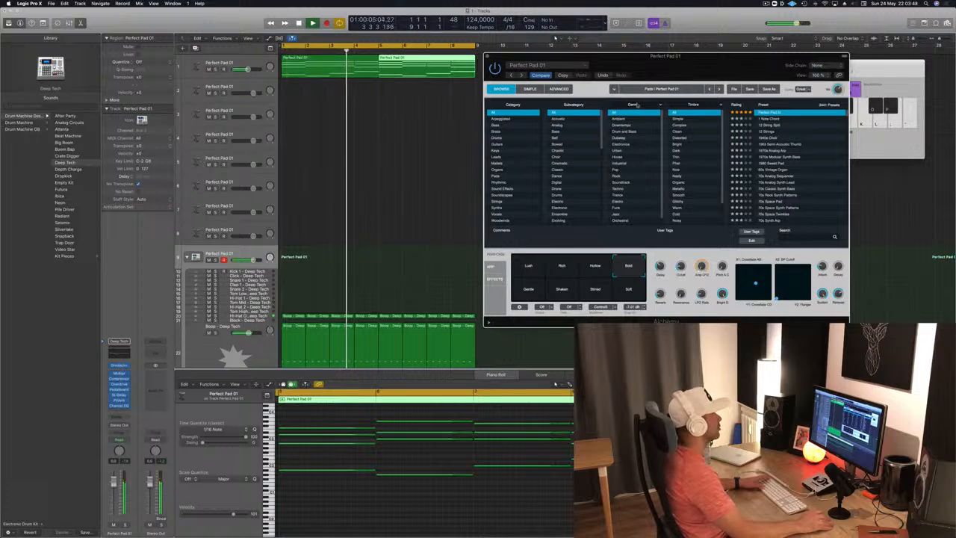
left_click(488, 56)
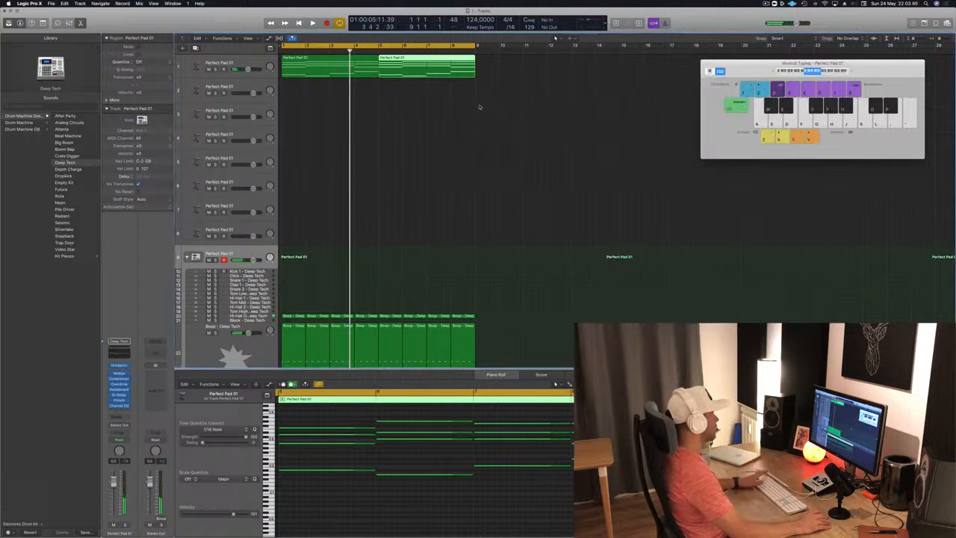
left_click(449, 116)
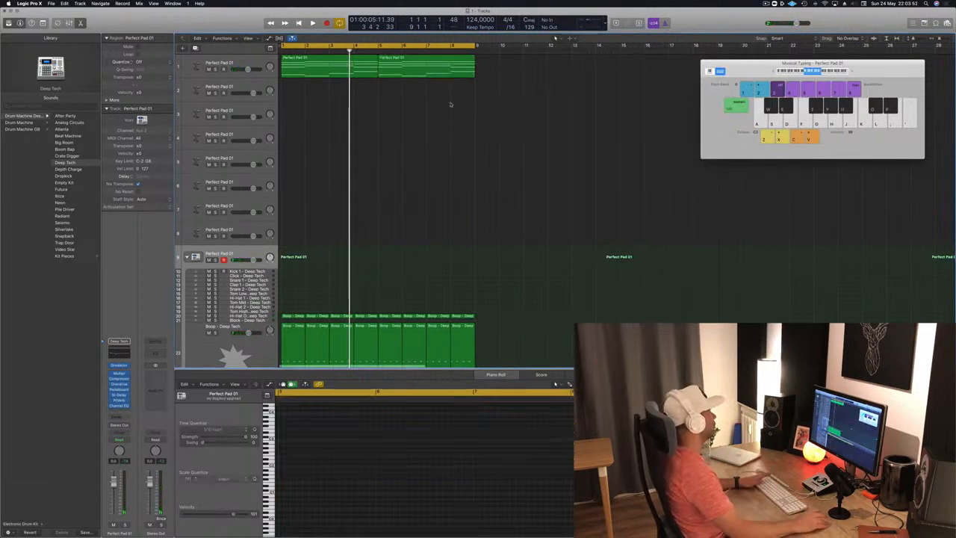
Step: Copy the first pad region from track 1 to bar 1 of track 2 while checking playback
scroll(443, 97, "down", 1)
left_click(363, 68)
scroll(425, 170, "up", 1)
key("Return")
key("space")
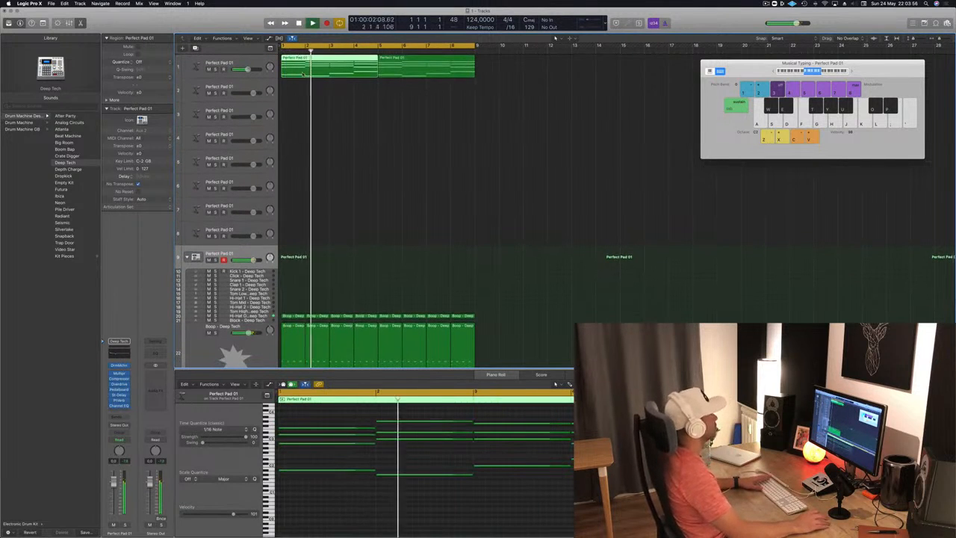
mouse_move(320, 62)
left_mouse_down()
mouse_move(320, 86)
mouse_move(318, 69)
left_mouse_up()
key("space")
key("space")
Step: Open Alchemy on track 2, filter presets to Bass, try 808 Bass and load 70s Synth Lead Hero
left_click(197, 89)
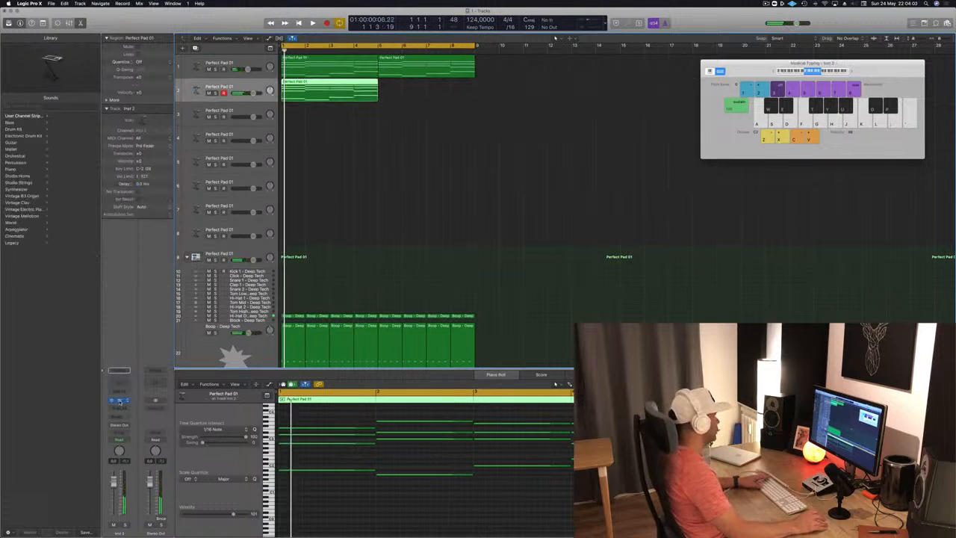
left_click(120, 401)
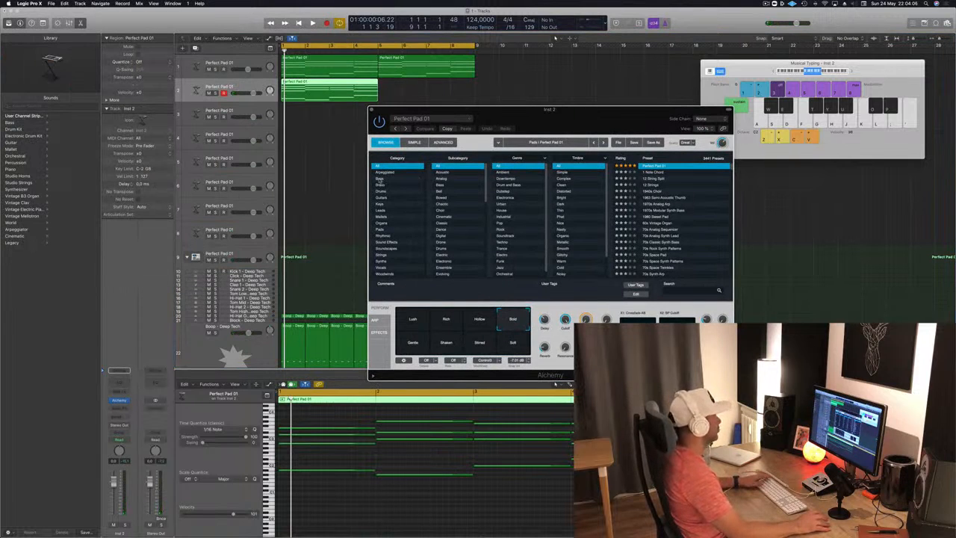
left_click(380, 179)
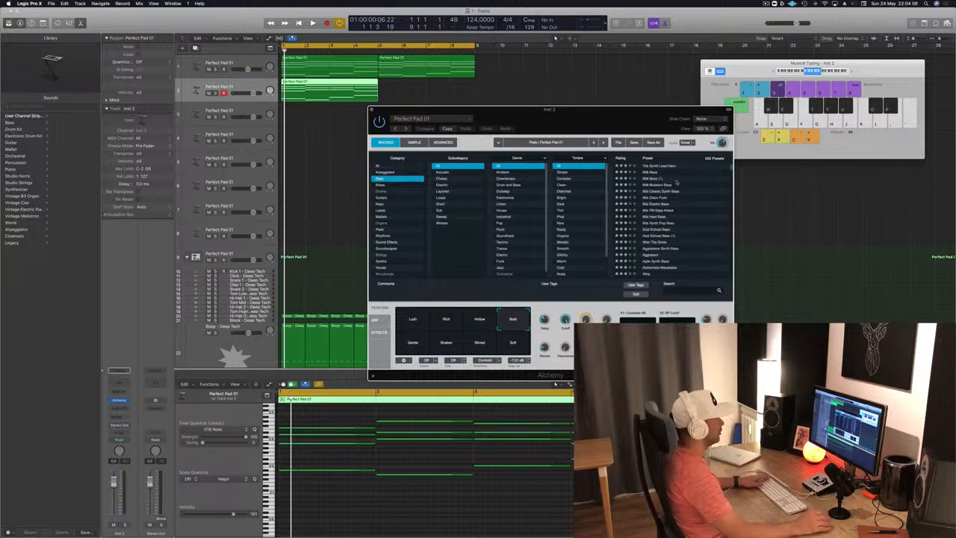
left_click(653, 171)
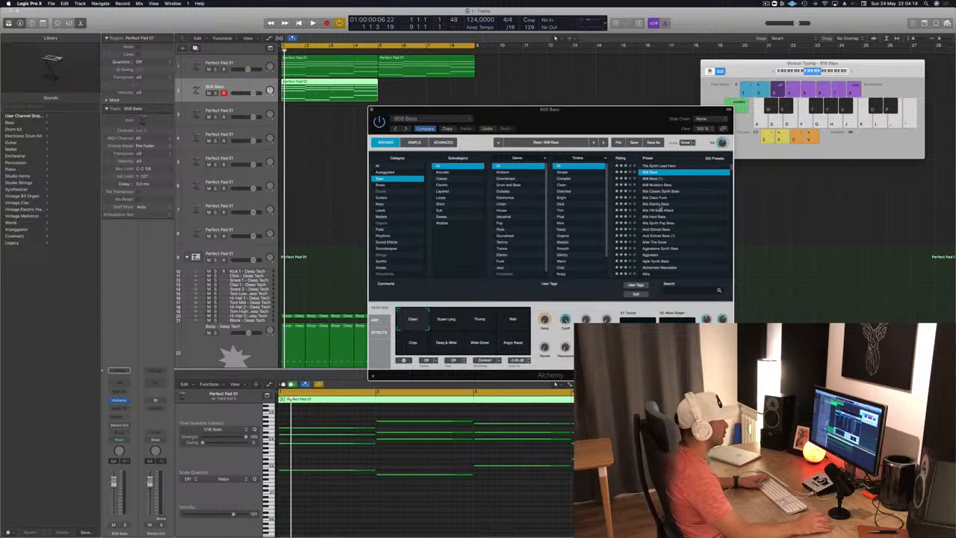
left_click(661, 203)
left_click(662, 168)
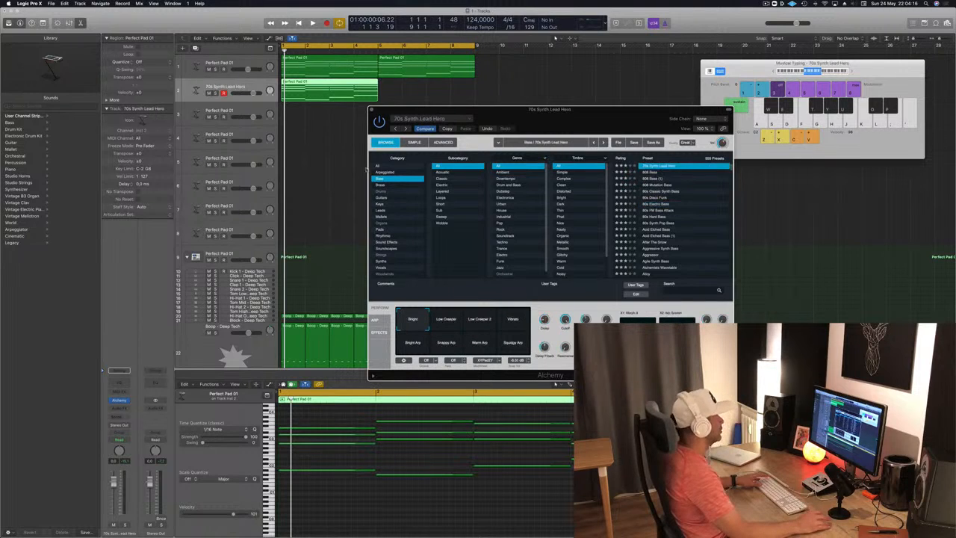
Step: Delete the upper chord notes in the track 2 region, keeping only the four lowest notes, and play it
scroll(360, 459, "down", 3)
left_click_drag(300, 417, 521, 449)
key("Delete")
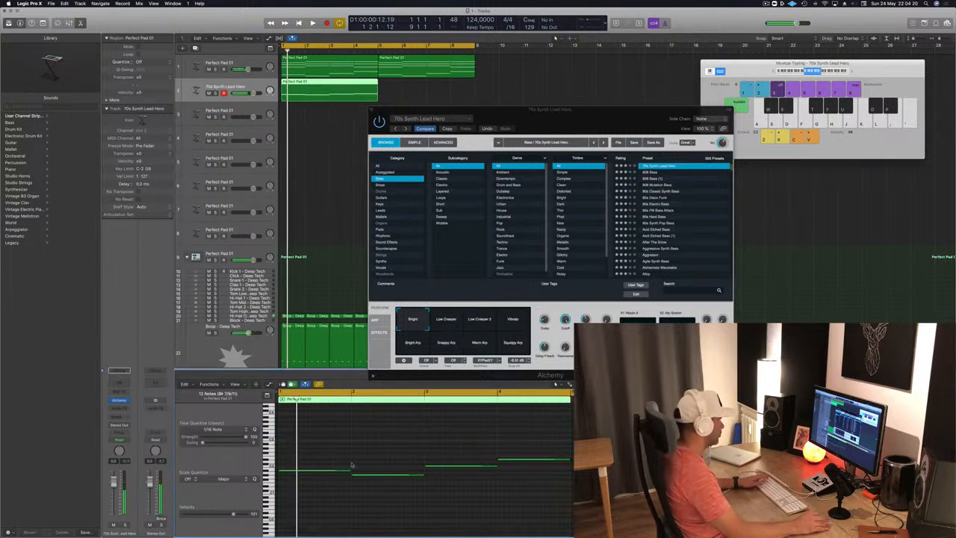
key("space")
Step: Shorten all four bass notes to brief stabs at the start of each bar and listen
key("super+a")
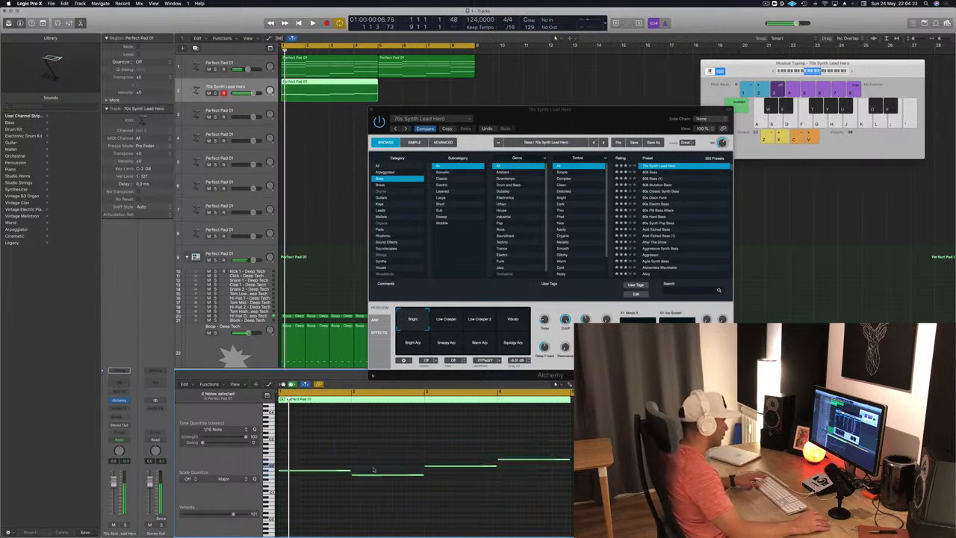
left_click_drag(350, 470, 287, 473)
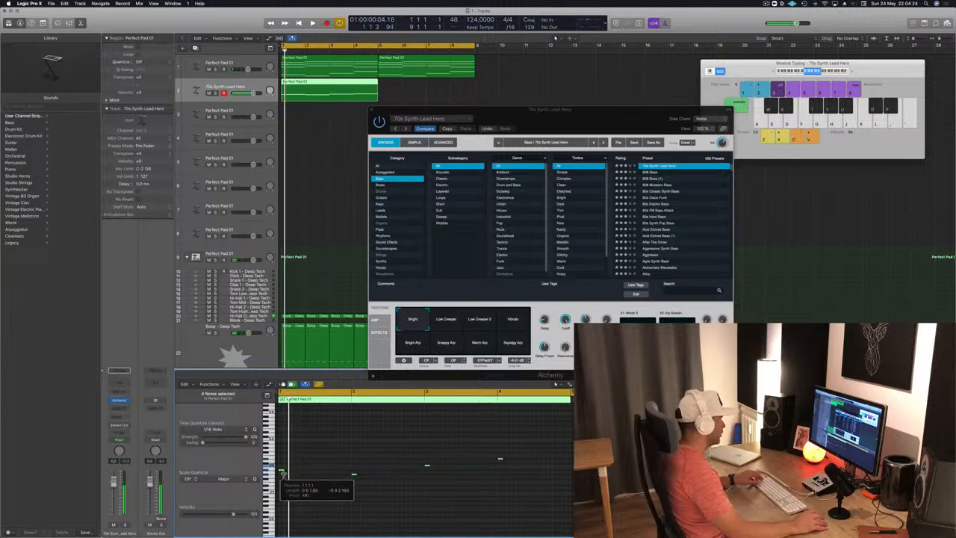
key("space")
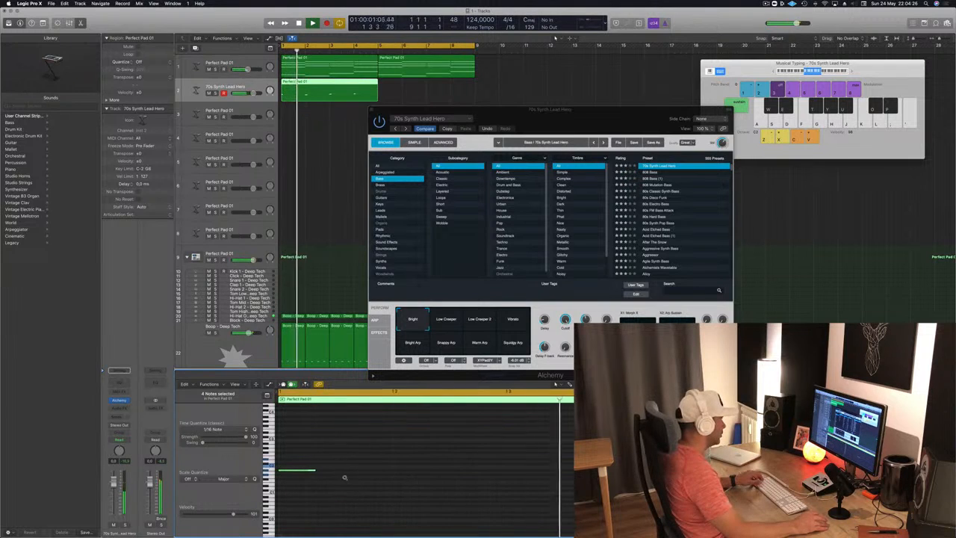
key("space")
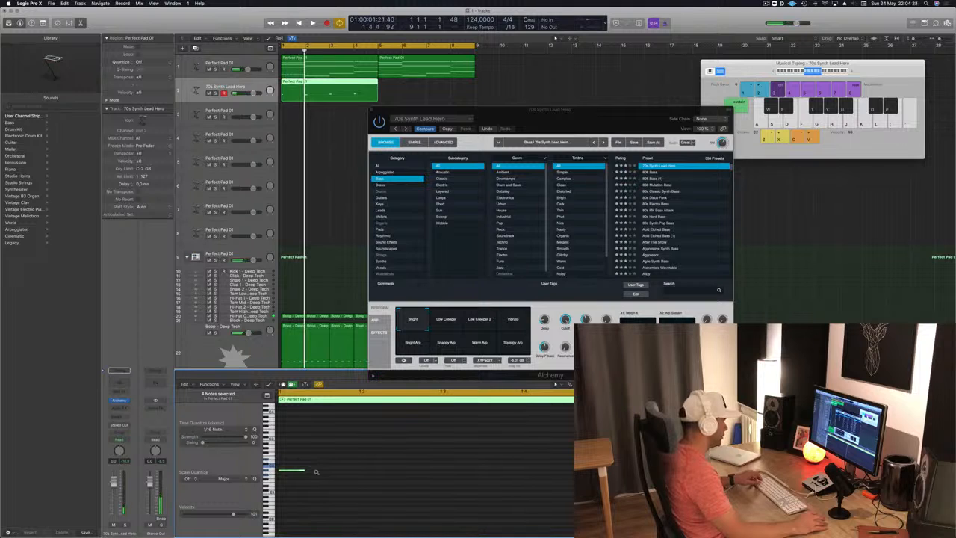
Step: Try copying the four bass notes to 1 1 4 1 one semitone higher, and load the Lazarus bass preset
left_click_drag(304, 472, 402, 475)
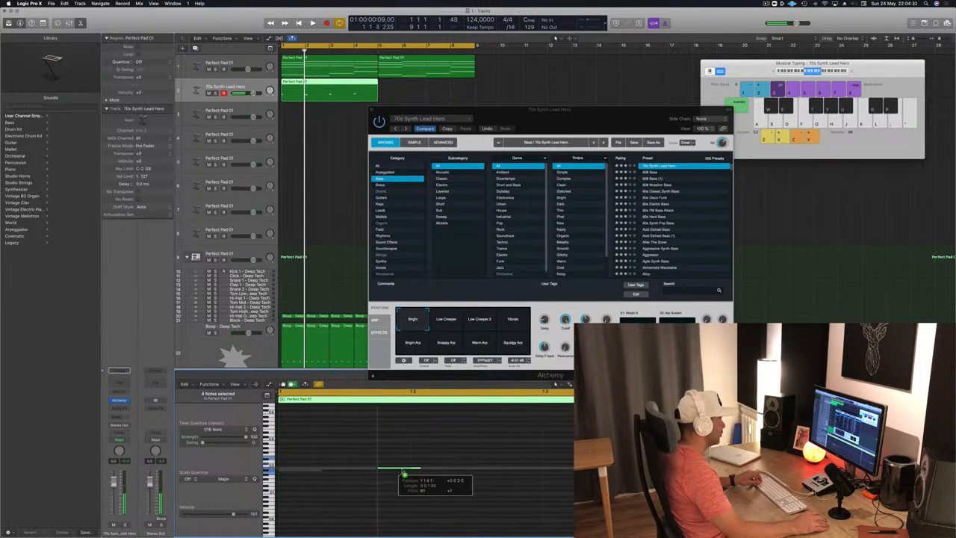
key("space")
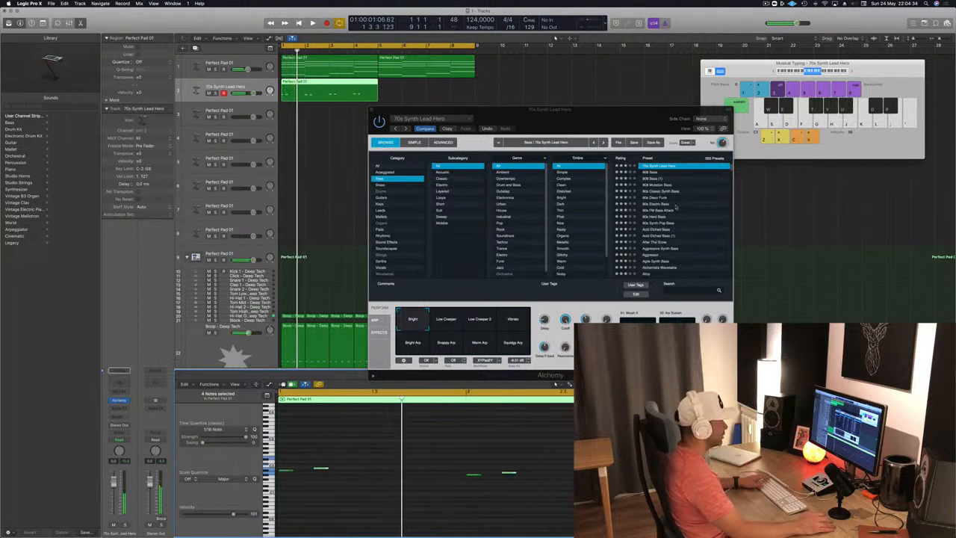
scroll(662, 179, "up", 2)
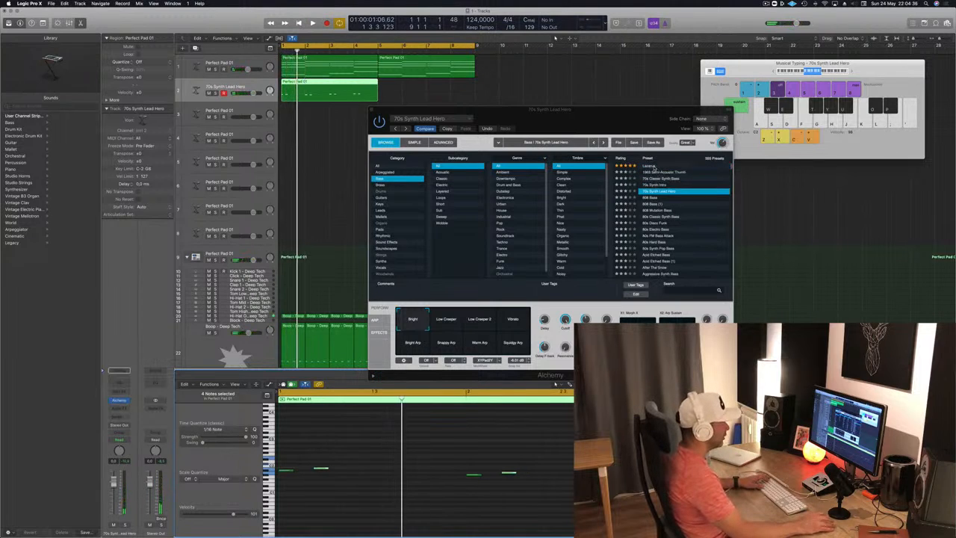
left_click(655, 166)
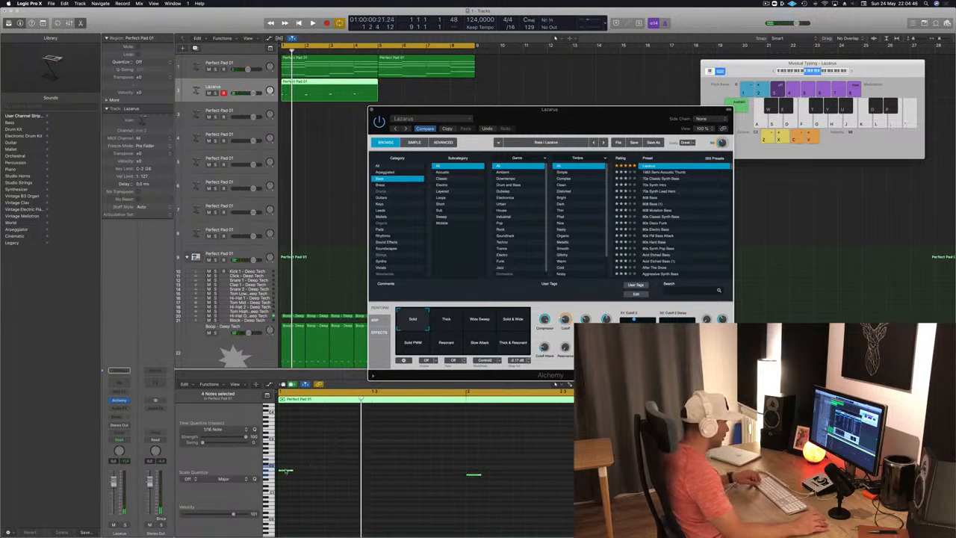
Step: Copy the four bass notes three sixteenths later at the same pitch and listen to the pattern
left_click_drag(287, 471, 322, 472)
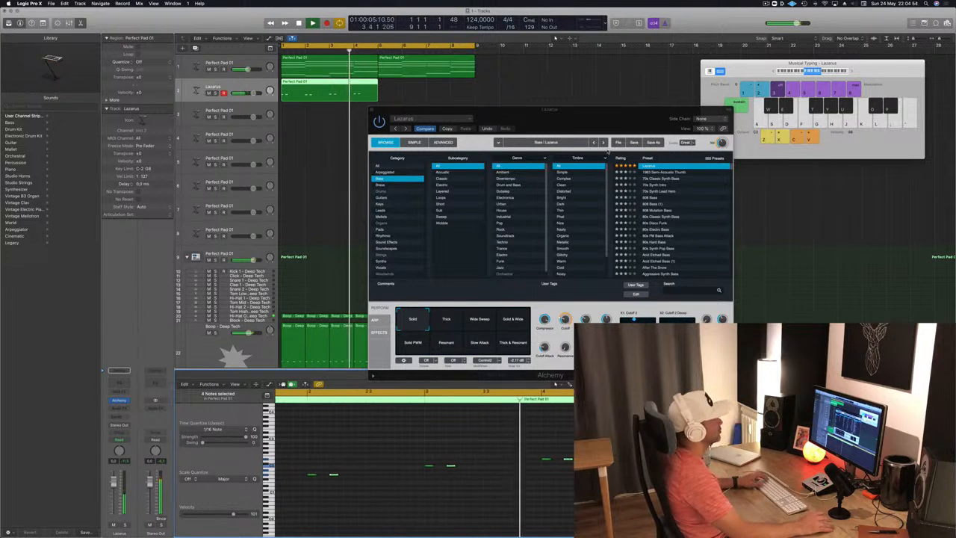
left_click_drag(575, 118, 714, 111)
key("space")
Step: Copy the track 2 bass region to bar 5 and play the loop with the Alchemy window moved aside
left_click_drag(320, 86, 418, 88)
key("space")
left_click_drag(639, 108, 675, 87)
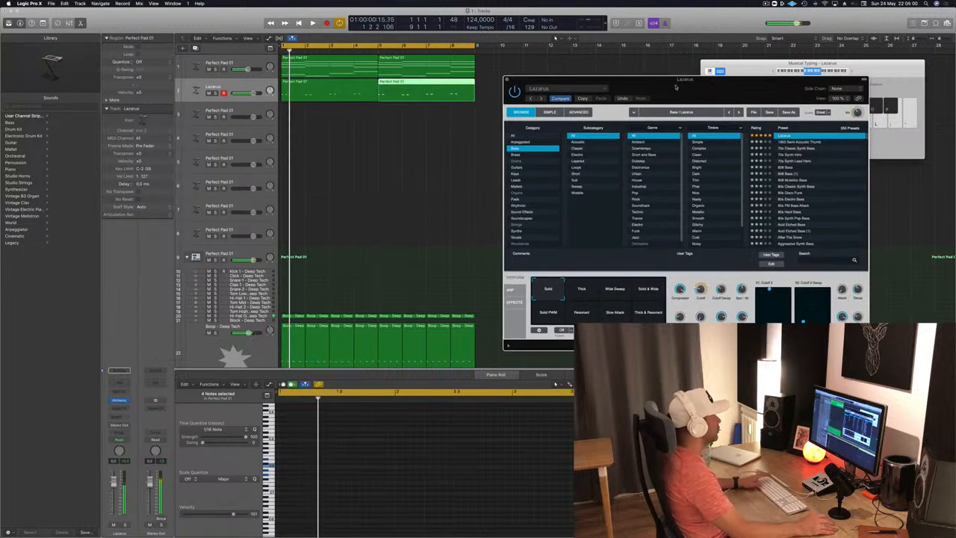
Step: Briefly solo the Boop - Deep Tech drum track to check it, and close the Alchemy window
left_click(215, 332)
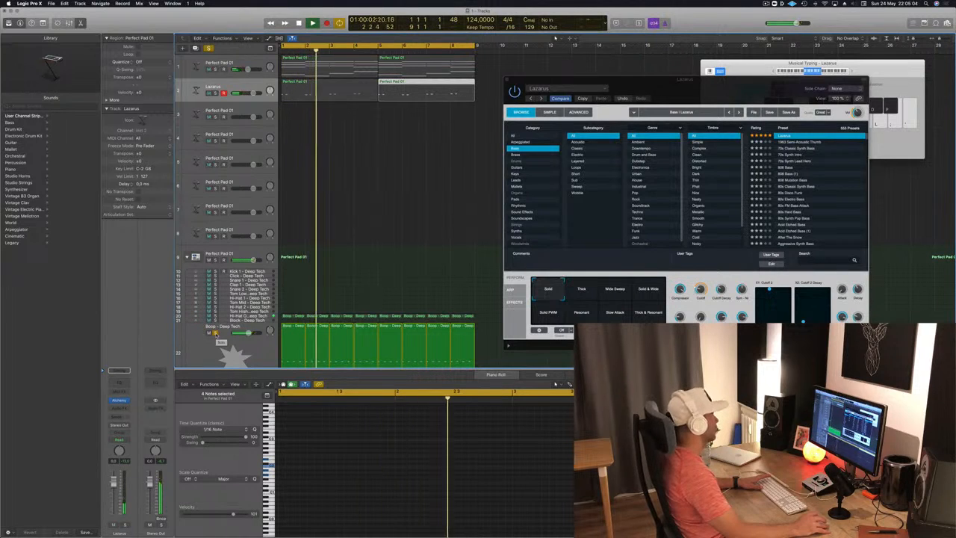
left_click(216, 332)
left_click_drag(735, 87, 600, 163)
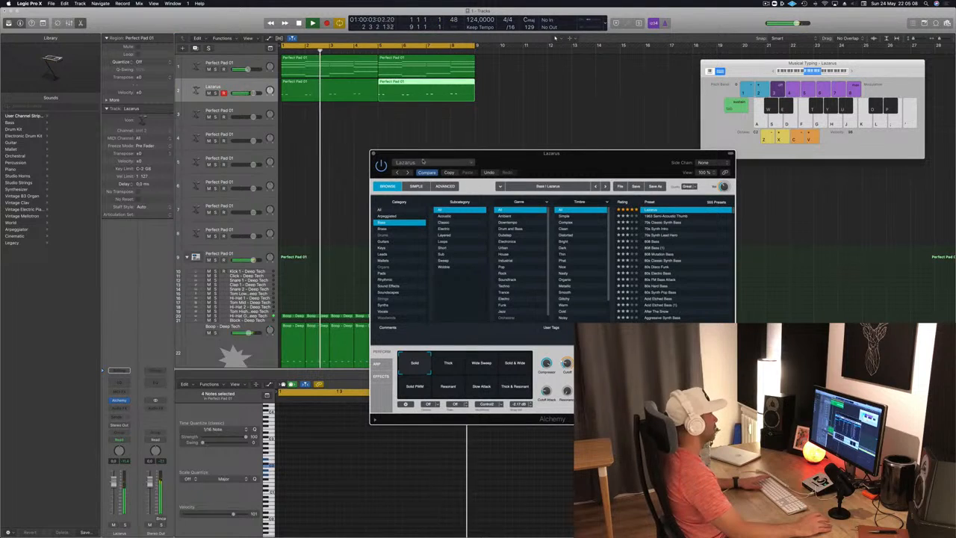
key("super+w")
Step: In the first bass region, copy the paired stabs further along each bar, up to 1 3 4 1, and listen
left_click(299, 98)
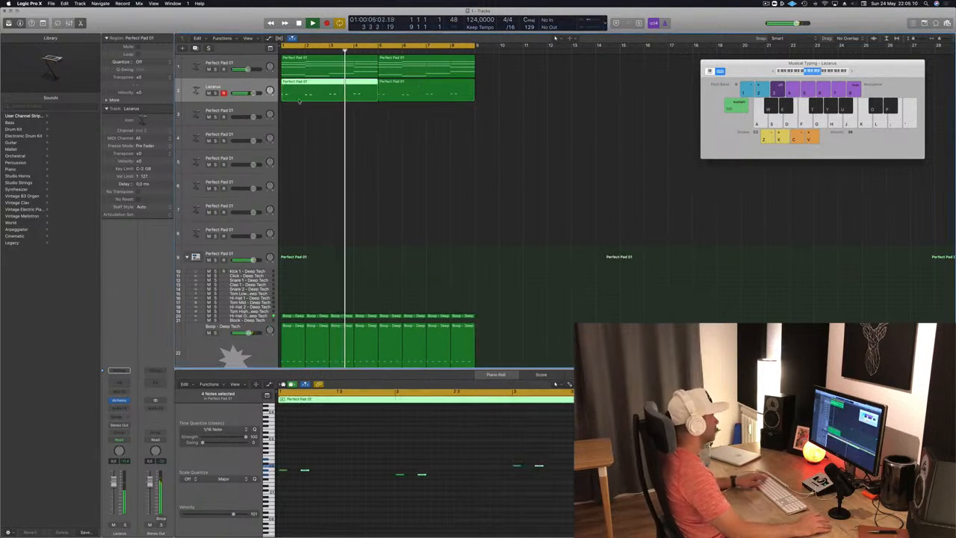
scroll(337, 423, "down", 1)
left_click(345, 466)
left_click_drag(282, 472, 350, 473)
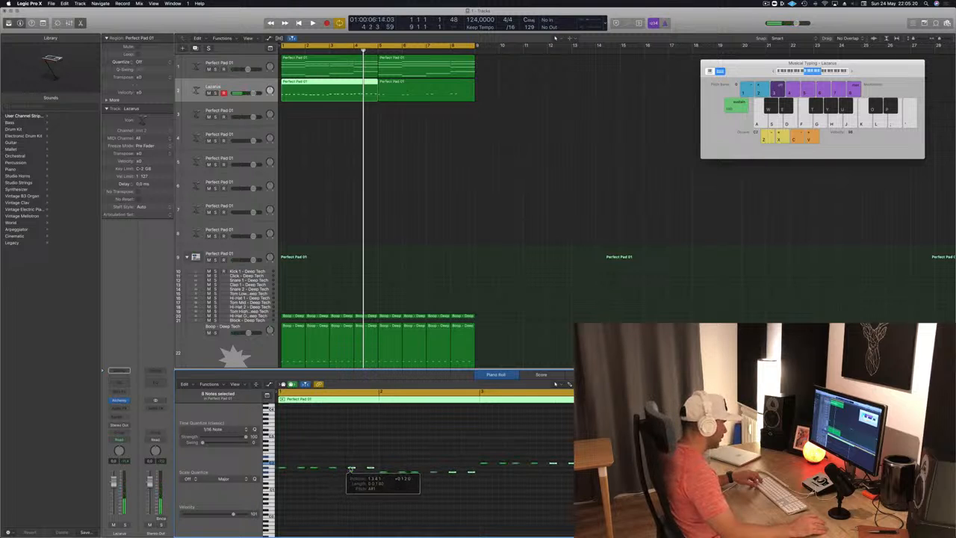
key("space")
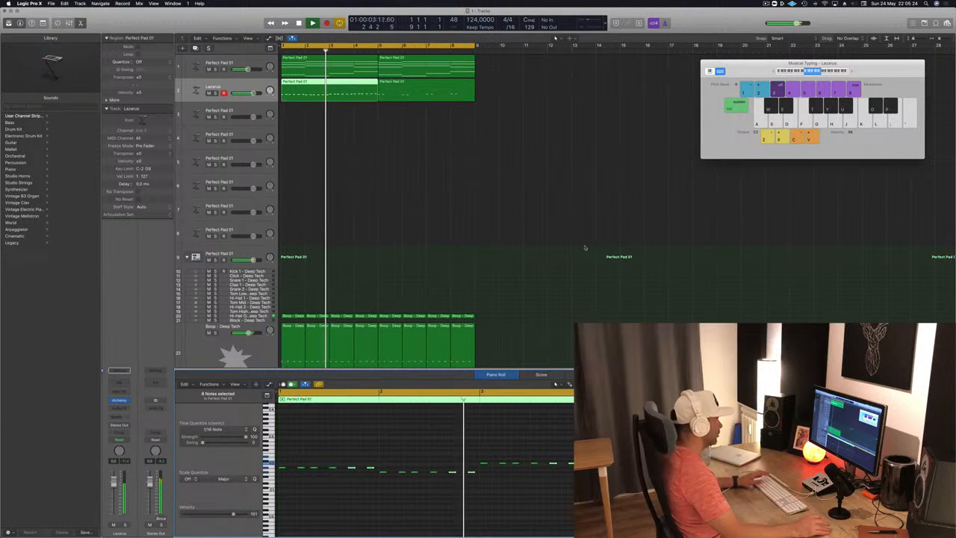
Step: Replace the bass region at bar 5 with a copy of the revised region from bars 1 to 4
left_click(467, 95)
key("Delete")
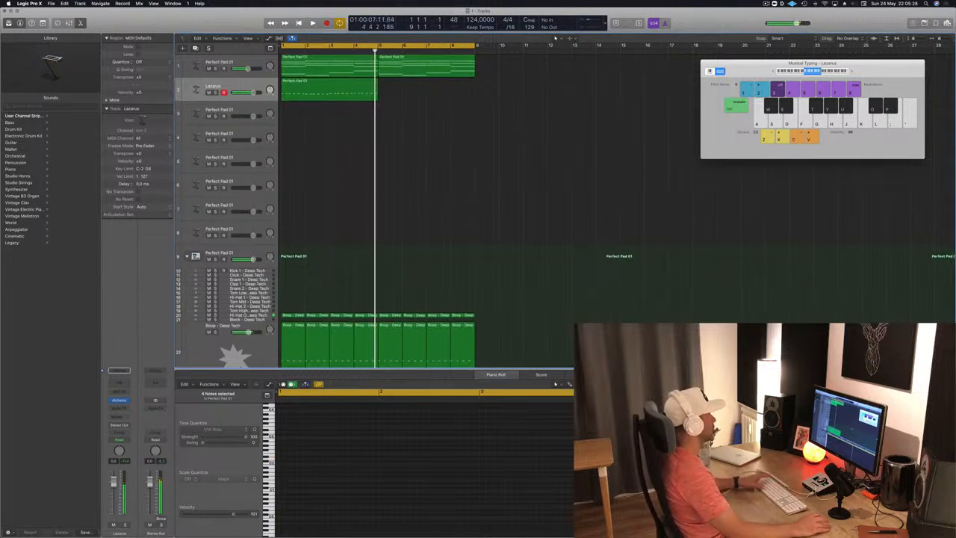
key("space")
left_click(313, 82)
left_click_drag(311, 83, 406, 84)
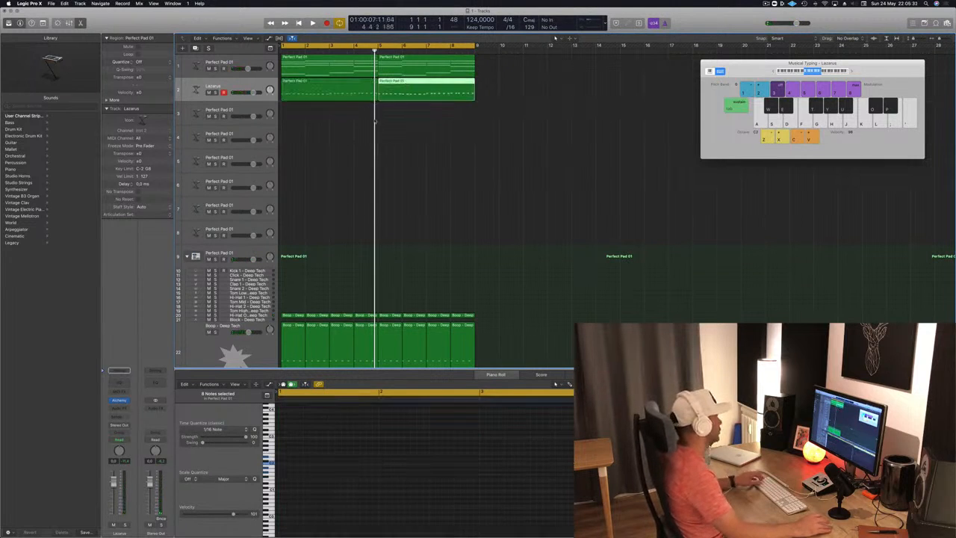
Step: Play the loop from the start and examine the chord notes of the first pad region
left_click(293, 332)
key("space")
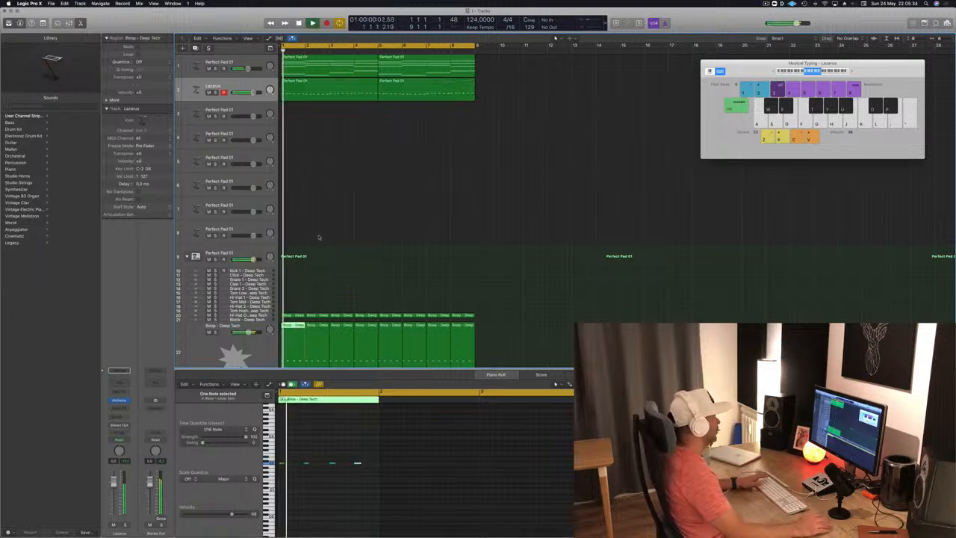
left_click(321, 163)
left_click(322, 66)
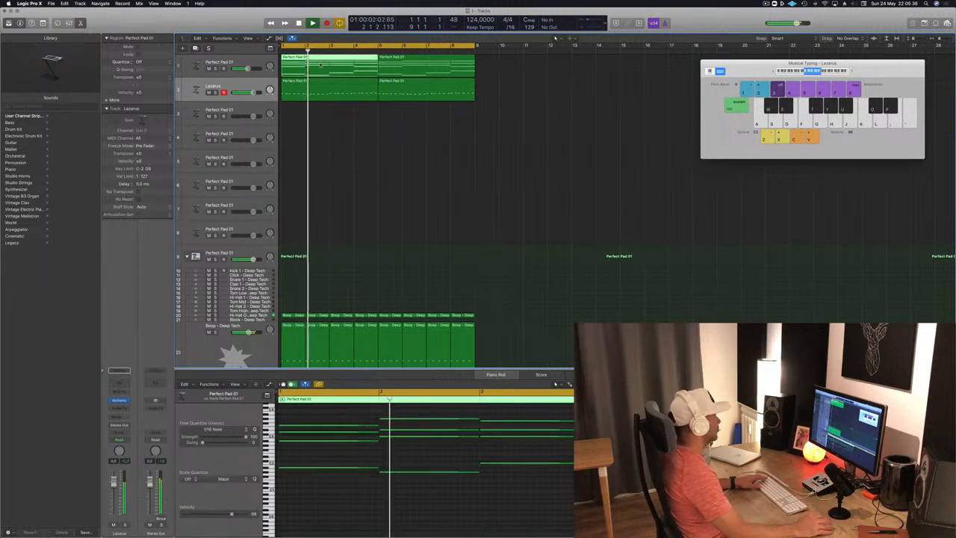
scroll(403, 187, "down", 2)
scroll(374, 182, "up", 2)
scroll(344, 168, "left", 2)
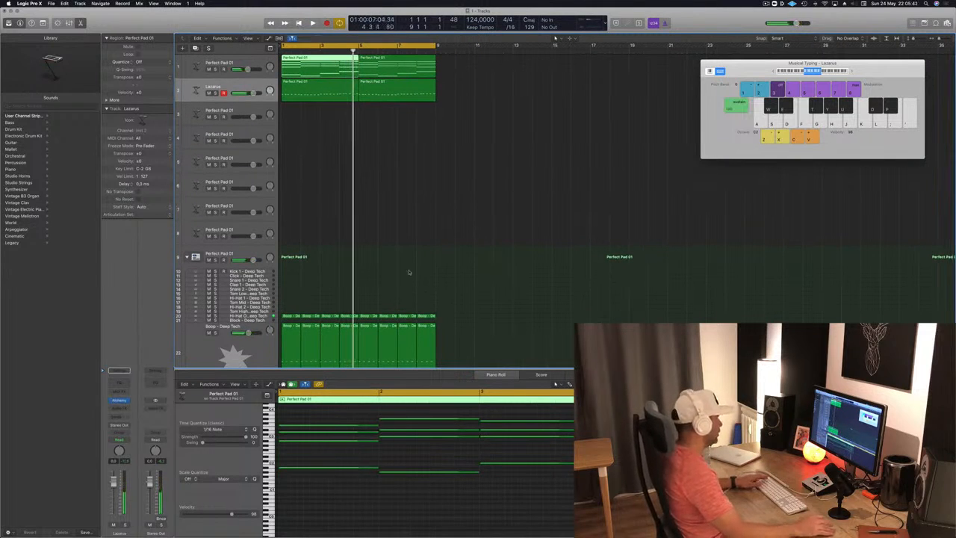
Step: Create one software instrument track below the Lazarus bass using Studio Horns in stereo
left_click(230, 87)
key("alt+super+n")
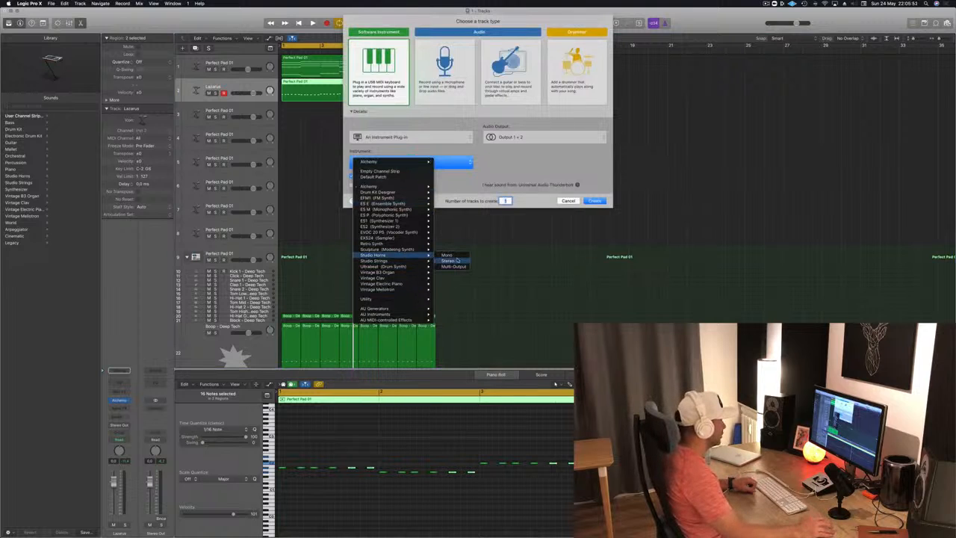
left_click(458, 261)
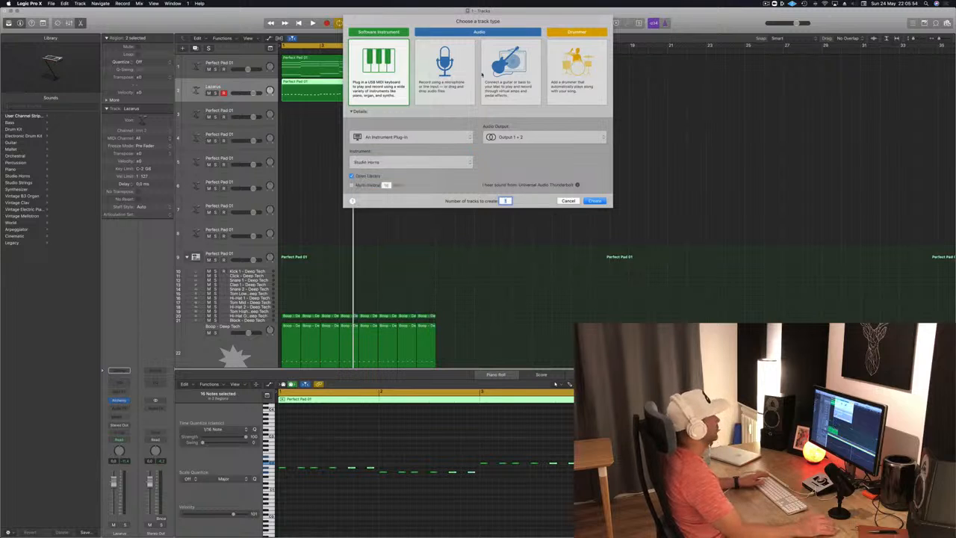
left_click(595, 200)
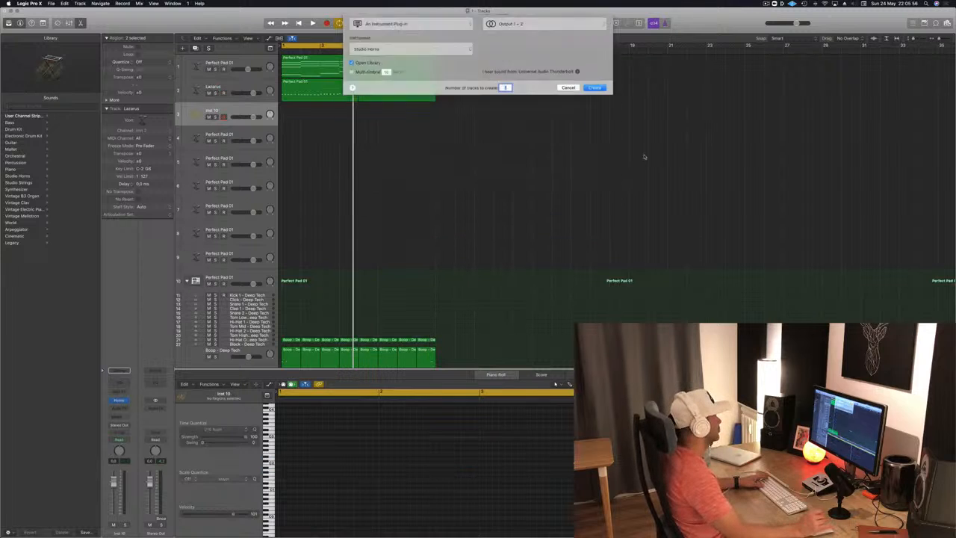
Step: Copy the first pad region onto the horn track and remove the lower chord notes, keeping only the top voice
left_click_drag(315, 66, 311, 113)
left_click_drag(532, 486, 448, 427)
key("Delete")
left_click(247, 108)
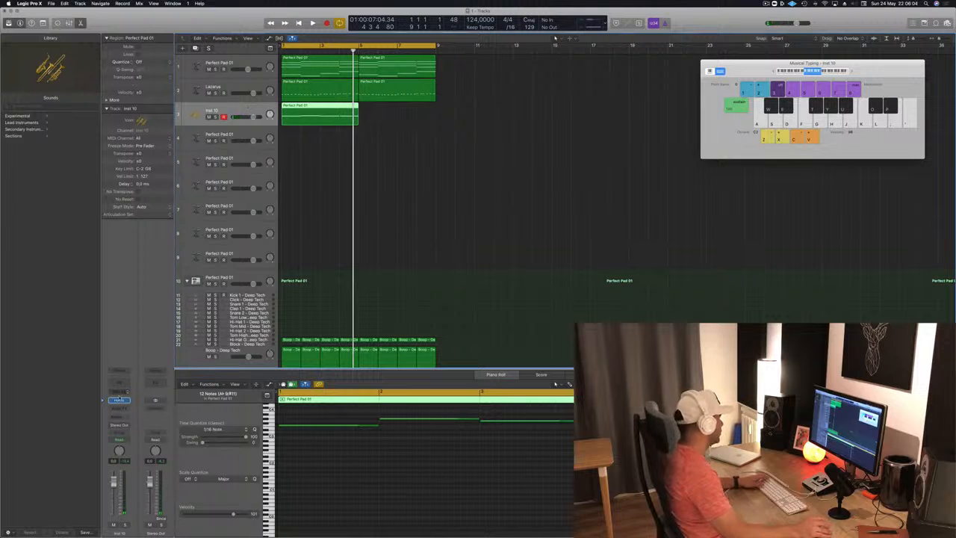
Step: Look through the Studio Horns instruments and articulations, and play the Trumpet 1 line from the start
left_click(118, 401)
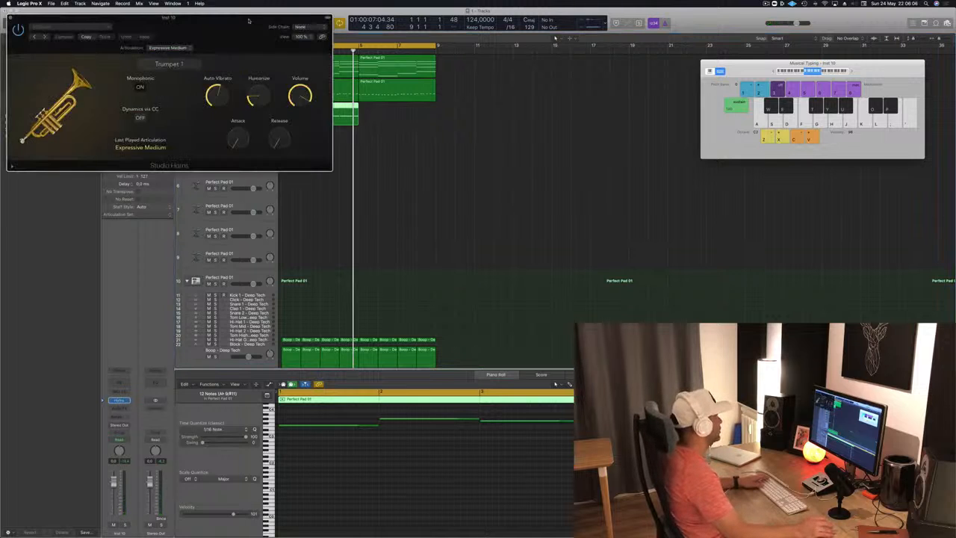
left_click_drag(276, 29, 485, 109)
left_click(437, 142)
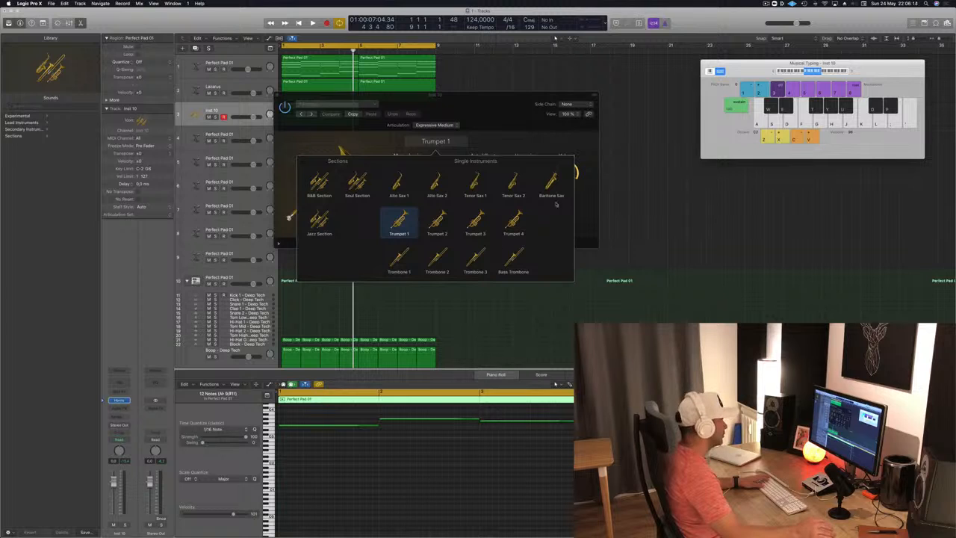
left_click(597, 152)
left_click(447, 125)
left_click(532, 98)
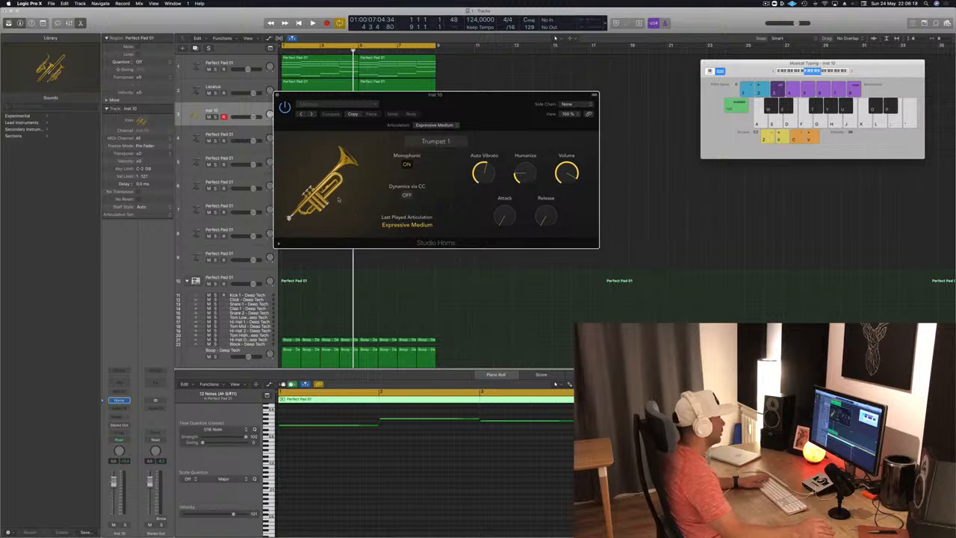
left_click_drag(447, 102, 630, 118)
key("Return")
key("space")
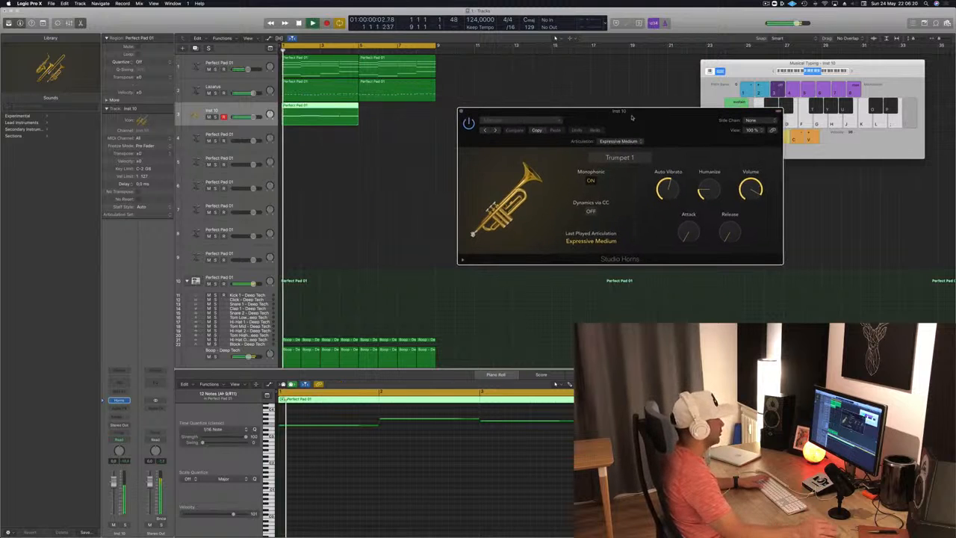
Step: Delete the region on the horn track and load the Trombone Pad sound from the Experimental category
left_click_drag(390, 112, 299, 128)
key("Delete")
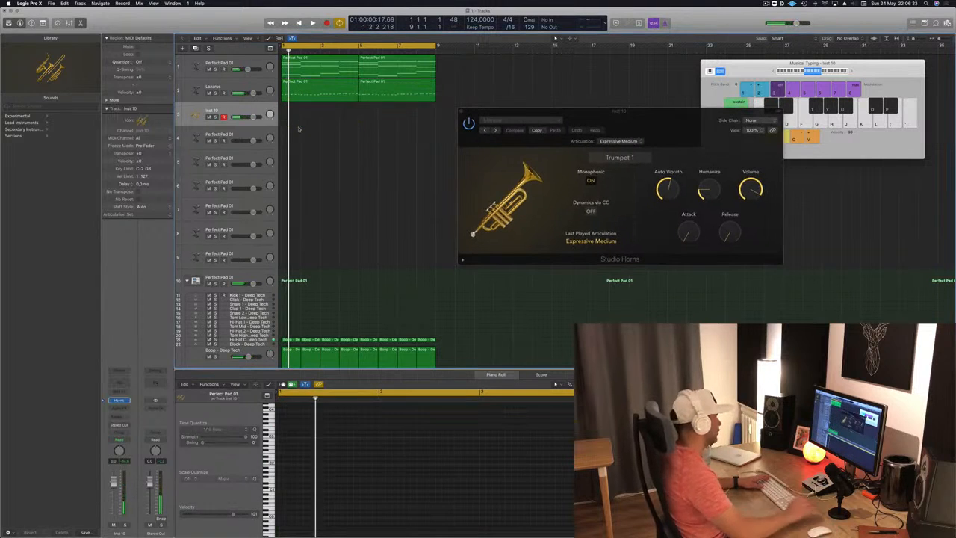
left_click(21, 122)
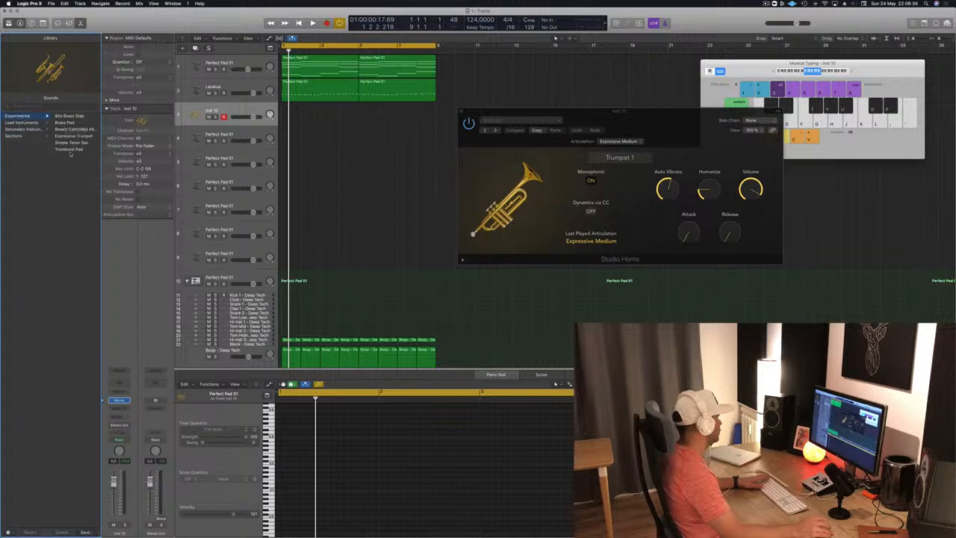
left_click(69, 149)
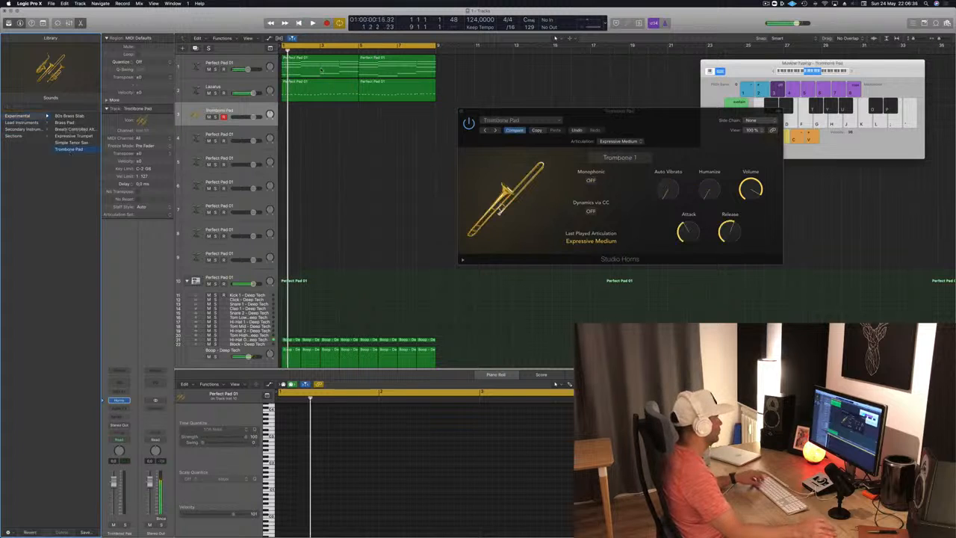
Step: Copy the first pad region onto track 3, delete all but its highest notes, and listen with the loop
left_click(321, 96)
left_click_drag(320, 96, 321, 113)
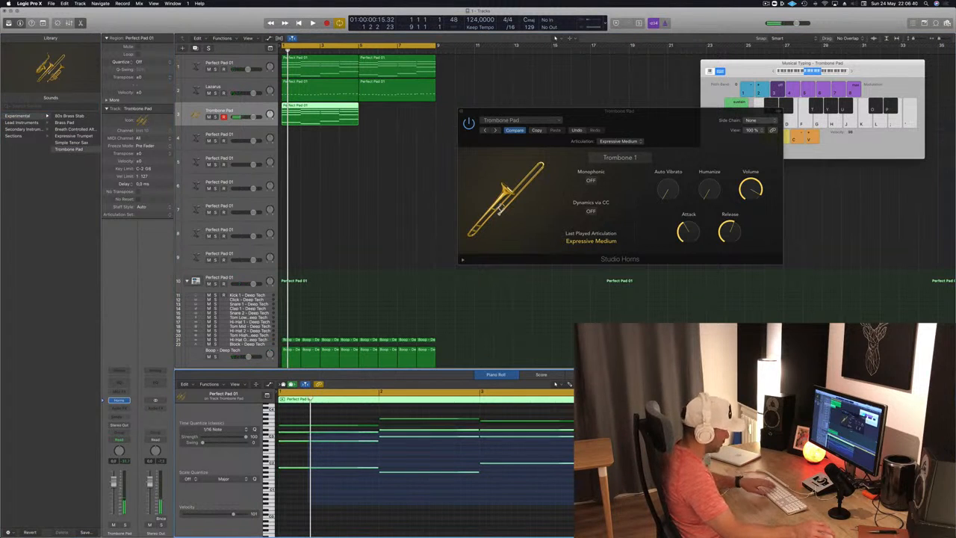
key("Delete")
key("space")
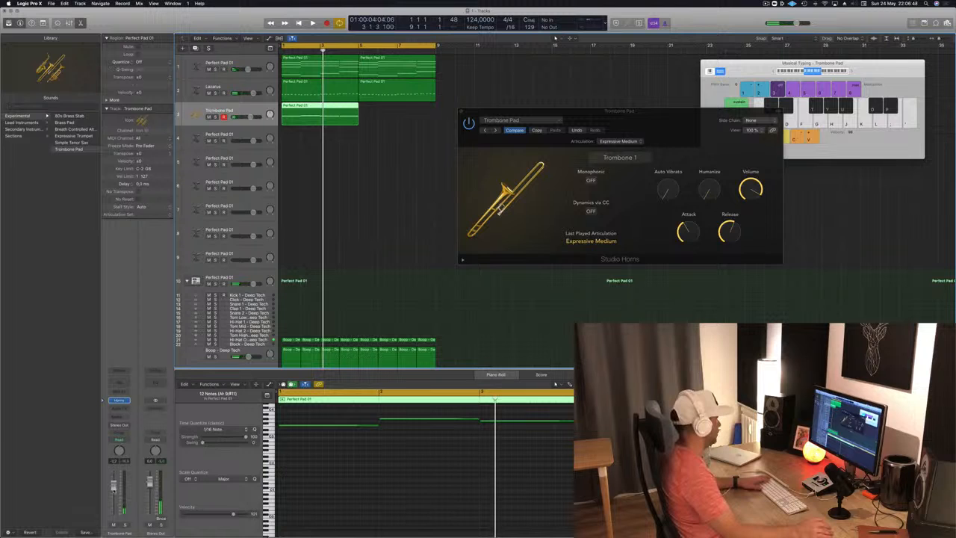
key("space")
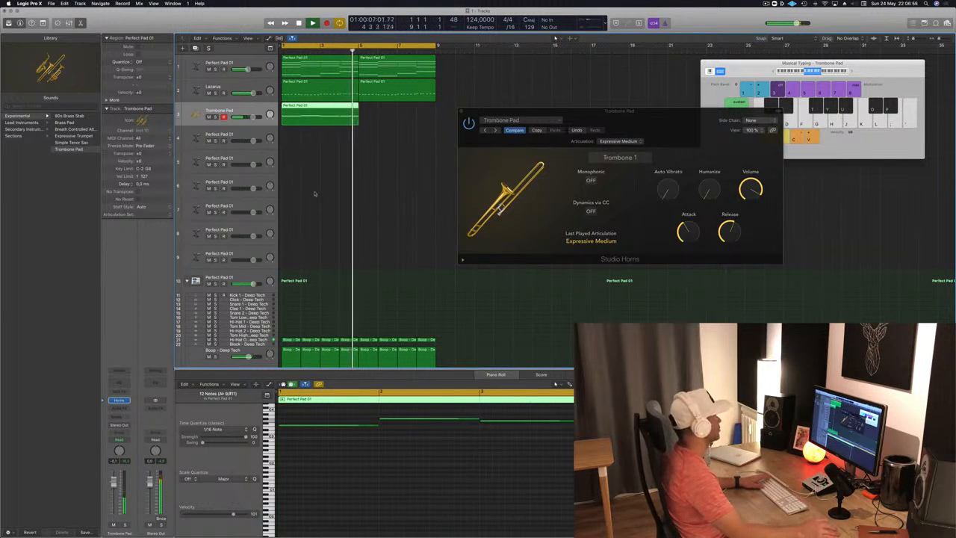
left_click(366, 146)
key("space")
Step: Replace the instrument on track 3 with Studio Strings in stereo
left_click(333, 111)
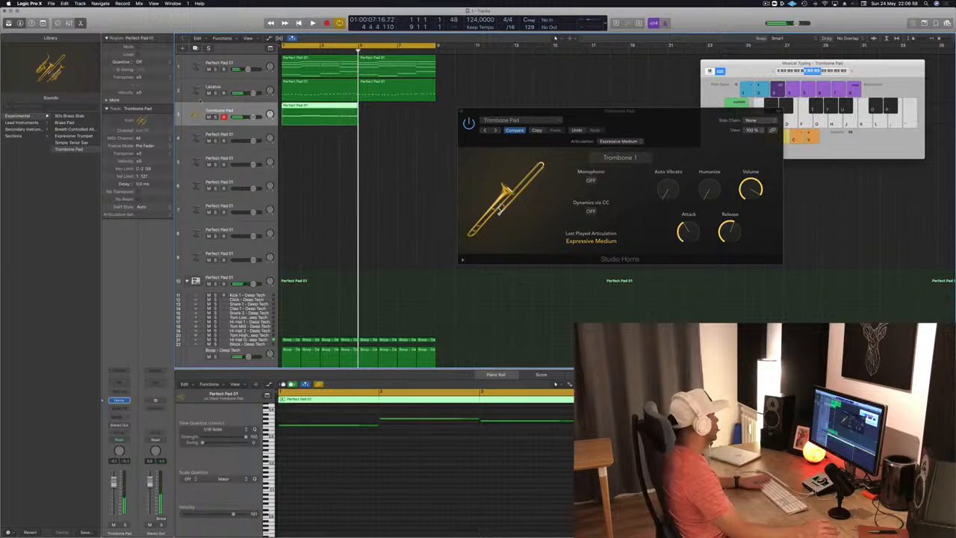
left_click(125, 400)
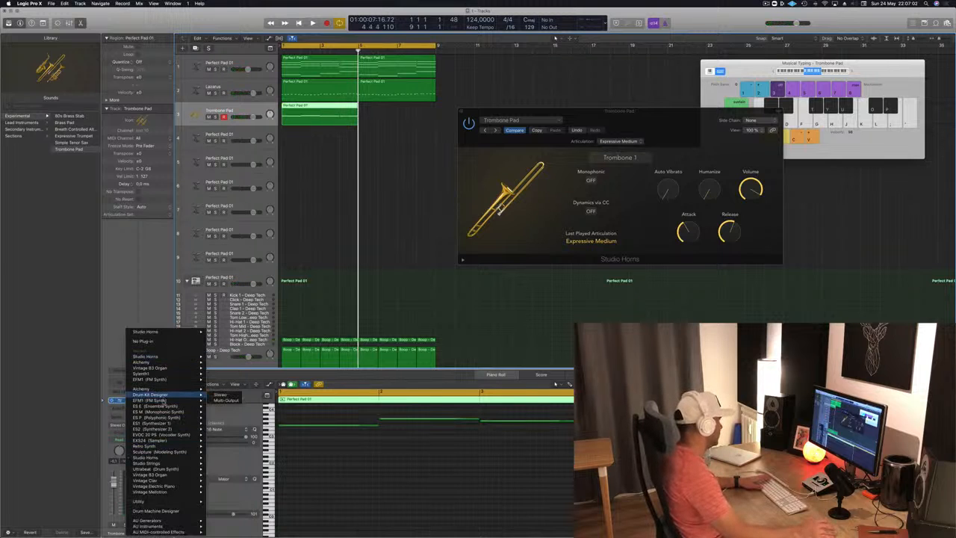
mouse_move(172, 446)
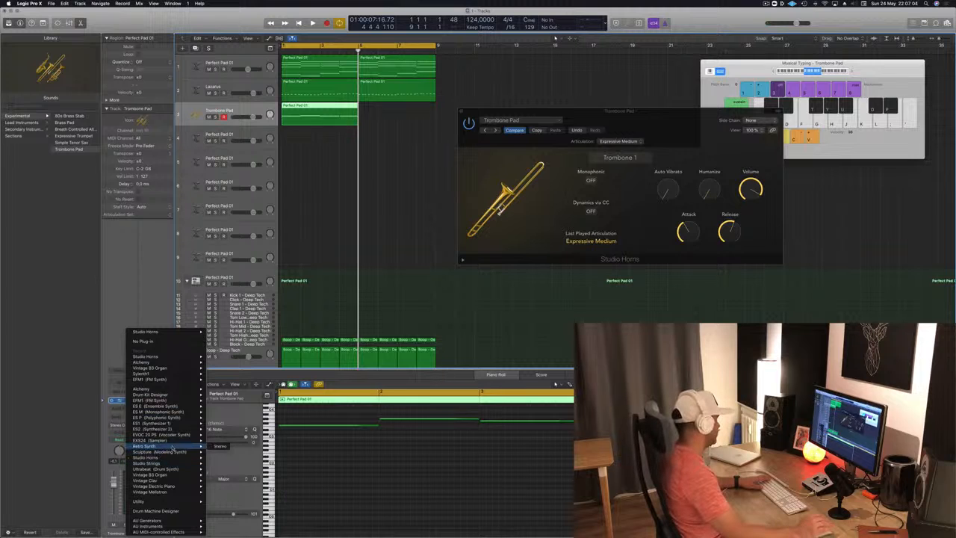
mouse_move(173, 414)
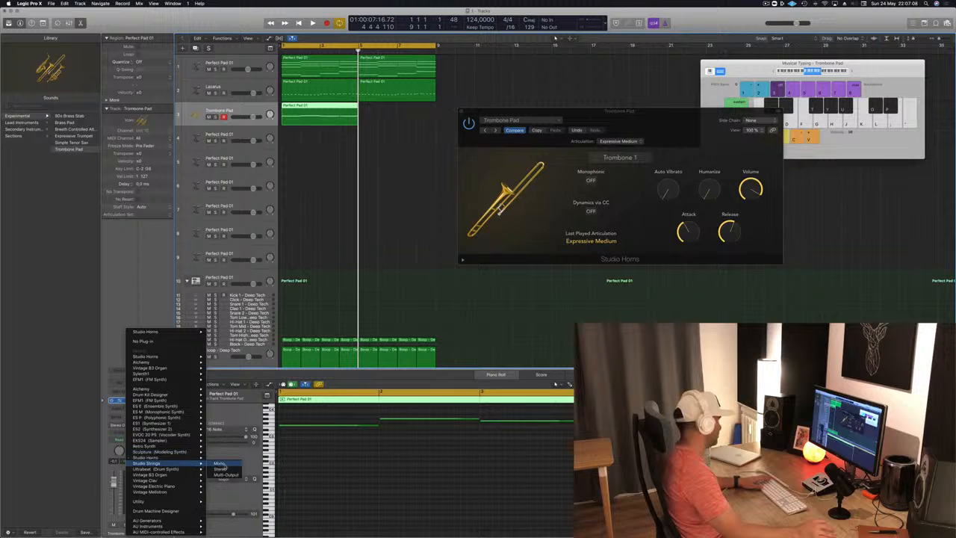
left_click(221, 470)
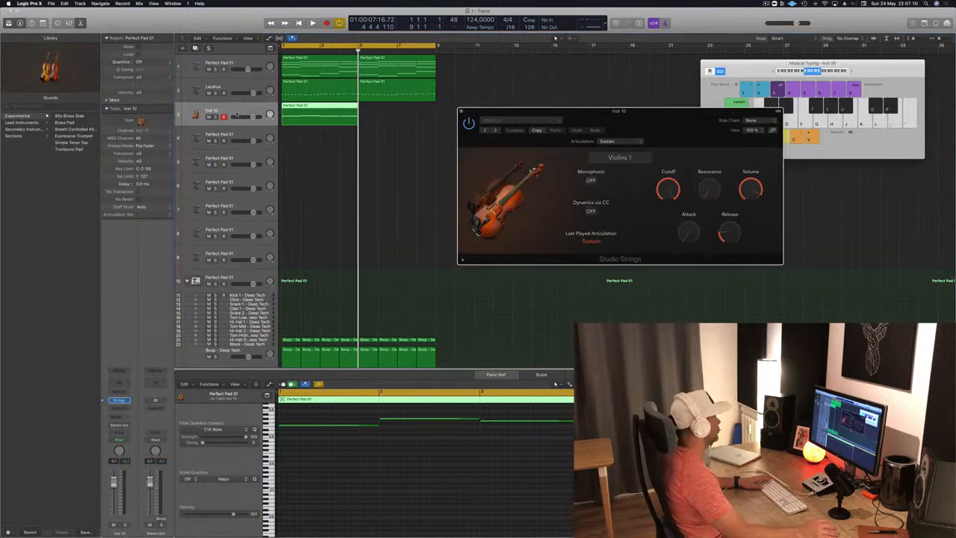
Step: Add a send to Bus 3 on the Studio Strings track
left_click(121, 418)
mouse_move(129, 431)
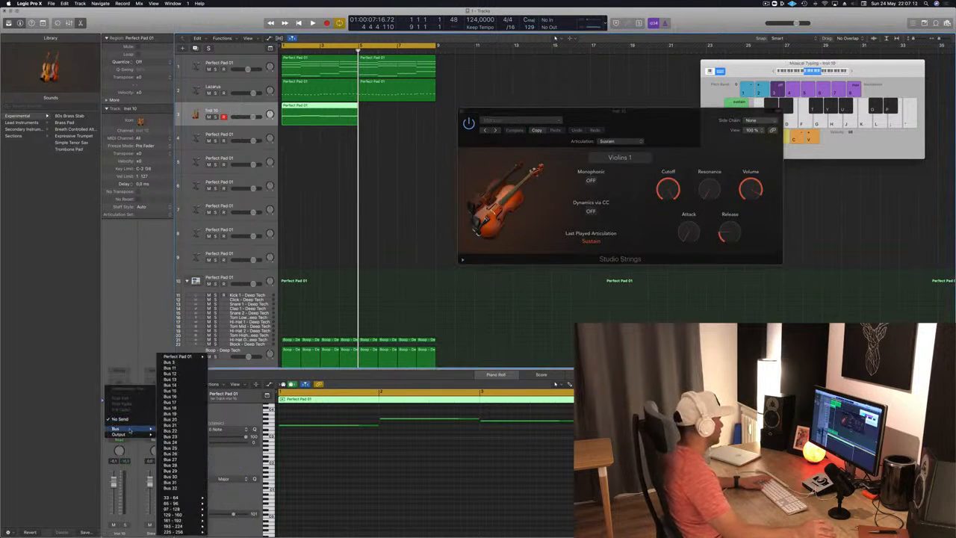
left_click(175, 364)
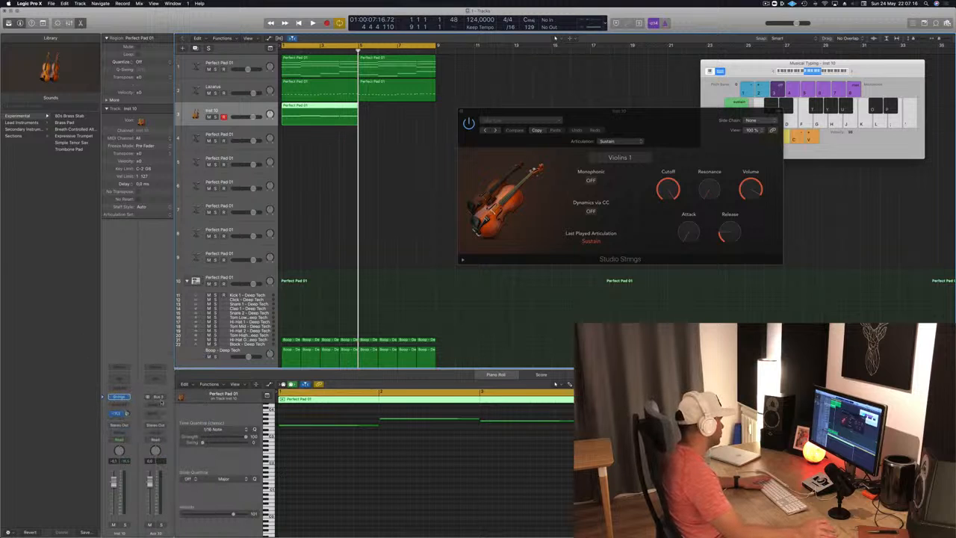
Step: Insert a stereo SilverVerb on the Bus 3 aux, set its wet output to 100%, and load the saved grandiose preset
left_click(162, 406)
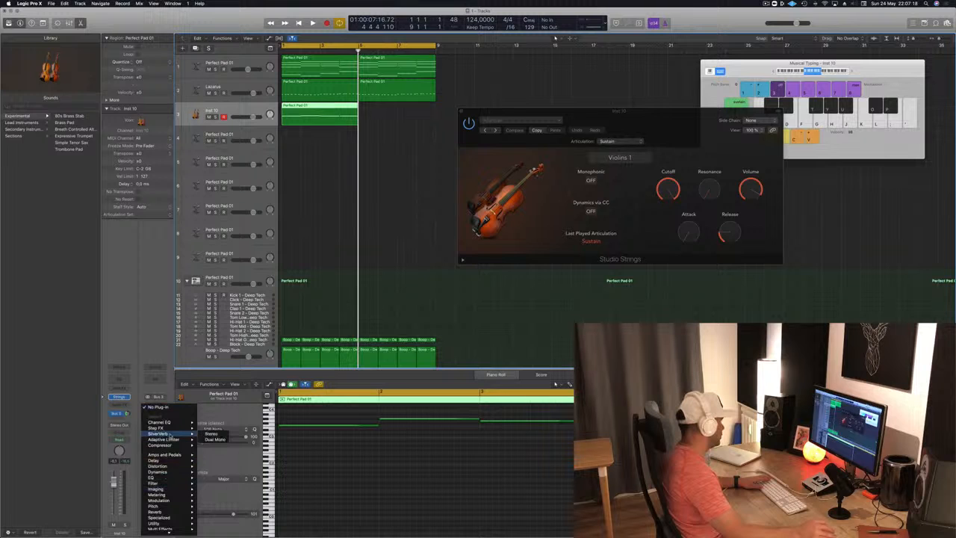
left_click(222, 436)
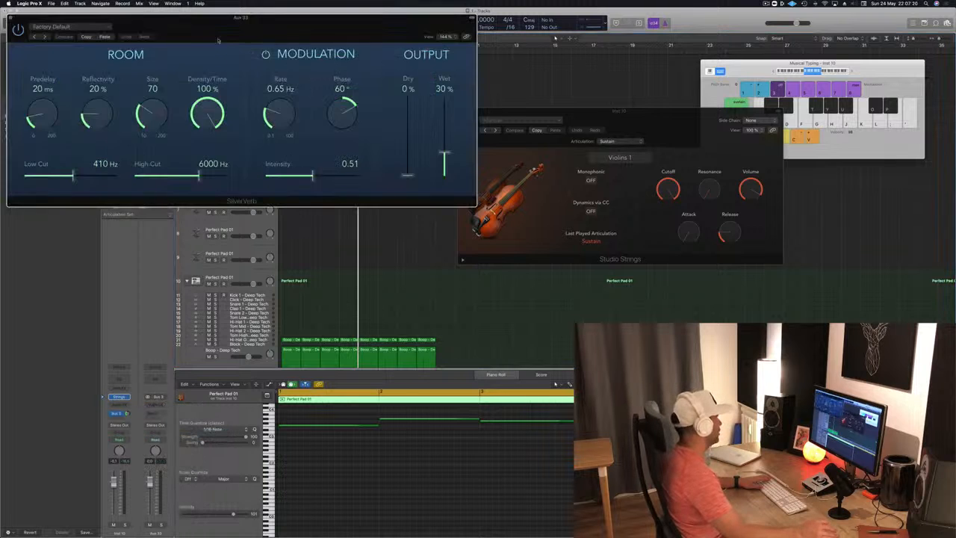
left_click_drag(154, 17, 292, 38)
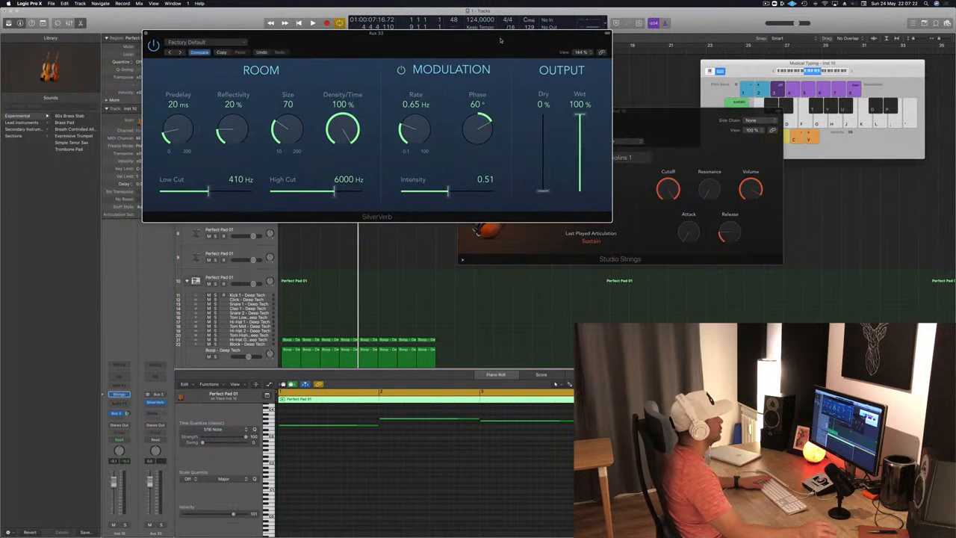
left_click(241, 42)
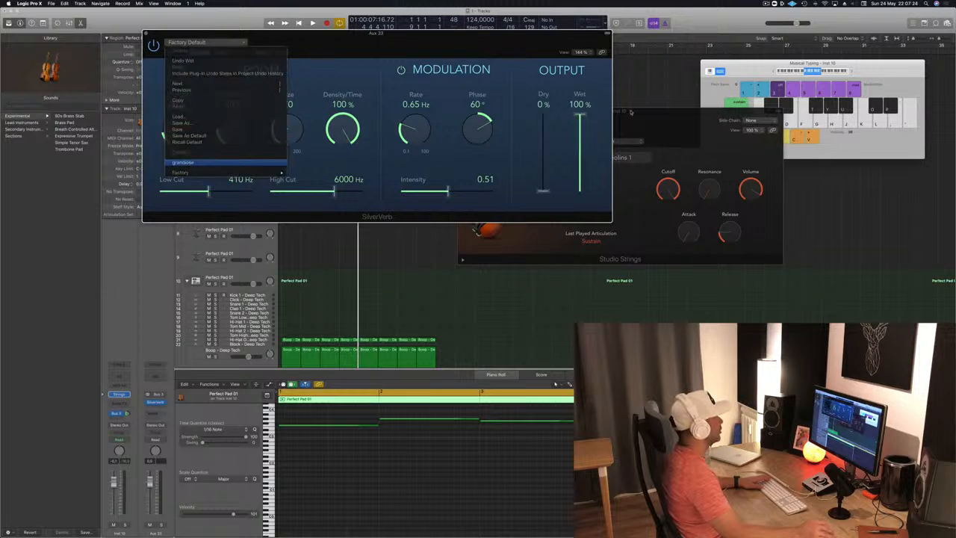
left_click(183, 162)
left_click_drag(529, 42, 763, 22)
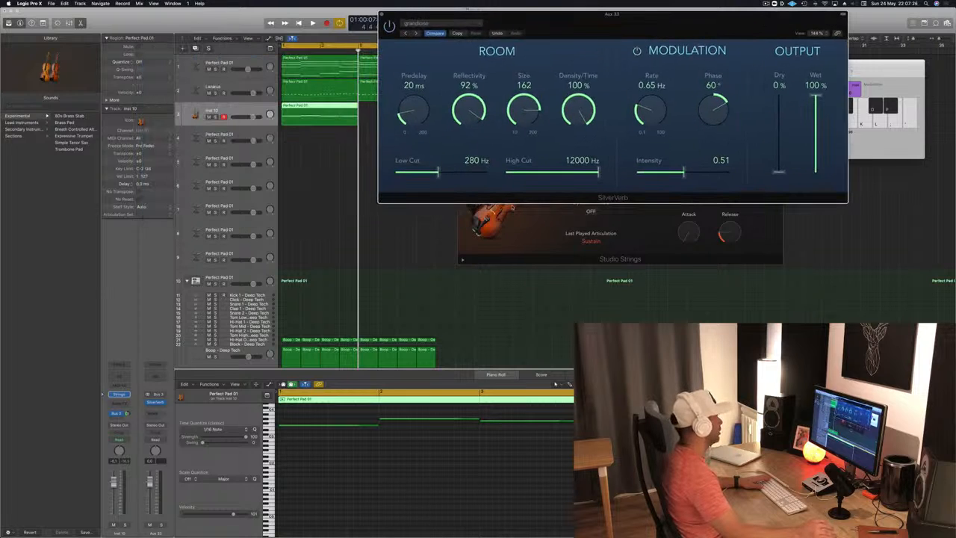
Step: Lower the strings track's volume and play the loop from the start to check the reverb
left_click(137, 505)
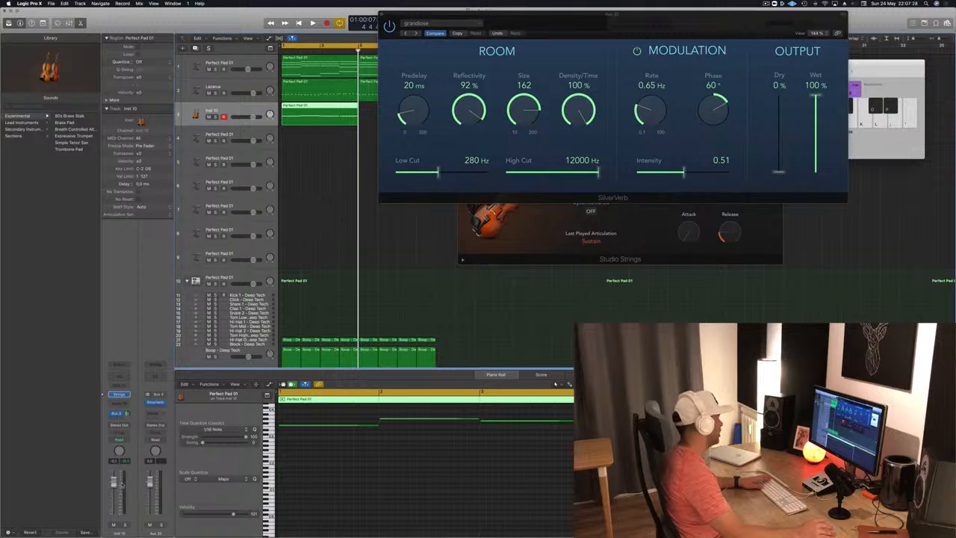
key("space")
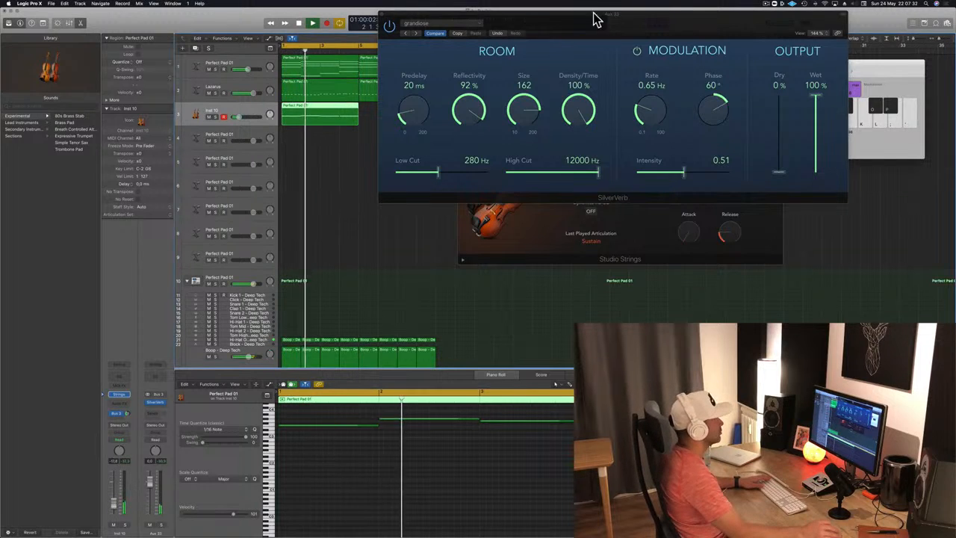
left_click_drag(595, 17, 698, 59)
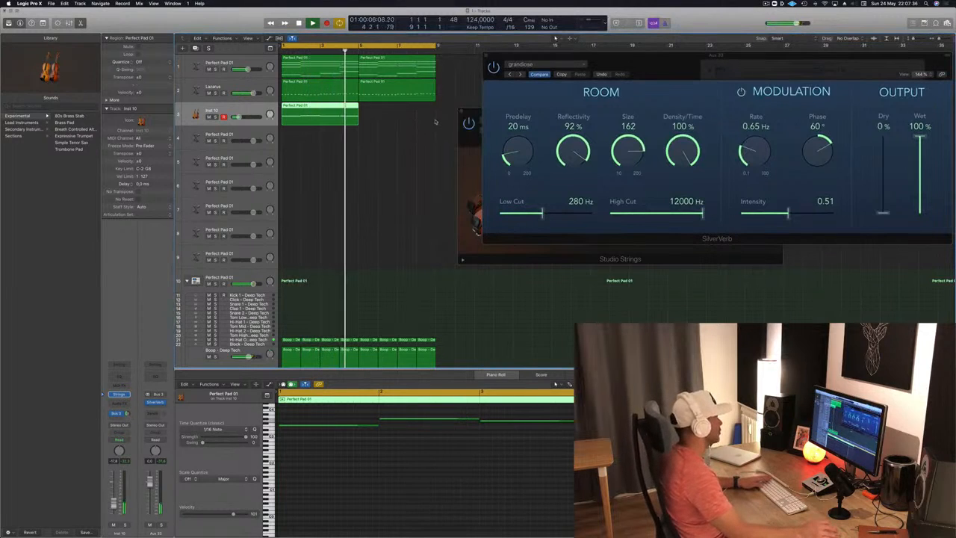
key("Return")
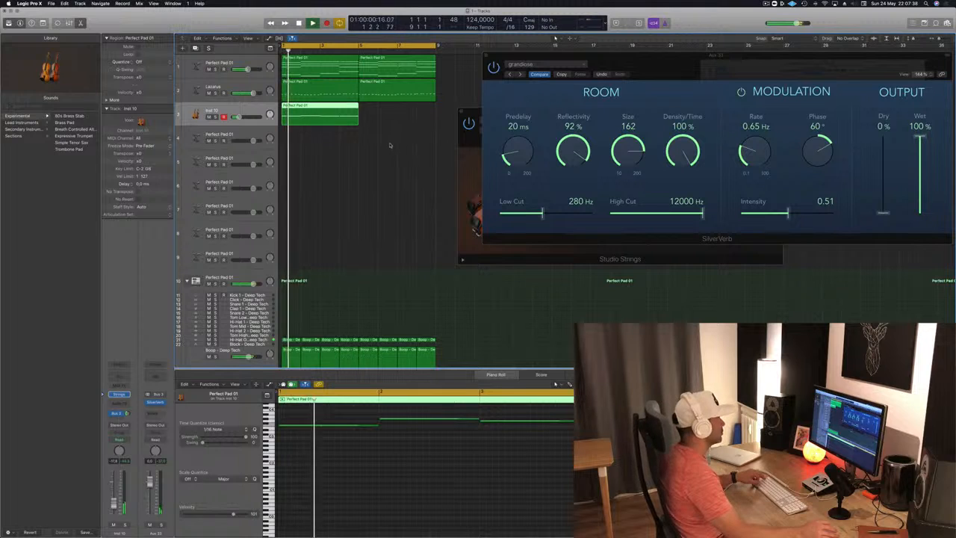
Step: Compare the notes of the first pad region with those of the string region while playing the loop
scroll(391, 145, "down", 1)
left_click(330, 72)
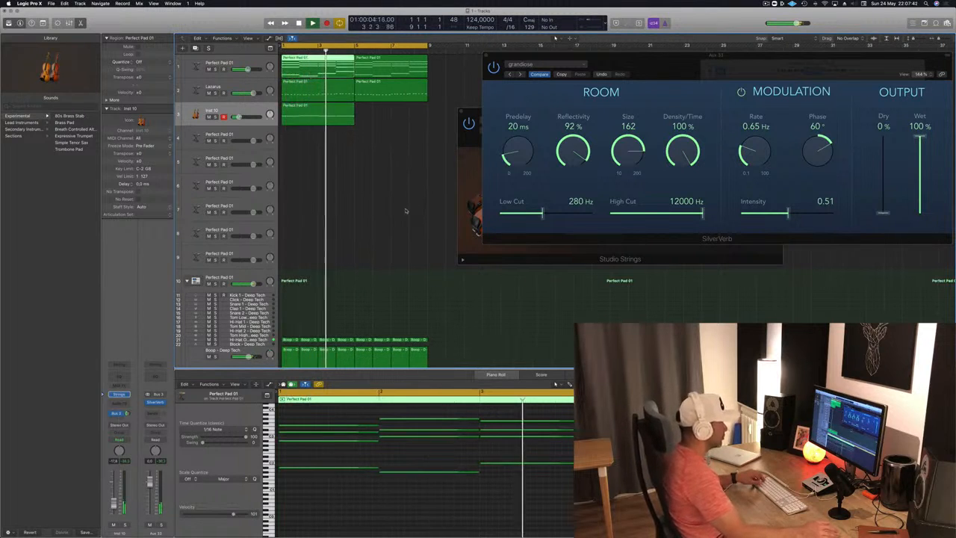
key("space")
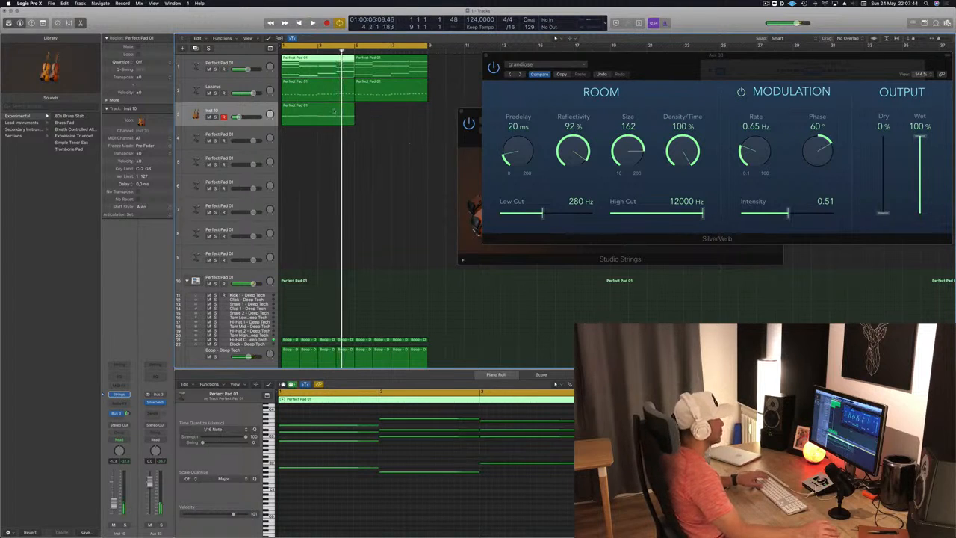
left_click(345, 123)
left_click(331, 59)
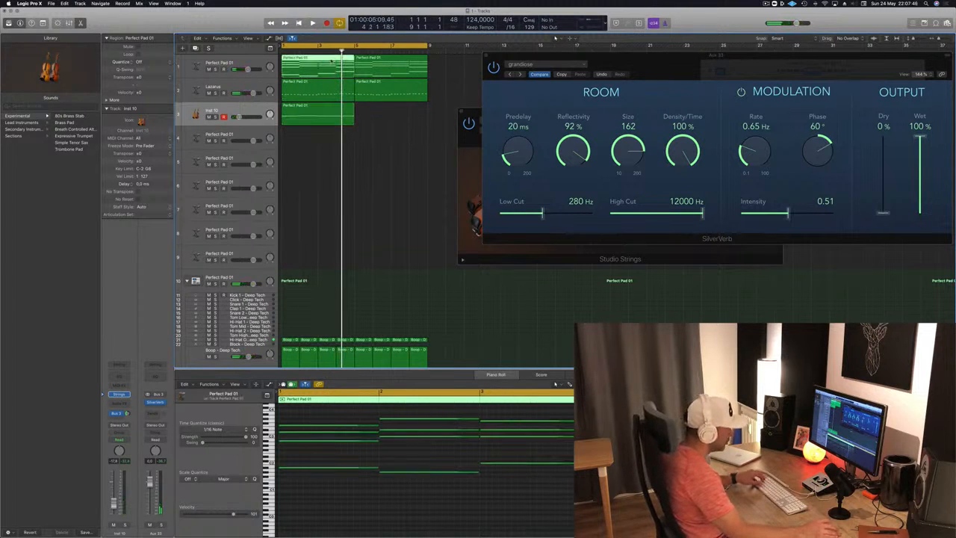
left_click(349, 109)
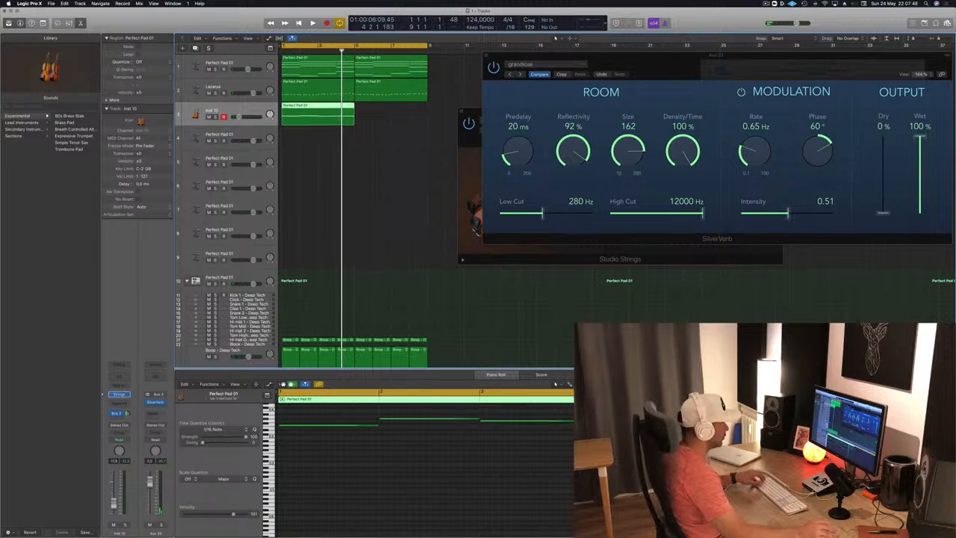
left_click(359, 455)
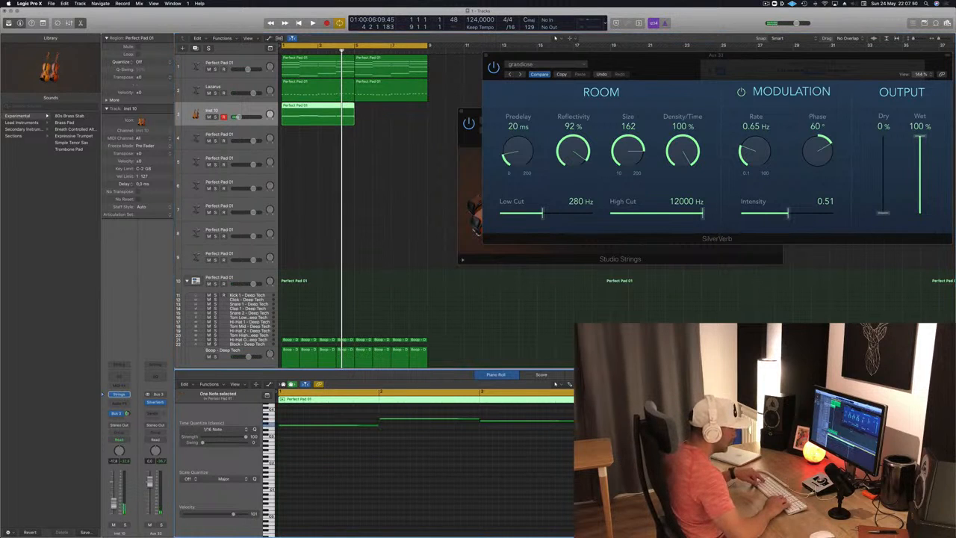
key("space")
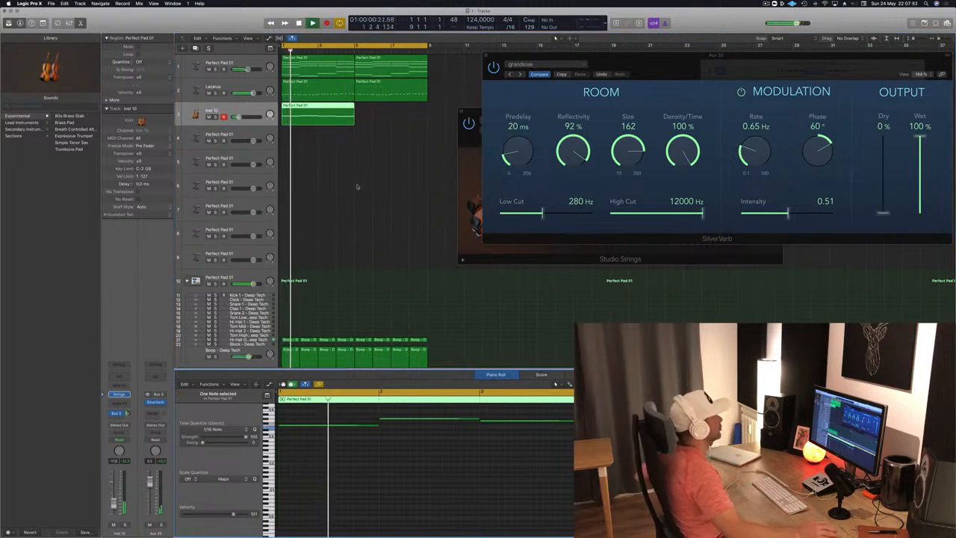
Step: Copy the string region into bars 5 to 8, raise the bar 4 note in the first region, and replay the loop
left_click_drag(311, 109, 386, 112)
left_click(237, 110)
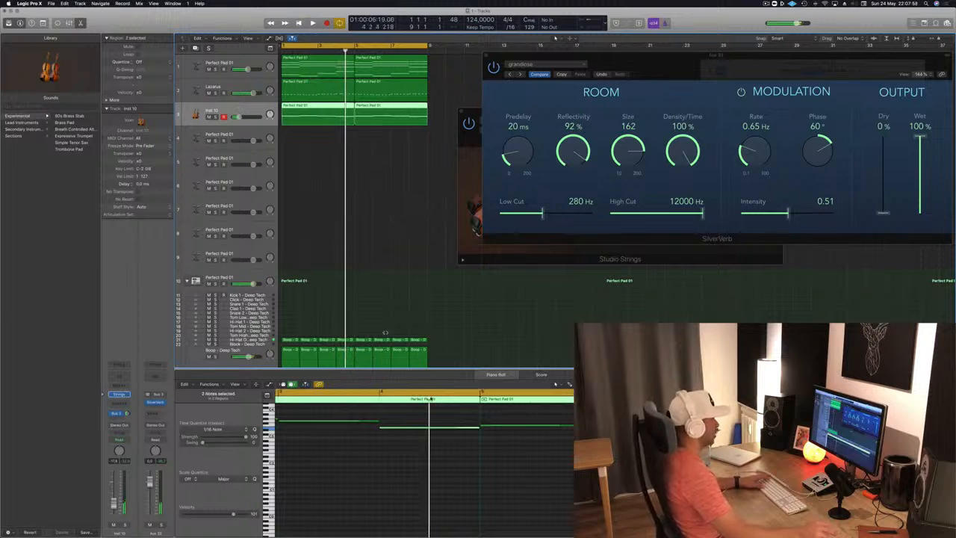
left_click(438, 437)
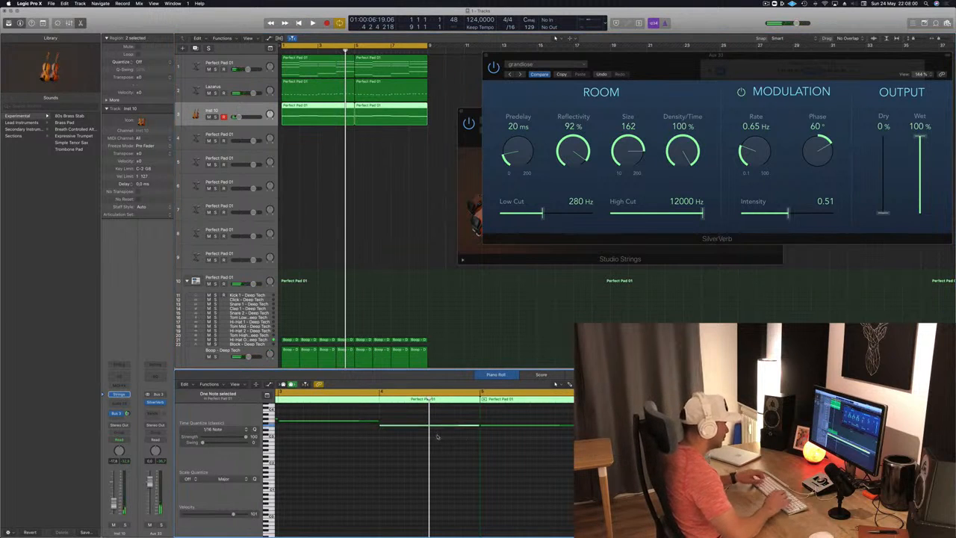
key("Return")
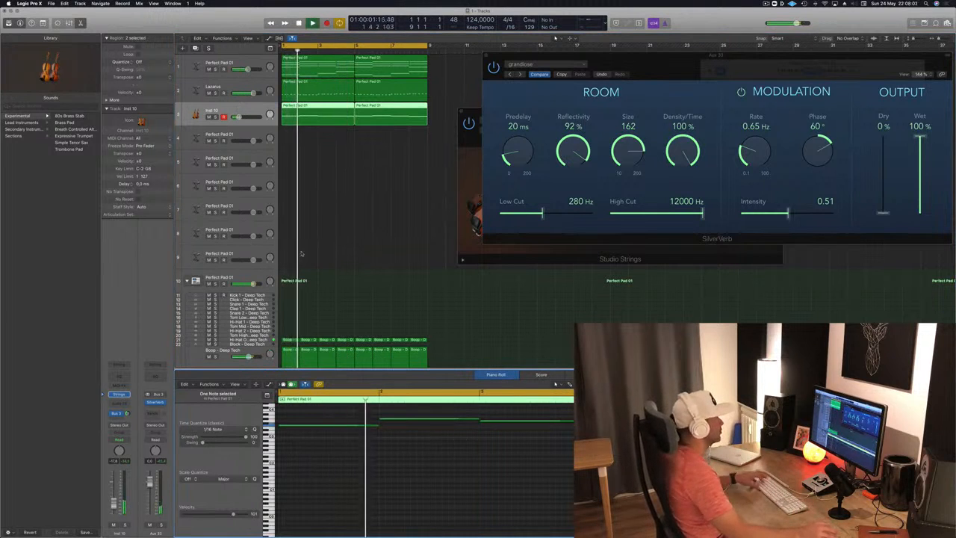
Step: Replace the second string region with a fresh copy of the edited first one and play from the start
left_click(329, 156)
left_click(331, 112)
key("super+Left")
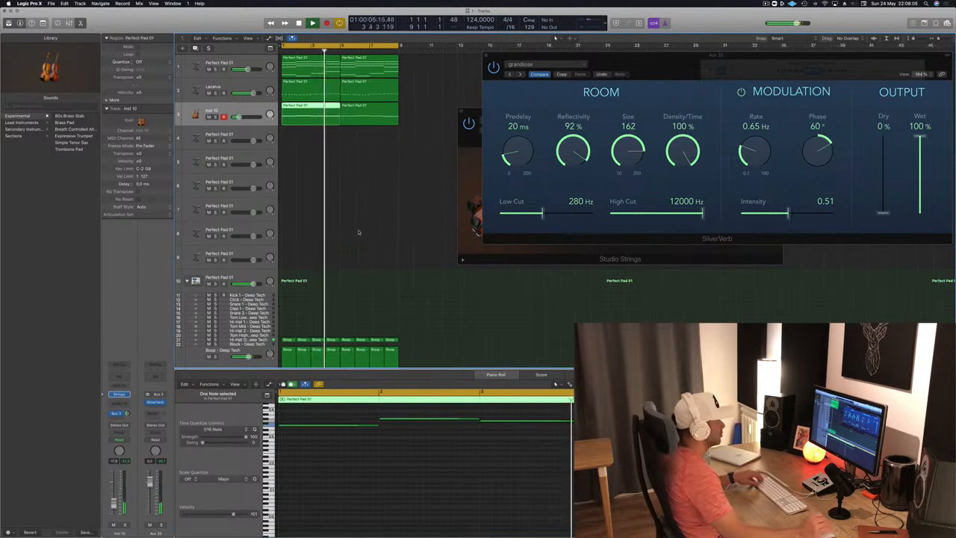
left_click(374, 114)
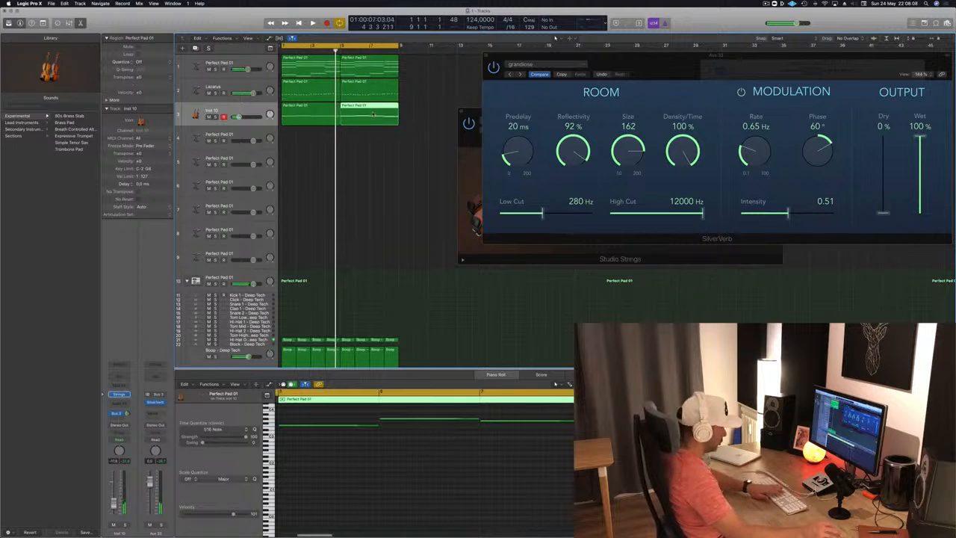
key("Delete")
left_click_drag(295, 113, 362, 122)
key("Return")
key("space")
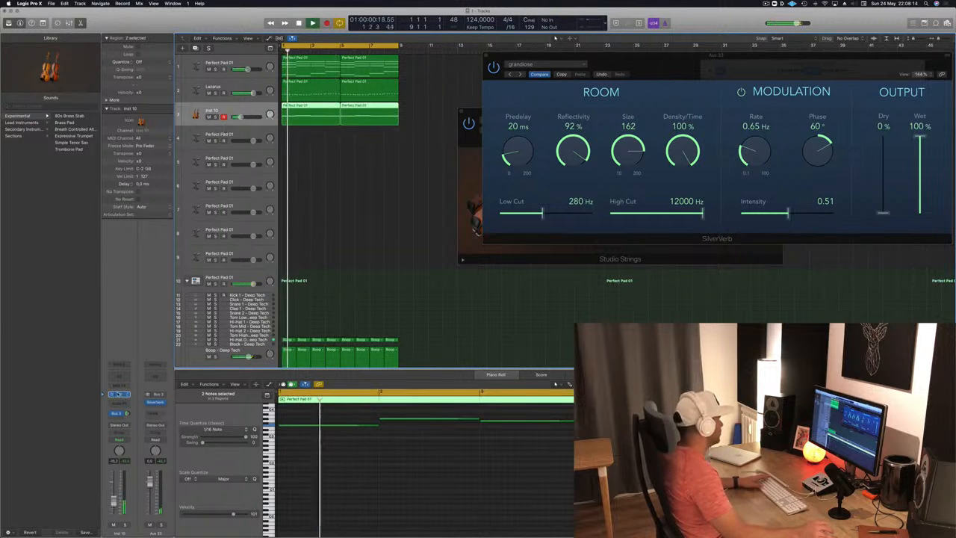
Step: Open the Studio Strings instrument on track 3 and load the Full Strings for Layers preset from the Experimental category
left_click(118, 394)
left_click(119, 394)
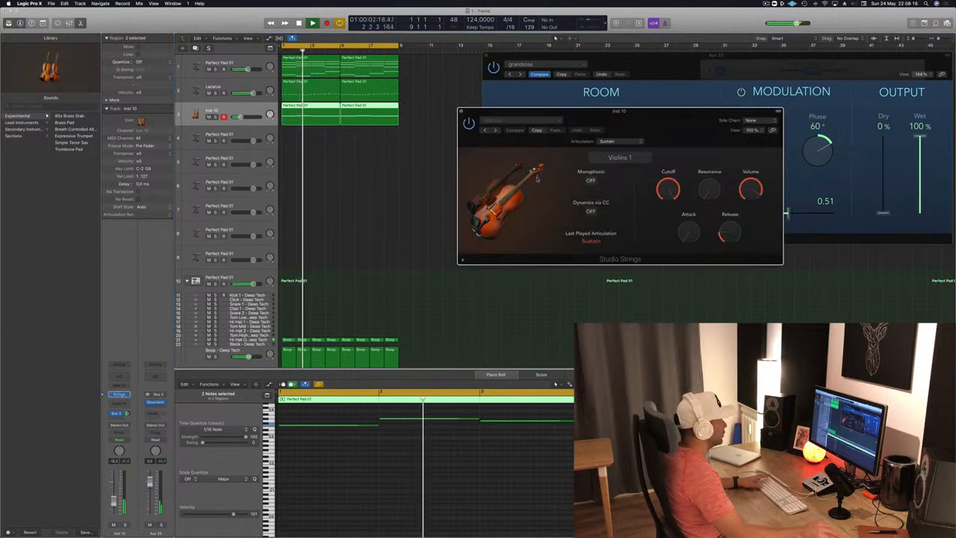
left_click_drag(583, 133, 445, 130)
left_click(385, 117)
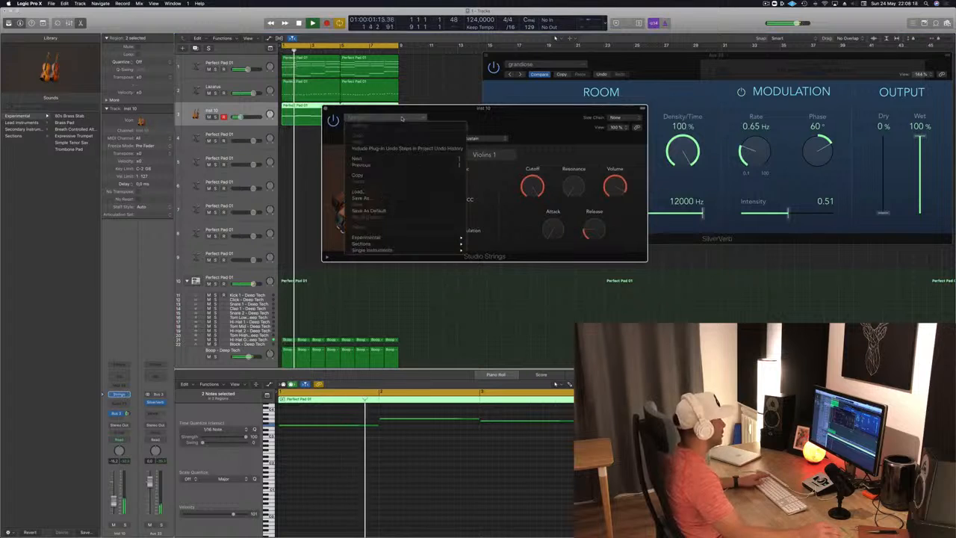
mouse_move(414, 243)
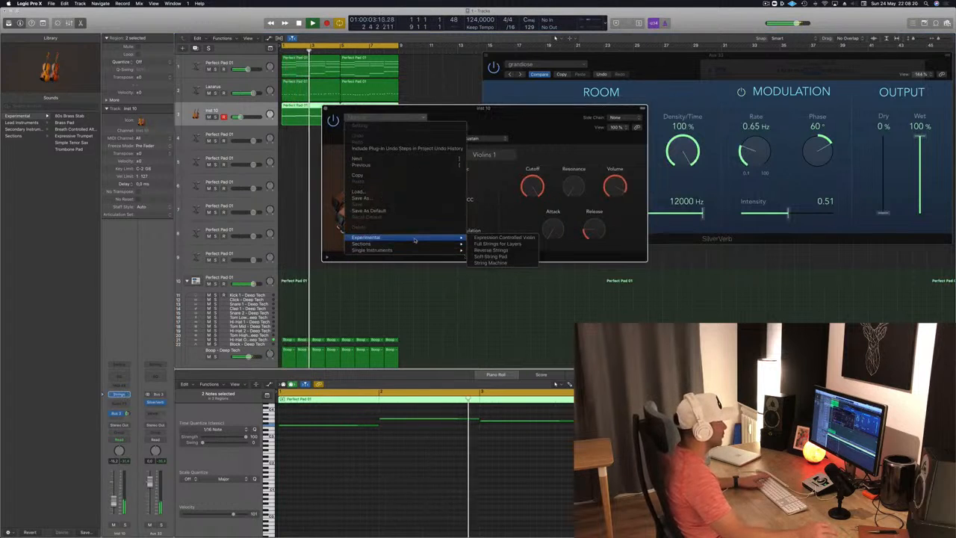
left_click(483, 244)
Step: Listen to the loop with the layered strings and switch Studio Strings to the Reverse Strings preset
left_click_drag(529, 111, 598, 134)
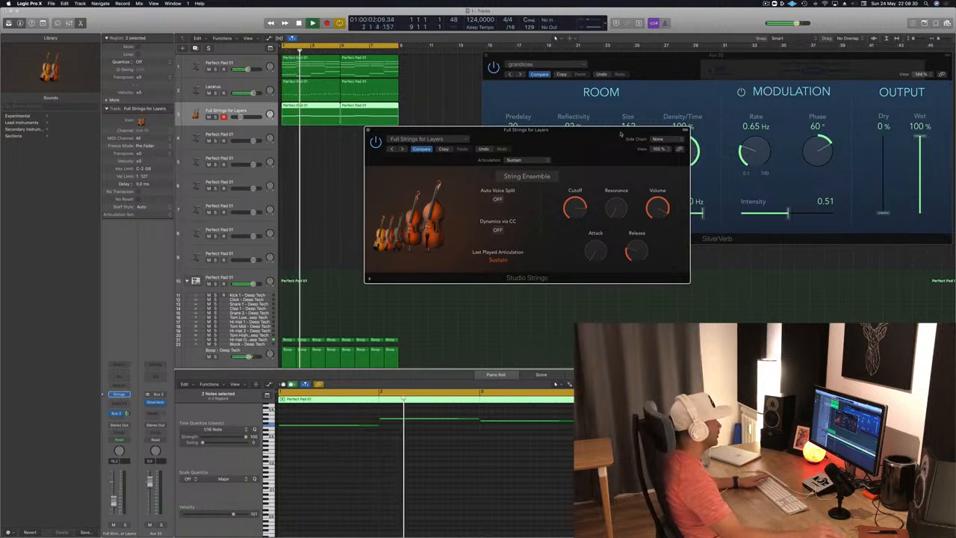
left_click_drag(582, 138, 587, 167)
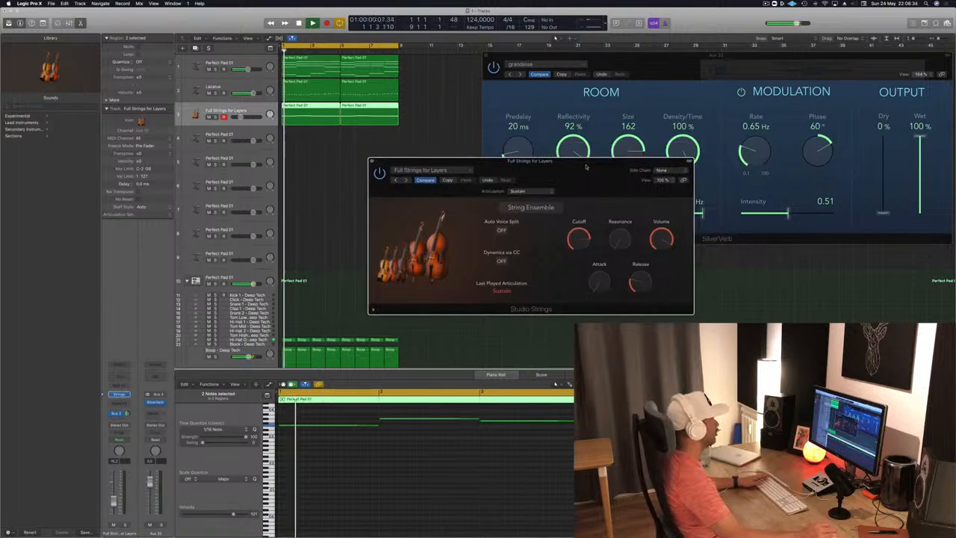
mouse_move(586, 167)
left_mouse_down()
mouse_move(620, 161)
mouse_move(595, 161)
left_mouse_up()
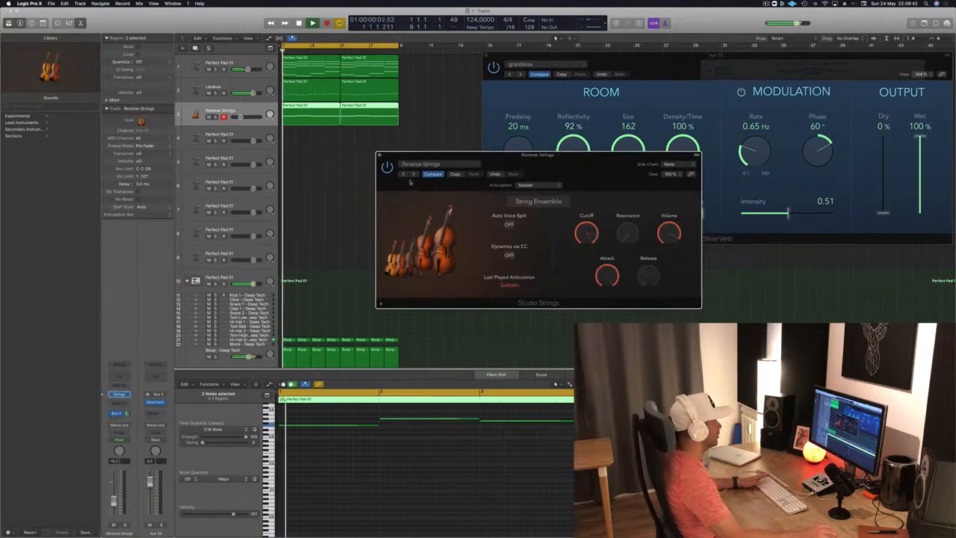
Step: Load the Disco Strings preset from the Sections category and listen to it from the start of the loop
left_click(441, 169)
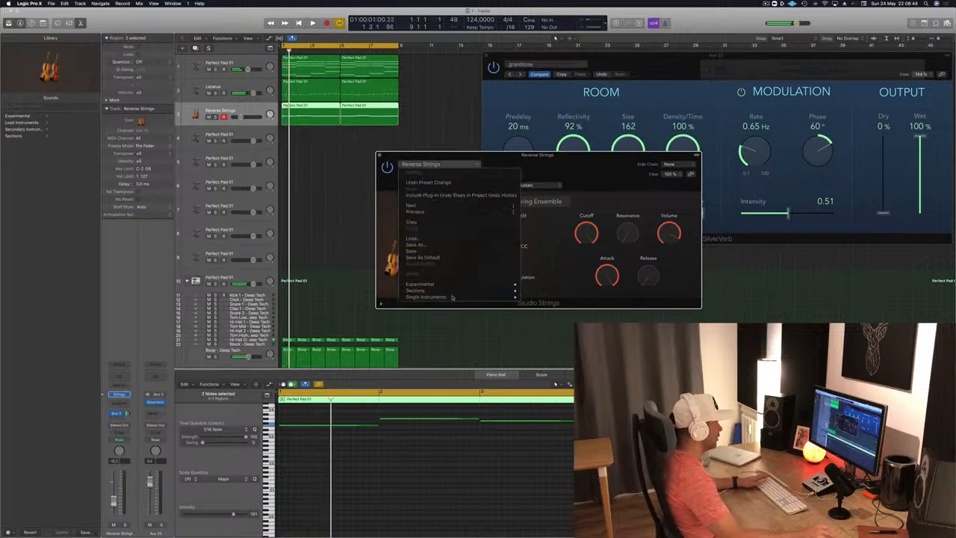
mouse_move(457, 292)
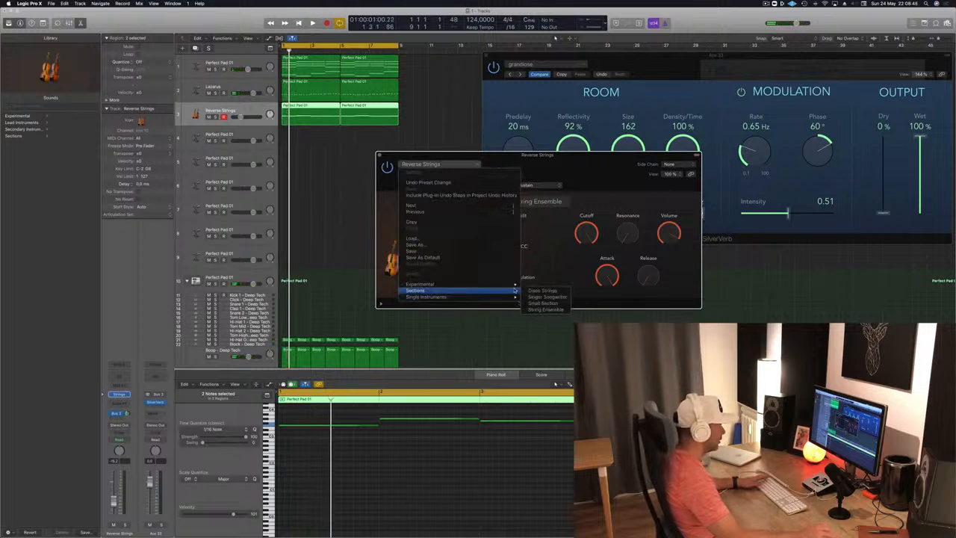
left_click(562, 291)
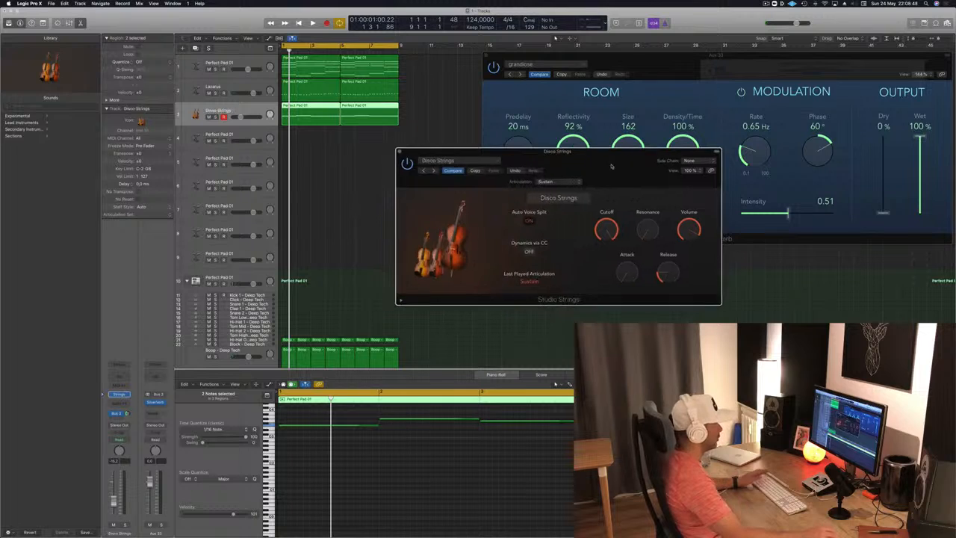
key("space")
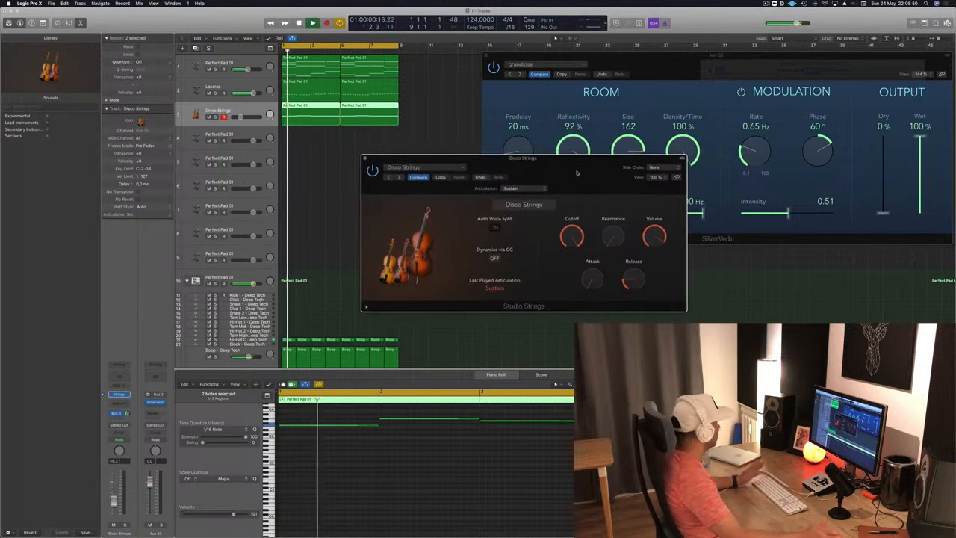
left_click_drag(575, 173, 560, 172)
key("space")
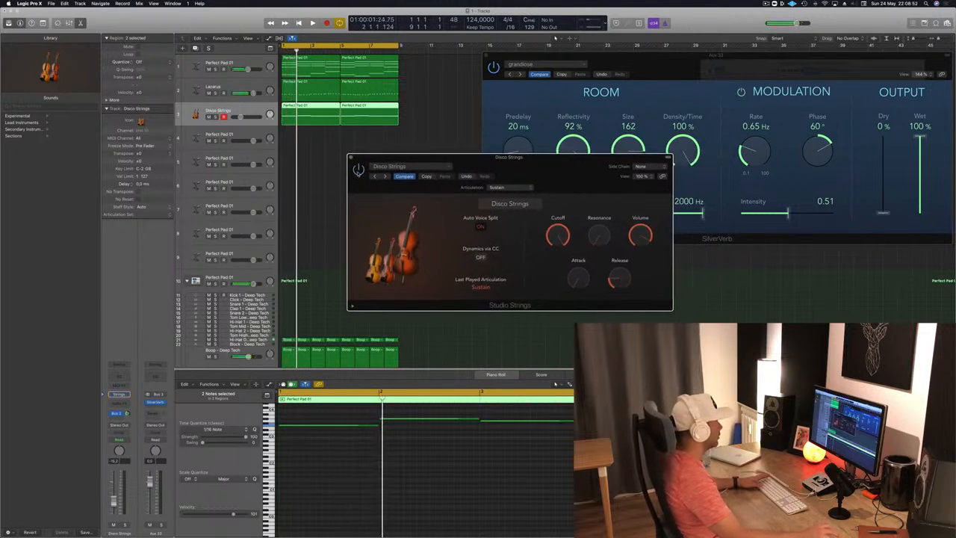
key("space")
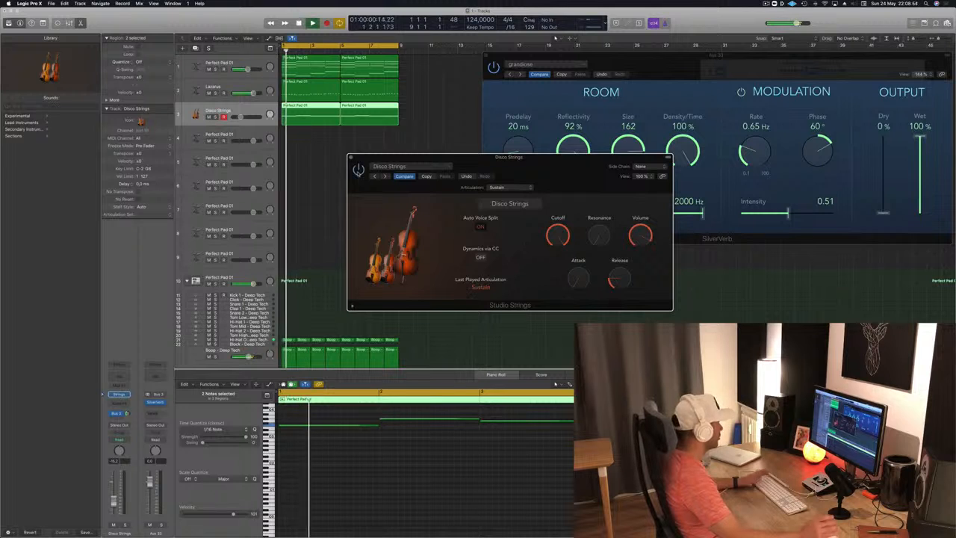
left_click_drag(369, 173, 343, 172)
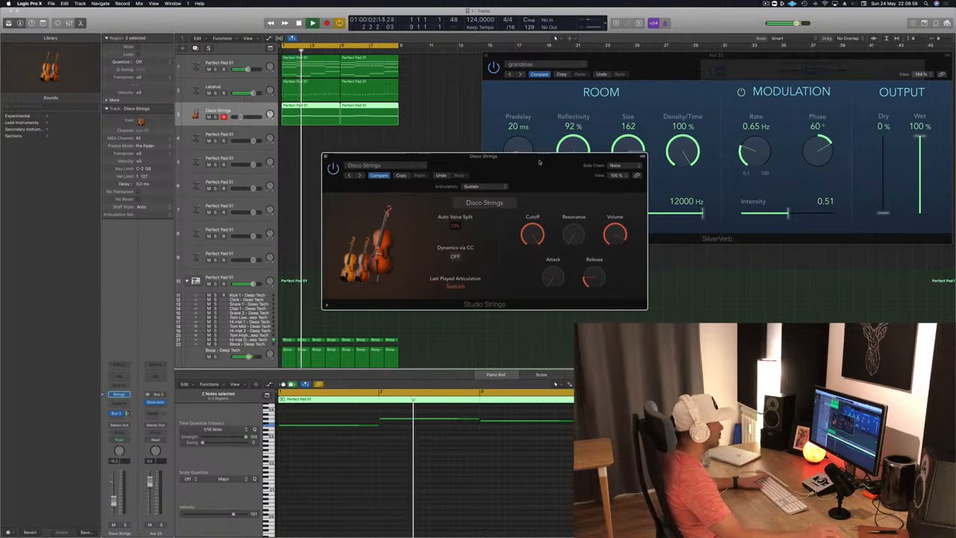
Step: Switch Studio Strings to the Studio Cellos preset from Single Instruments, listen to the loop, and close the instrument window
left_click(377, 165)
mouse_move(403, 289)
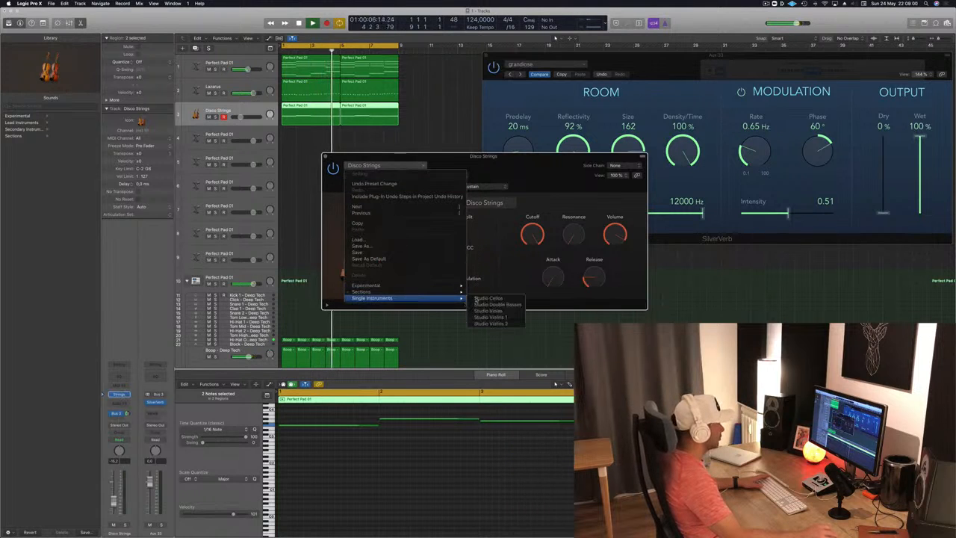
left_click(488, 299)
left_click_drag(525, 164, 574, 162)
key("space")
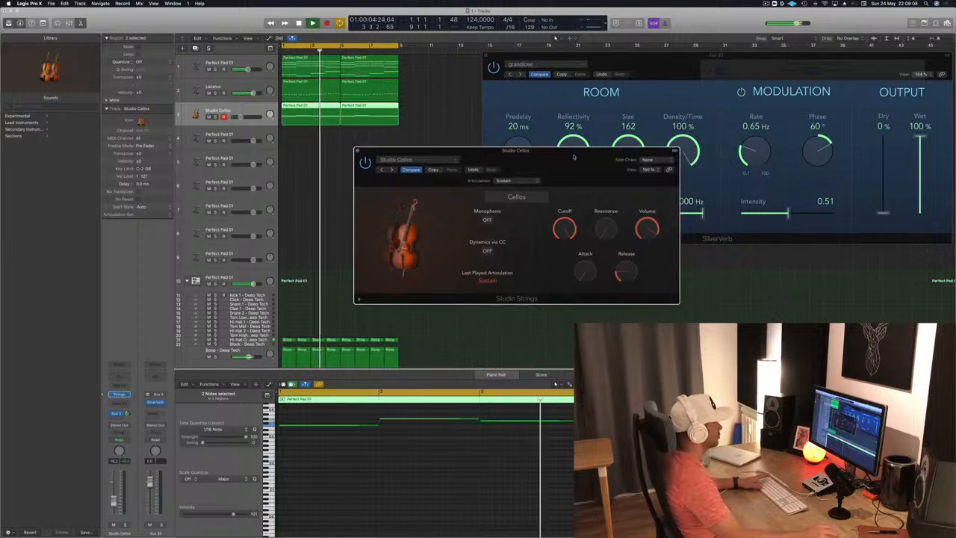
left_click_drag(577, 150, 614, 116)
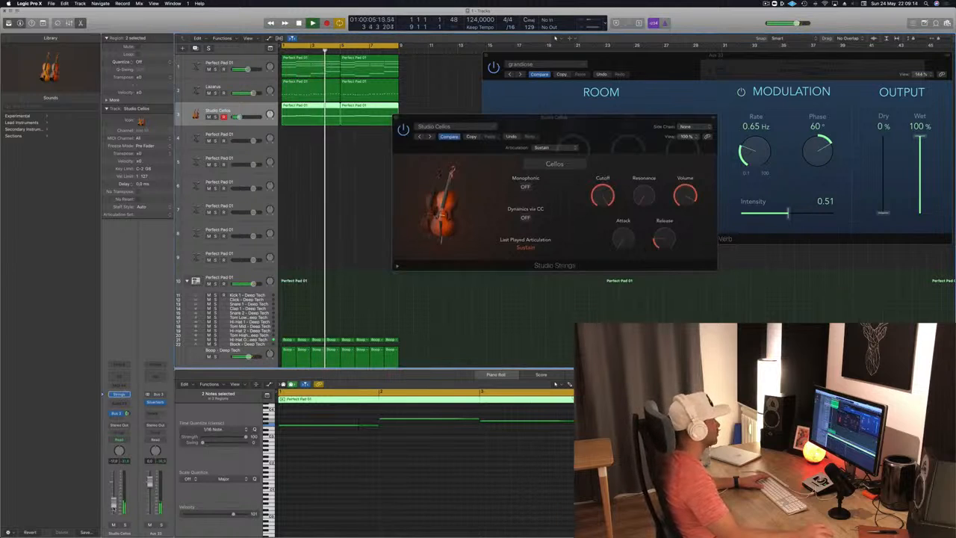
left_click_drag(612, 130, 560, 179)
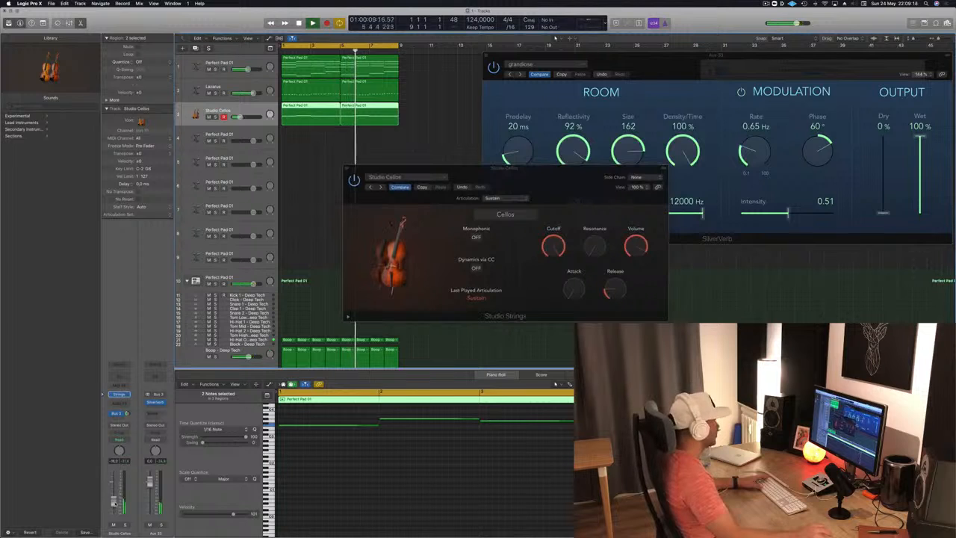
left_click(347, 169)
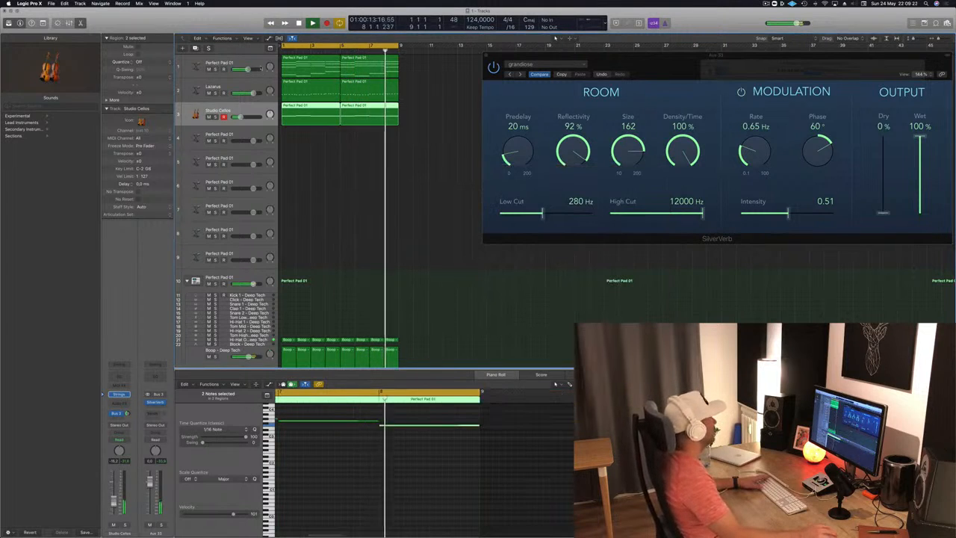
Step: Copy the first pad region from track 1 to the start of track 4 and select that track
left_click(259, 68)
left_click(344, 216)
left_click_drag(301, 72, 302, 140)
key("space")
left_click(243, 116)
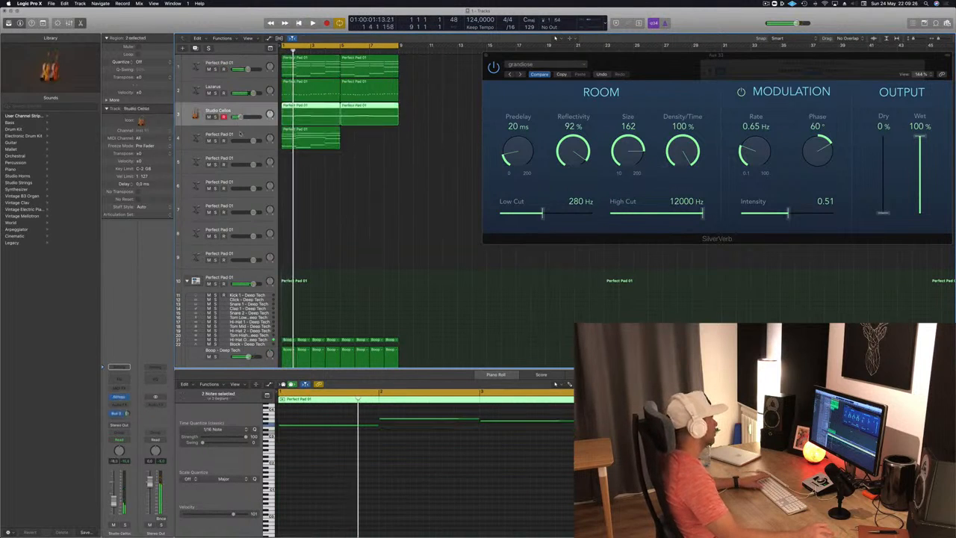
left_click(241, 134)
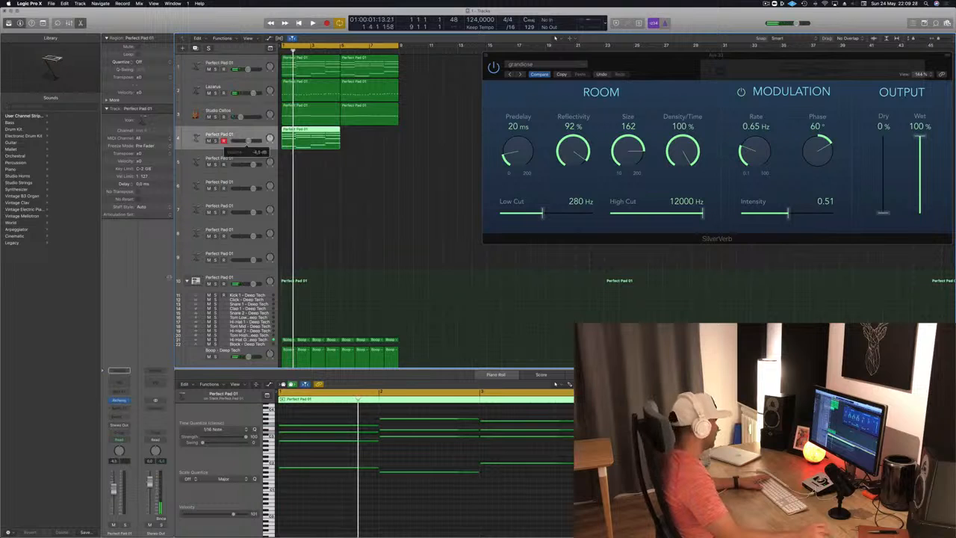
Step: Replace track 4's Alchemy instrument with a stereo Retro Synth and play the loop
left_click(127, 402)
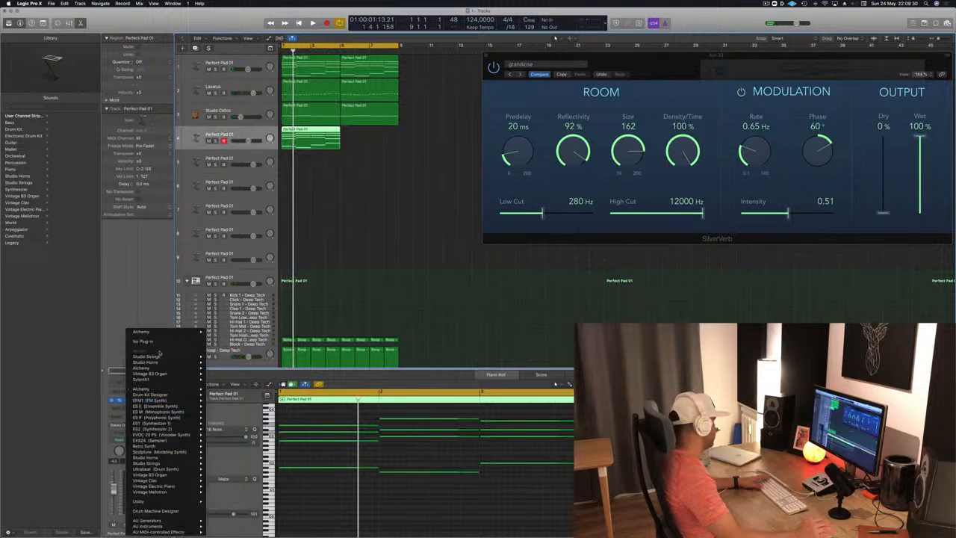
left_click(150, 374)
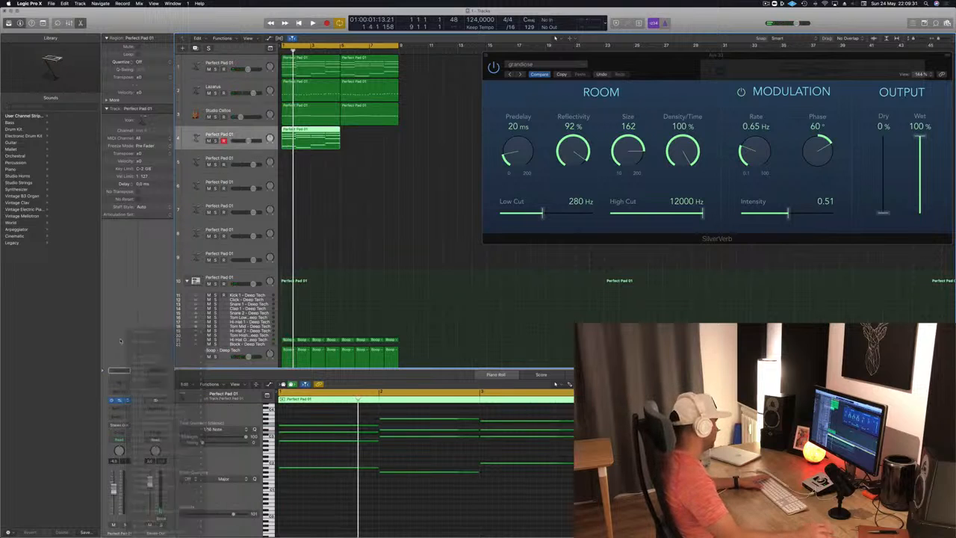
left_click(127, 402)
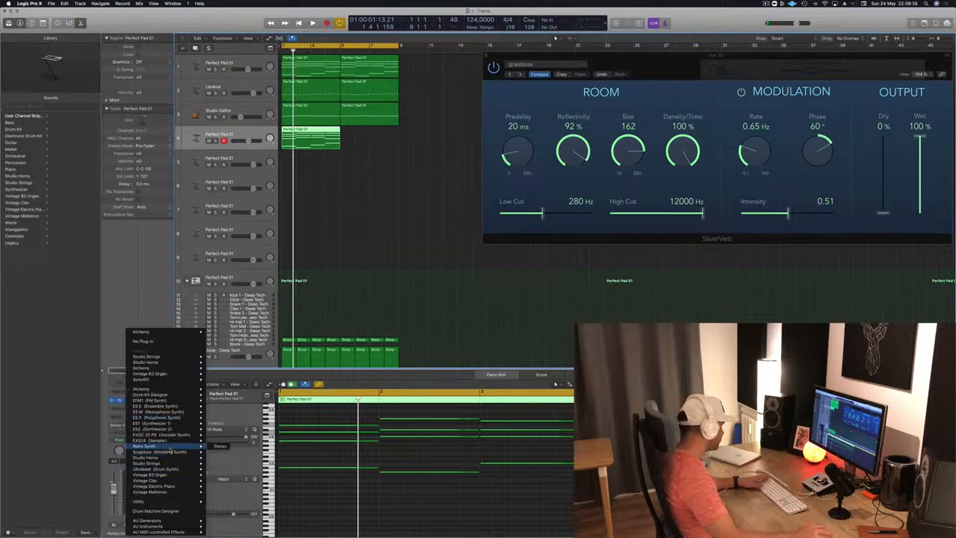
left_click(221, 447)
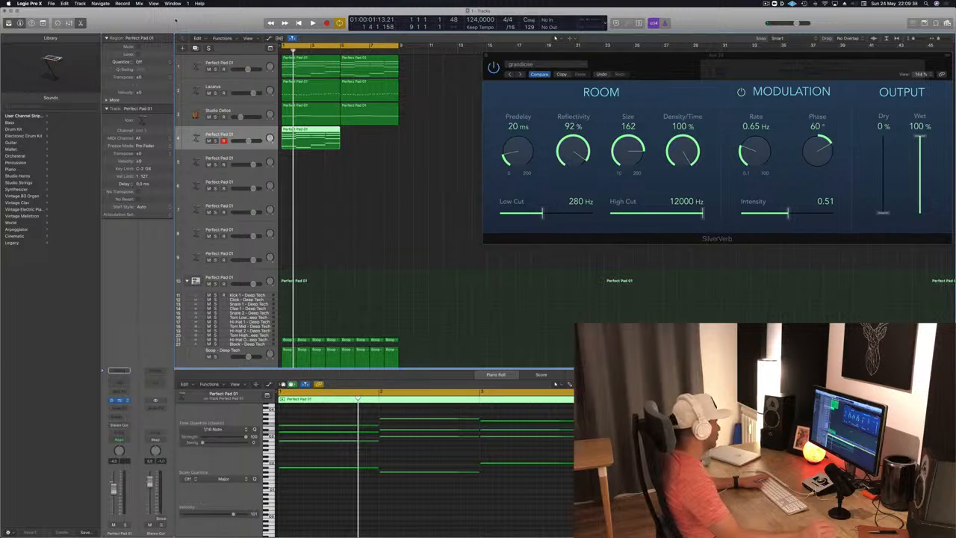
left_click_drag(181, 22, 651, 156)
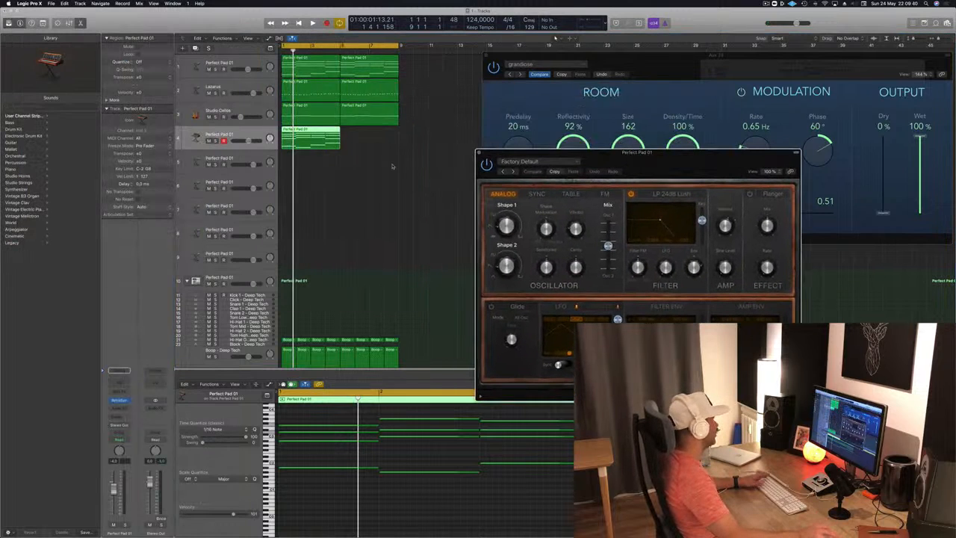
key("space")
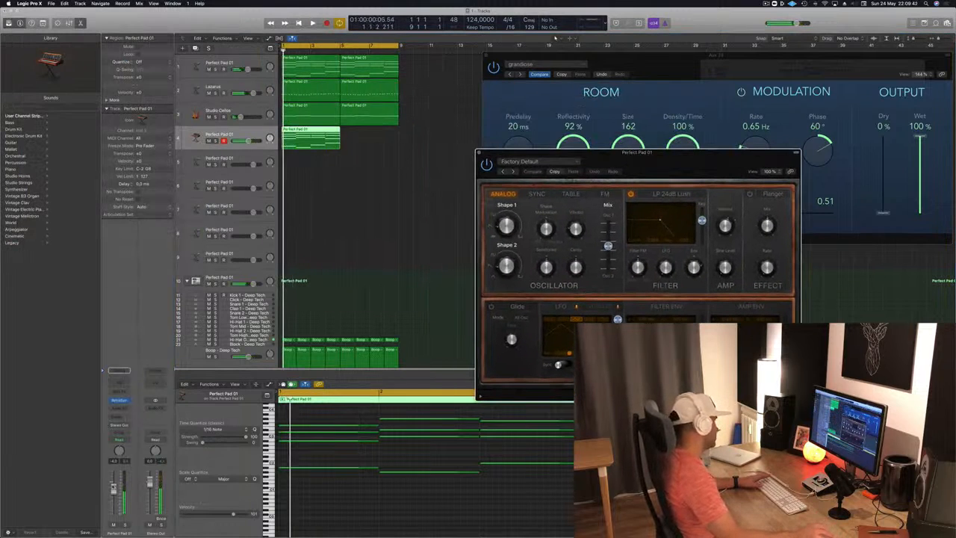
Step: Lower track 4's volume, add an Arpeggiator MIDI effect, listen to it, and close its window
left_click_drag(113, 487, 113, 517)
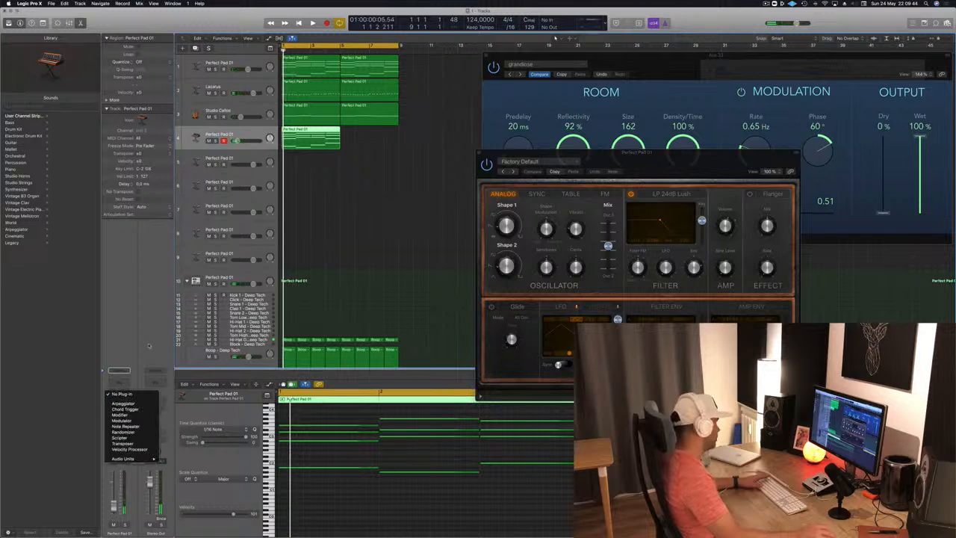
left_click(121, 389)
left_click(123, 403)
key("space")
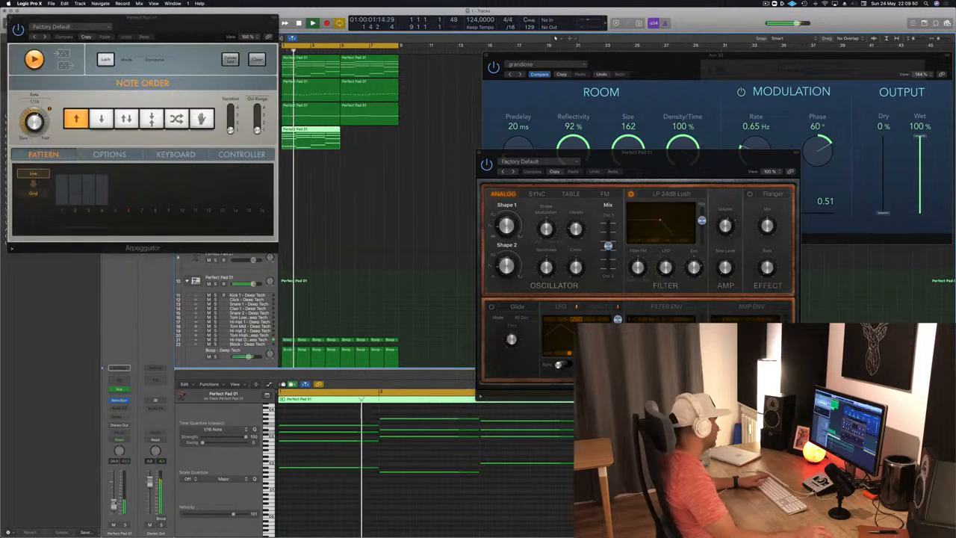
left_click_drag(162, 18, 554, 131)
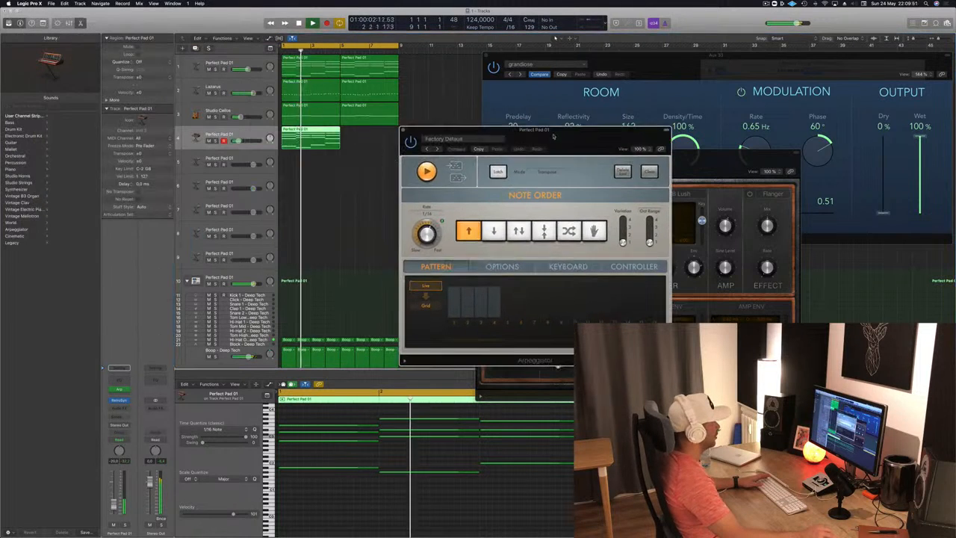
left_click(403, 130)
Step: Stop playback and copy track 4's region to bar 5 so it fills the eight-bar loop
key("space")
left_click_drag(323, 137, 373, 141)
left_click_drag(594, 160, 491, 141)
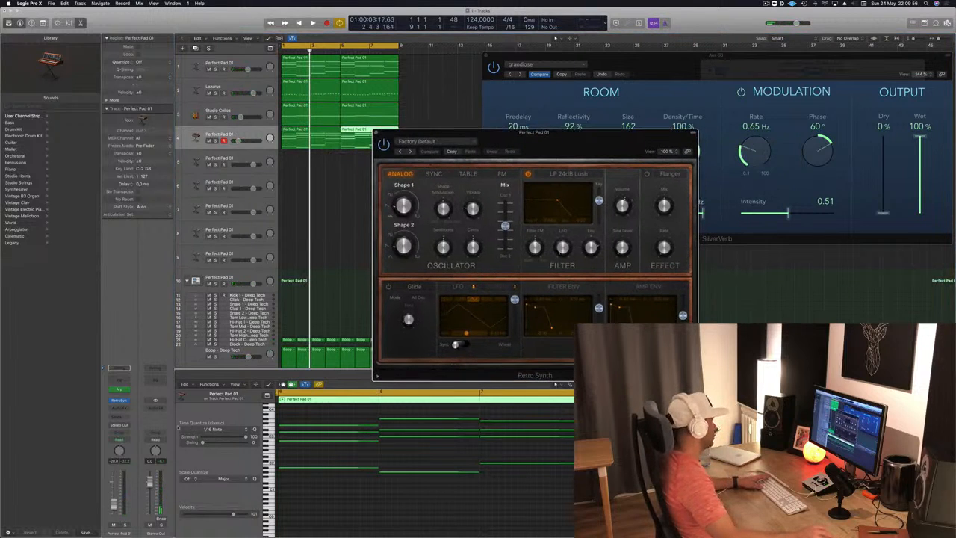
Step: Insert a Channel EQ on track 4, set its high cut to about 1280 Hz, and play from the start
left_click(120, 383)
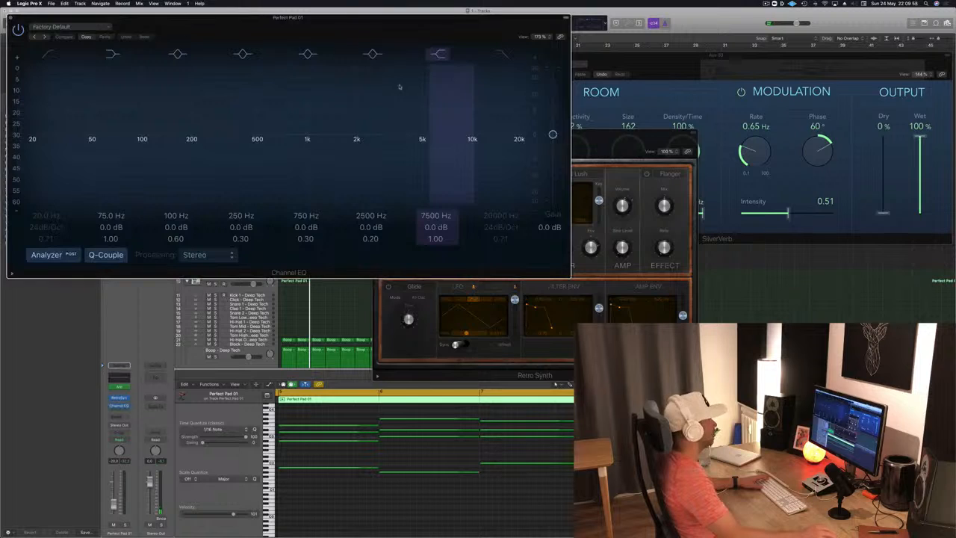
left_click_drag(236, 30, 593, 155)
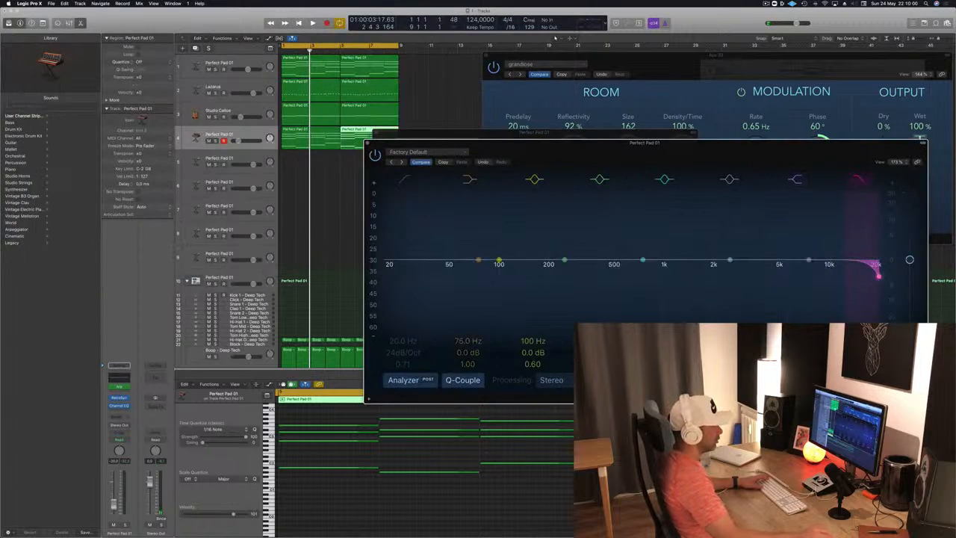
left_click_drag(880, 276, 681, 277)
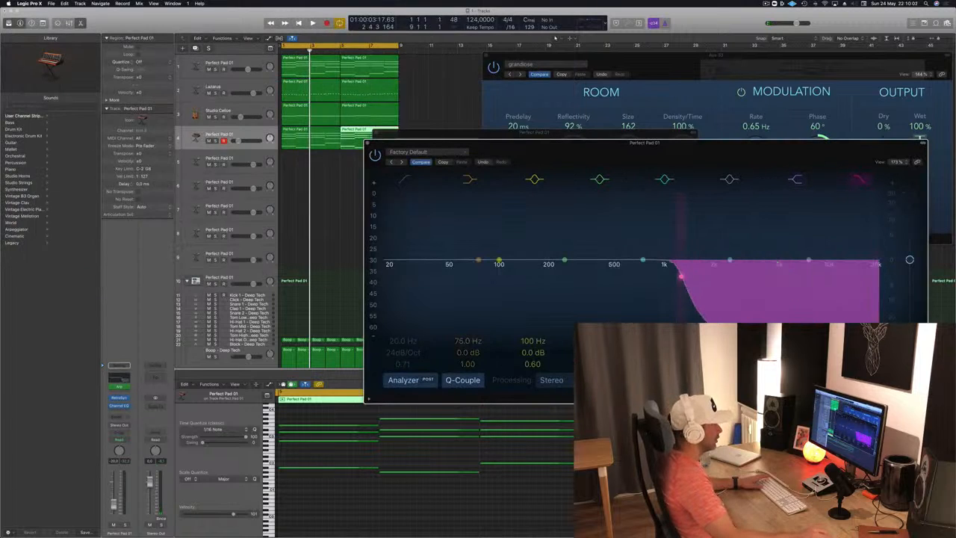
key("space")
left_click_drag(712, 154, 683, 132)
key("Return")
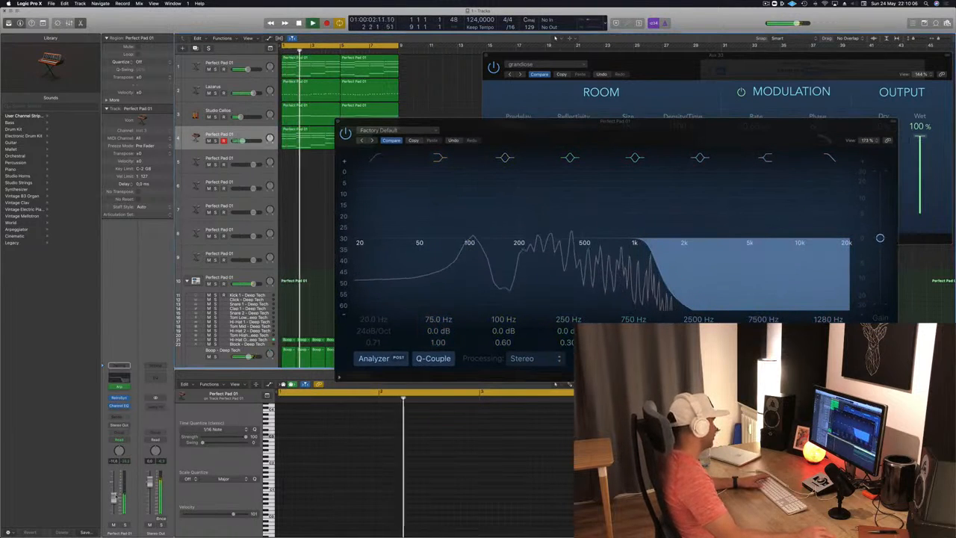
Step: Enable the EQ's low cut at about 91 Hz and lower the high cut to between 500 Hz and 1 kHz during playback
left_click(379, 156)
left_click_drag(358, 254, 469, 254)
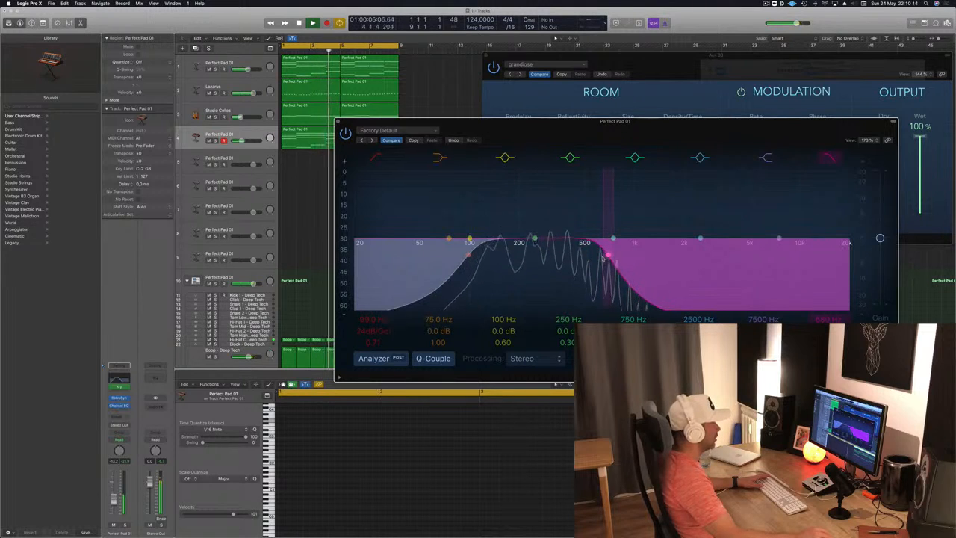
key("Return")
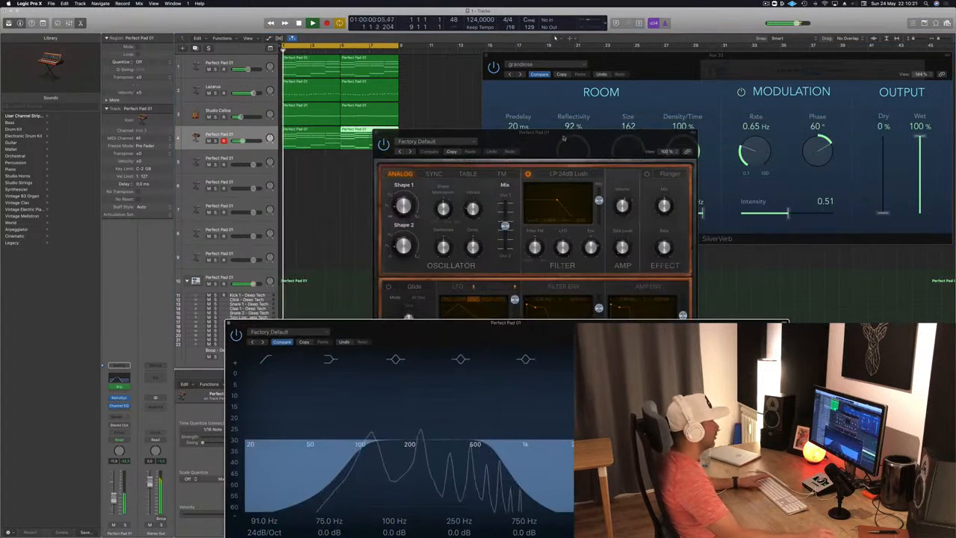
Step: Audition successive Retro Synth presets on track 4 over the loop and stop at Digicream
left_click_drag(565, 139, 564, 119)
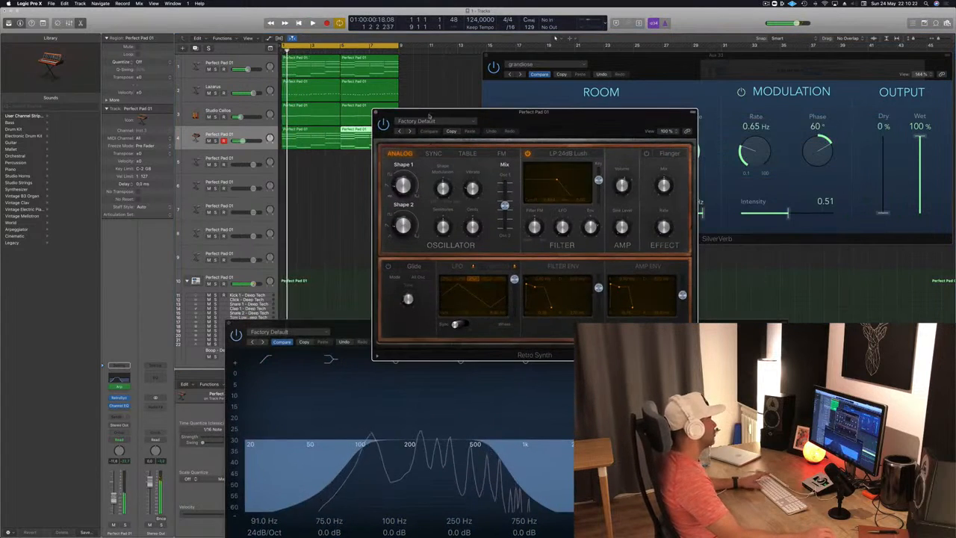
left_click(409, 131)
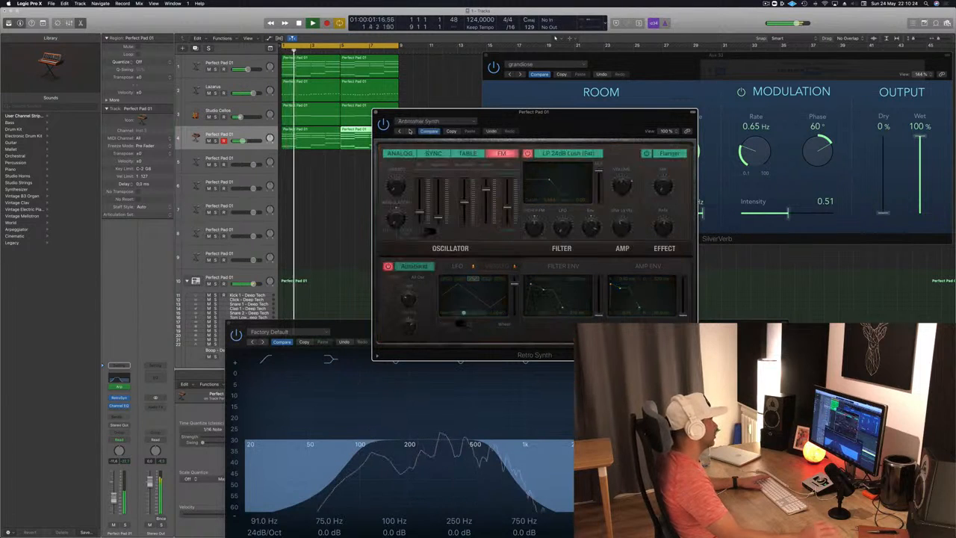
left_click(410, 131)
left_click(410, 131)
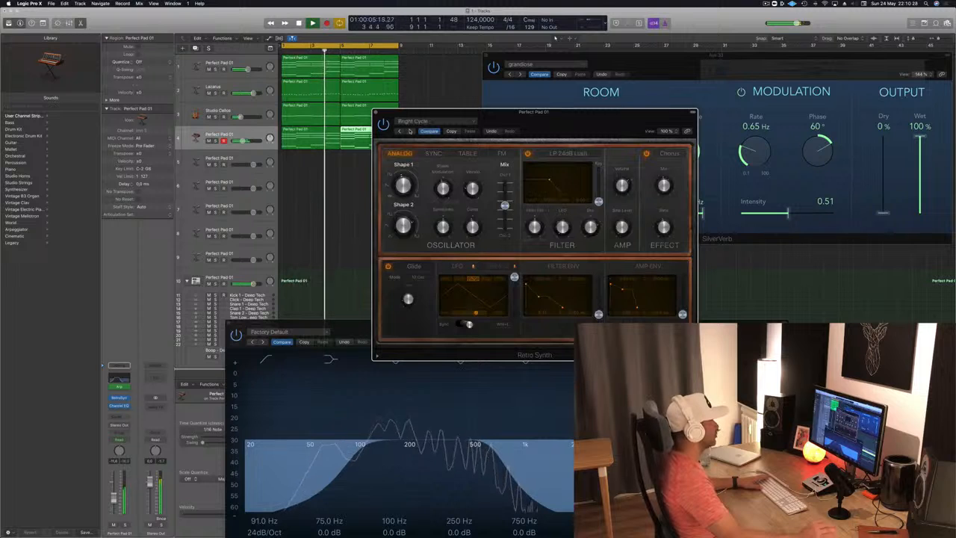
left_click(410, 130)
left_click(409, 130)
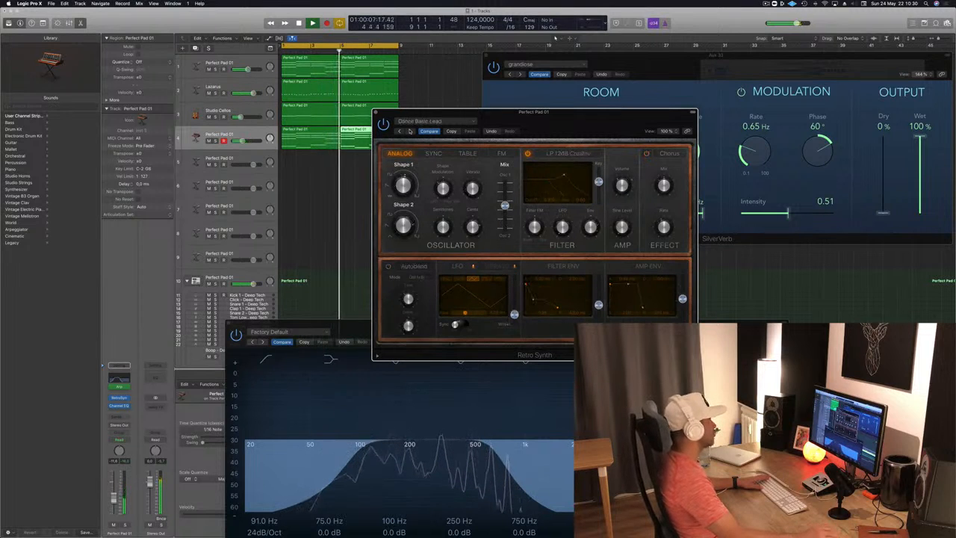
left_click(409, 131)
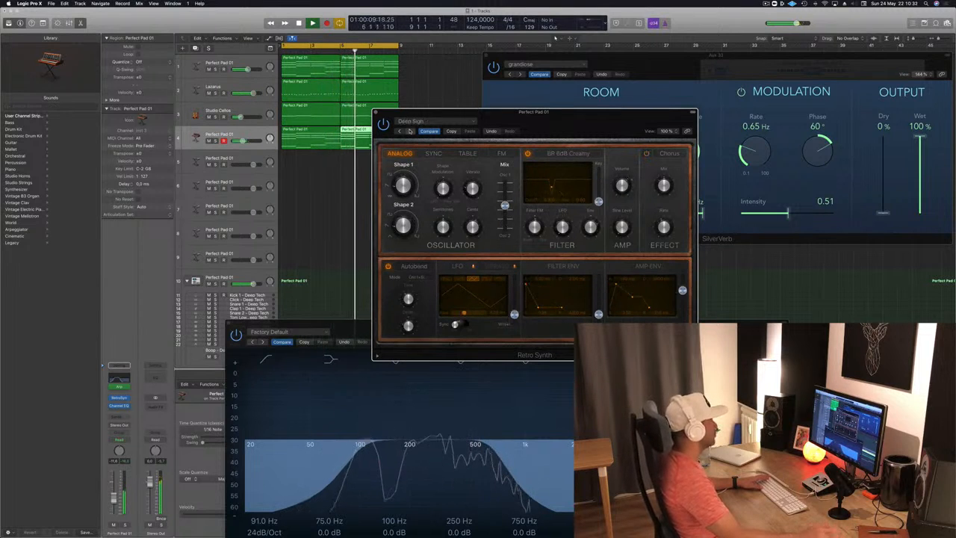
left_click(409, 131)
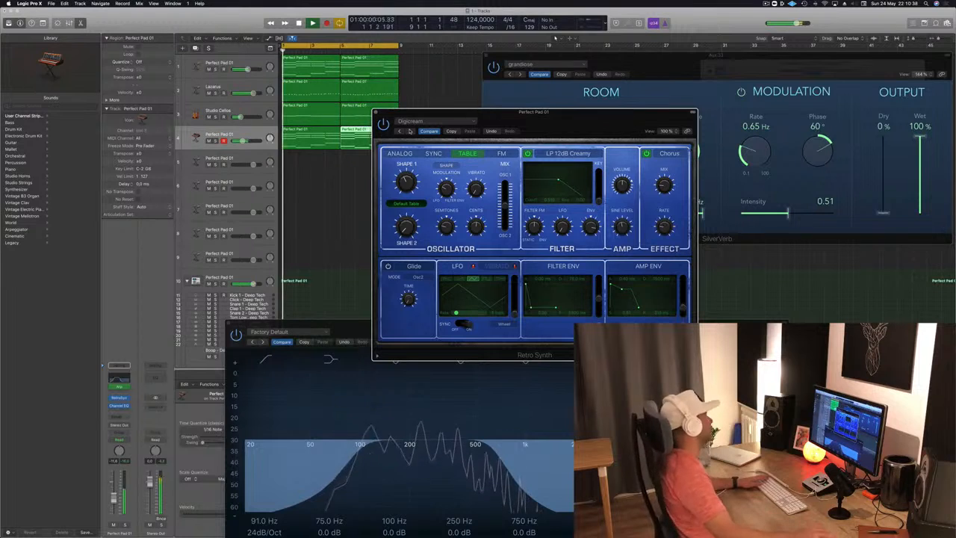
Step: Solo track 4 briefly to hear the Digicream preset alone, then copy its Retro Synth settings
key("s")
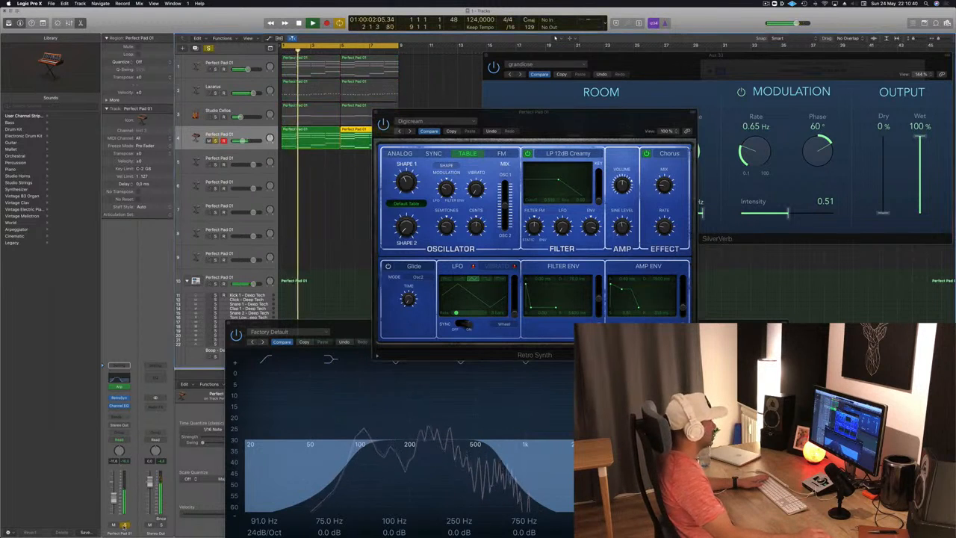
key("s")
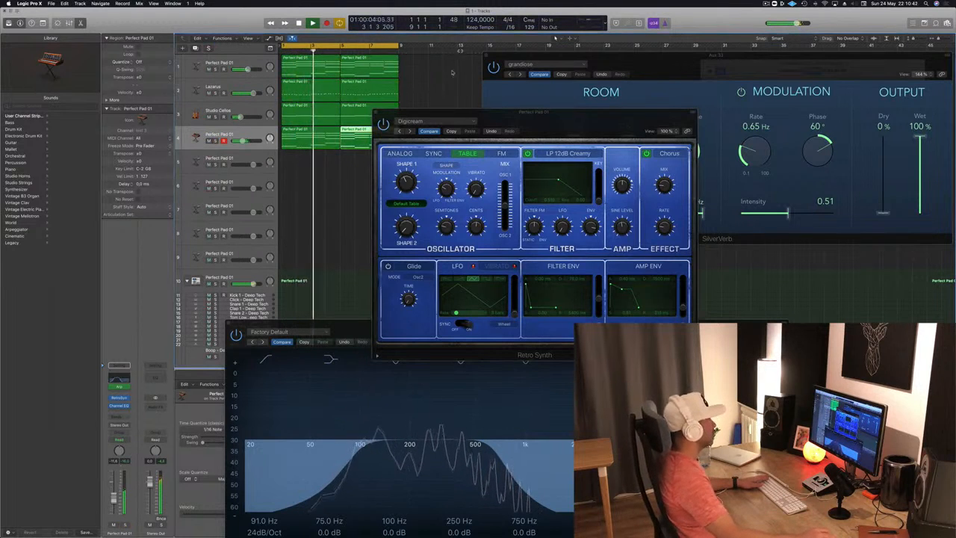
left_click(451, 132)
Step: Audition further Retro Synth presets on track 4 over the loop, settle on Simple Analog Lead and move the synth window aside
left_click(410, 131)
left_click(411, 131)
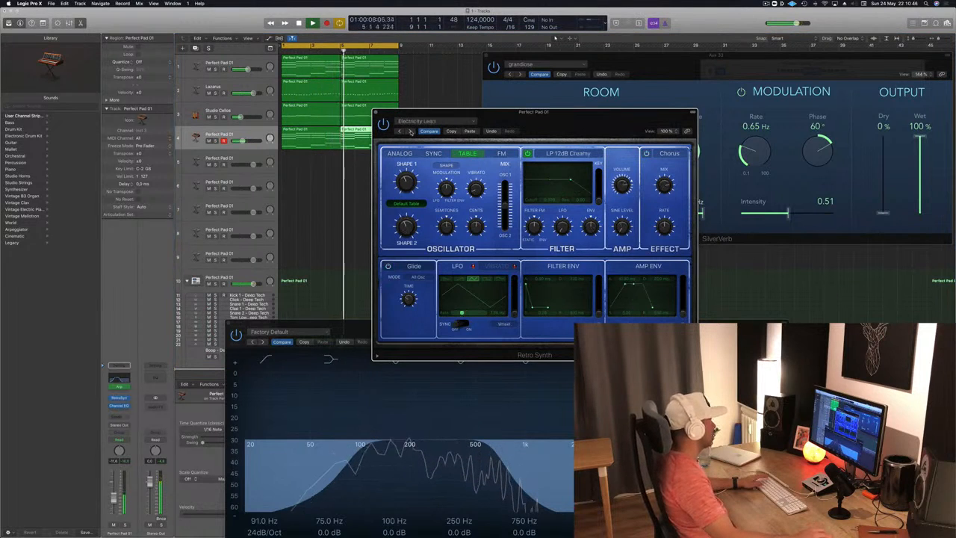
left_click(411, 131)
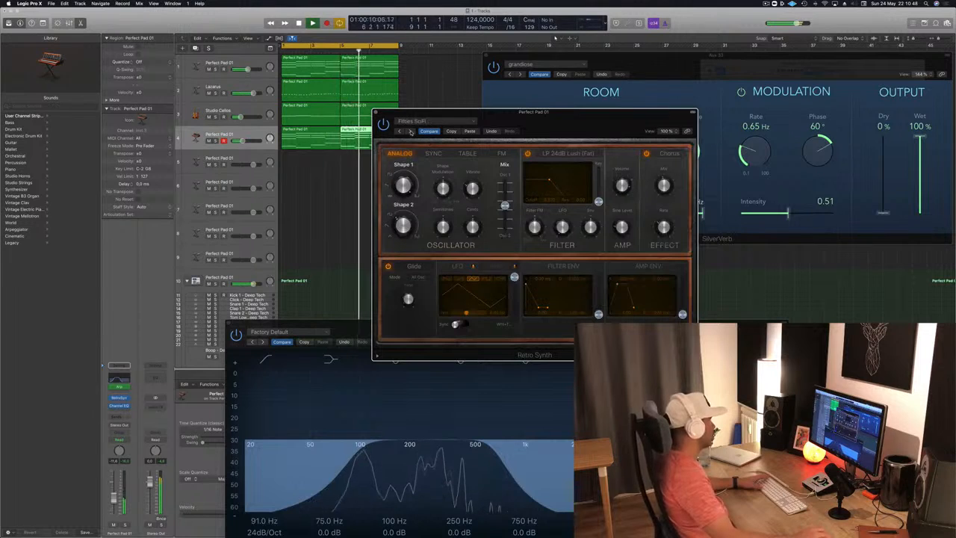
left_click(410, 132)
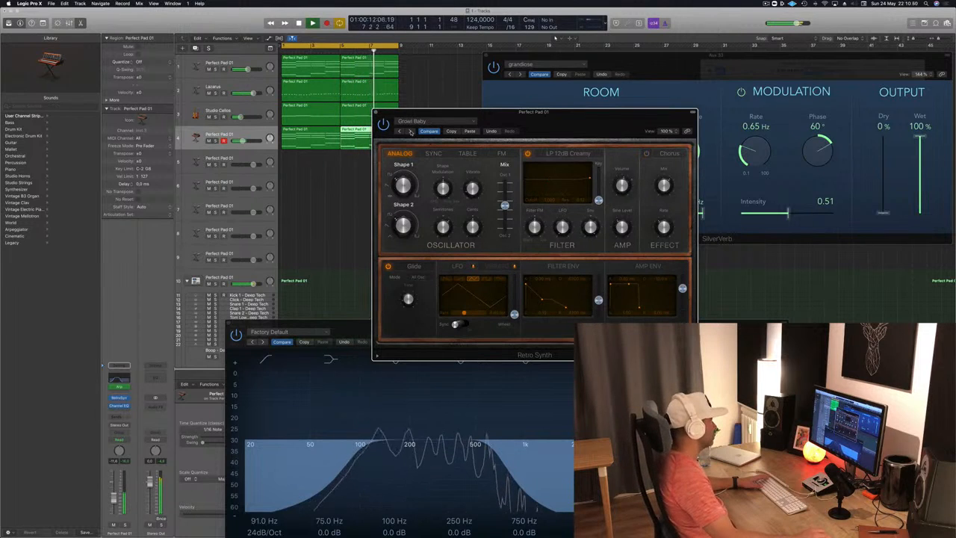
left_click(410, 131)
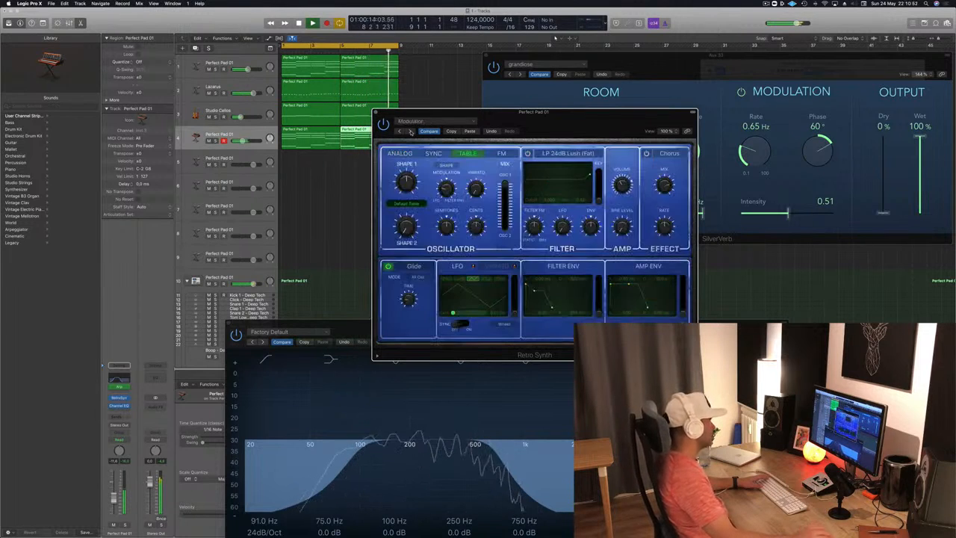
left_click(410, 132)
left_click_drag(613, 111, 559, 68)
left_click(559, 65)
left_click(441, 74)
left_click_drag(436, 71, 570, 48)
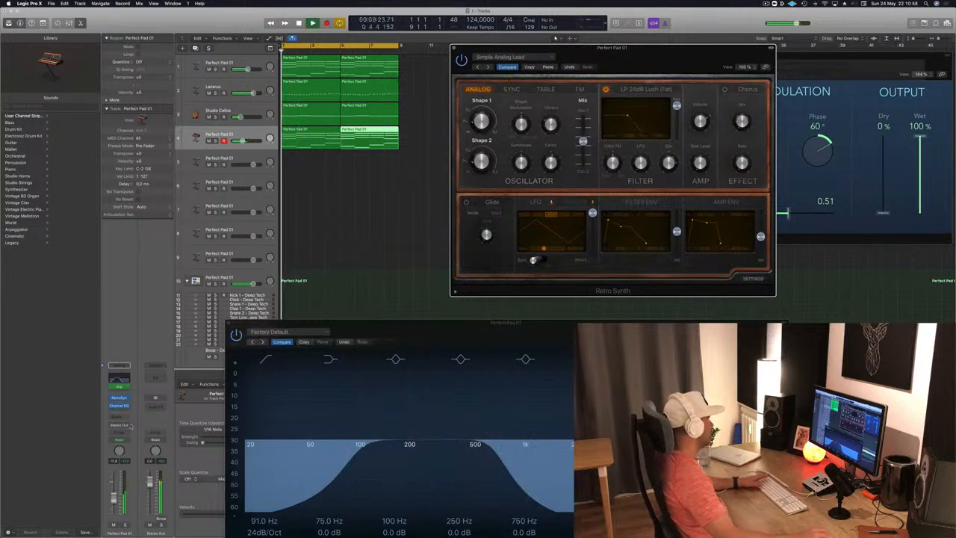
Step: Lower track 4's volume to about -14 dB and close its Channel EQ and Retro Synth windows
left_click_drag(114, 501, 116, 505)
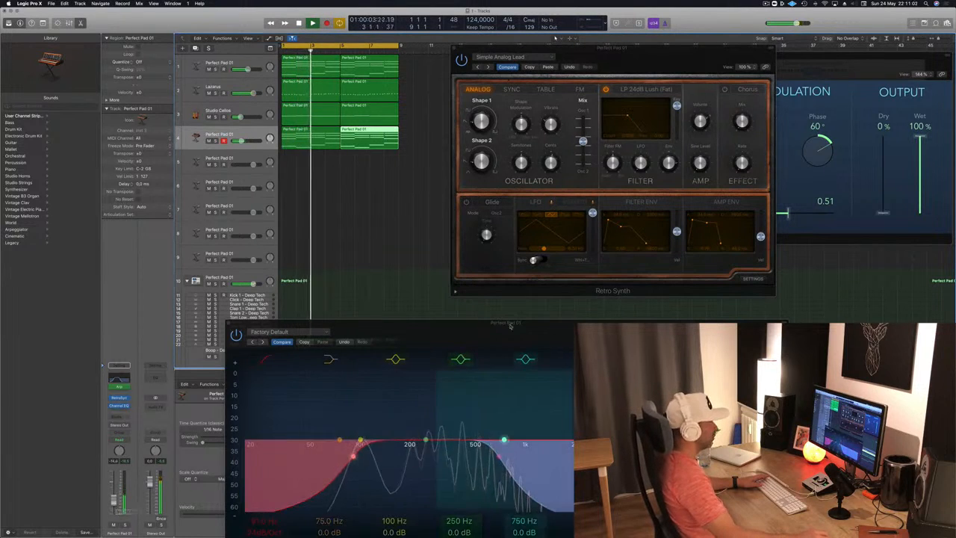
left_click_drag(514, 321, 481, 212)
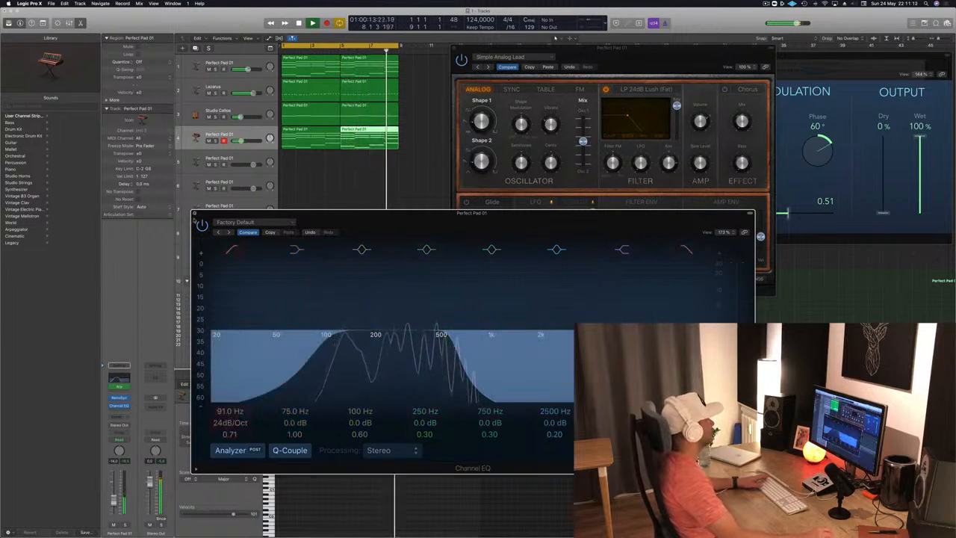
left_click(195, 214)
left_click(454, 48)
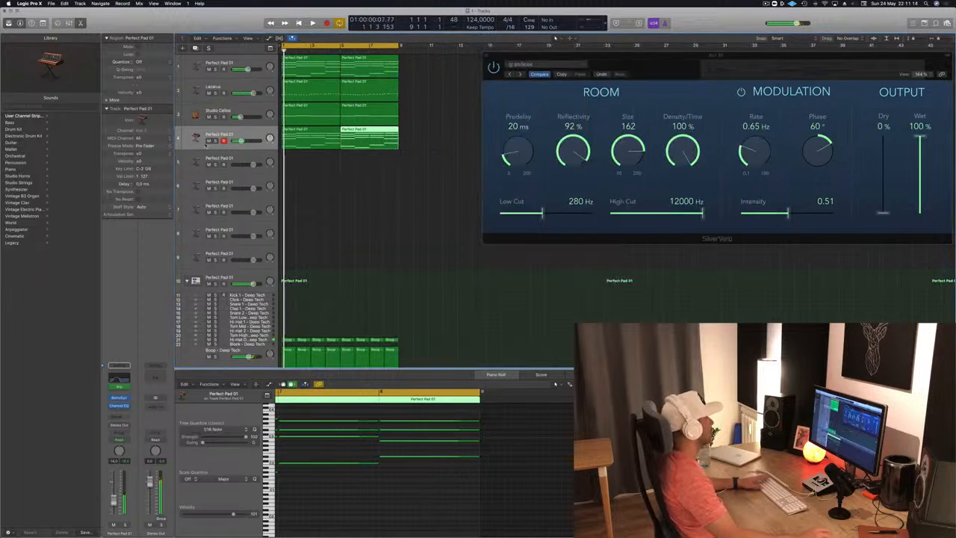
Step: Select both regions on track 4 and send the track to the SilverVerb reverb bus during playback
left_click(245, 133)
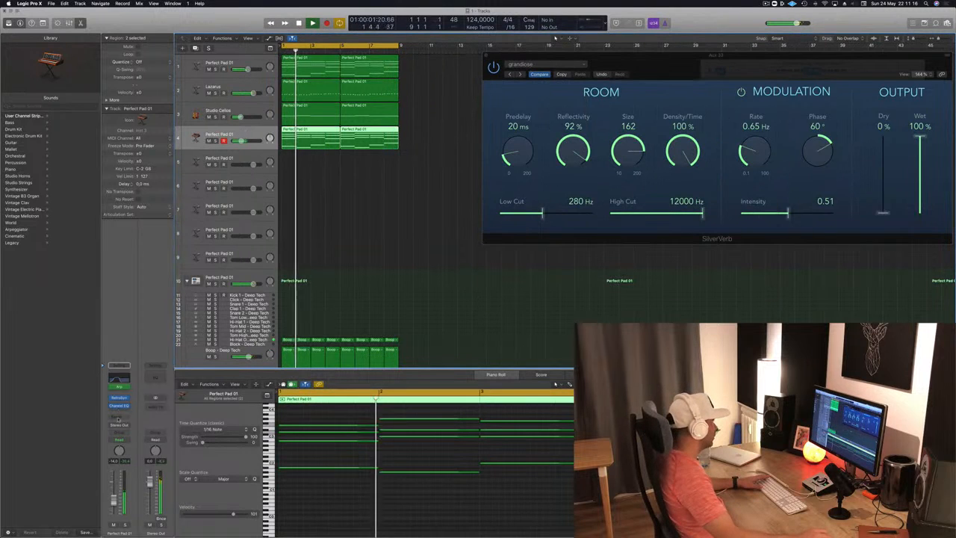
left_click(118, 421)
mouse_move(119, 429)
left_click(175, 363)
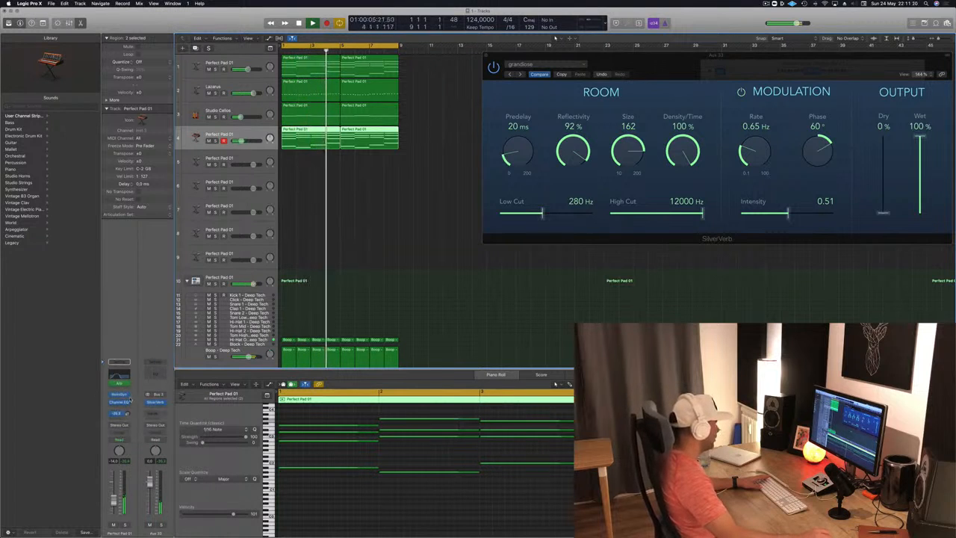
Step: Insert a Channel EQ on the SilverVerb aux with a low cut at about 205 Hz, and close both effect windows
left_click(157, 373)
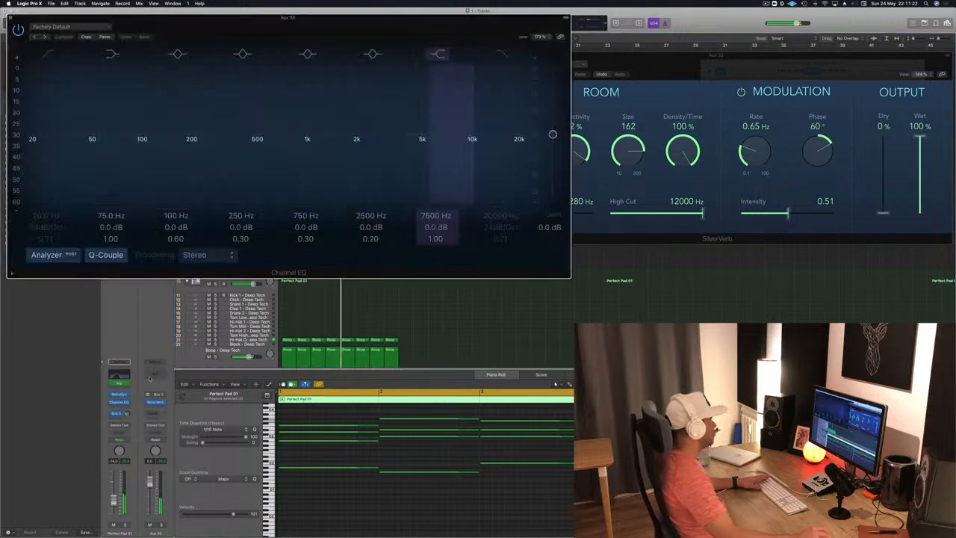
left_click_drag(79, 118, 229, 129)
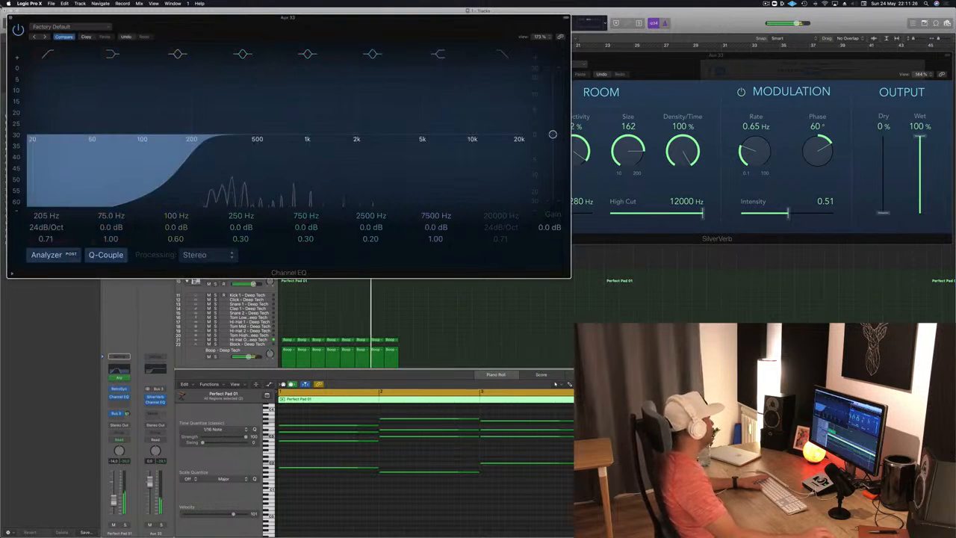
left_click(11, 18)
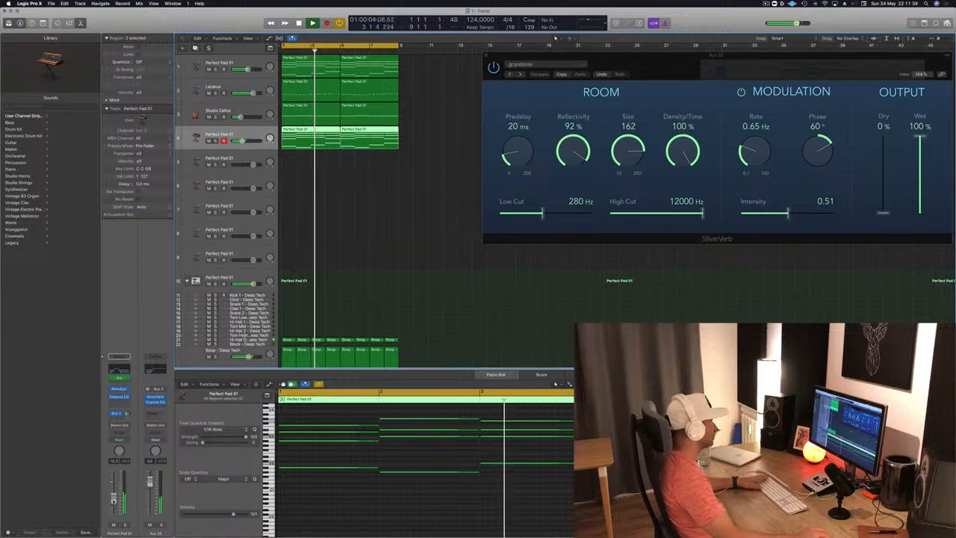
left_click(486, 55)
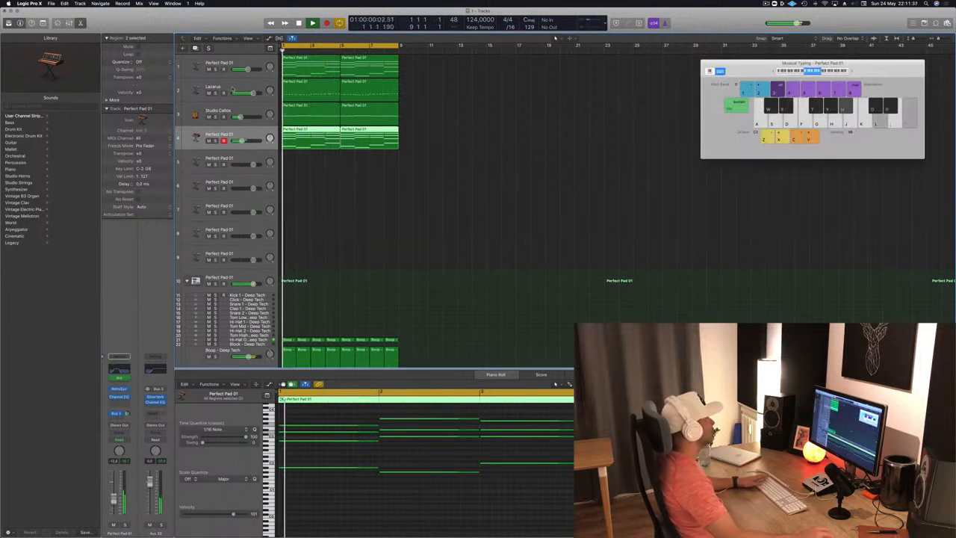
Step: Open Alchemy on the Lazarus bass track and lower its Cutoff while the loop plays from the start
left_click(233, 87)
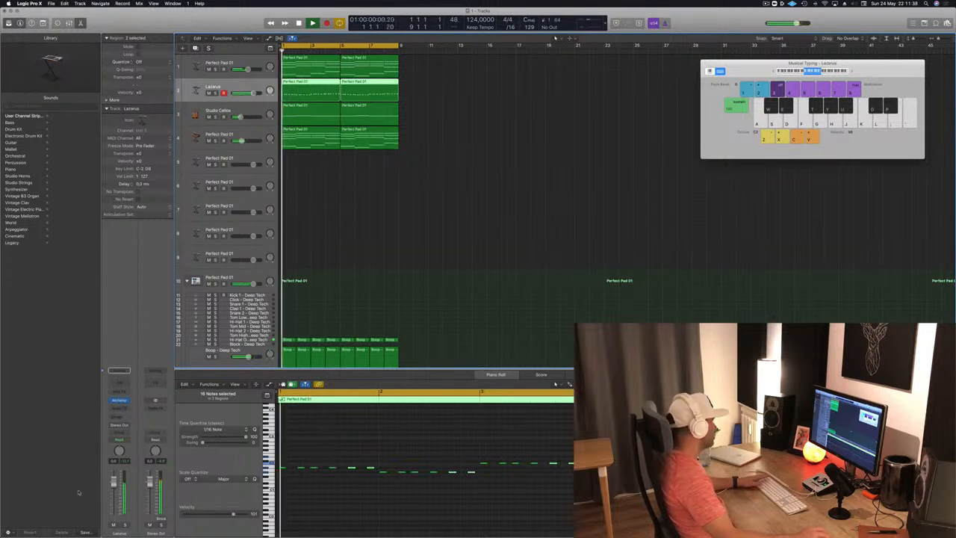
left_click(120, 400)
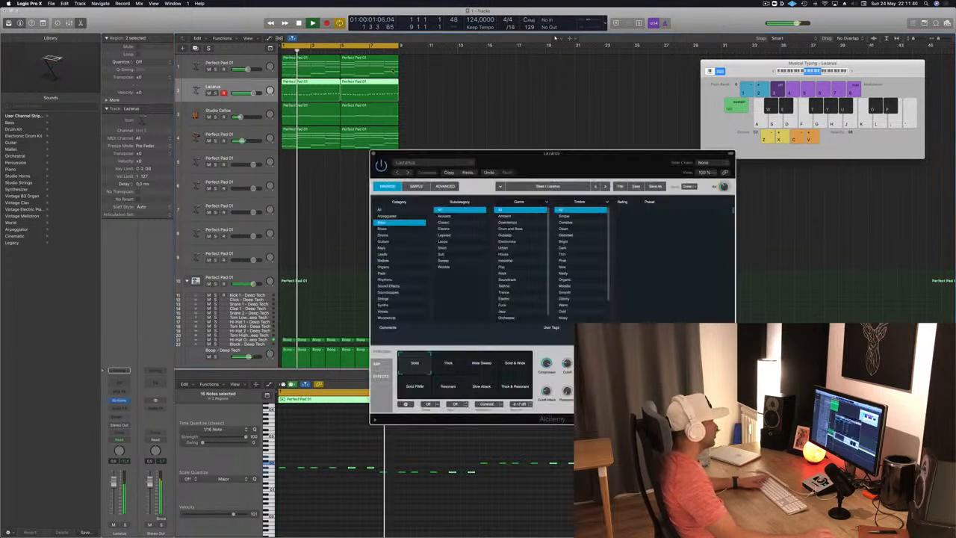
key("Return")
left_click_drag(567, 364, 569, 378)
Step: Compare the Lazarus performance snapshots, from Solid and Thick to Thick & Resonant, over the loop and settle on Thick
left_click(454, 365)
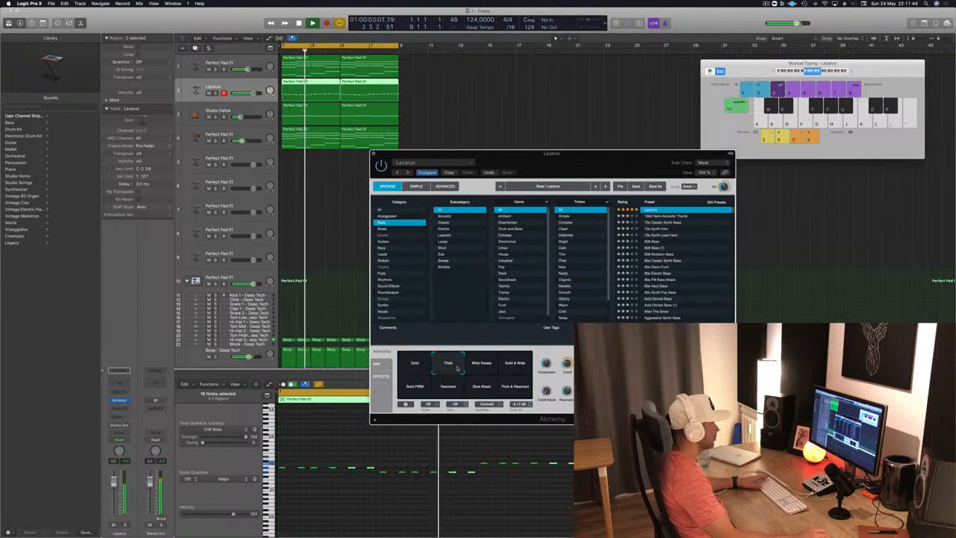
left_click(481, 365)
left_click(508, 366)
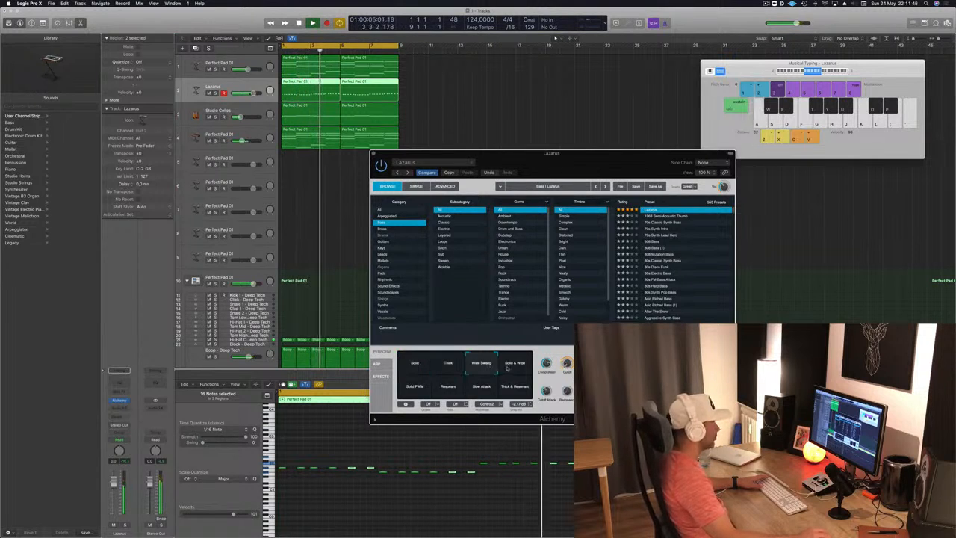
left_click(407, 395)
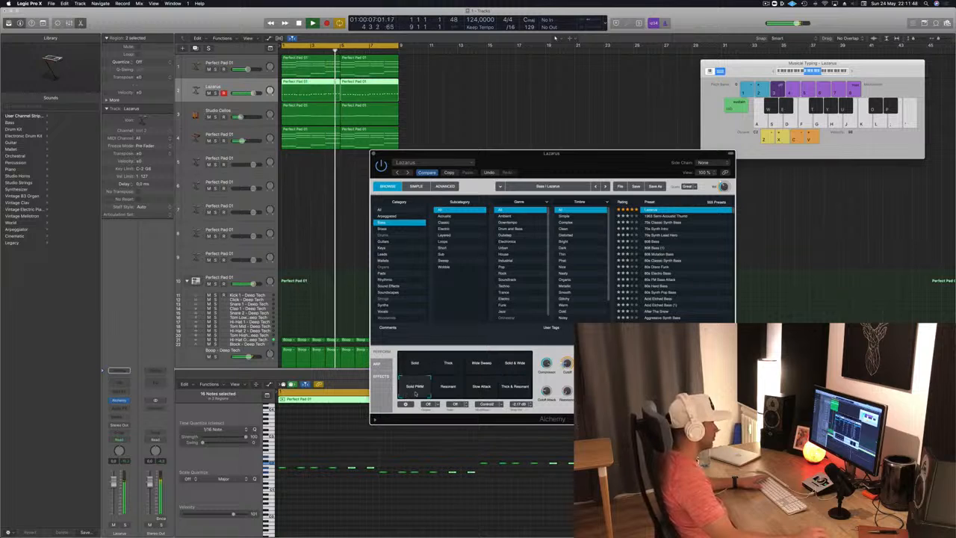
left_click(448, 388)
left_click(481, 387)
left_click(513, 384)
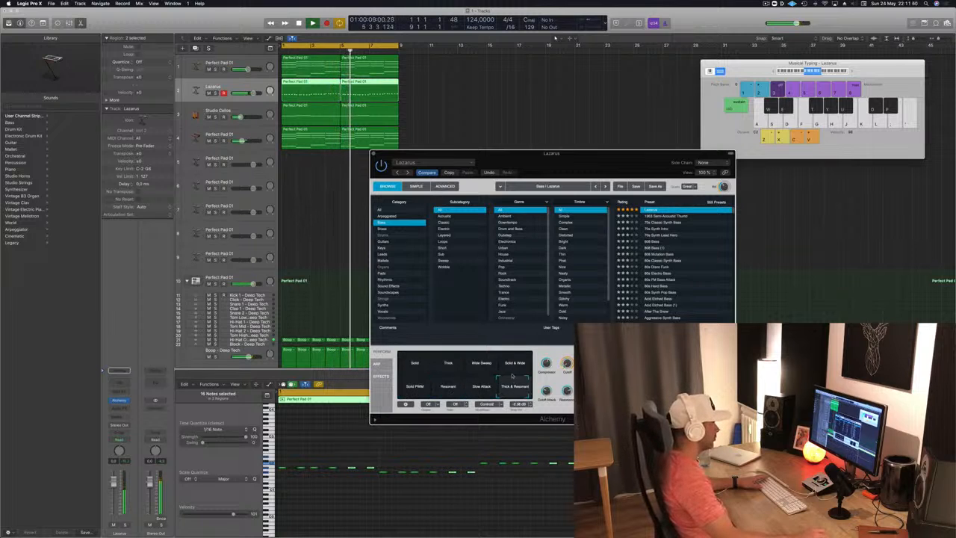
left_click(420, 364)
left_click(448, 363)
left_click(421, 368)
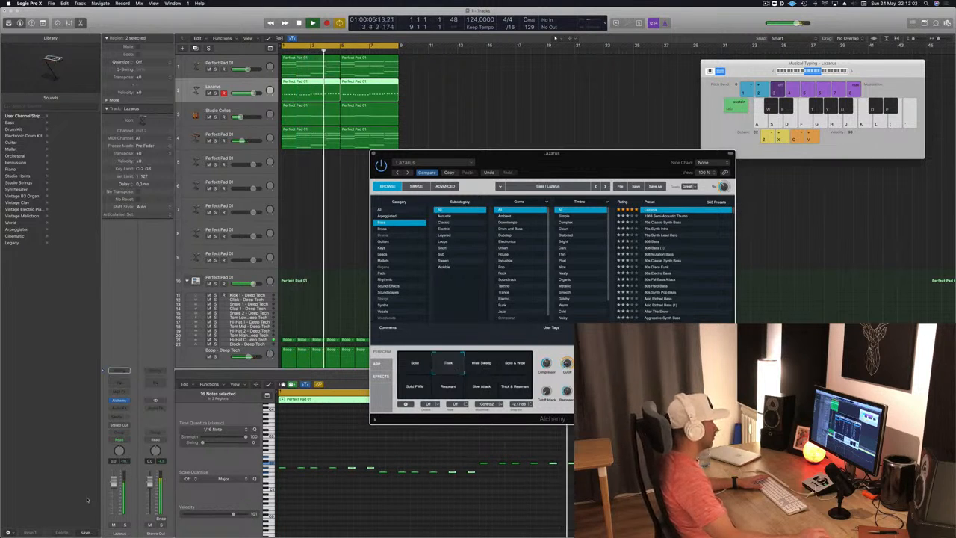
Step: Lower the Lazarus bass track's volume to about -2.8 dB against the loop and close Alchemy
left_click_drag(115, 486, 115, 491)
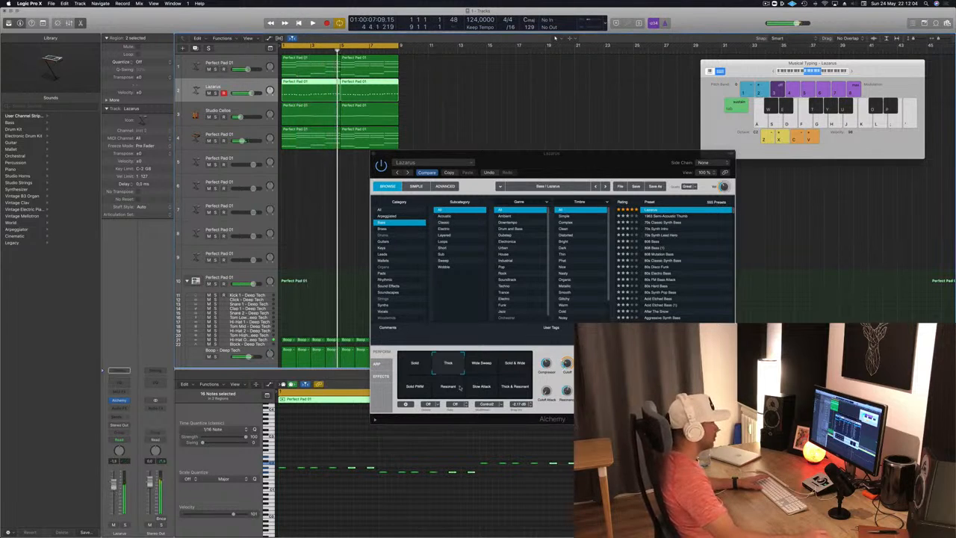
left_click(567, 393)
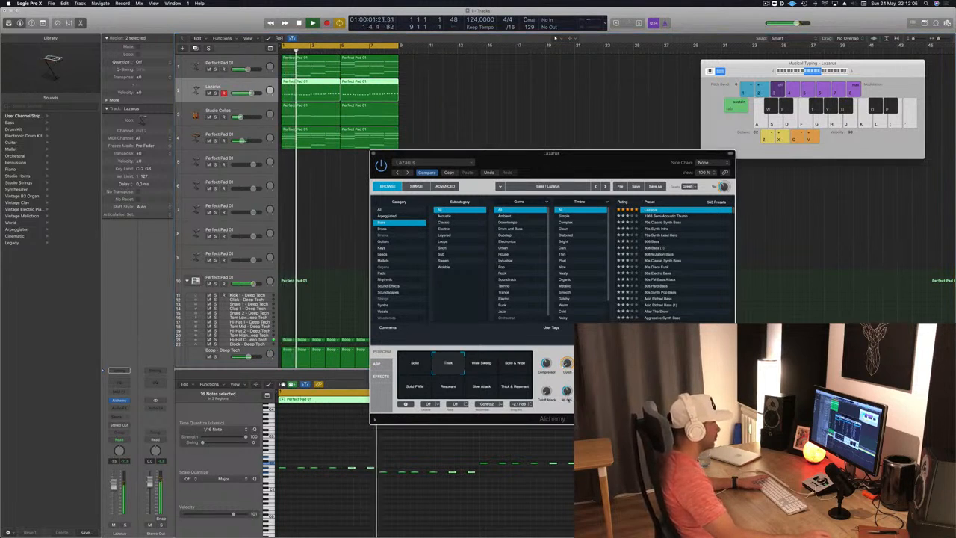
left_click_drag(113, 488, 114, 486)
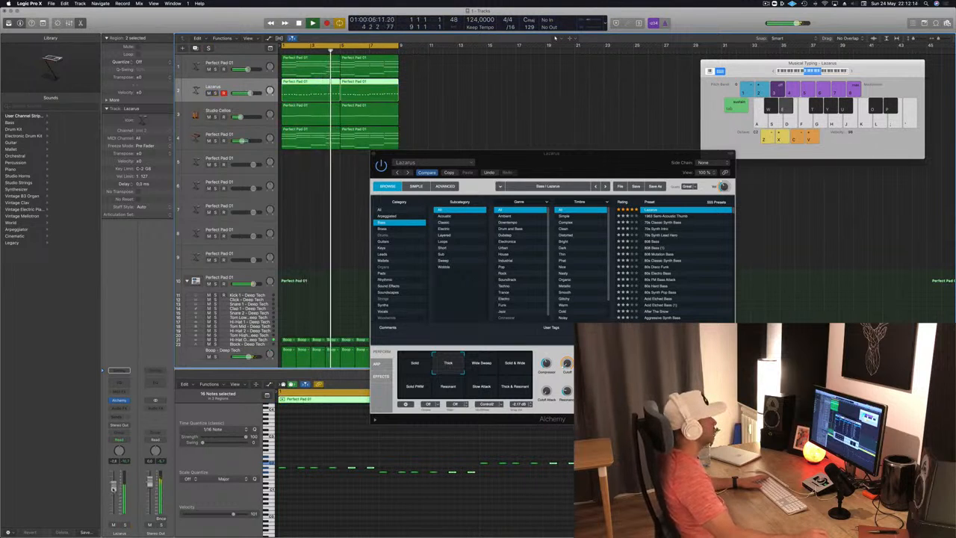
key("space")
left_click_drag(374, 154, 378, 152)
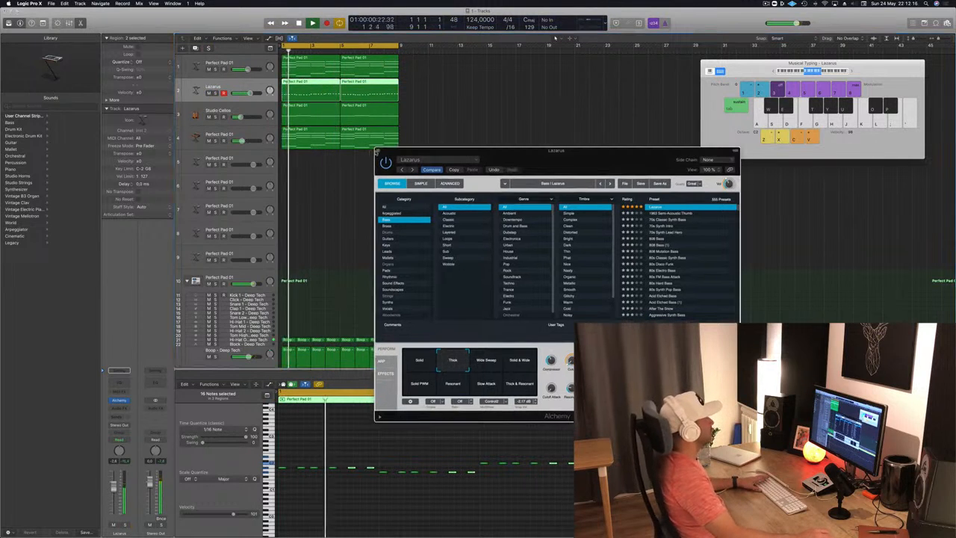
left_click(378, 151)
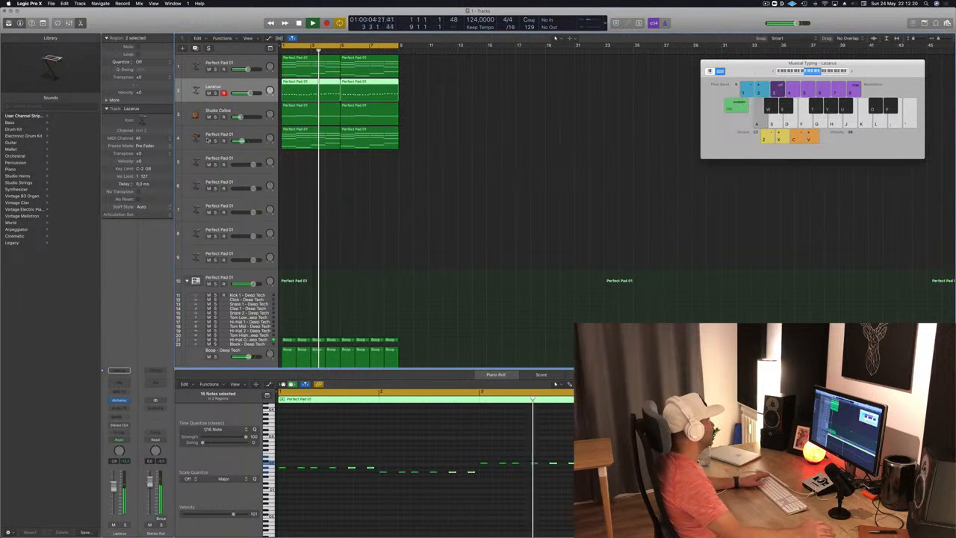
Step: Audition the Studio Cellos track briefly in solo and duplicate it as a new track with the same settings
left_click(228, 157)
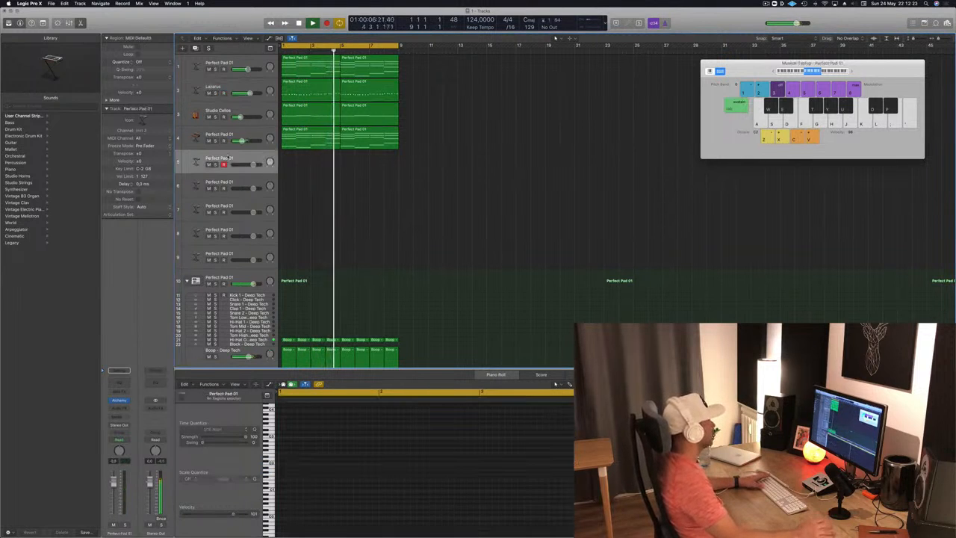
key("space")
key("space")
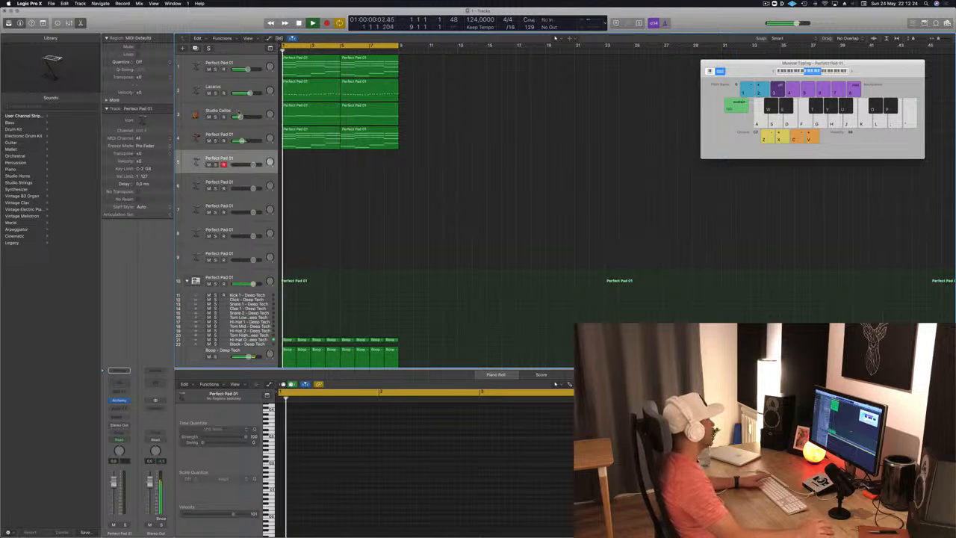
left_click(226, 112)
left_click(216, 117)
left_click(216, 118)
key("space")
key("space")
key("super+d")
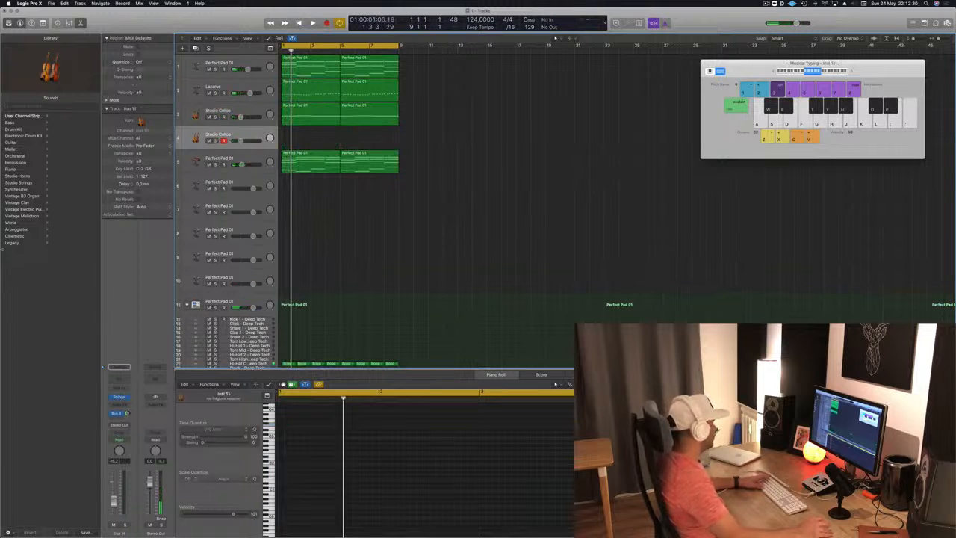
Step: Load French Horn Section Cres from the Legacy Logic Orchestral Brass sounds onto the duplicated track and widen the Library
left_click(13, 244)
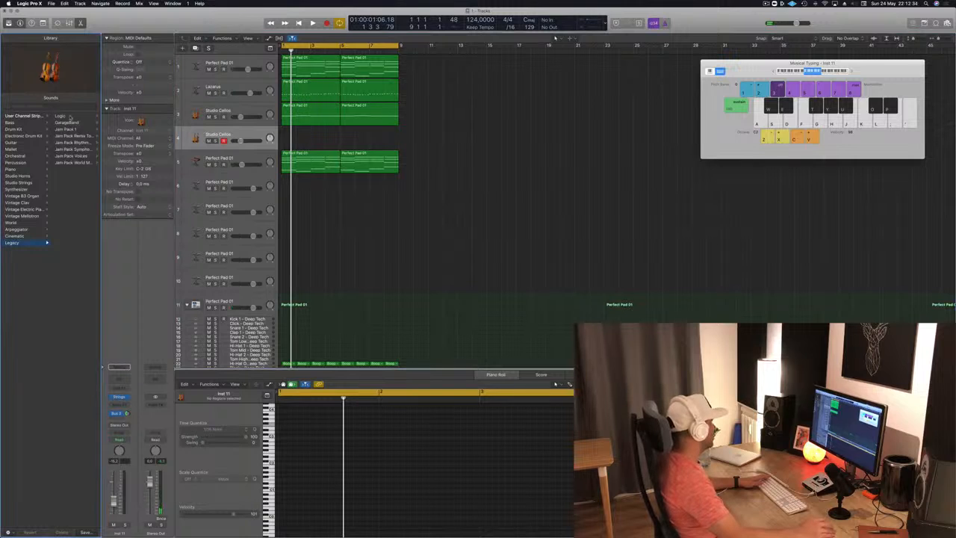
left_click(71, 116)
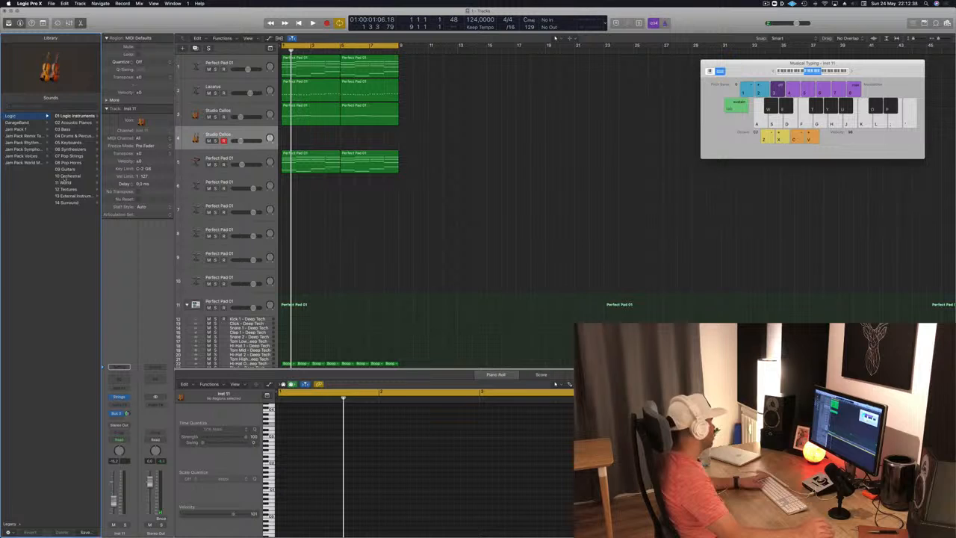
left_click(65, 177)
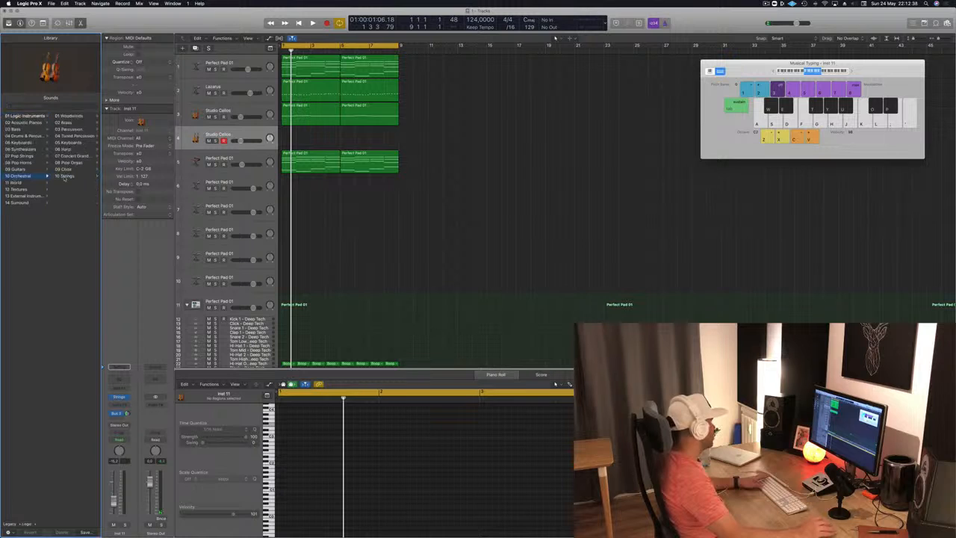
left_click(67, 123)
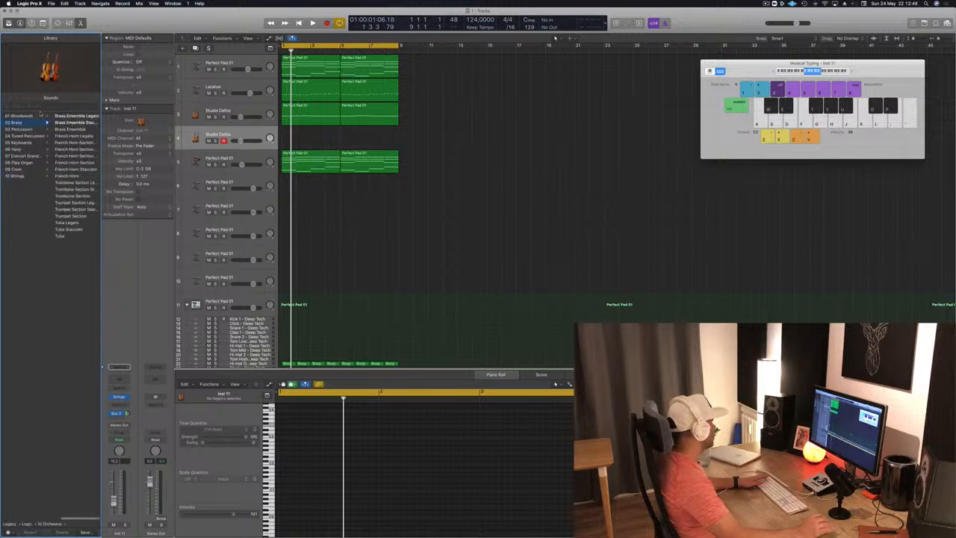
left_click(97, 144)
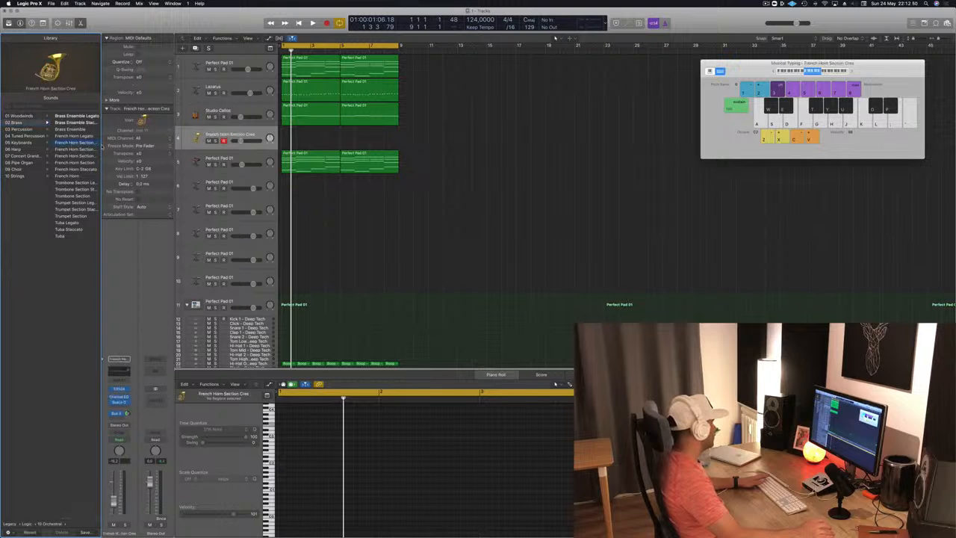
left_click_drag(100, 144, 205, 144)
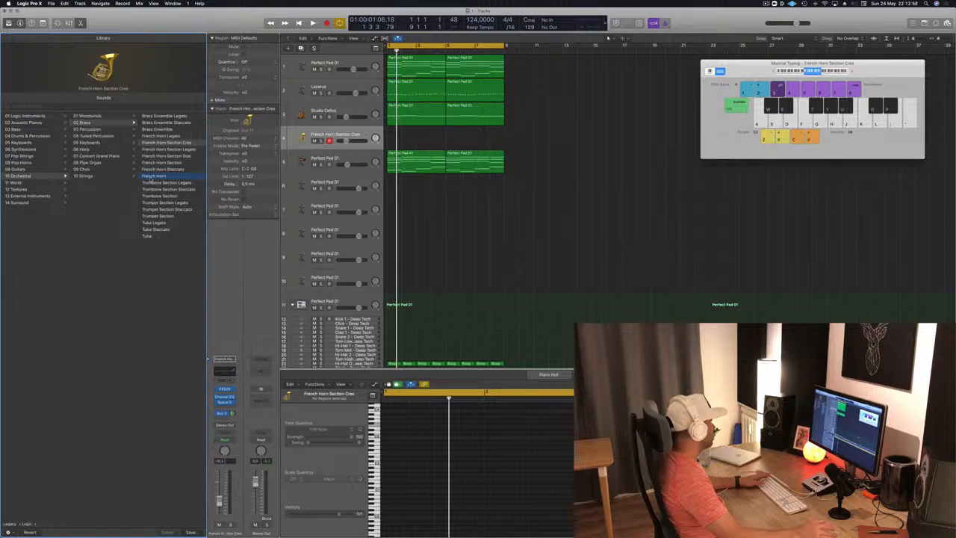
Step: Load the French Horn sound onto the fourth track and copy the two Studio Cellos regions onto it
left_click(154, 177)
key("r")
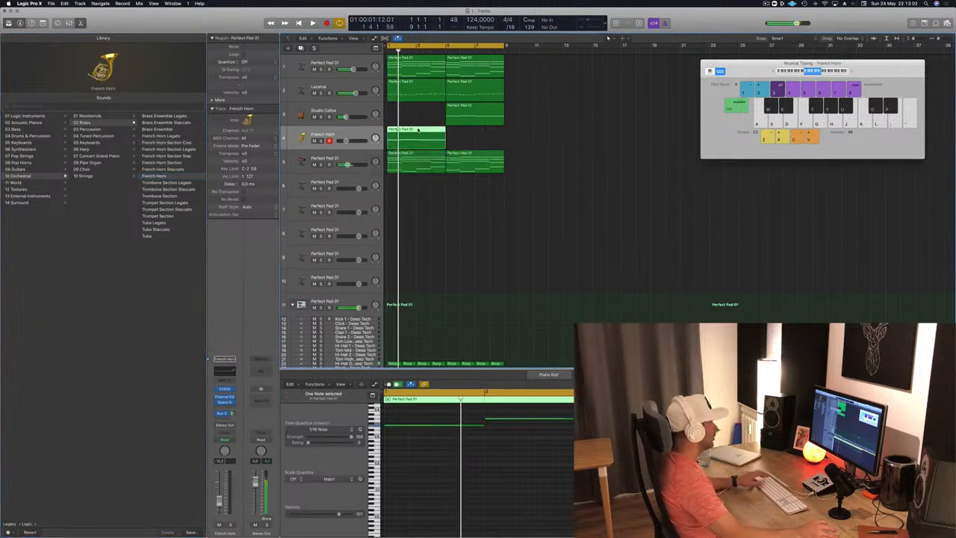
left_click_drag(420, 124, 474, 139)
Step: Mute and unmute the French Horn track to compare it, and play the loop from the start
key("ctrl+m")
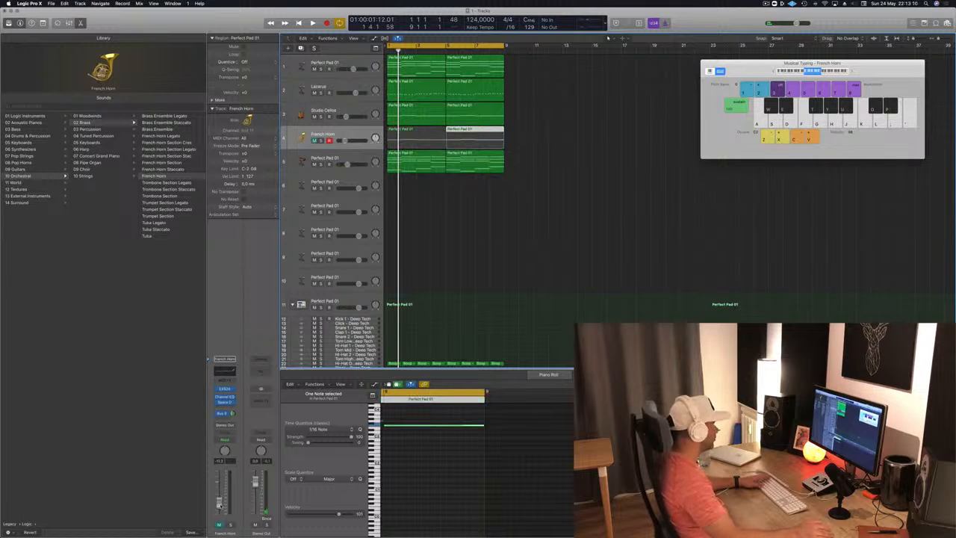
key("ctrl+m")
key("Return")
key("space")
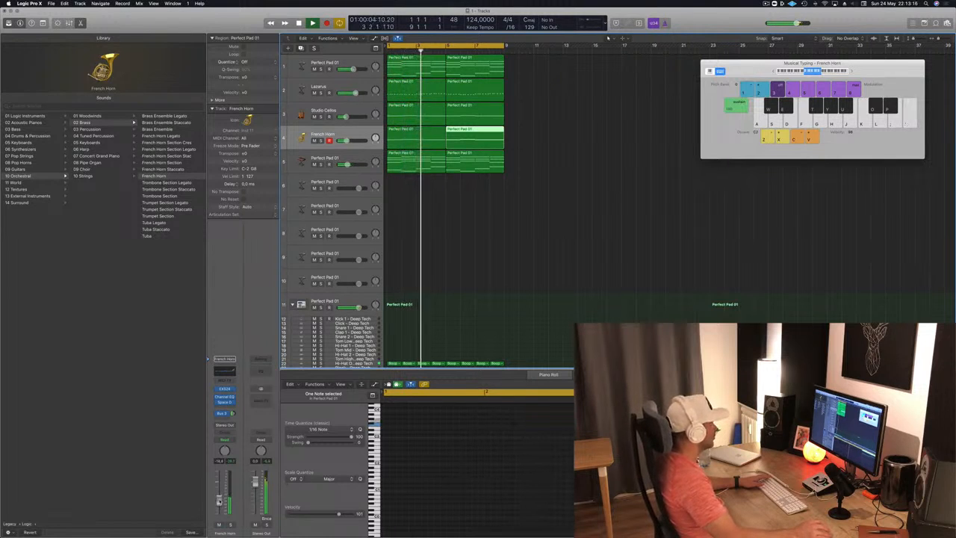
left_click(510, 216)
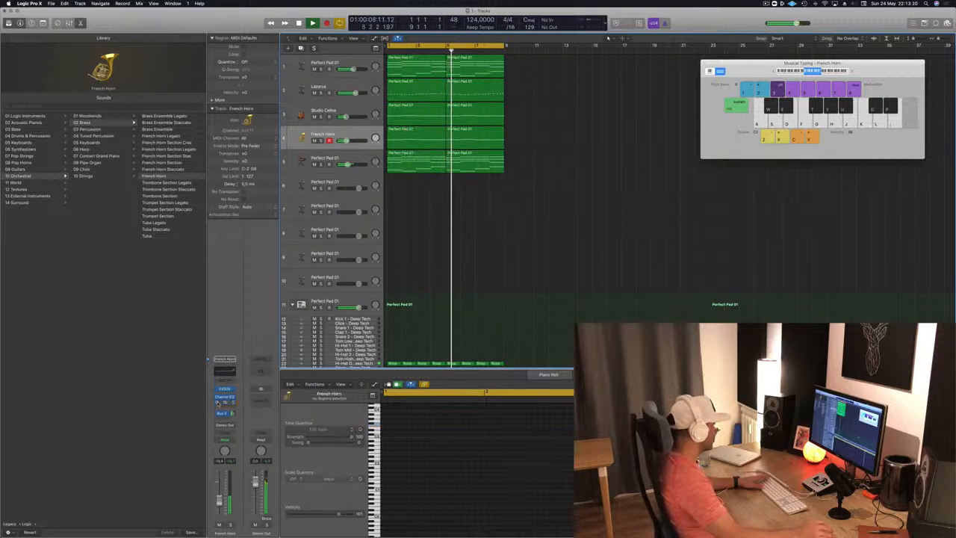
Step: Bypass the Space Designer reverb on the French Horn track, adjust its bus send and solo it
left_click(218, 404)
left_click_drag(232, 414, 234, 414)
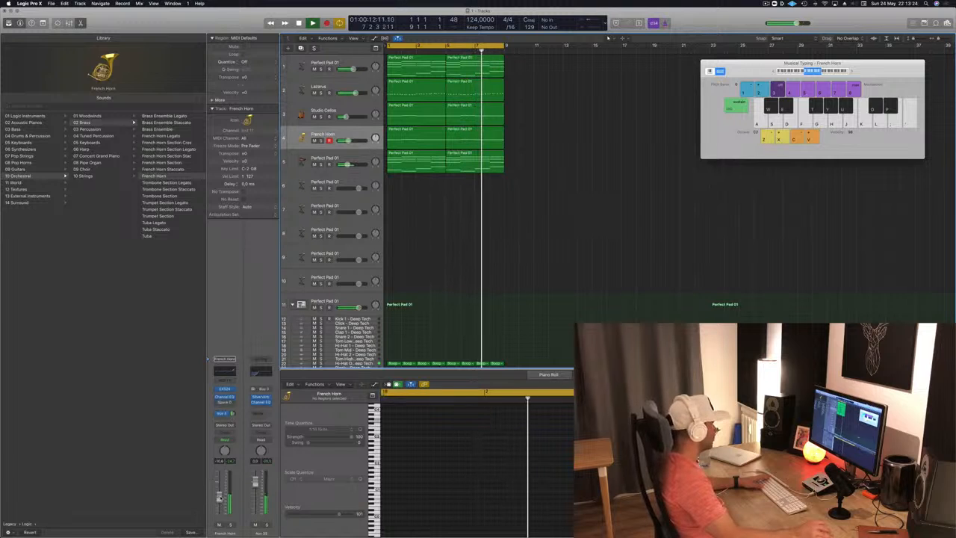
left_click(230, 526)
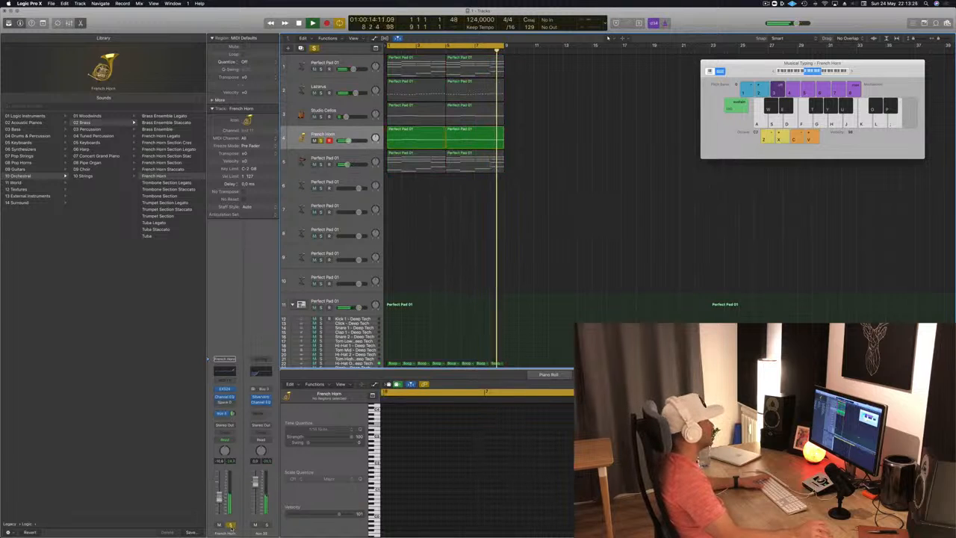
Step: Try all notes of both French Horn regions an octave lower and an octave higher, returning them to their original pitch
left_click(413, 135)
left_click(418, 467)
key("super+a")
key("alt+shift+Down")
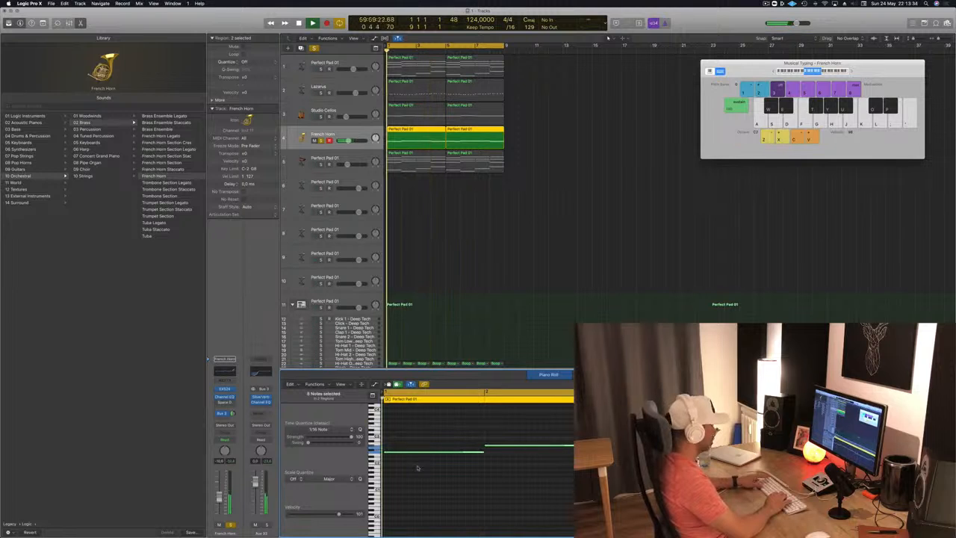
key("alt+shift+Up")
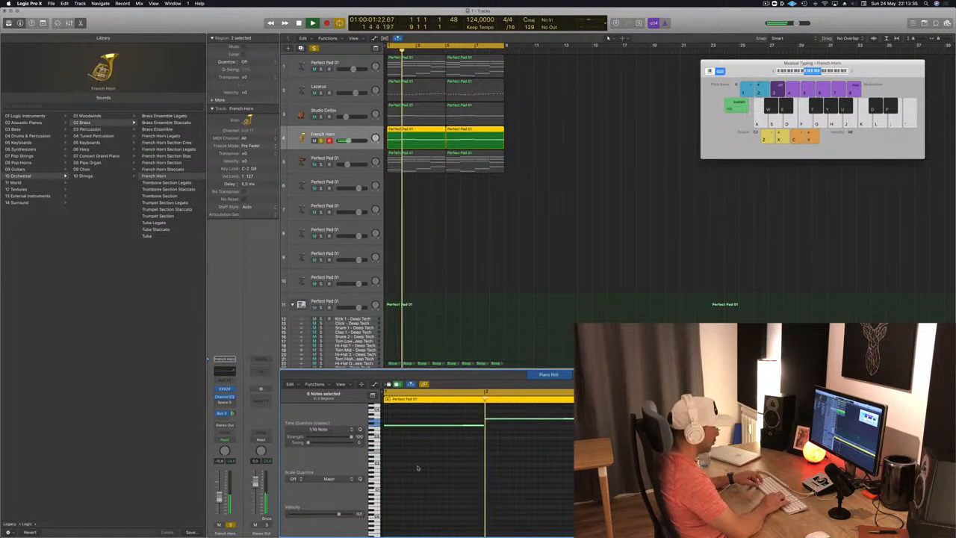
key("alt+shift+Up")
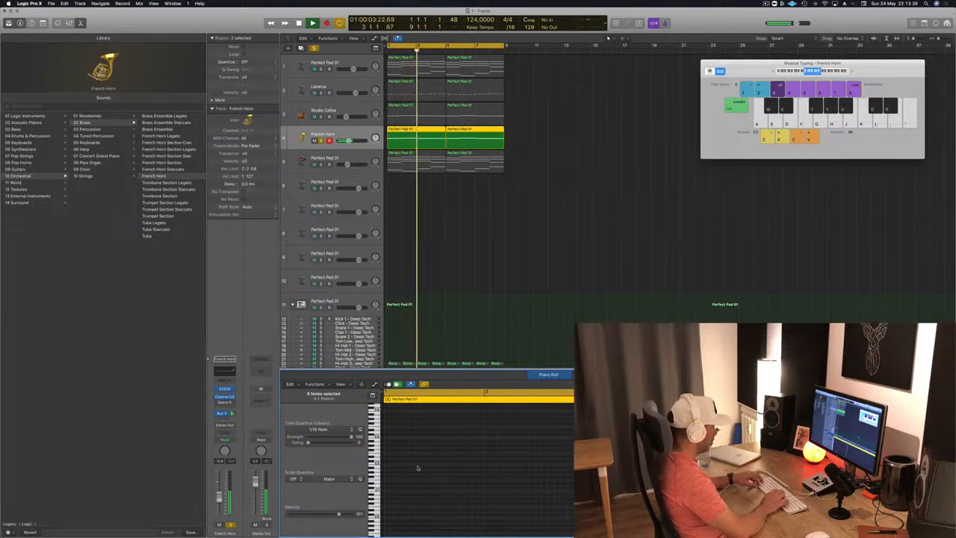
key("alt+shift+Down")
Step: Take the French Horn out of solo and lower its volume to about -12 dB against the full loop
key("space")
key("Return")
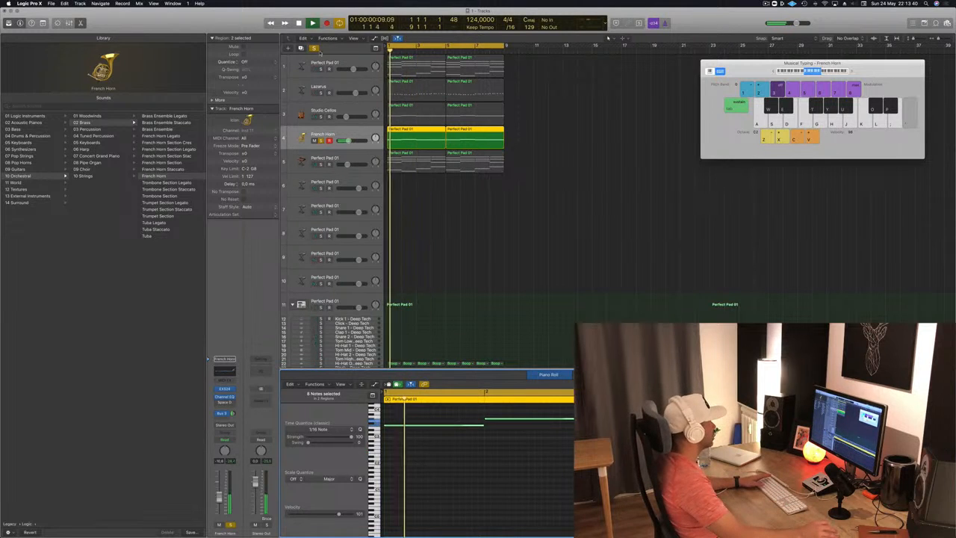
left_click(526, 198)
key("space")
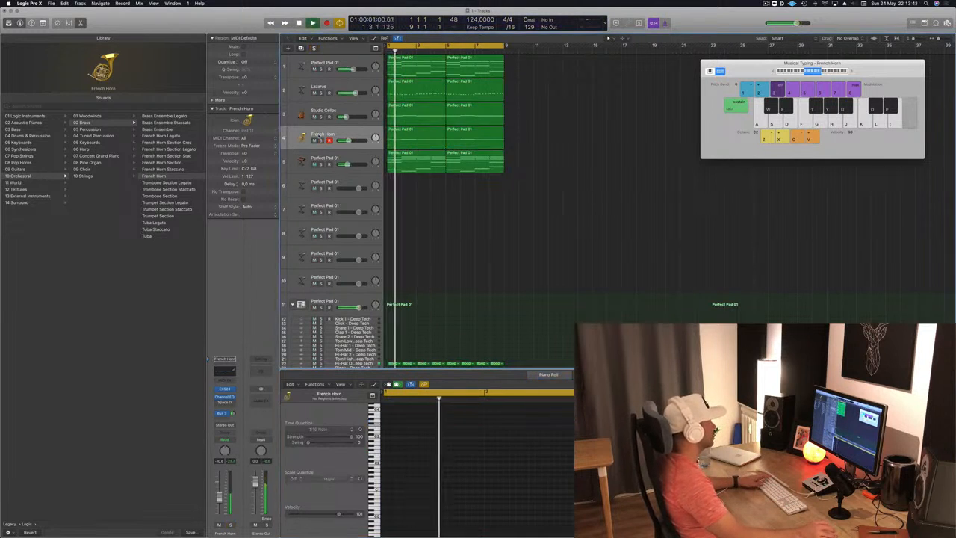
left_click(361, 136)
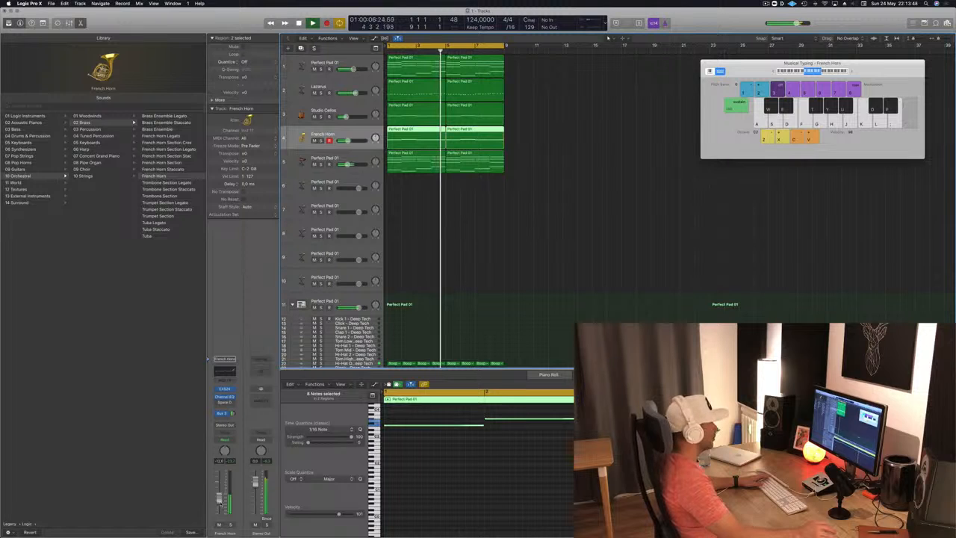
left_click(469, 273)
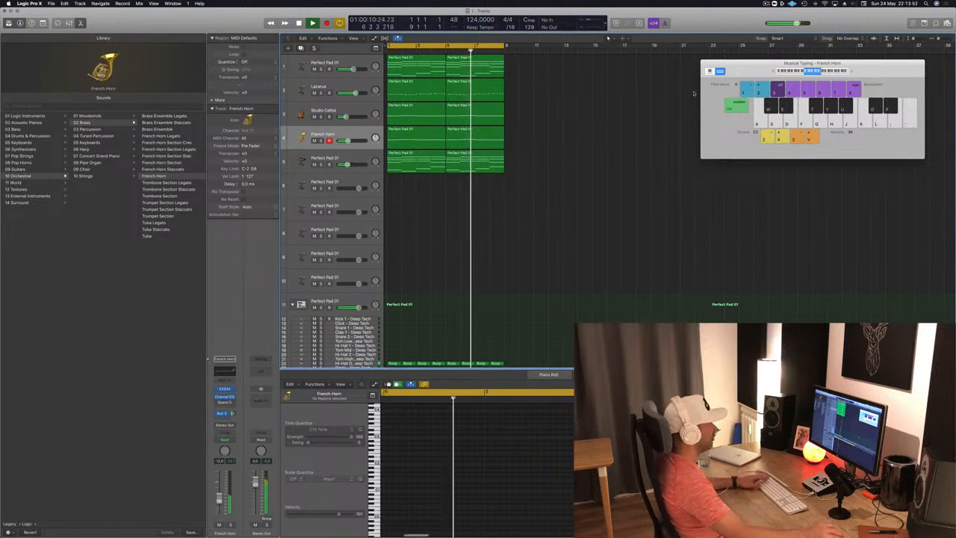
Step: Copy the first Boop - Deep Tech region onto the Kick 1 track at bar 1, select its notes and audition it
left_click_drag(763, 73, 744, 90)
scroll(419, 230, "down", 5)
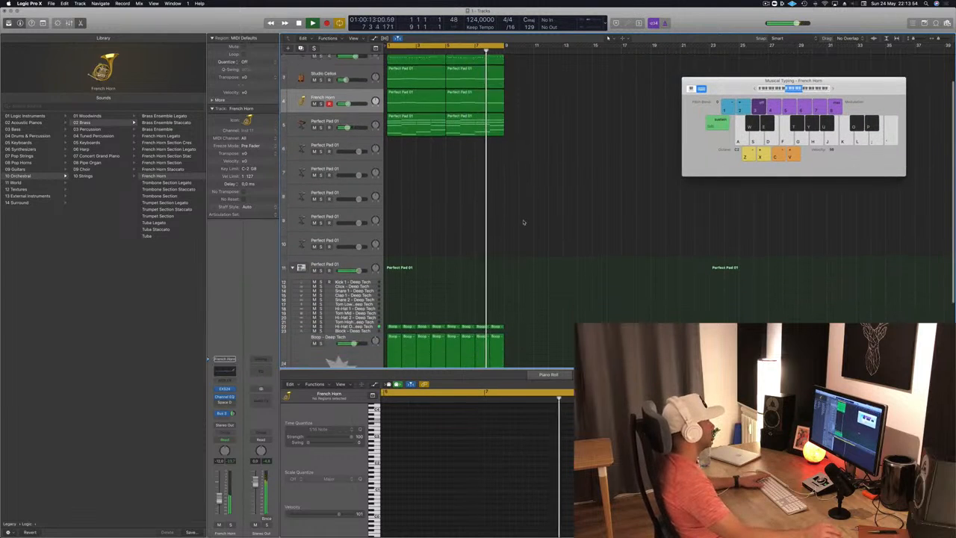
scroll(419, 230, "down", 1)
left_click_drag(391, 293, 390, 238)
left_click_drag(475, 460, 371, 471)
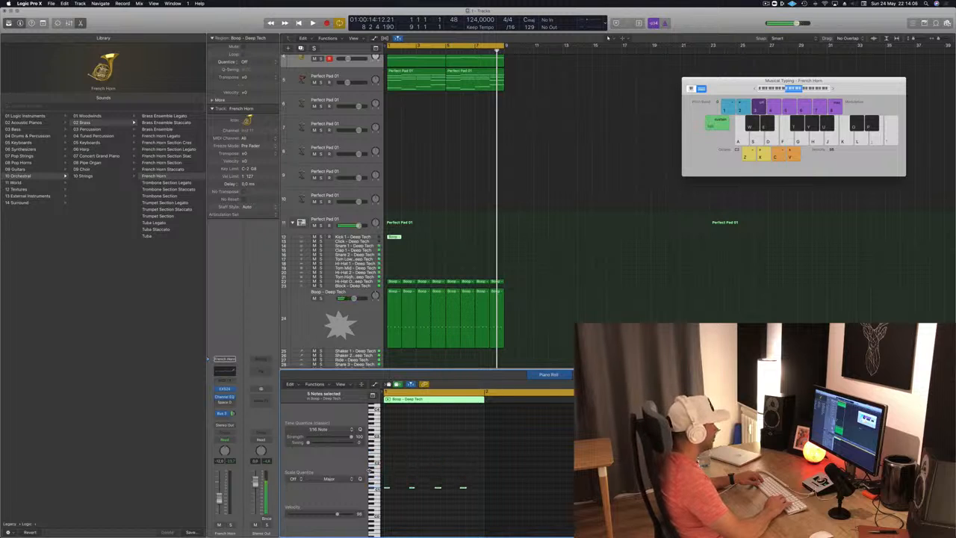
key("space")
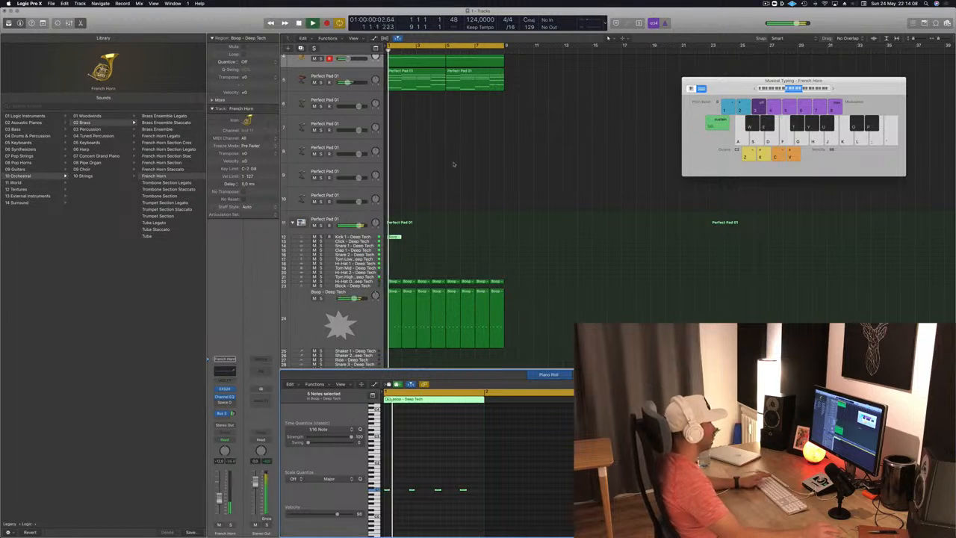
Step: Duplicate the Kick 1 region across all eight bars and play the loop with it
key("space")
left_click_drag(395, 237, 497, 242)
key("space")
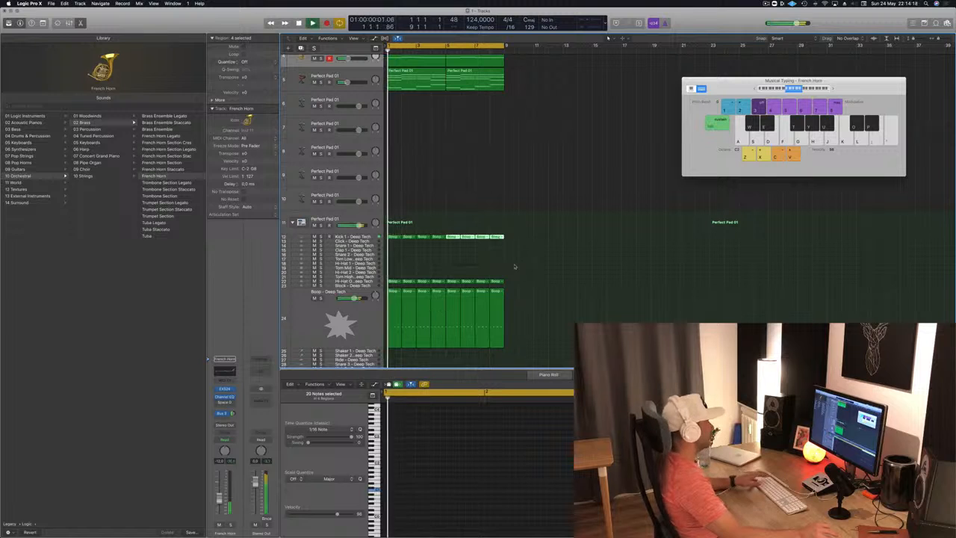
scroll(514, 265, "down", 1)
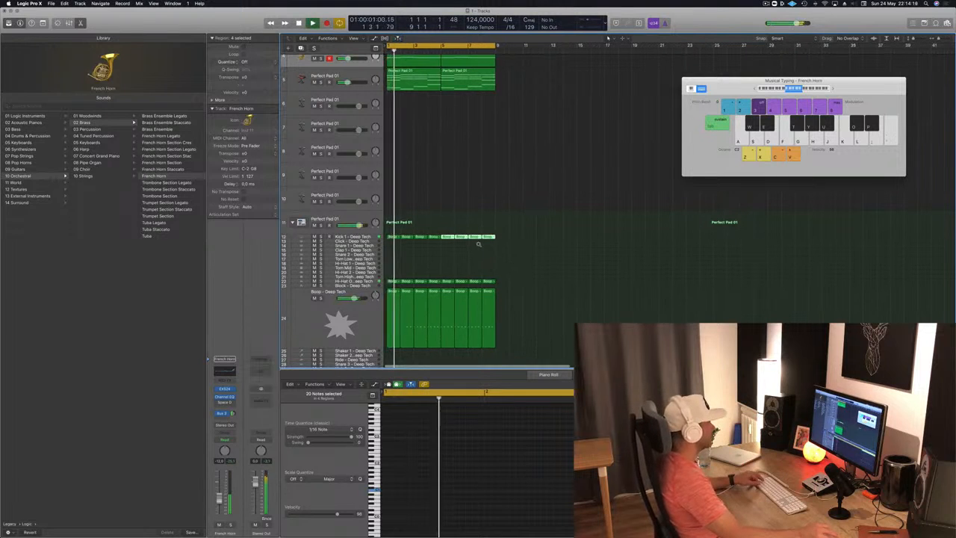
left_click(480, 192)
Step: Stop playback and repeat all eight bars of regions three times so the arrangement reaches bar 33
scroll(557, 190, "up", 4)
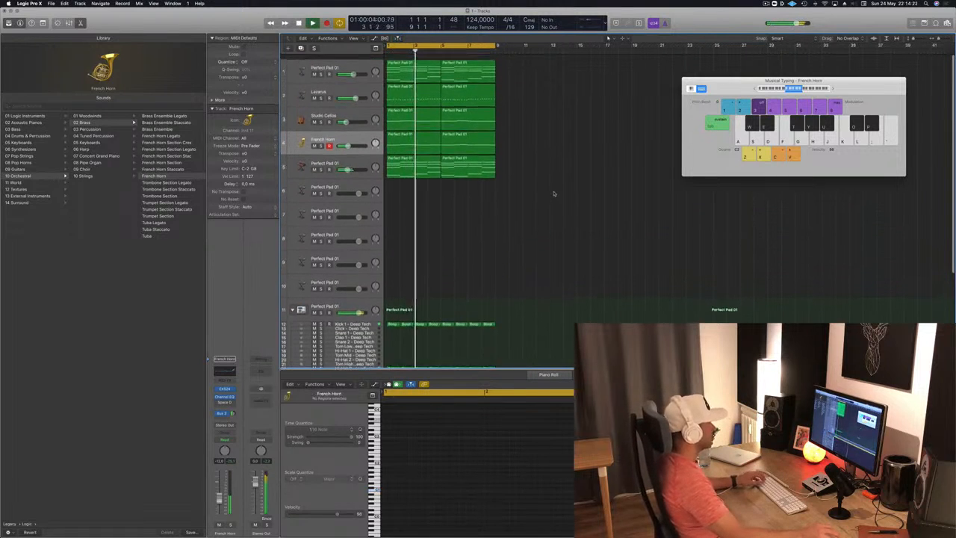
scroll(509, 214, "up", 1)
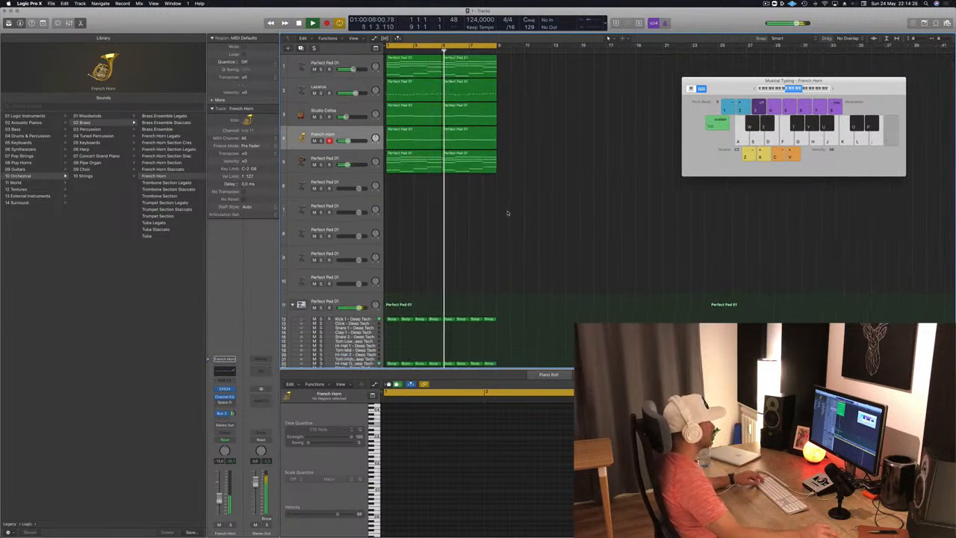
scroll(508, 213, "up", 1)
scroll(508, 214, "down", 2)
key("space")
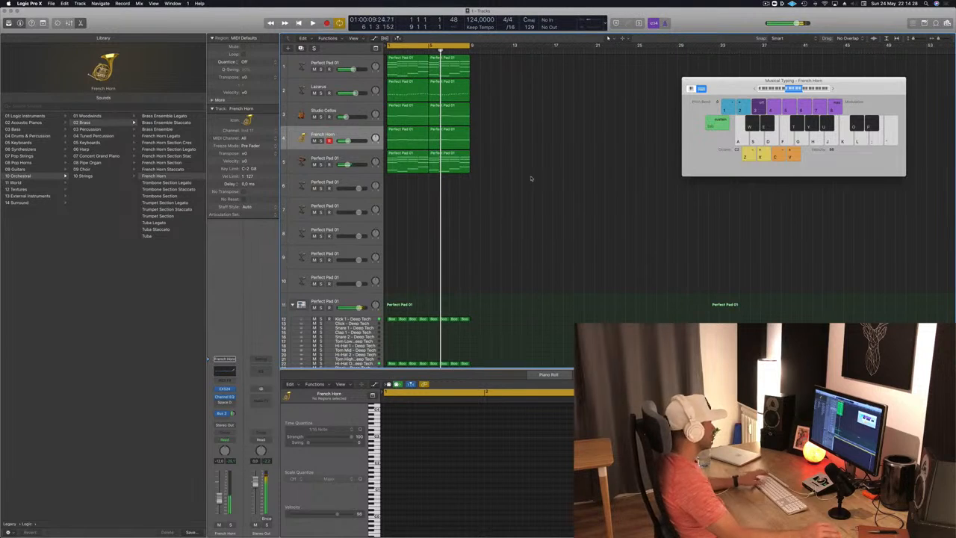
key("super+r")
key("super+r")
key("super+r")
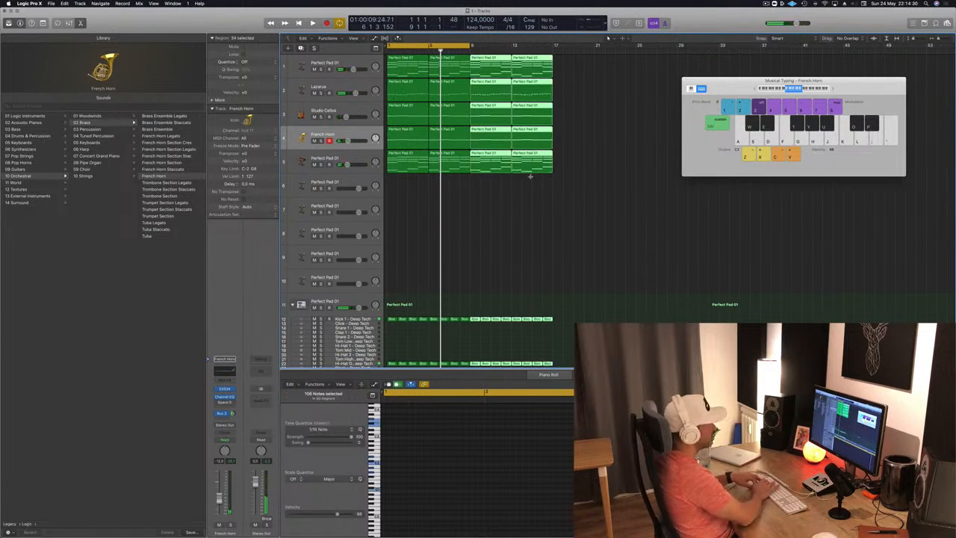
Step: Extend the cycle range to bar 33 and play the arrangement from the start
key("space")
left_click_drag(724, 80, 808, 124)
left_click_drag(470, 46, 720, 46)
key("space")
key("space")
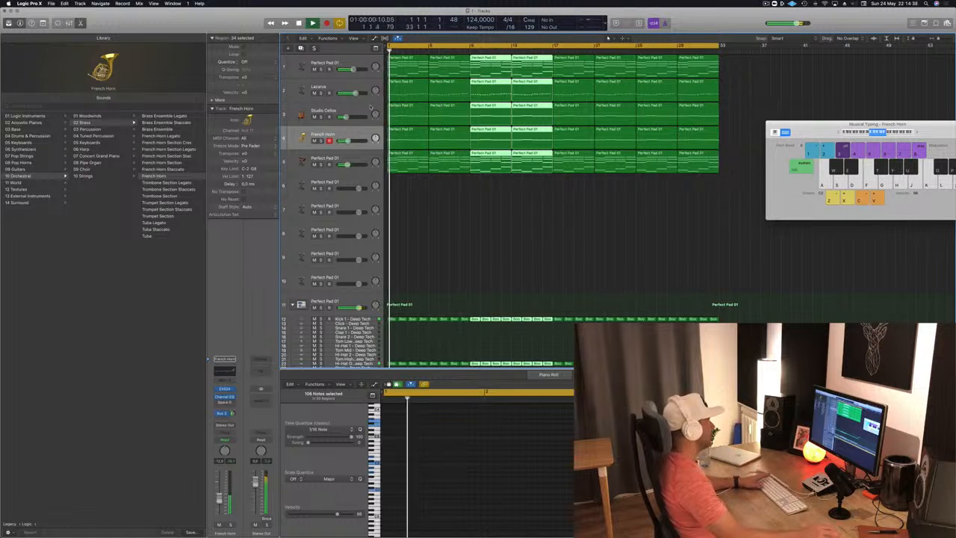
Step: Lower the volume of the arpeggiated Retro Synth track slightly during playback, and stop
left_click(367, 155)
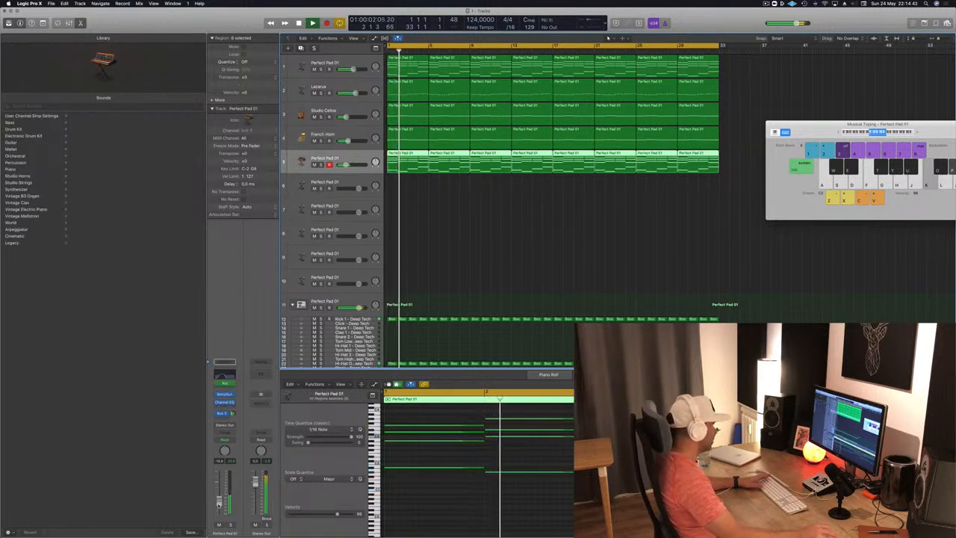
scroll(451, 249, "down", 5)
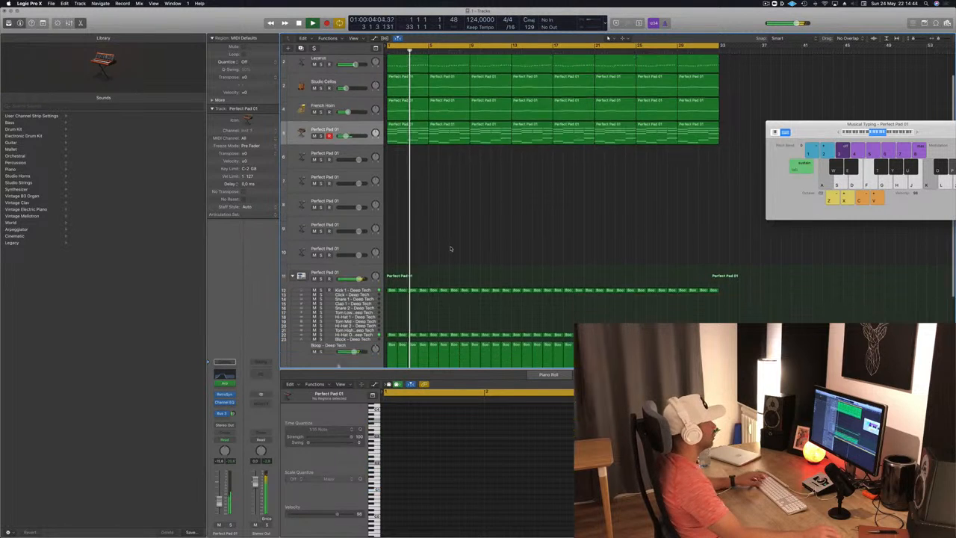
scroll(451, 249, "up", 1)
key("space")
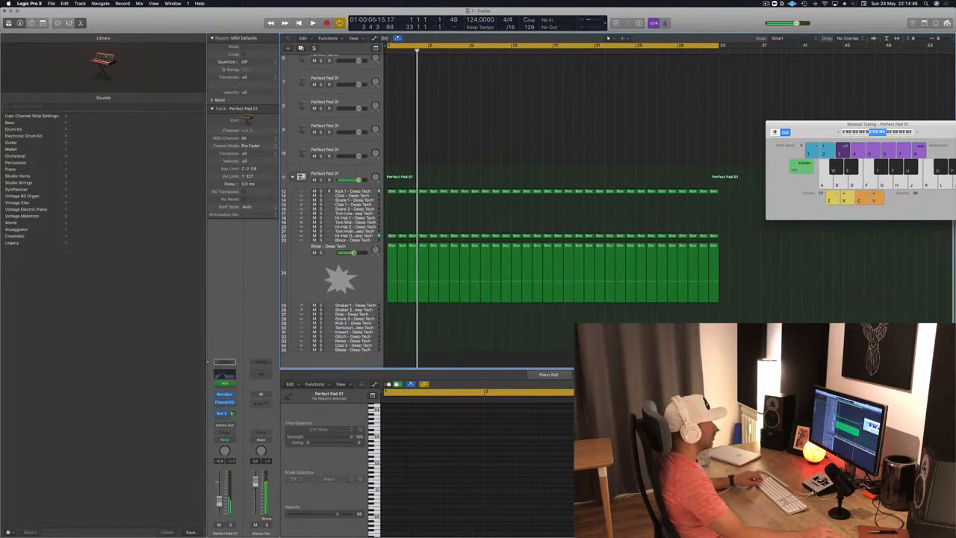
Step: Copy all the Kick 1 regions onto the Bleep - Deep Tech track, select all their notes and play from the start
left_click_drag(737, 187, 388, 349)
left_click(438, 490)
key("super+a")
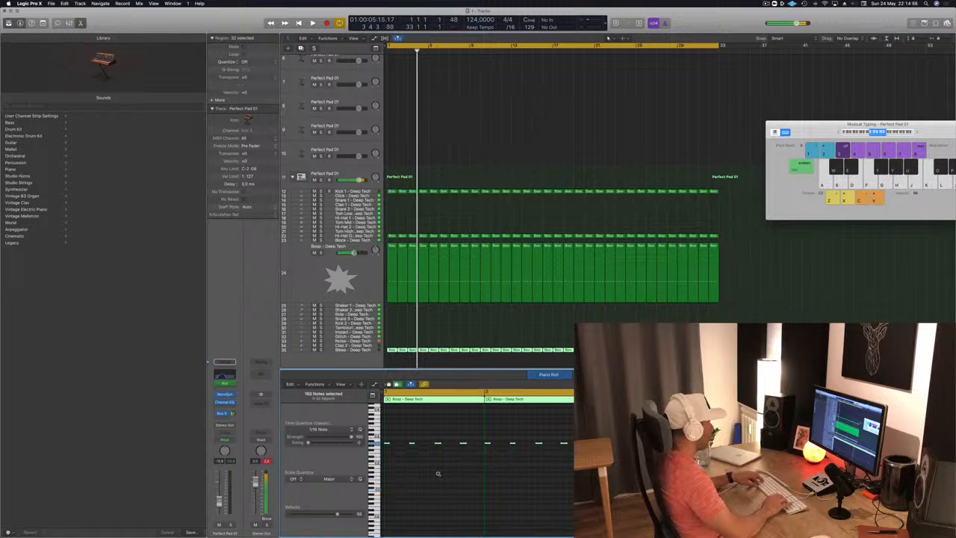
key("Return")
key("space")
Step: Replace the Bleep - Deep Tech track's sound with Block - After Party from the Percussion kit pieces
left_click(373, 348)
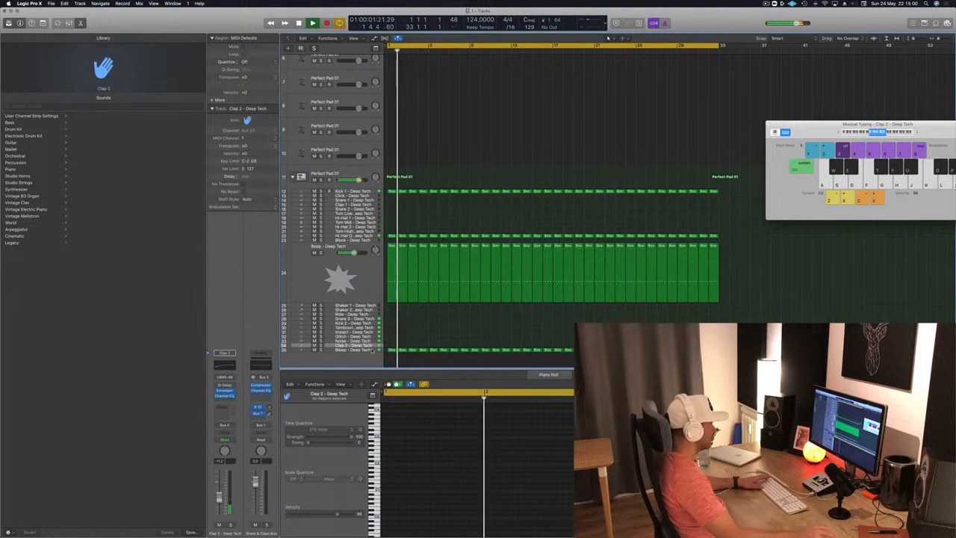
left_click(373, 350)
key("space")
key("space")
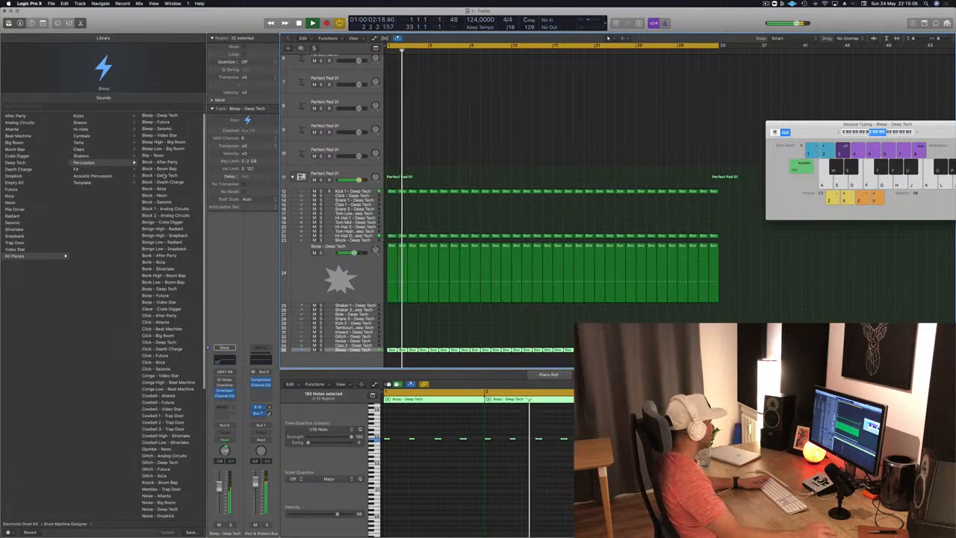
left_click(166, 162)
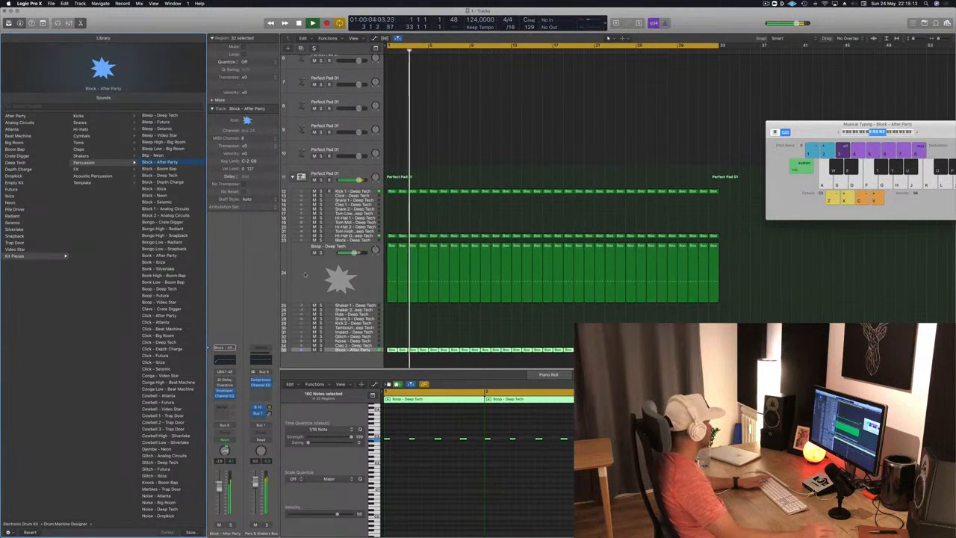
left_click(366, 351)
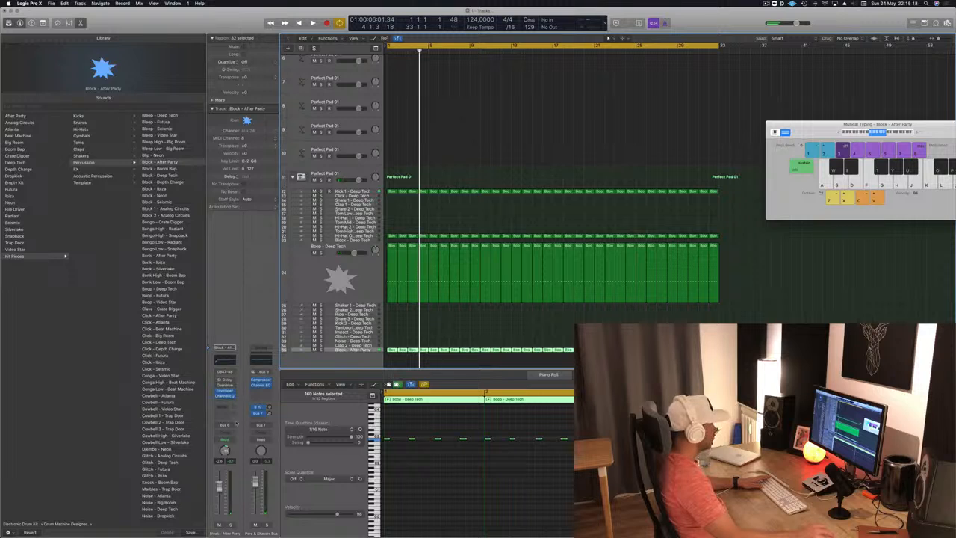
Step: Set the Block - After Party track's output to No Output and play the arrangement from the start
left_click(233, 426)
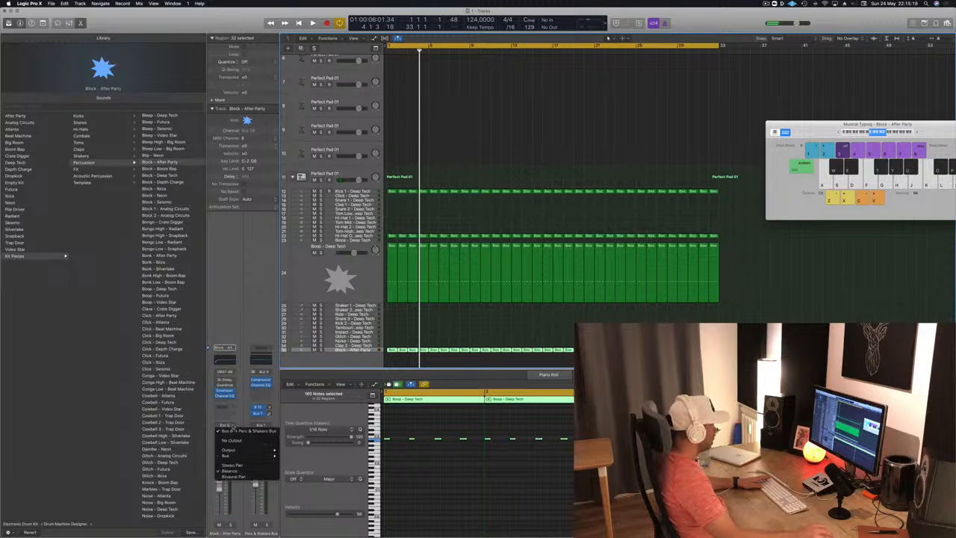
left_click(231, 441)
key("space")
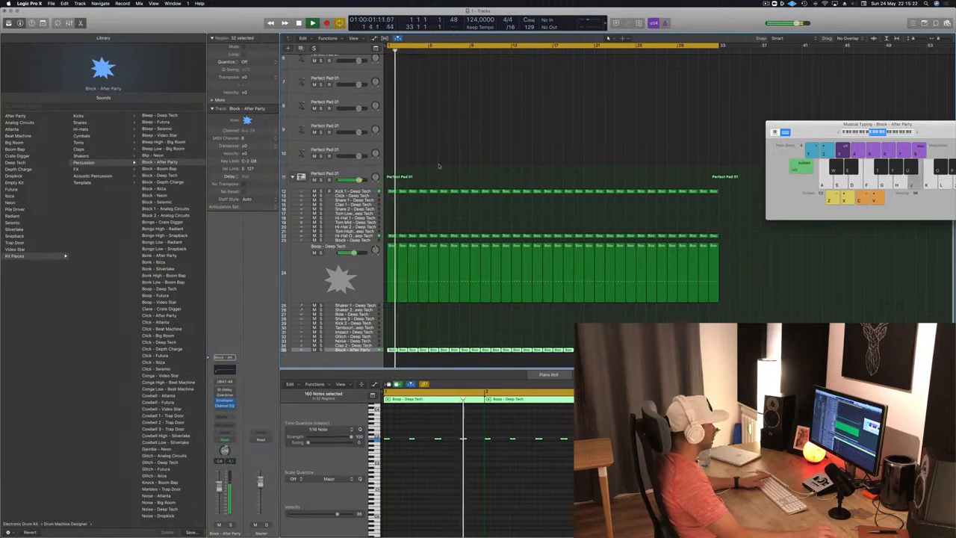
key("Return")
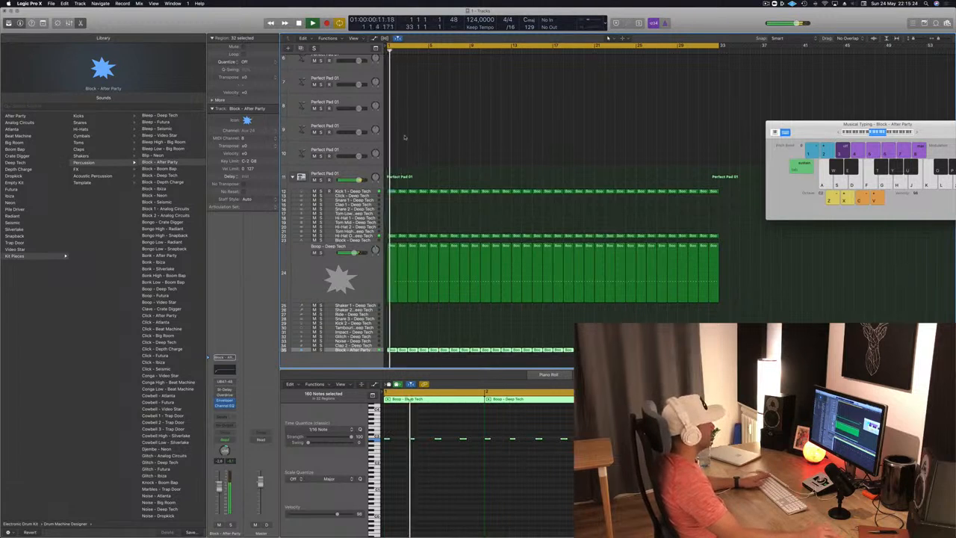
scroll(404, 137, "up", 5)
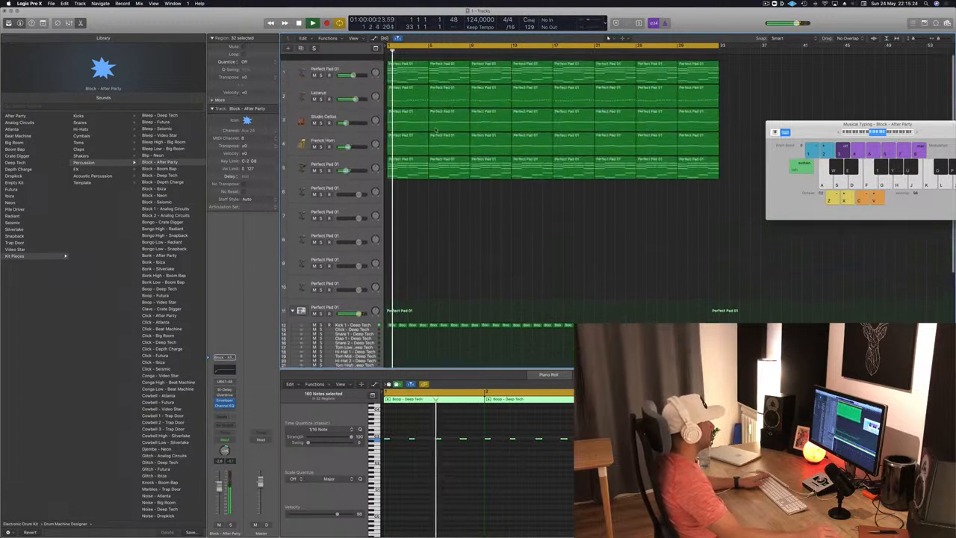
Step: Insert a stereo Compressor on the arpeggiated Retro Synth track (track 5) during playback
left_click(362, 153)
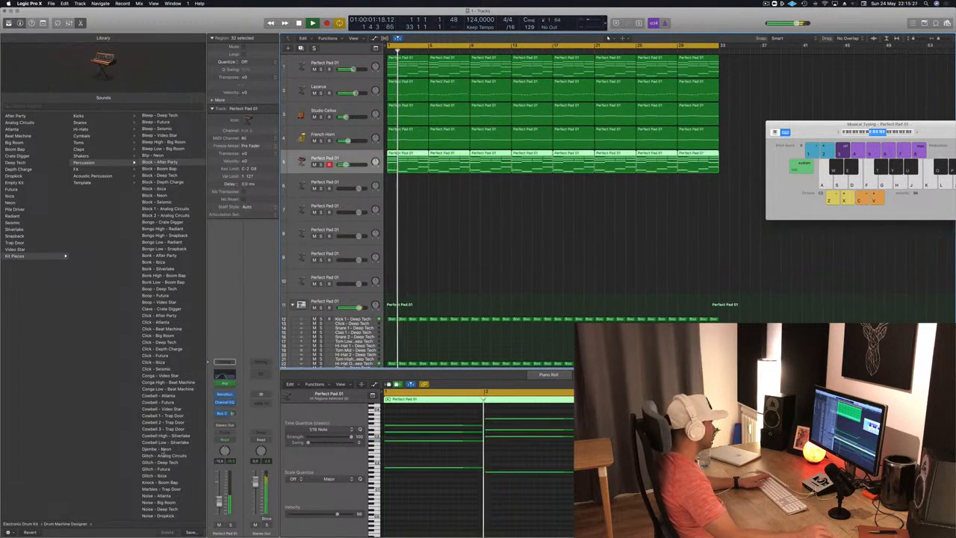
left_click(231, 408)
mouse_move(249, 447)
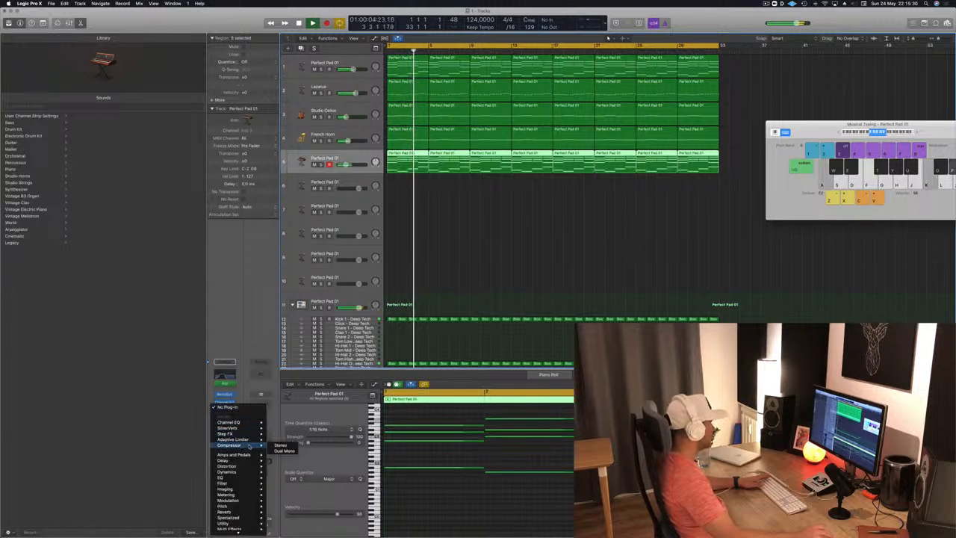
left_click(281, 446)
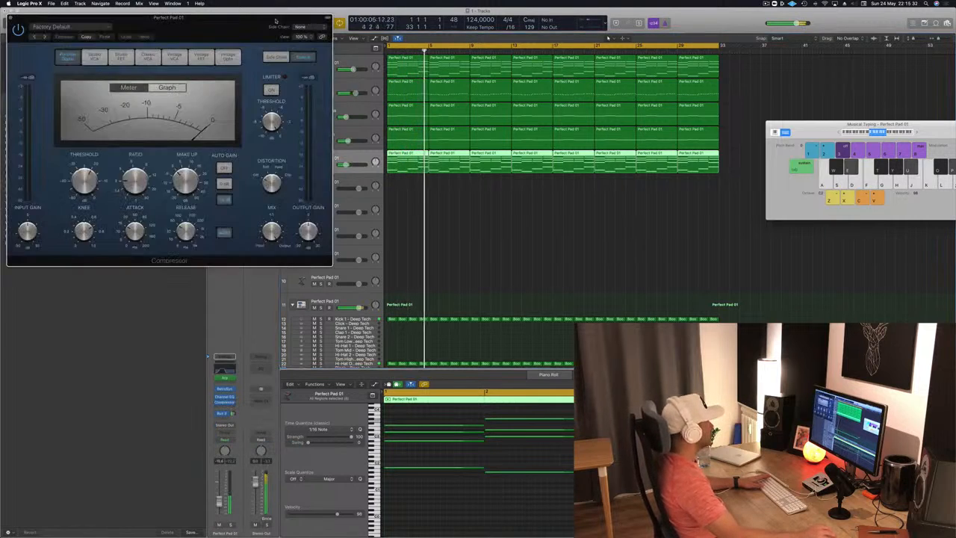
left_click_drag(231, 28, 544, 129)
Step: Check which bus sources are offered for the Compressor's side chain, leave the list without choosing one, and stop playback
mouse_move(625, 152)
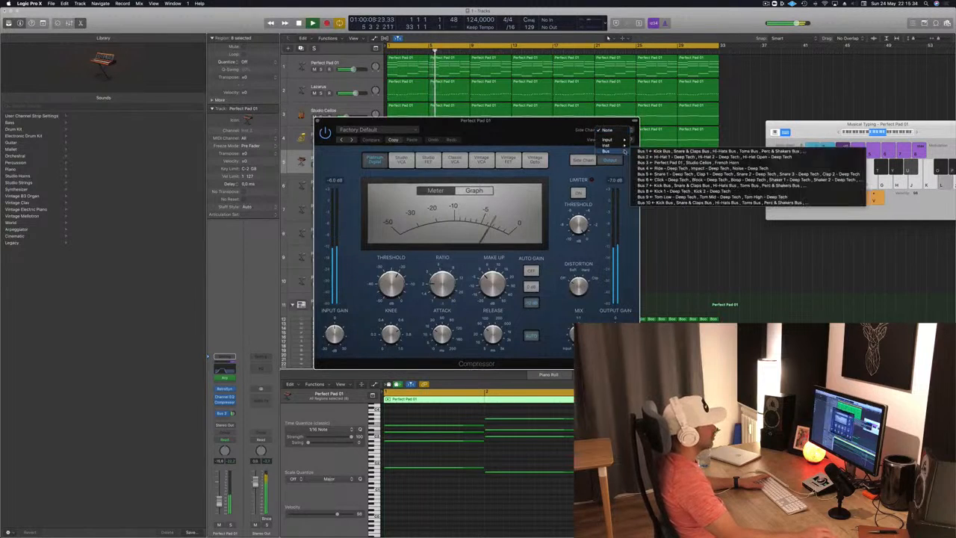
left_click(719, 241)
left_click(718, 241)
key("space")
Step: Rename the Block - After Party percussion track as SIDECHAIN
left_click_drag(509, 148, 856, 133)
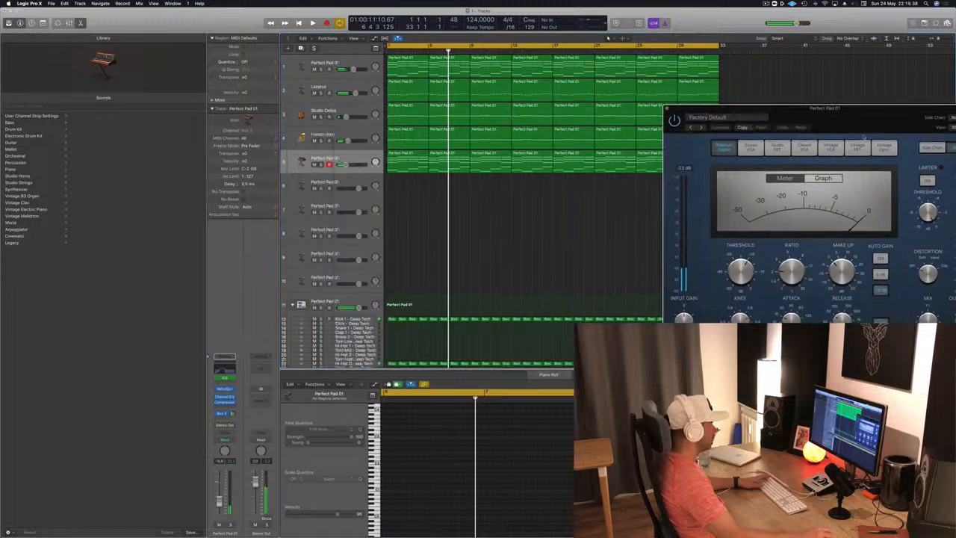
scroll(540, 269, "down", 5)
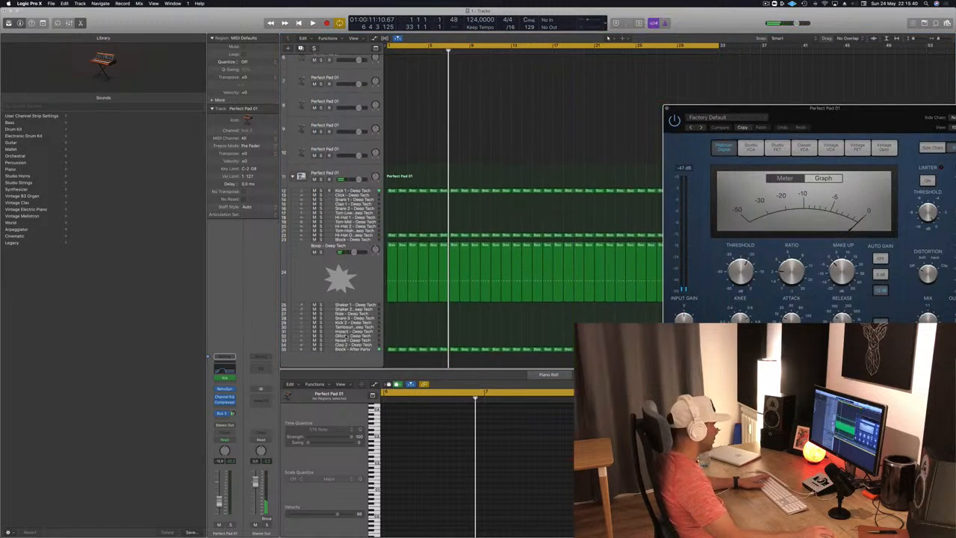
left_click(318, 351)
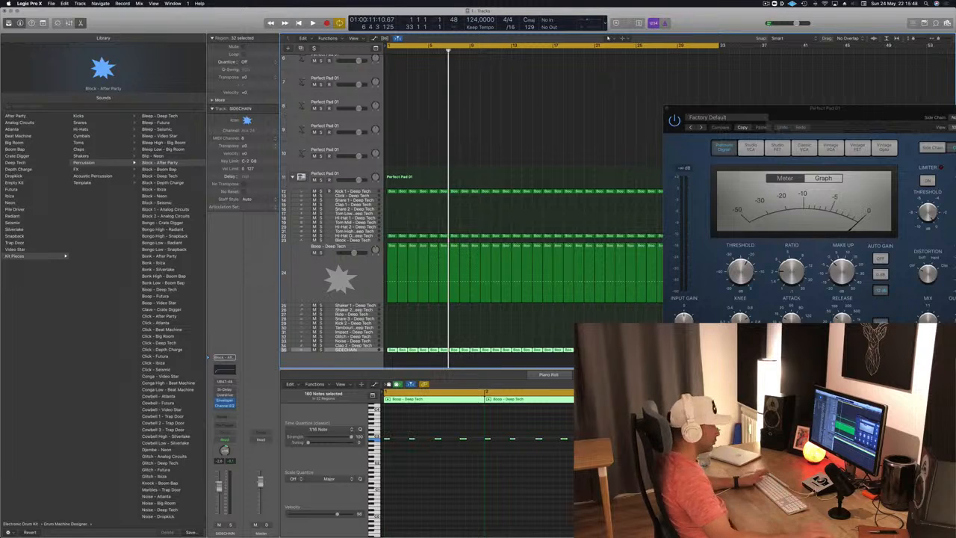
Step: Bring the Compressor fully into view and show its side-chain detection and filter settings
left_click_drag(869, 121, 701, 144)
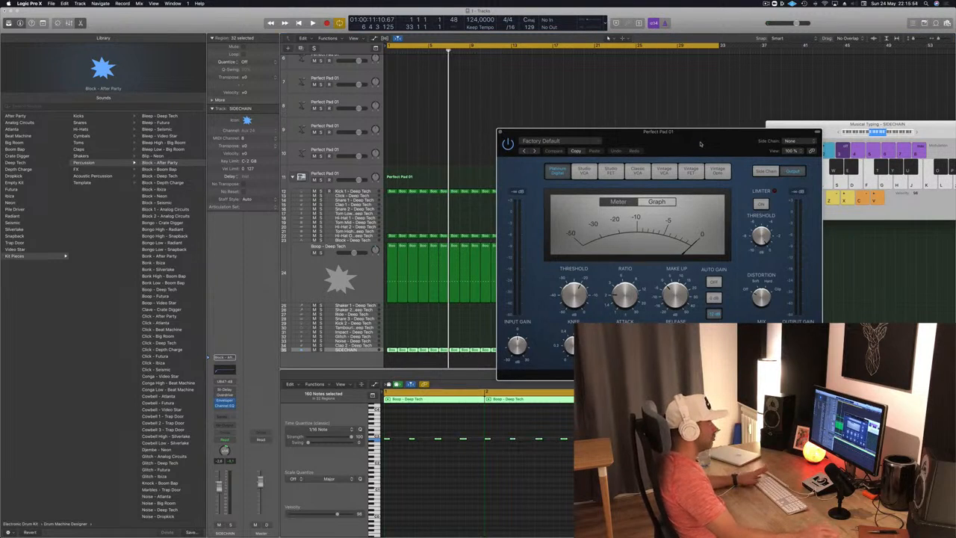
left_click(772, 170)
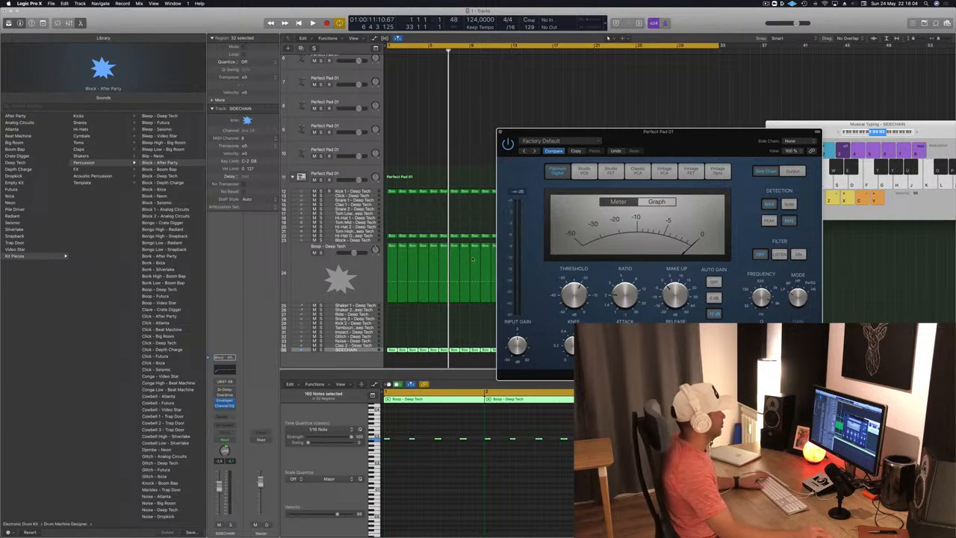
left_click_drag(710, 152, 738, 150)
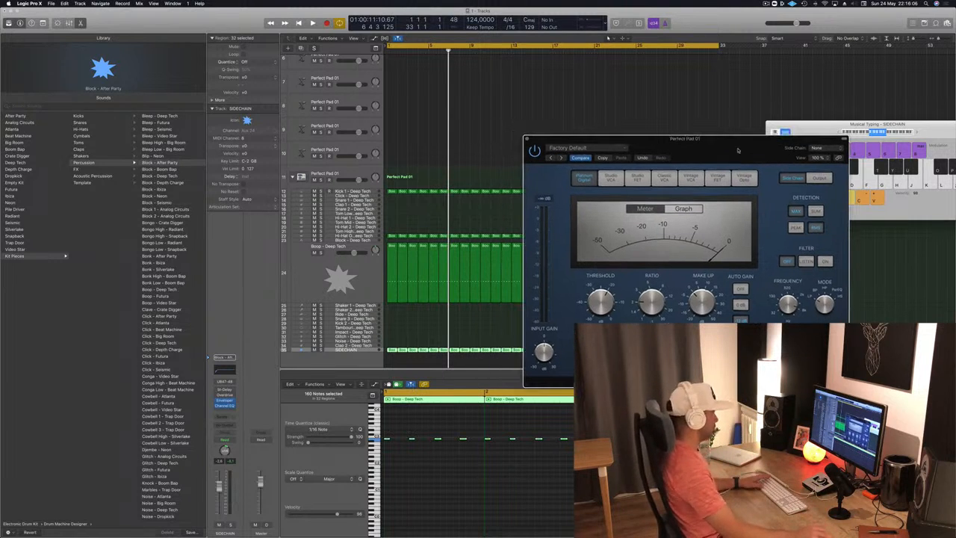
Step: Play the arrangement from the start, select the arpeggiated Retro Synth track to check its Compressor, and stop
left_click(482, 141)
scroll(482, 141, "left", 1)
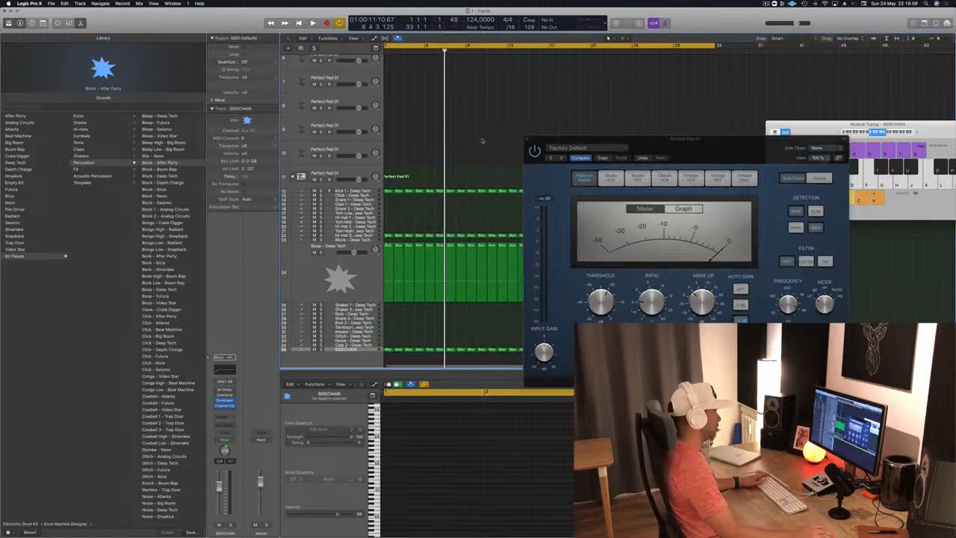
key("space")
scroll(455, 156, "up", 5)
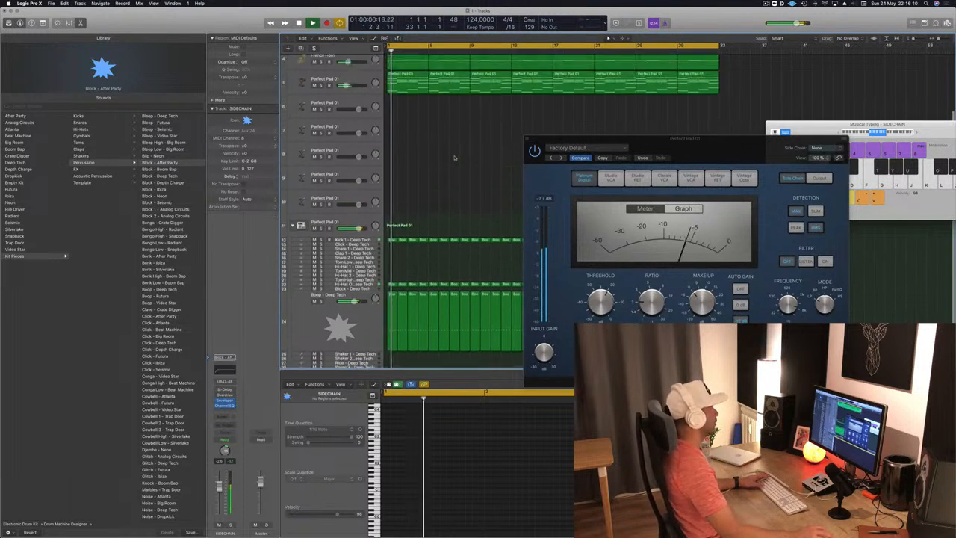
left_click(363, 158)
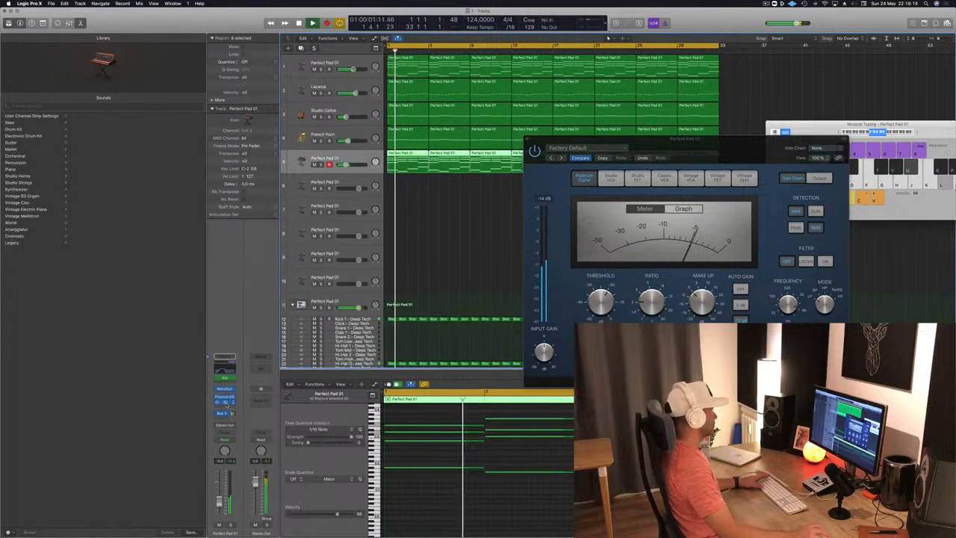
key("v")
key("v")
key("space")
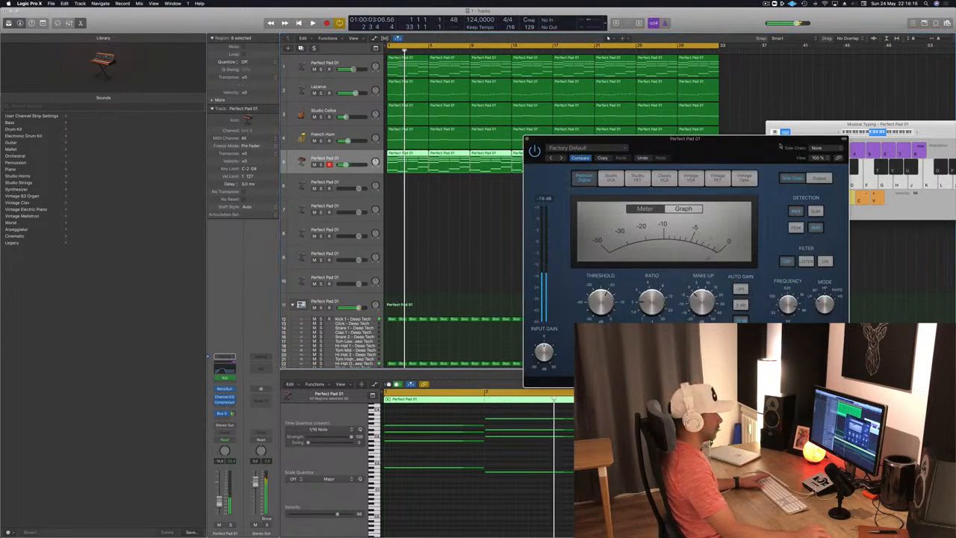
Step: Check the Compressor's side-chain source list without choosing a source, and close the Compressor
left_click(818, 148)
mouse_move(817, 170)
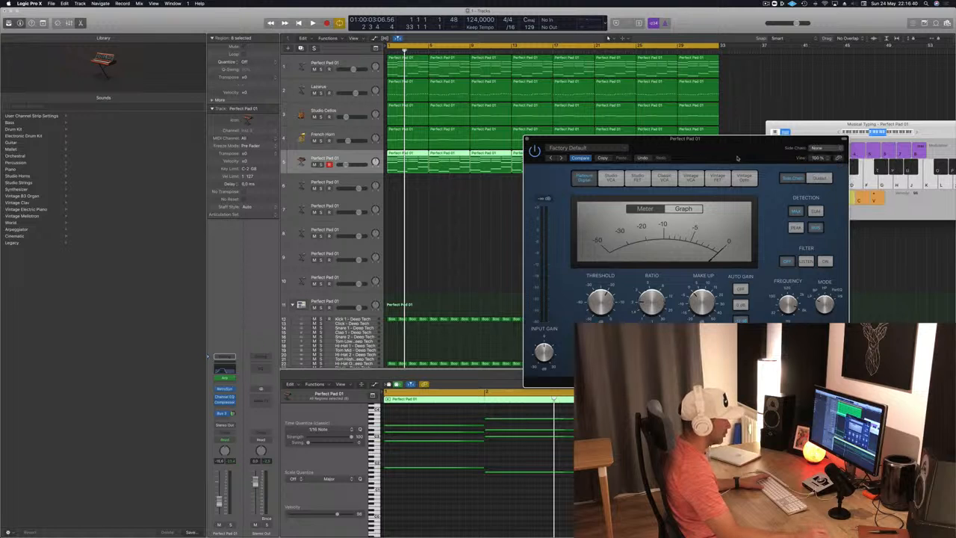
left_click_drag(738, 157, 732, 156)
left_click(521, 137)
Step: Select the SIDECHAIN track, play the arrangement briefly to check its channel strip, and stop
scroll(454, 235, "down", 5)
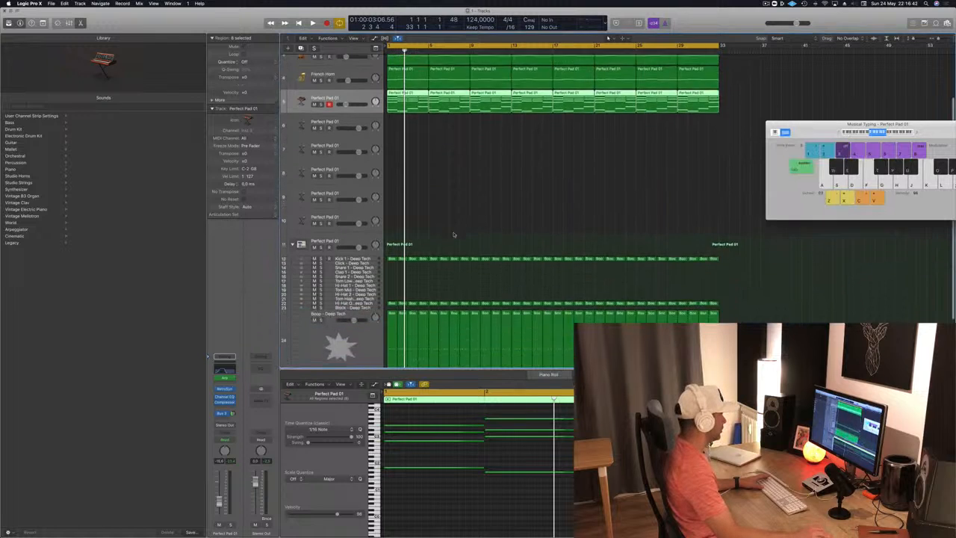
left_click(332, 348)
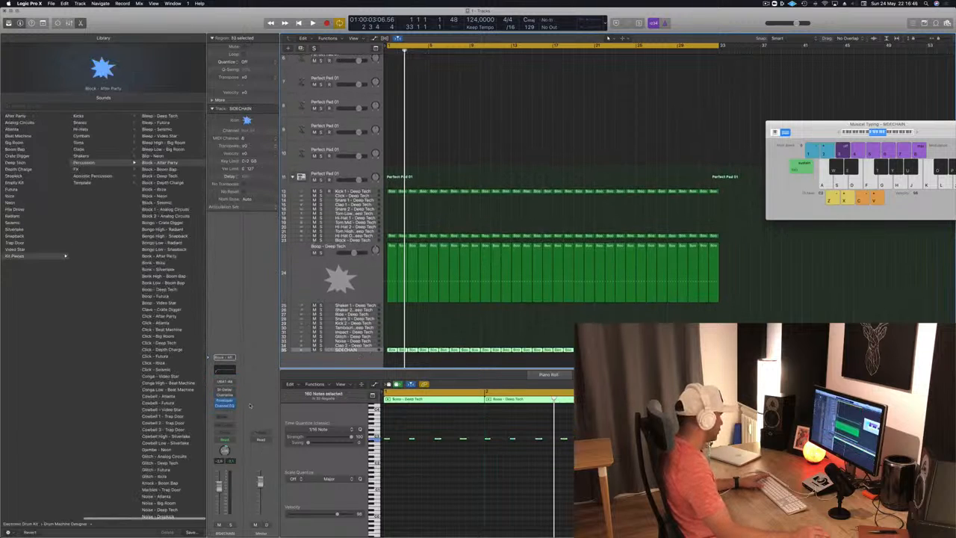
key("space")
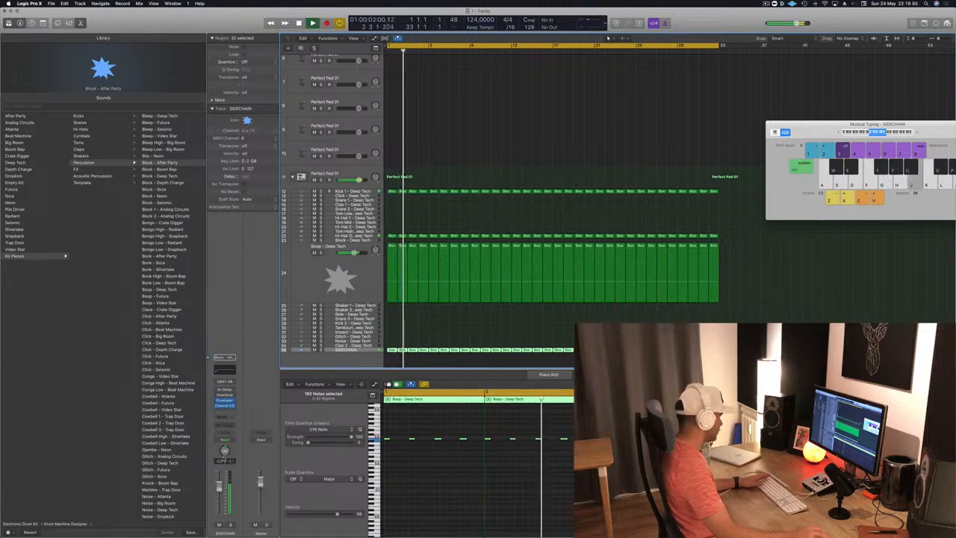
key("space")
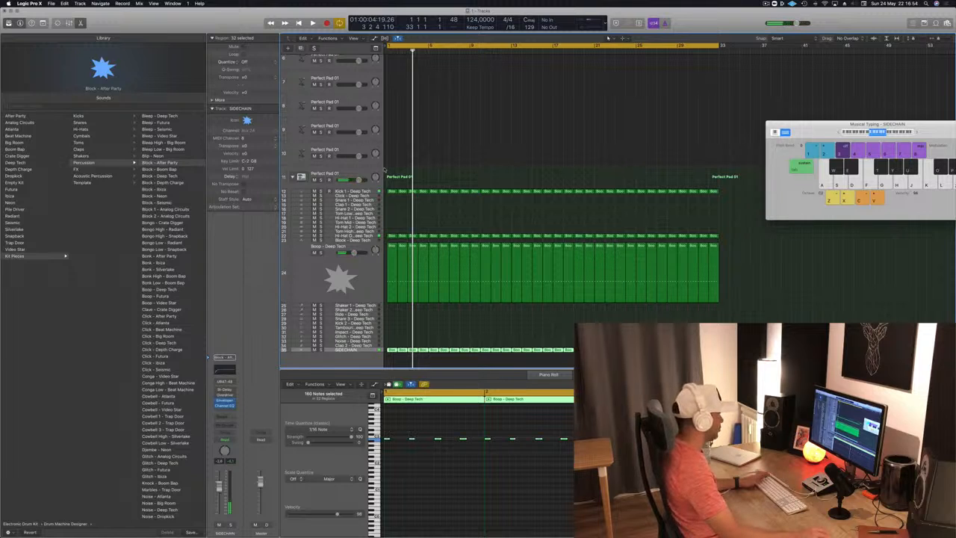
Step: Reopen the Compressor on the arpeggiated Retro Synth track and list the instrument sources for its side chain
scroll(414, 113, "up", 5)
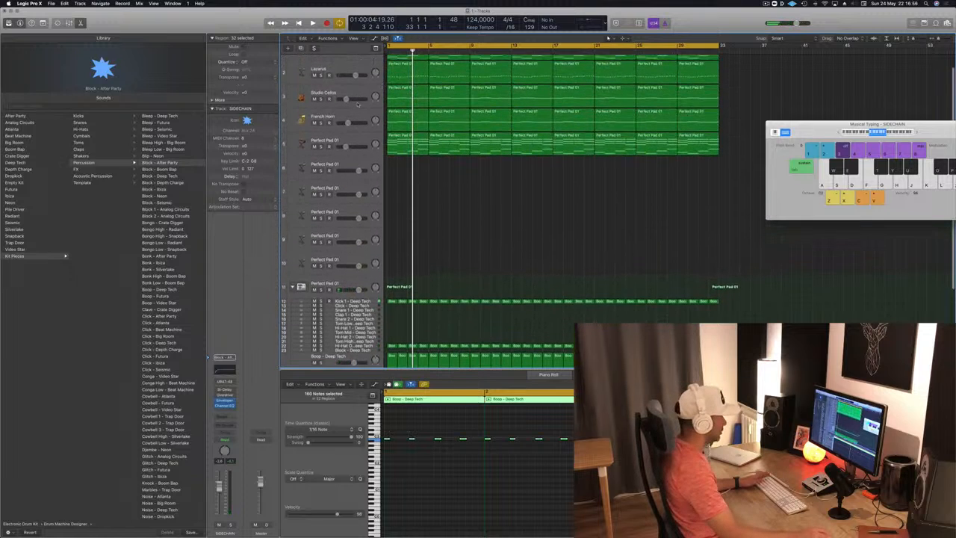
left_click(327, 142)
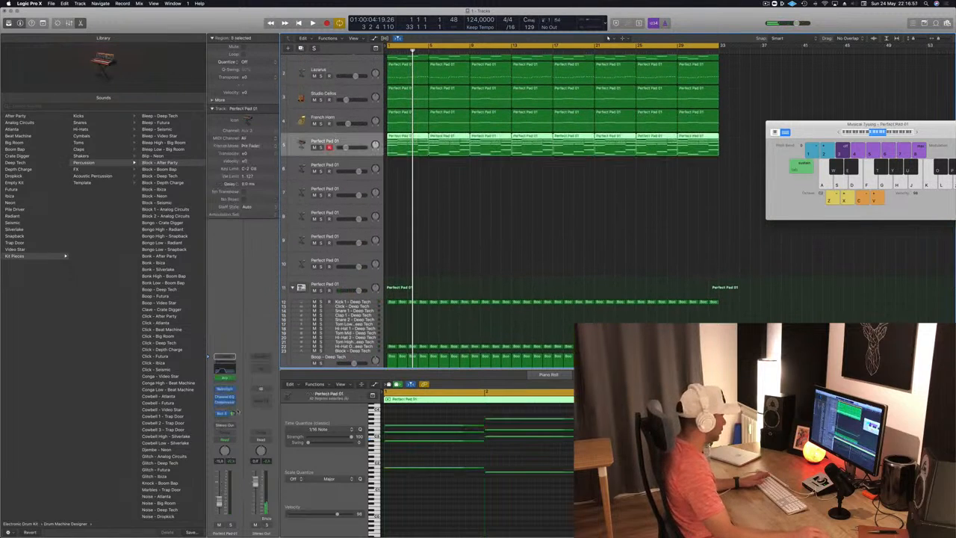
left_click(224, 403)
left_click(225, 404)
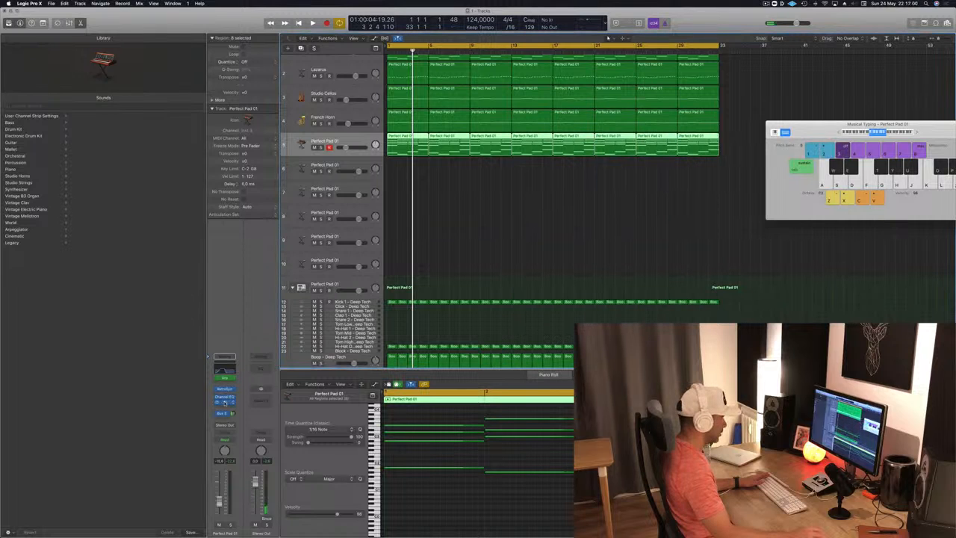
left_click(225, 404)
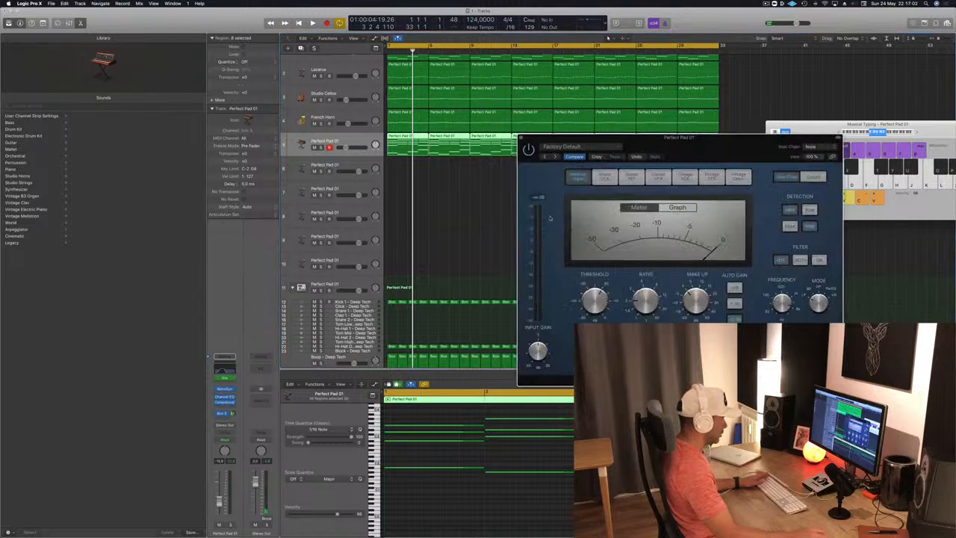
left_click(814, 146)
mouse_move(820, 164)
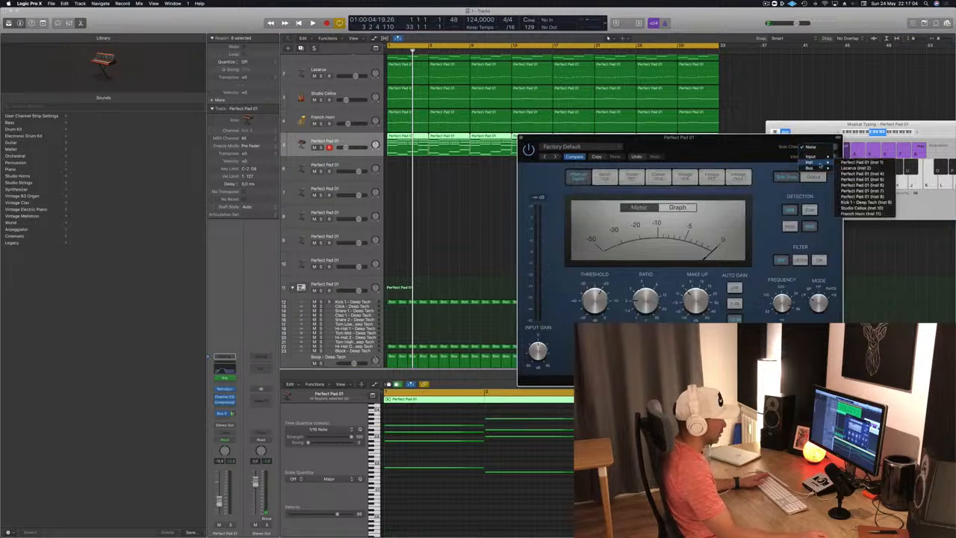
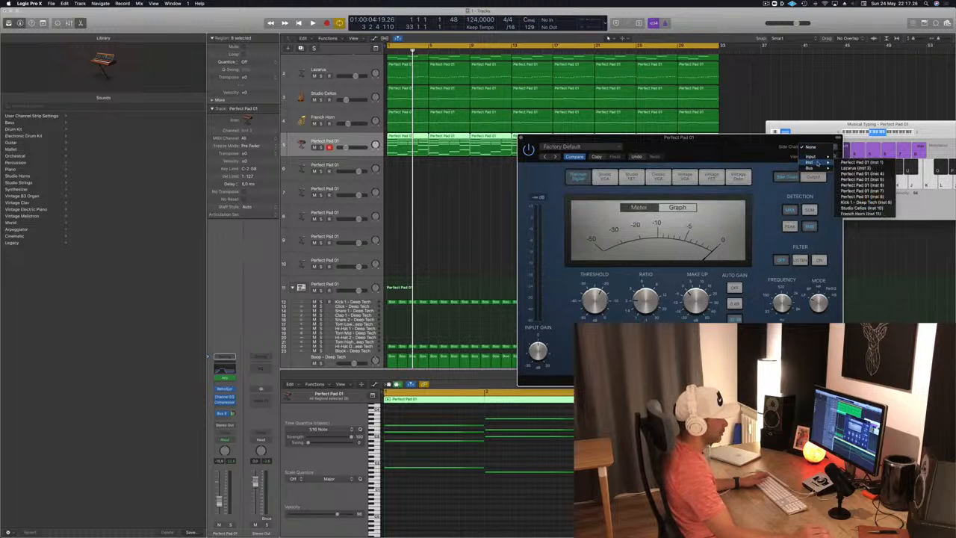
Step: Play the arrangement briefly, select the SIDECHAIN track and add a send to Bus 11 on its channel strip
left_click(486, 220)
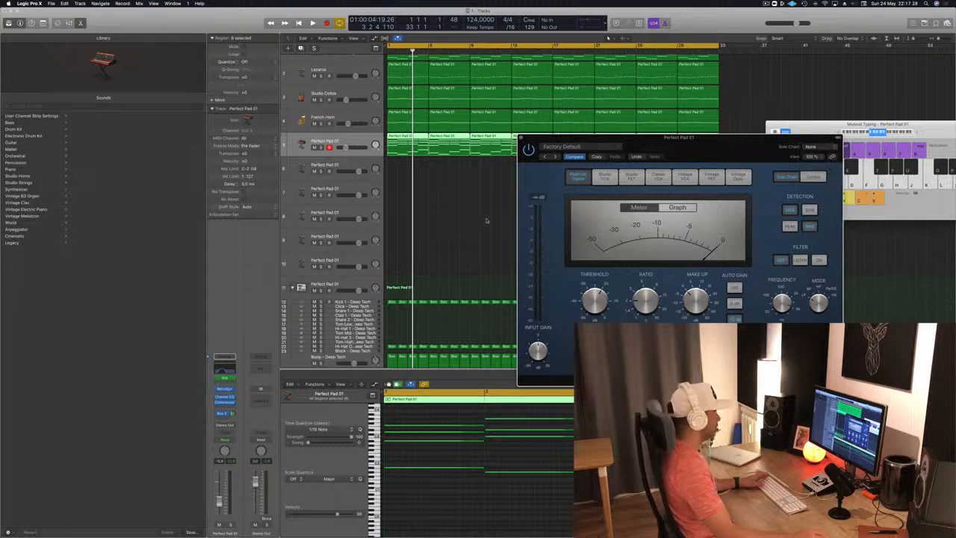
scroll(487, 220, "down", 5)
key("space")
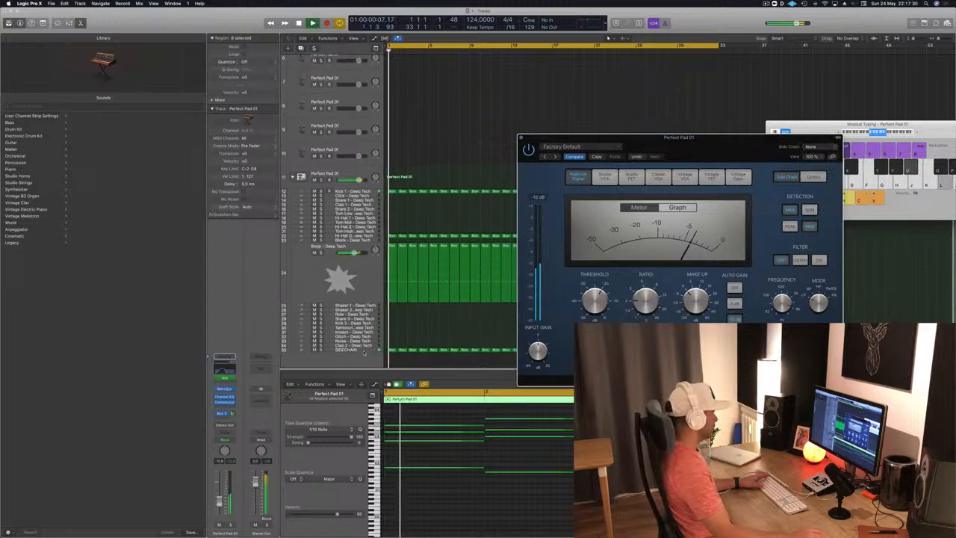
left_click(363, 351)
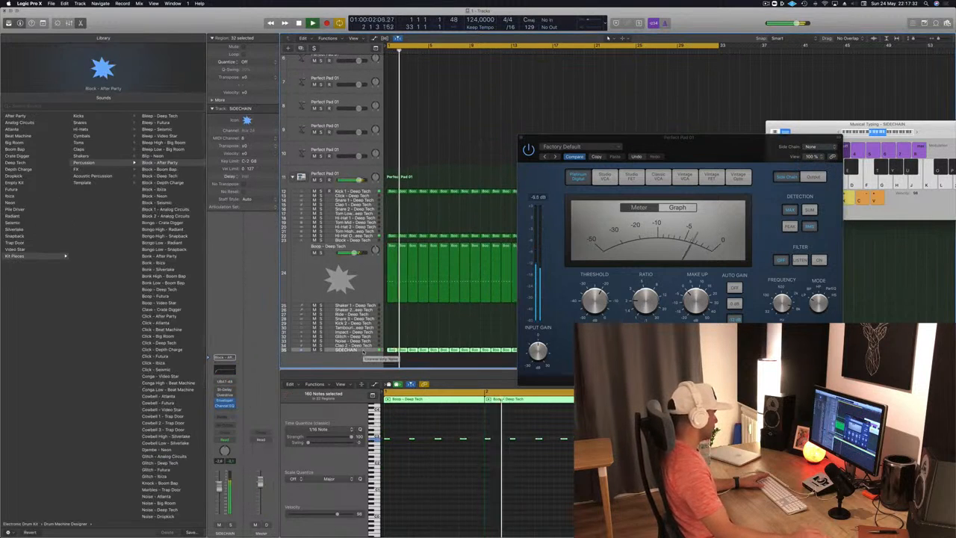
left_click(222, 415)
mouse_move(226, 432)
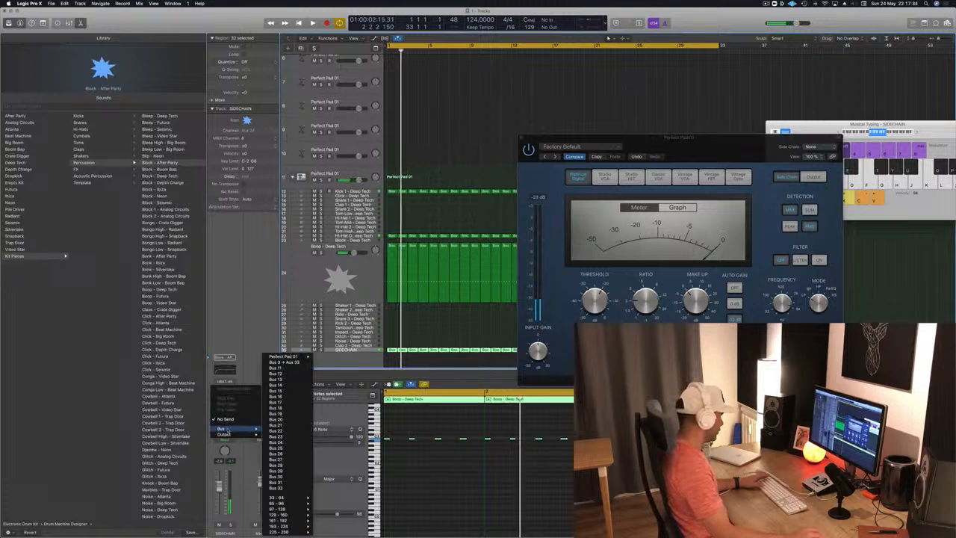
left_click(294, 369)
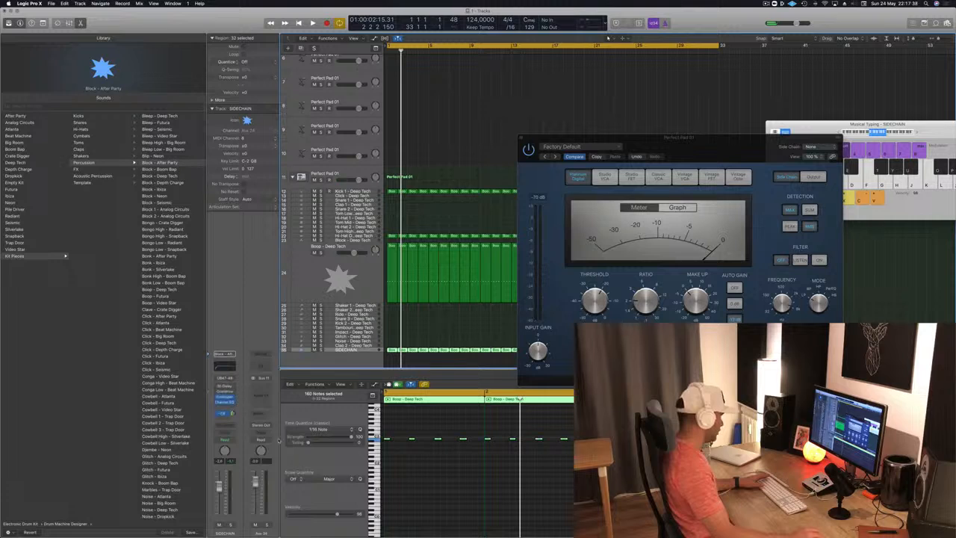
Step: Remove the stereo output routing from the new Bus 11 aux channel and play the arrangement briefly to check it
left_click(267, 425)
left_click(259, 440)
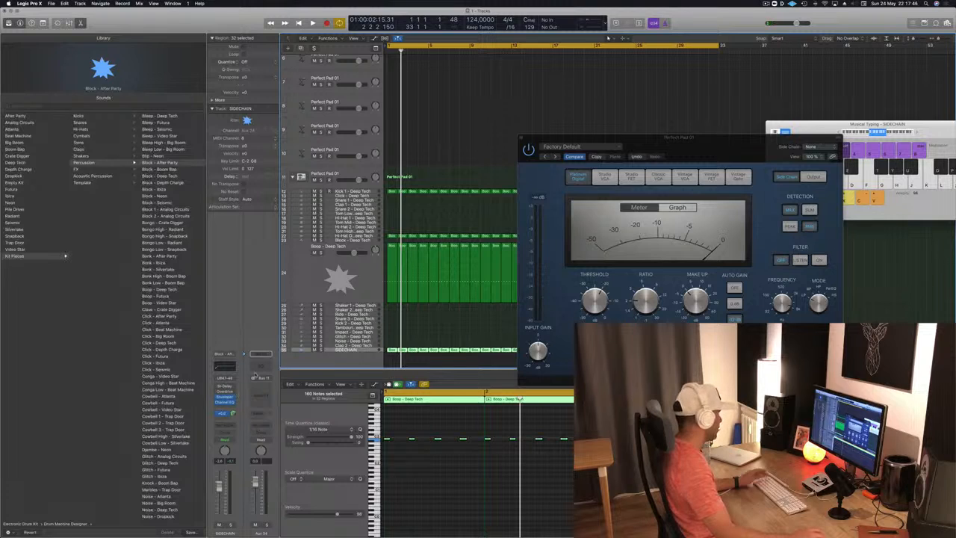
key("space")
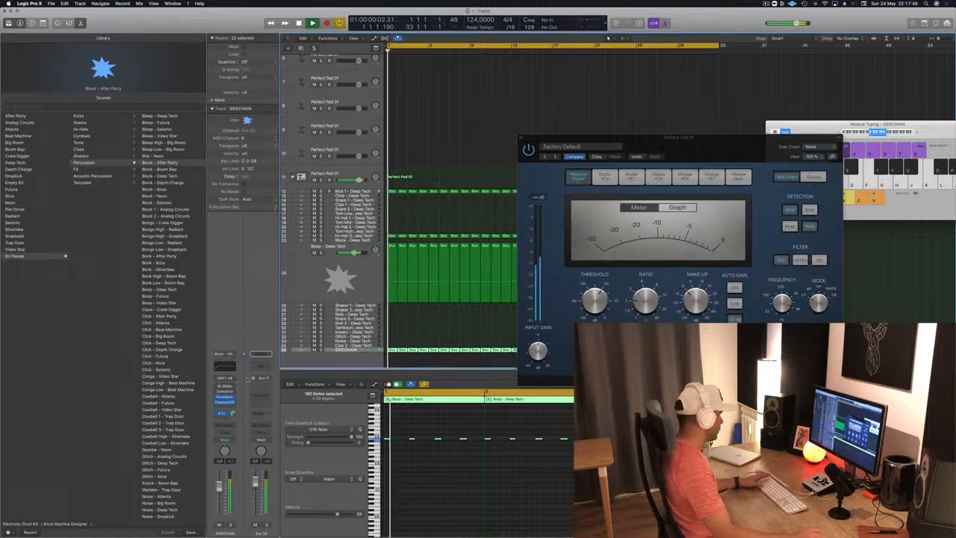
key("space")
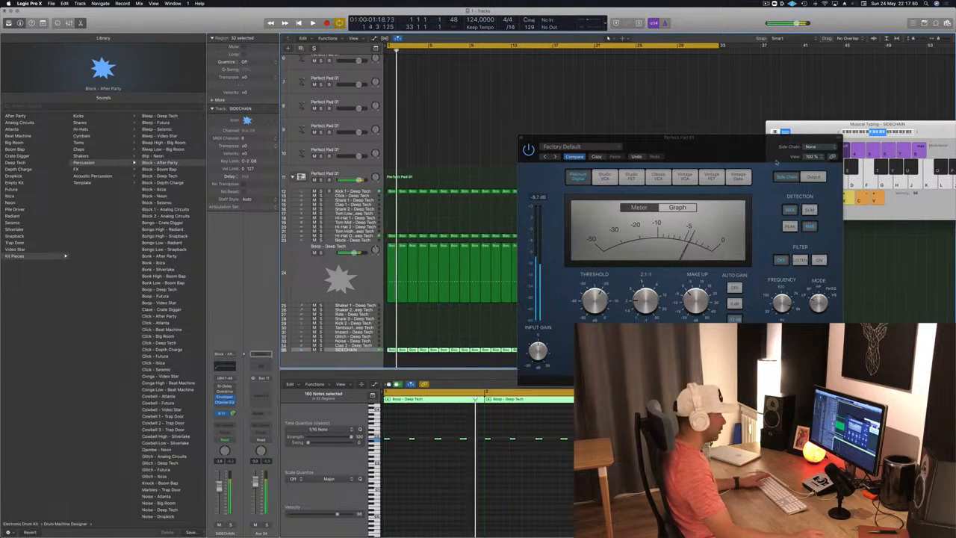
Step: Set the side chain of the arpeggiated track's Compressor to Bus 11 and move the Compressor window aside
left_click(816, 146)
mouse_move(809, 167)
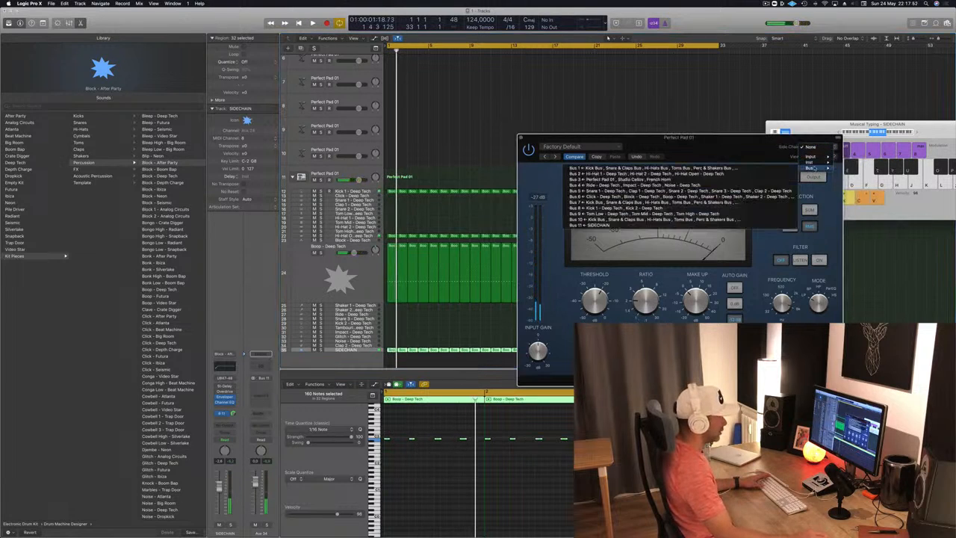
left_click(632, 225)
left_click_drag(724, 150, 669, 127)
Step: Audition the side-chained Compressor from the start while raising its ratio to about 4.1:1 and switching detection to Peak
key("space")
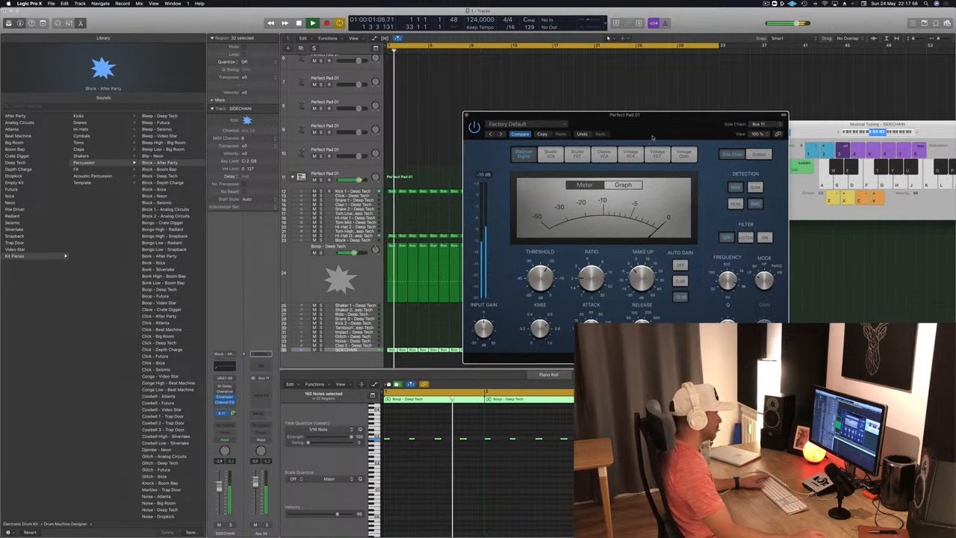
left_click_drag(669, 125, 699, 136)
key("space")
key("space")
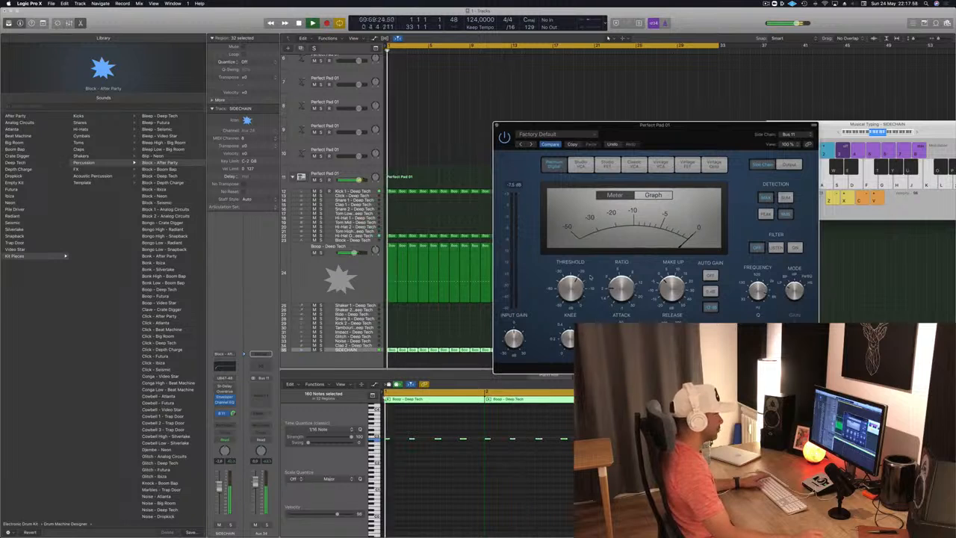
key("space")
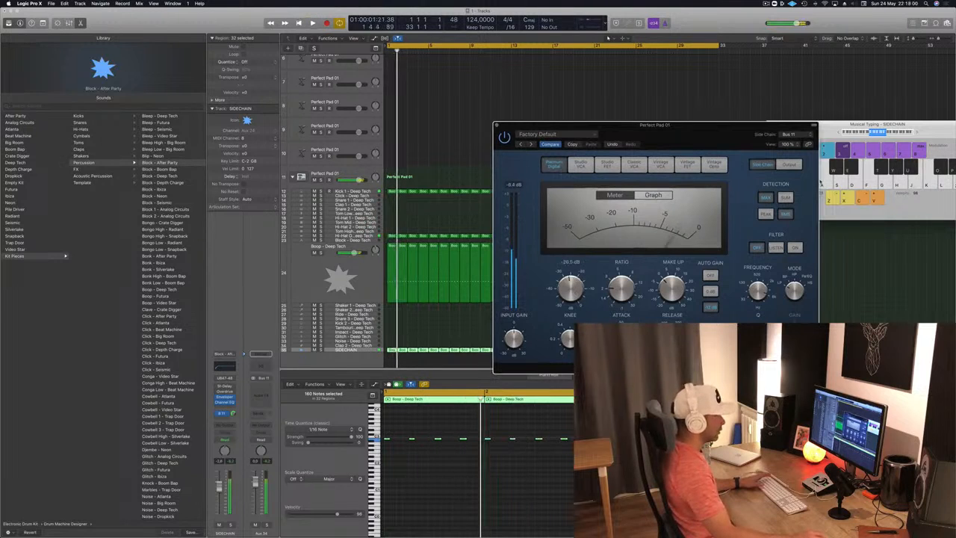
key("space")
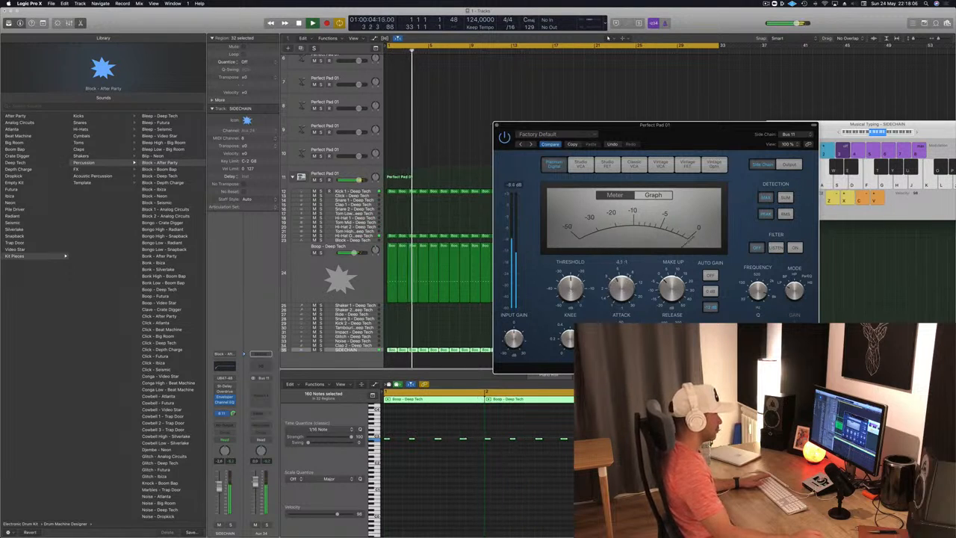
key("space")
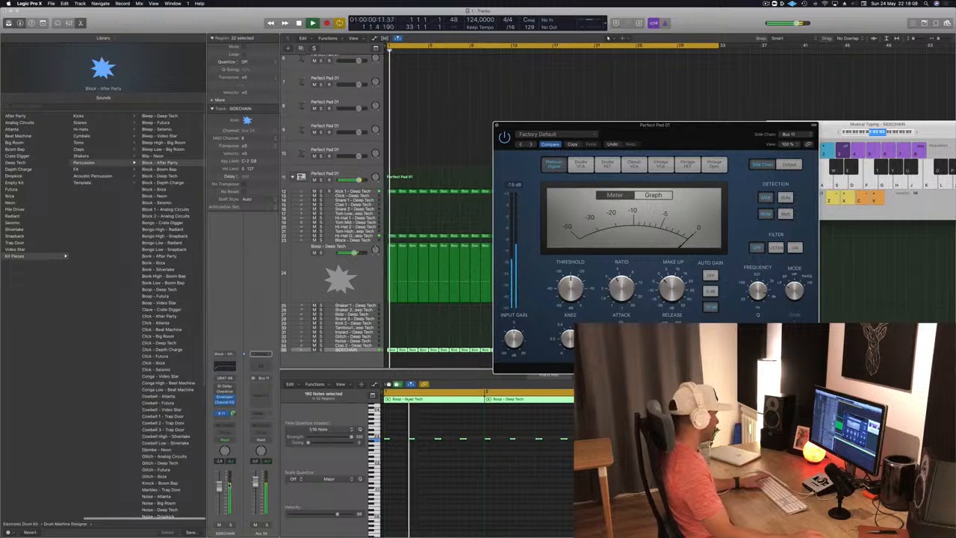
Step: Select the arpeggiated Retro Synth track, switch its Compressor display to Graph and set the threshold to about -25 dB during playback
scroll(363, 158, "up", 5)
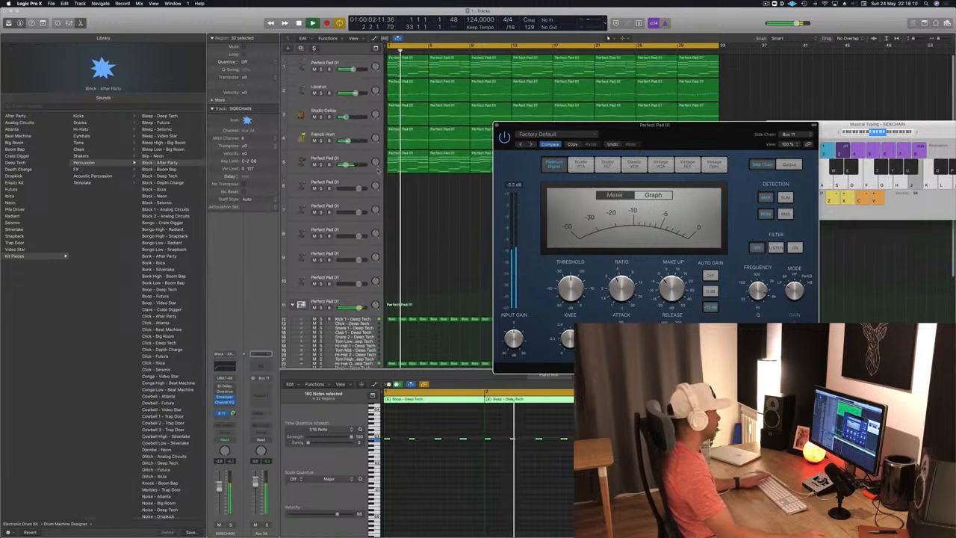
left_click(363, 159)
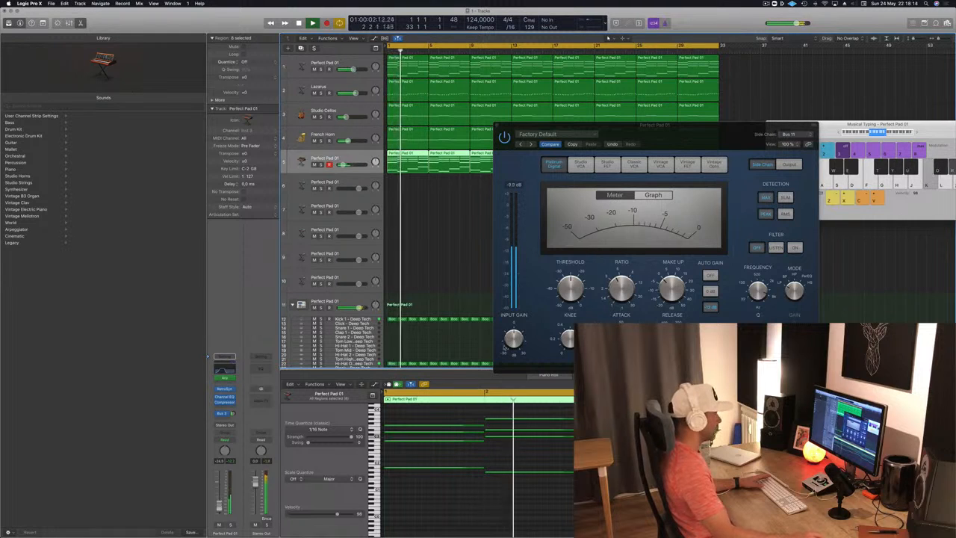
key("Return")
left_click(653, 195)
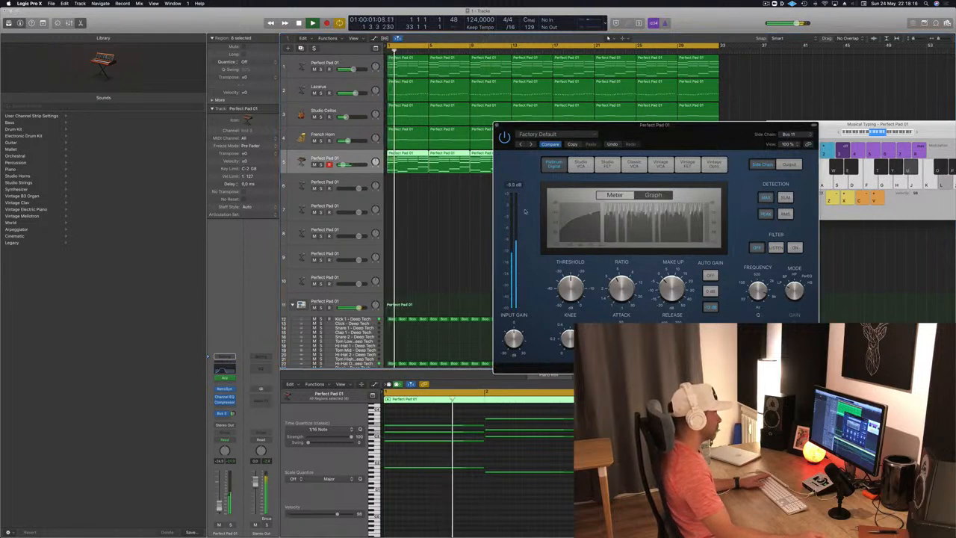
left_click_drag(574, 295, 574, 301)
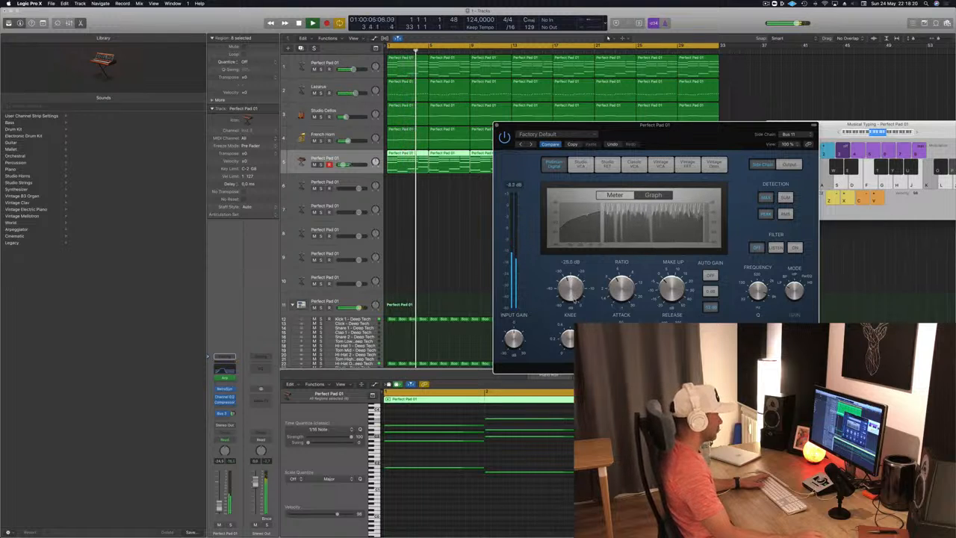
Step: Lower the arpeggiated track's volume slightly, close its Compressor and replay the arrangement from the start
key("Return")
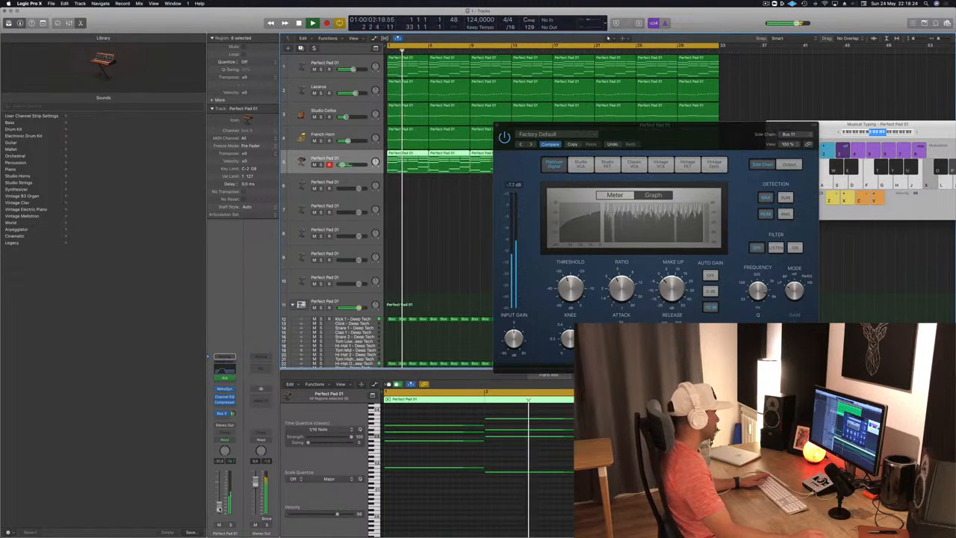
left_click_drag(713, 140, 615, 169)
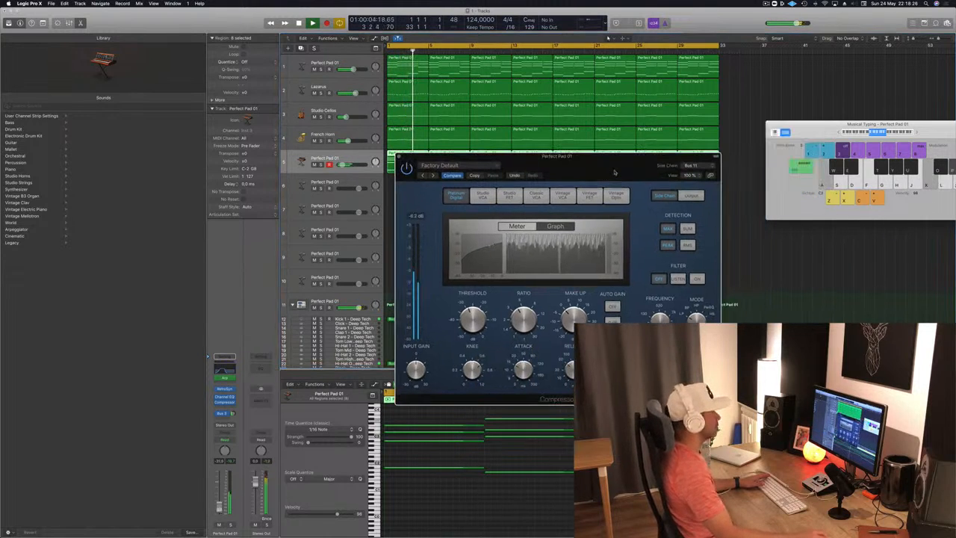
left_click(401, 155)
key("Return")
key("space")
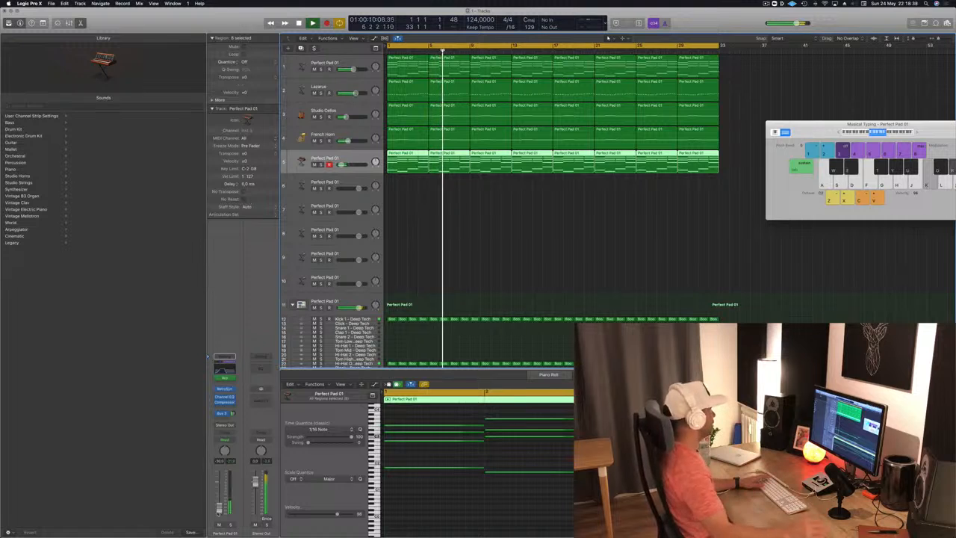
key("Return")
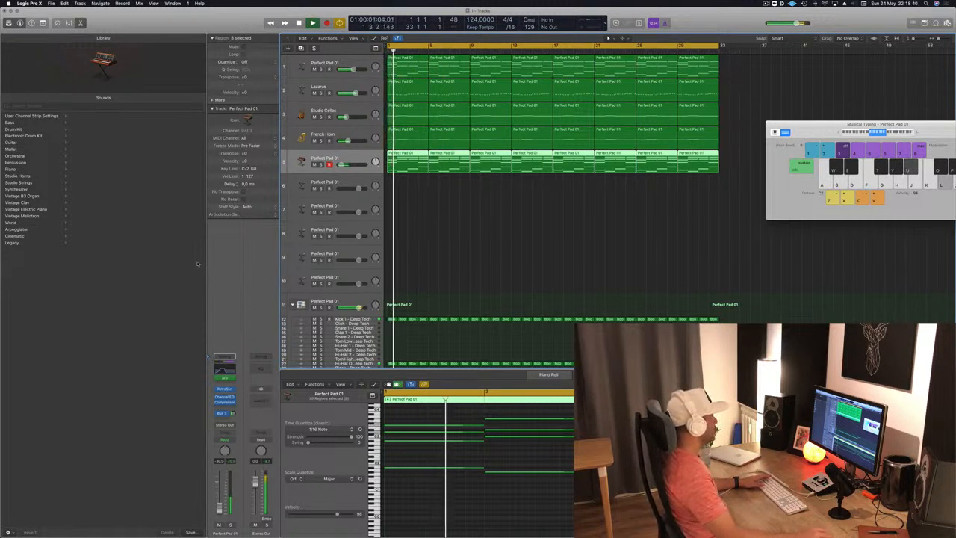
Step: Open the arpeggiated track's Channel EQ and examine its curve while playing from the start
left_click(222, 371)
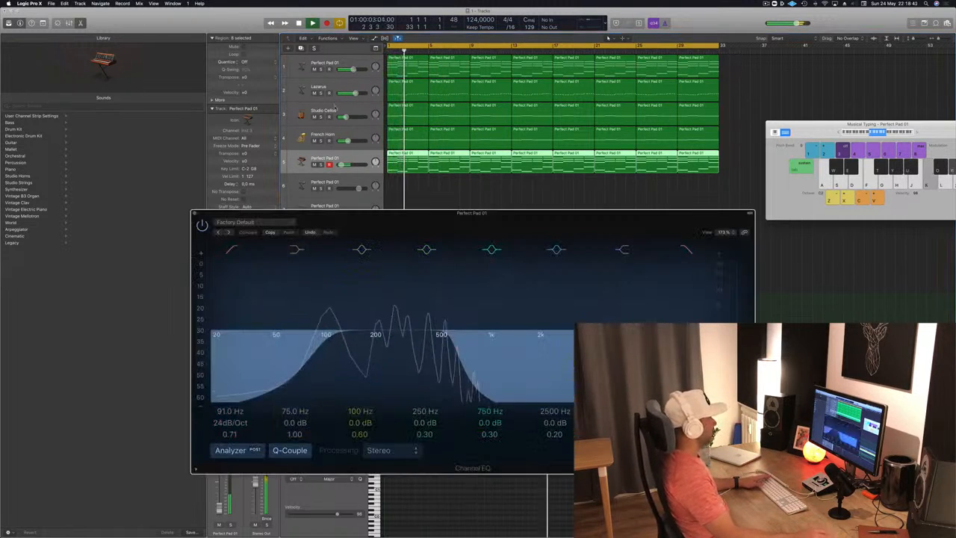
key("Return")
left_click_drag(426, 212, 517, 215)
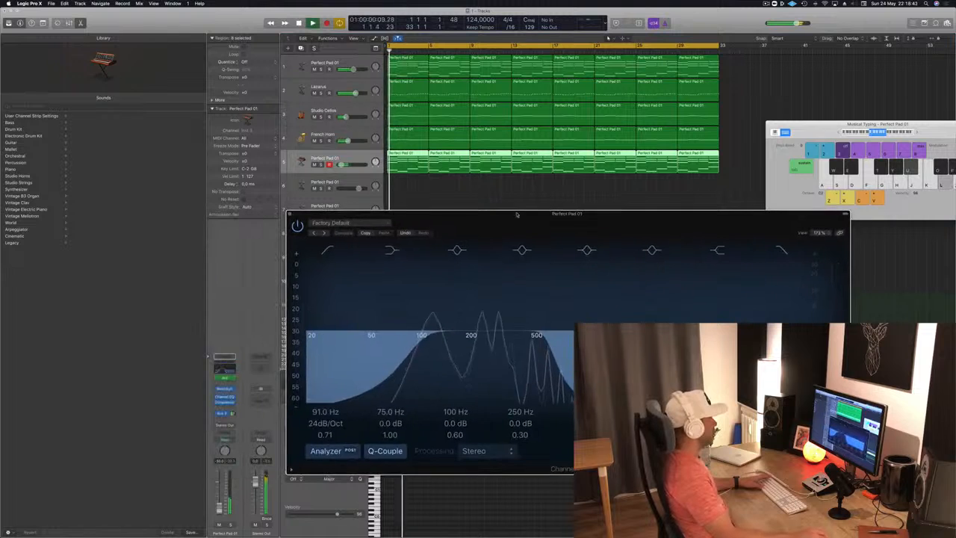
Step: Lower the volumes of the Studio Cellos and French Horn tracks slightly while replaying from the start
left_click(342, 110)
key("Return")
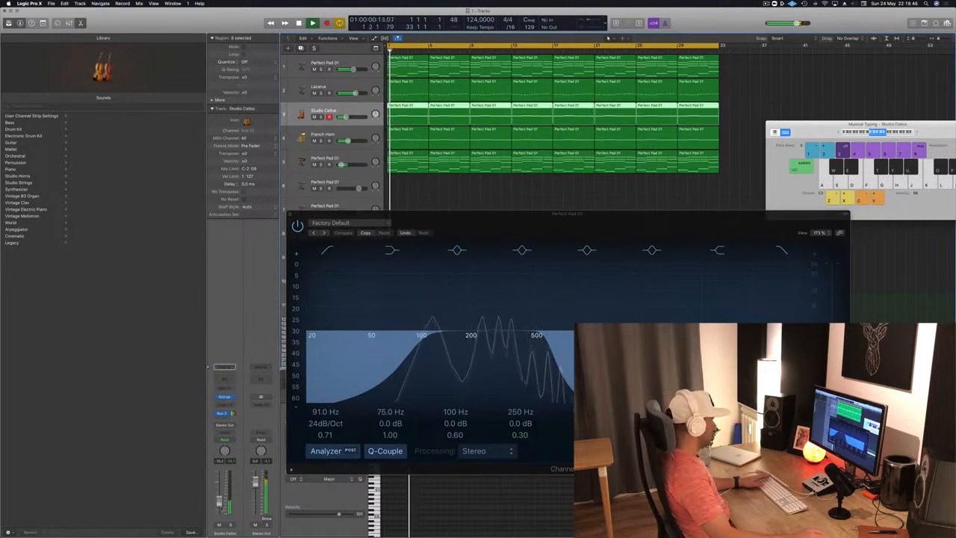
key("Return")
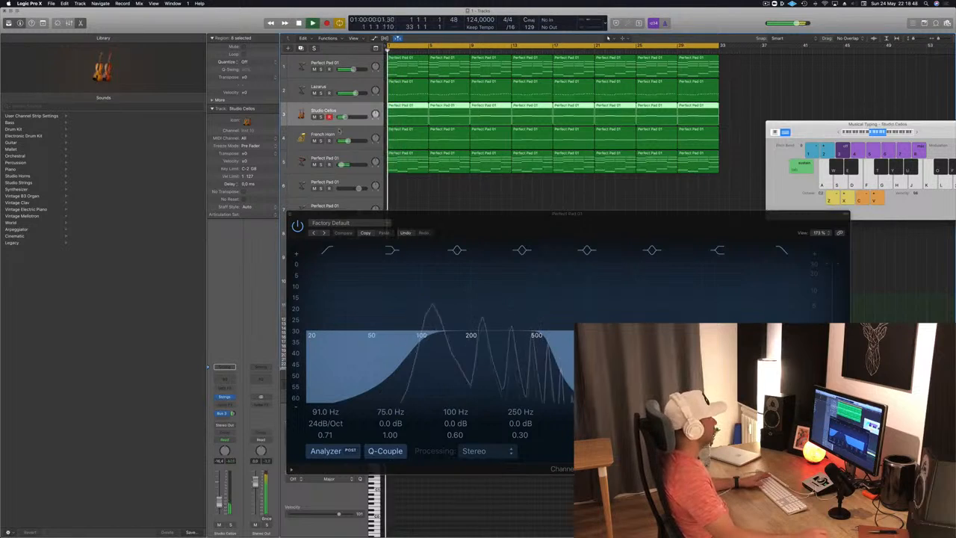
key("Down")
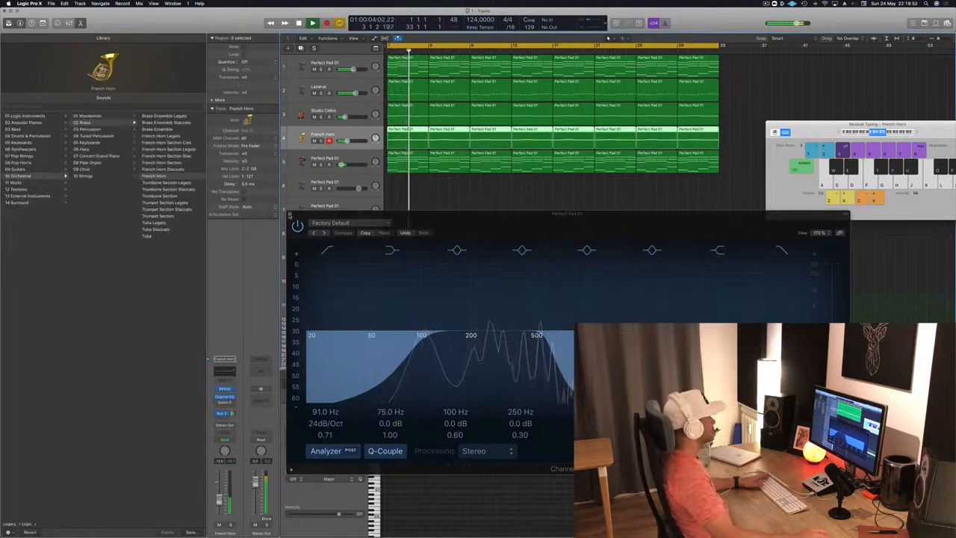
Step: Close the Channel EQ, hide the Library to widen the arrangement and restart playback
left_click(292, 214)
left_click(9, 23)
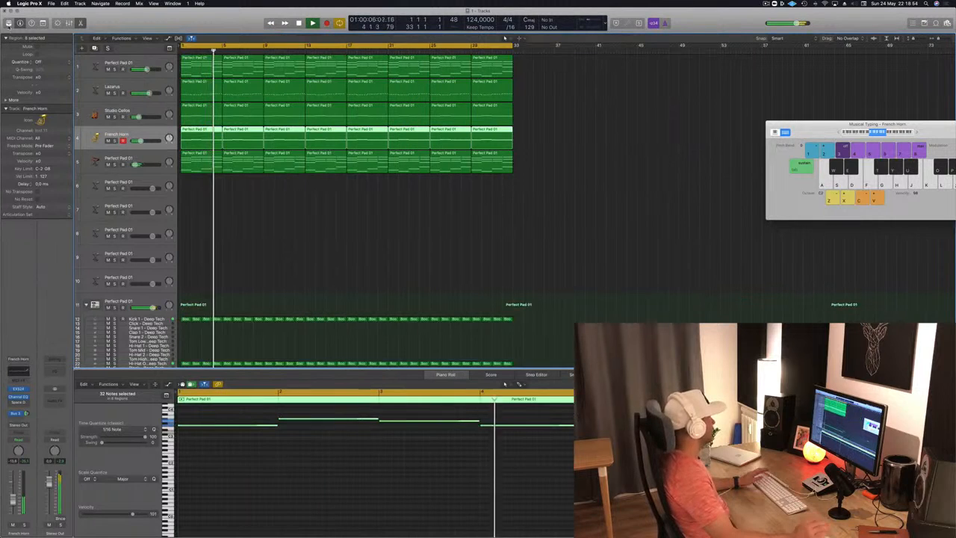
left_click(346, 213)
key("super+Right")
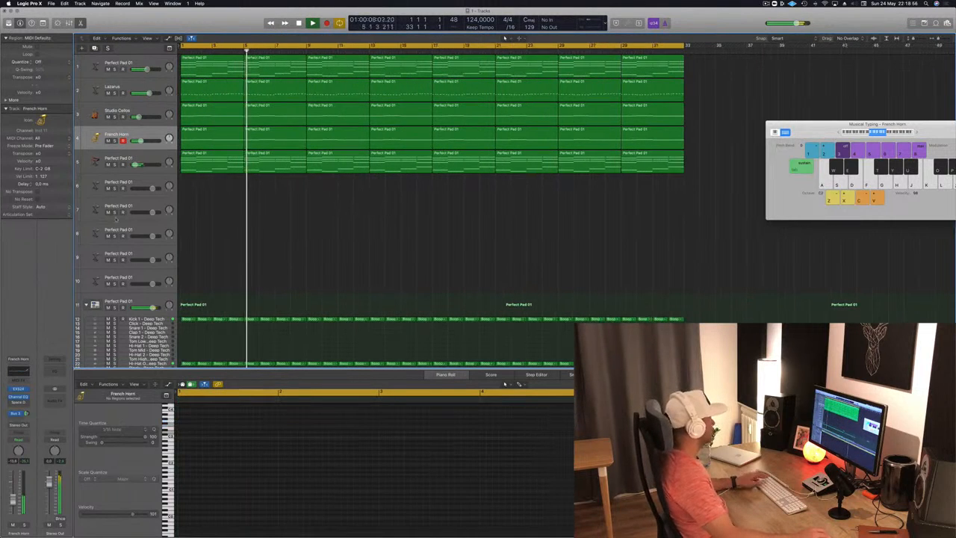
key("Return")
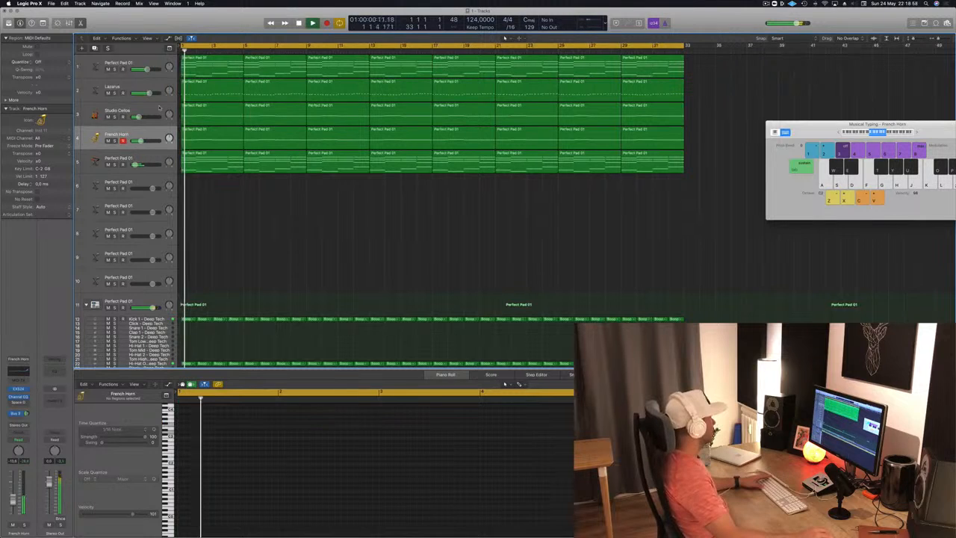
Step: Mute the Studio Cellos and French Horn tracks during playback and save the project
left_click(160, 109)
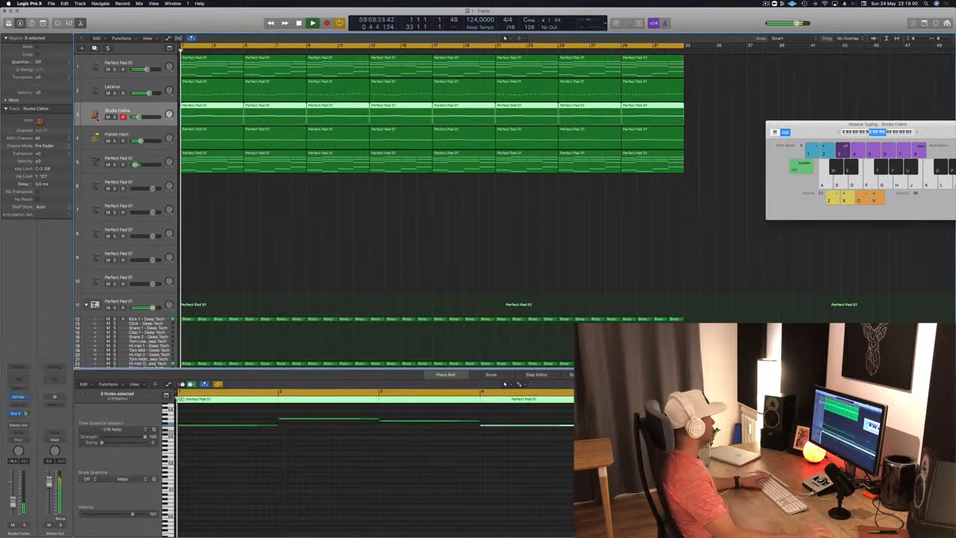
key("Return")
left_click(108, 142)
left_click(366, 235)
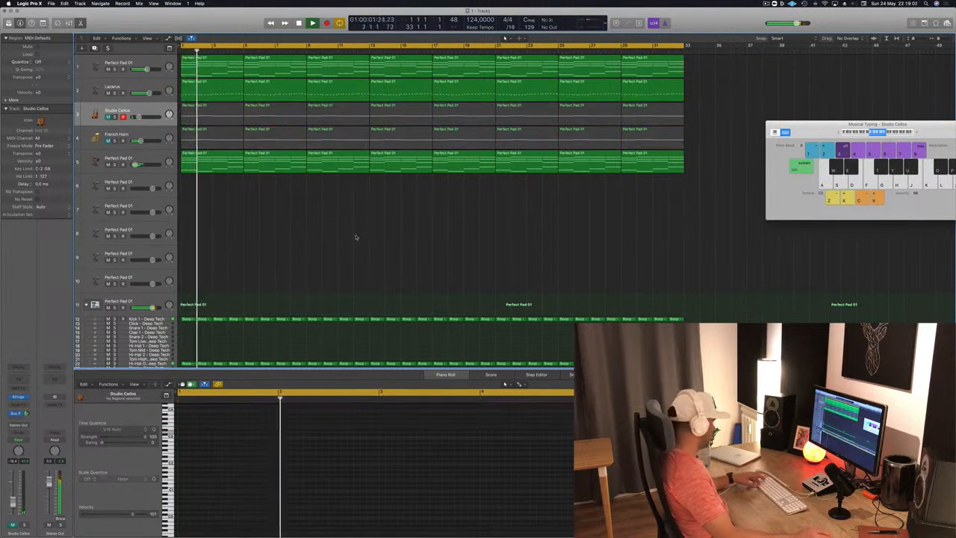
key("super+s")
key("super+Right")
key("super+Left")
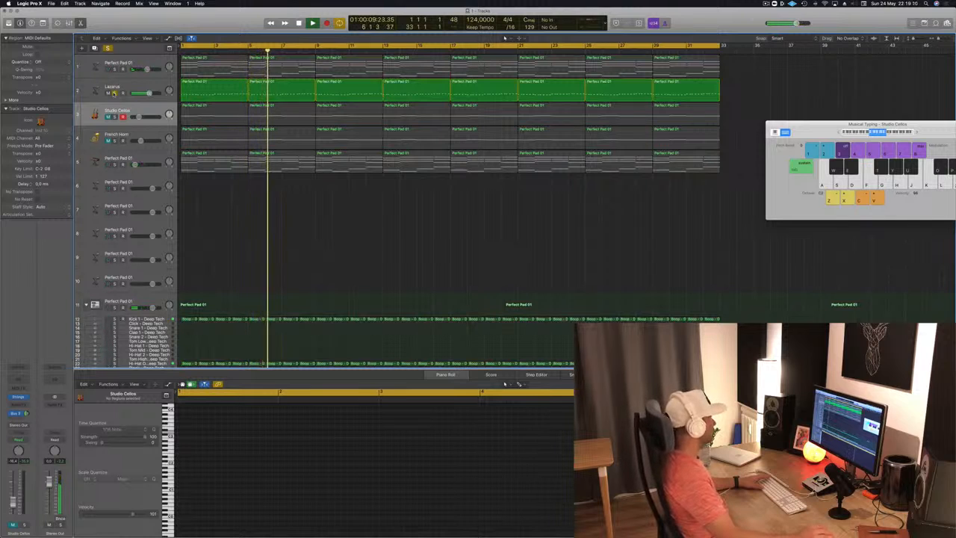
Step: Turn off solo on the Lazarus track and mute the first Perfect Pad 01 track
left_click(115, 93)
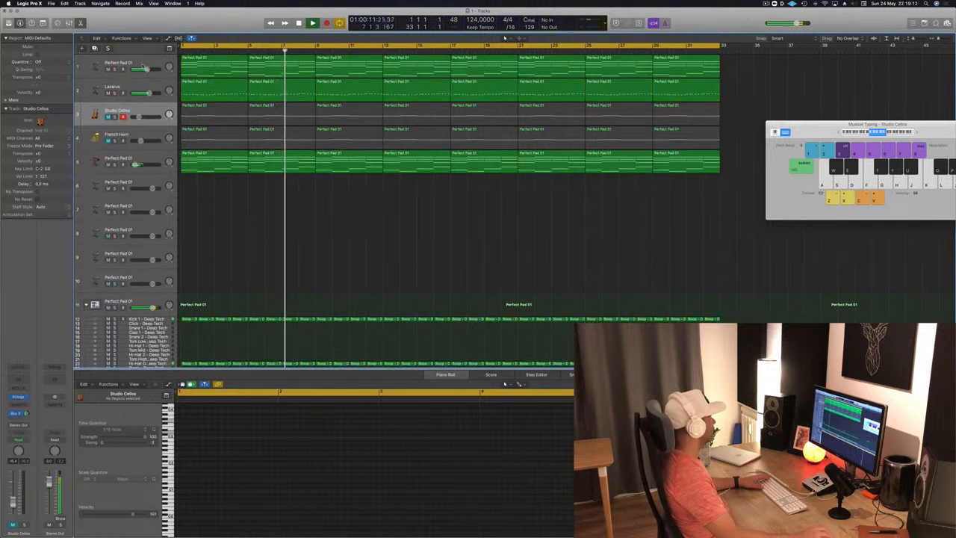
left_click(109, 69)
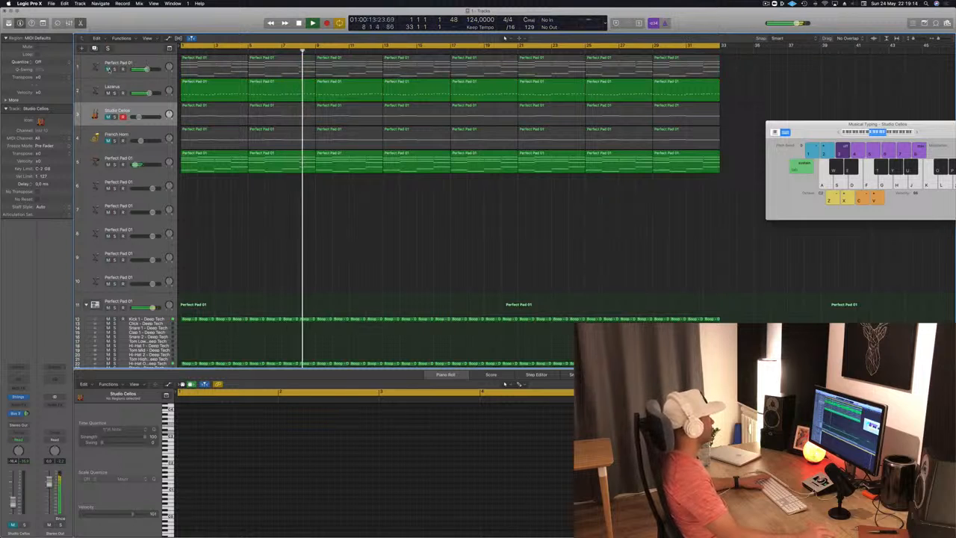
Step: Unmute the first Perfect Pad 01 track and duplicate it as a new empty track directly below
left_click(109, 70)
left_click(97, 63)
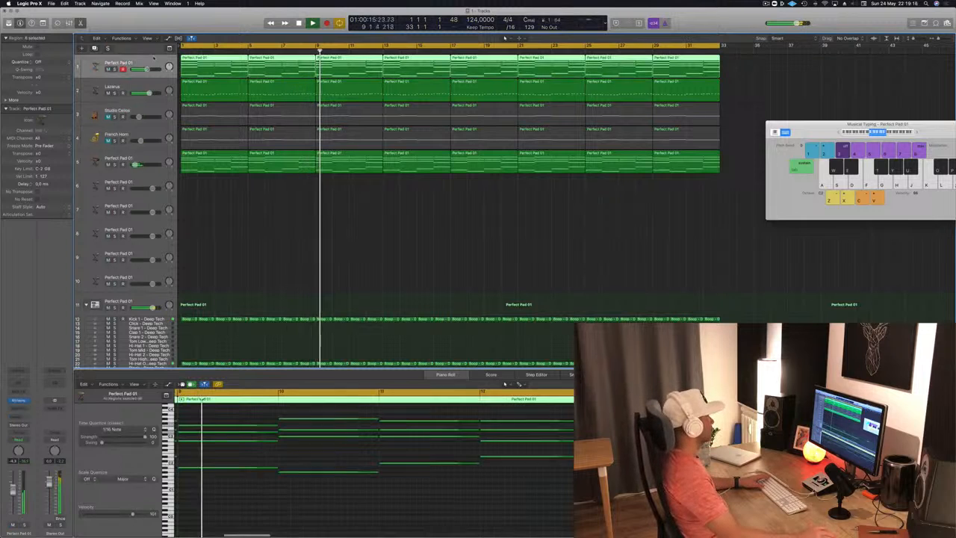
key("super+d")
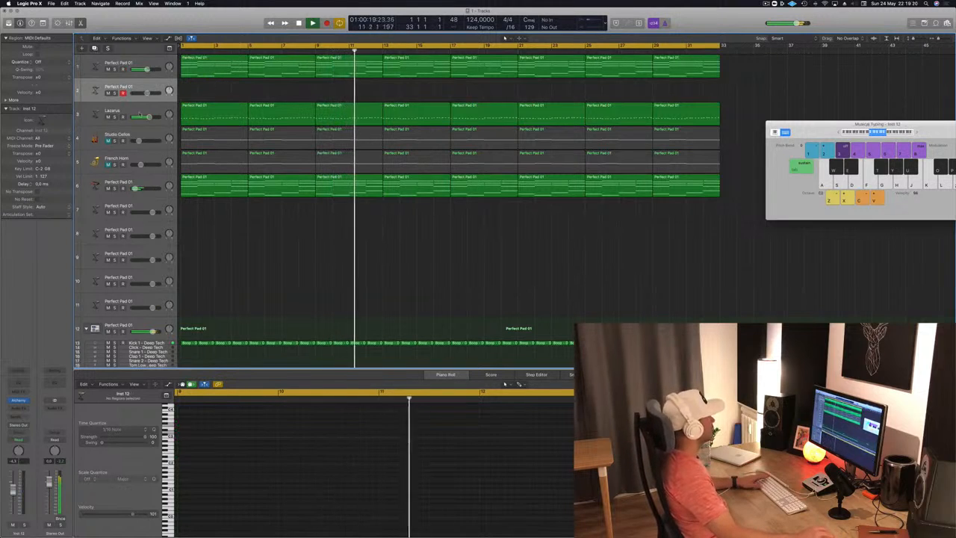
Step: Move the Lazarus track below the fifth track, Perfect Pad 01, and restart playback from the beginning
left_click_drag(132, 113, 137, 164)
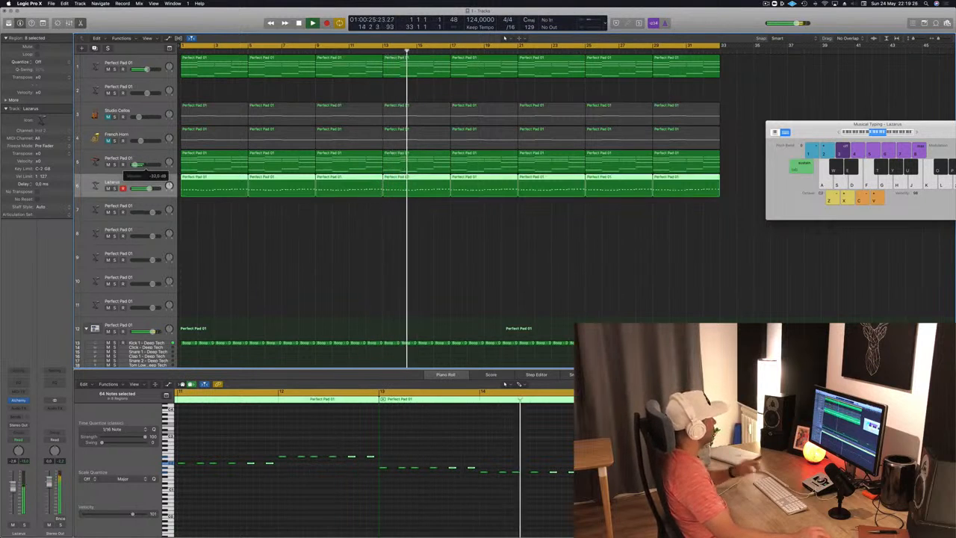
key("Return")
Step: Lower the high-cut frequency in the Channel EQ of the Perfect Pad 01 track above Lazarus and raise the track's volume slightly
key("Up")
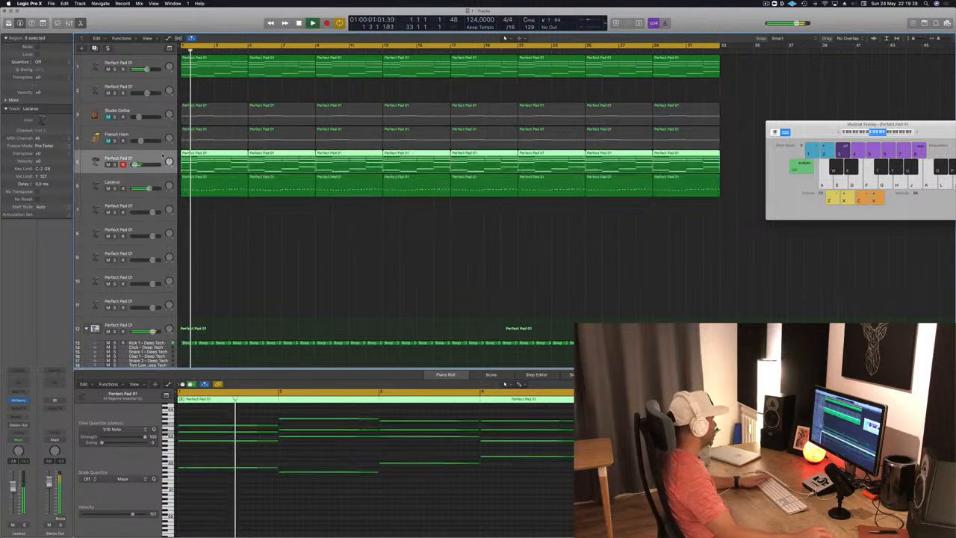
left_click(23, 372)
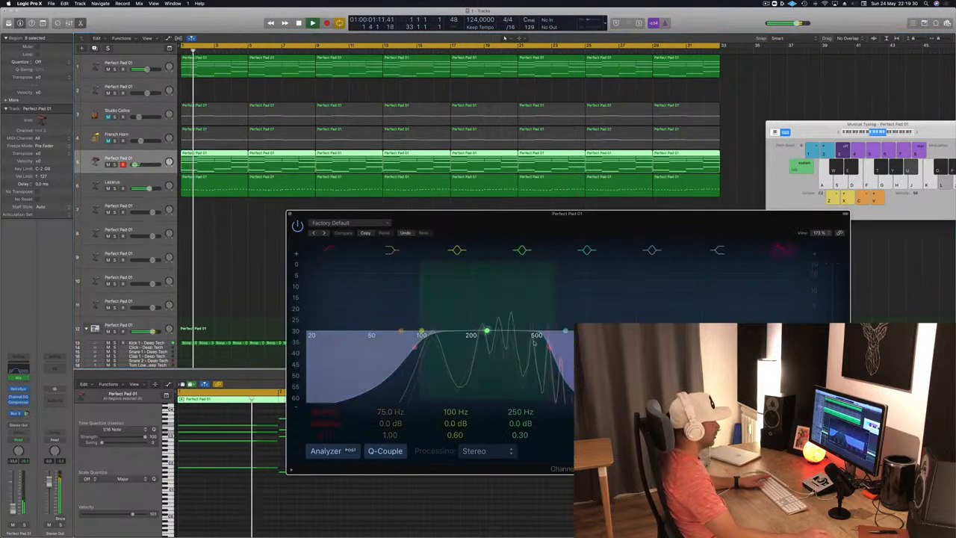
left_click_drag(547, 354, 512, 354)
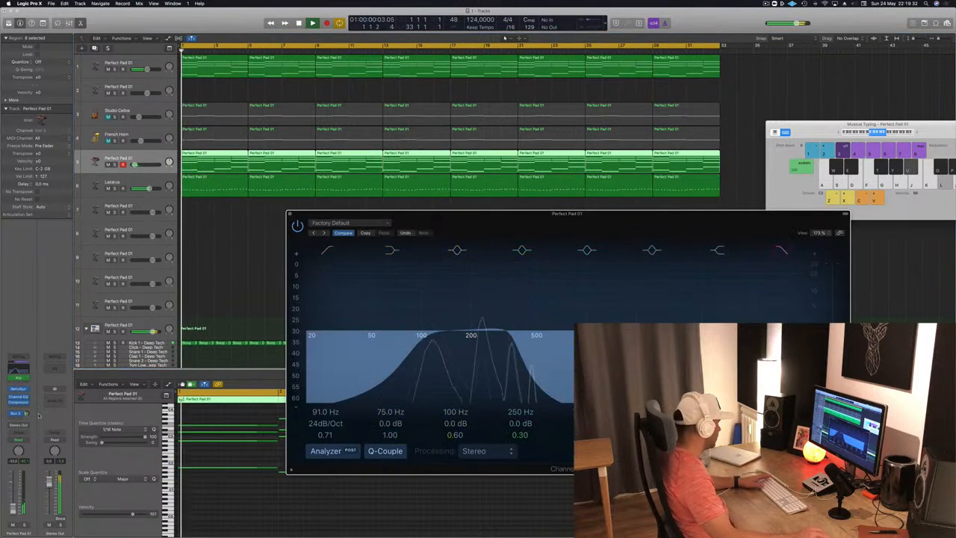
left_click(14, 507)
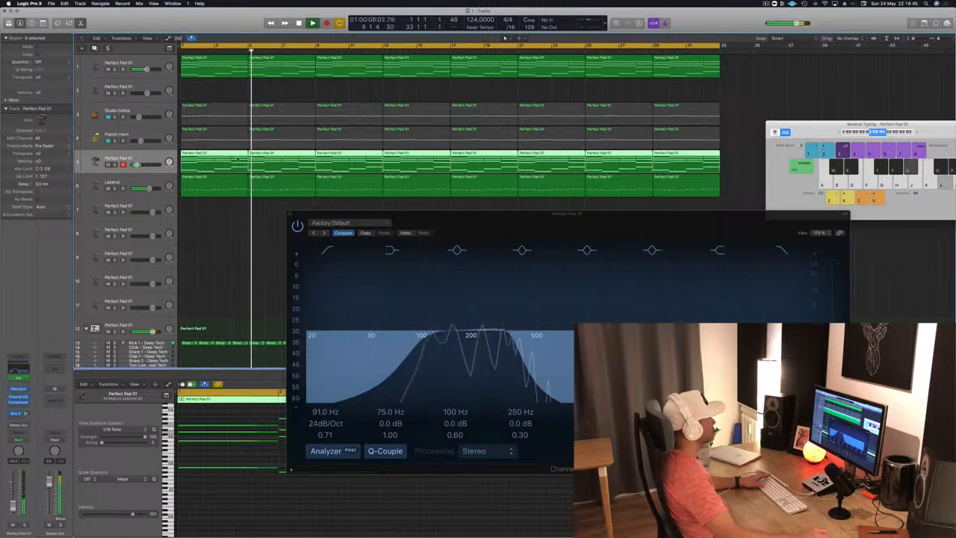
left_click(289, 216)
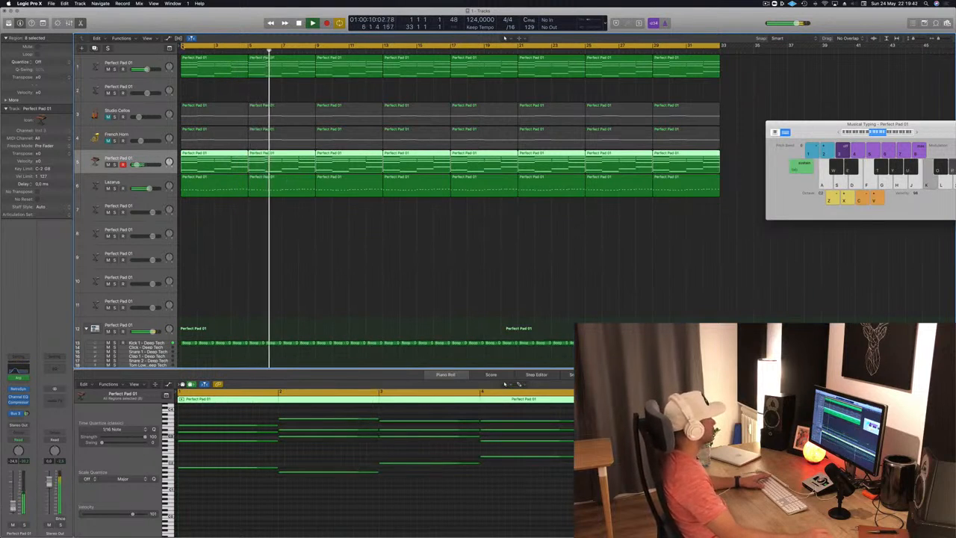
Step: Lower the volume of the first Perfect Pad 01 track slightly while replaying from the start
left_click(150, 63)
key("Return")
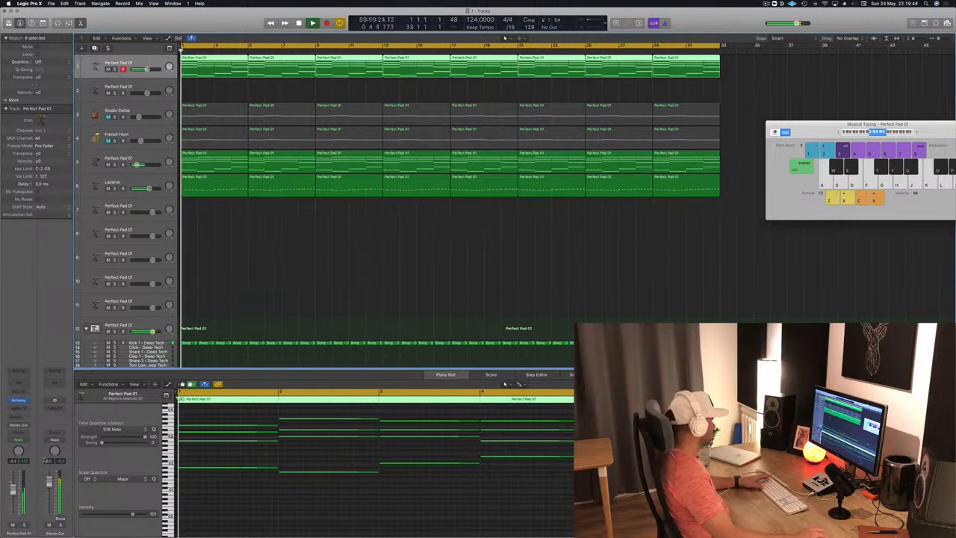
left_click_drag(13, 493, 13, 497)
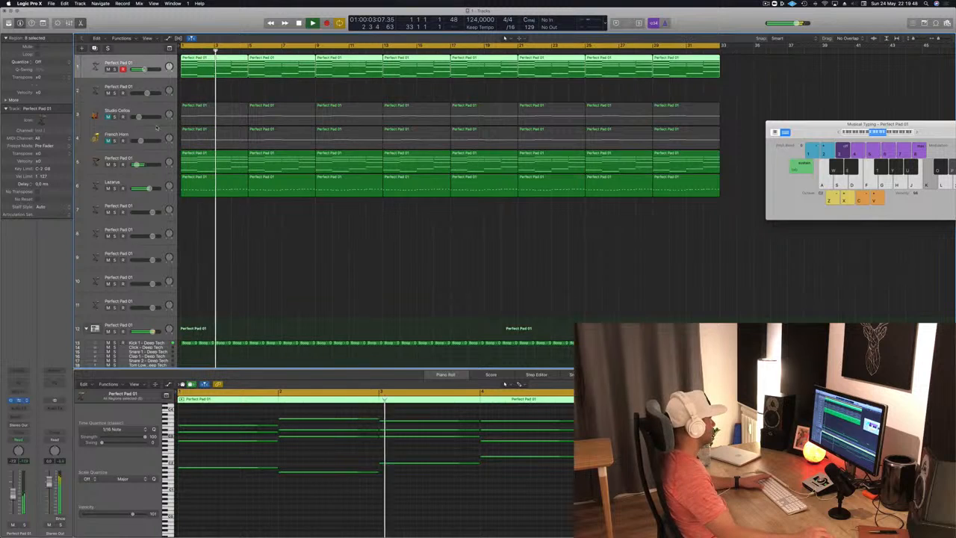
Step: Add a Channel EQ to the first Perfect Pad 01 track with a low cut at about 162 Hz, and close its plug-in windows
left_click(19, 401)
left_click(18, 383)
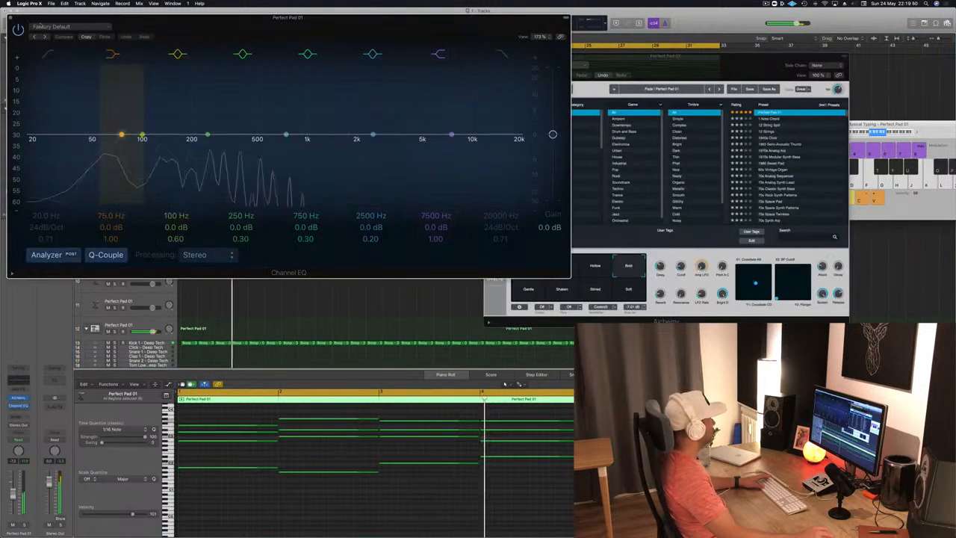
left_click(49, 55)
left_click_drag(40, 119, 161, 130)
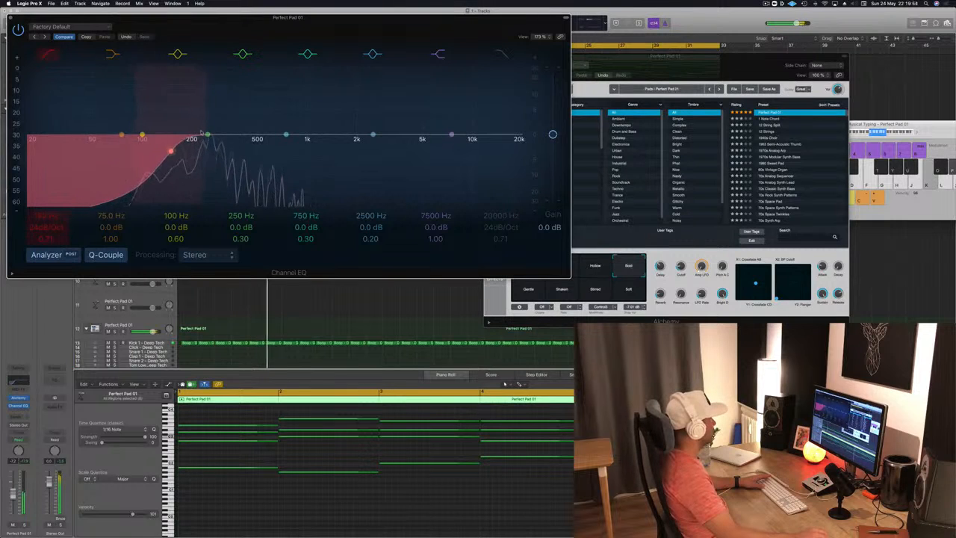
left_click_drag(207, 134, 205, 136)
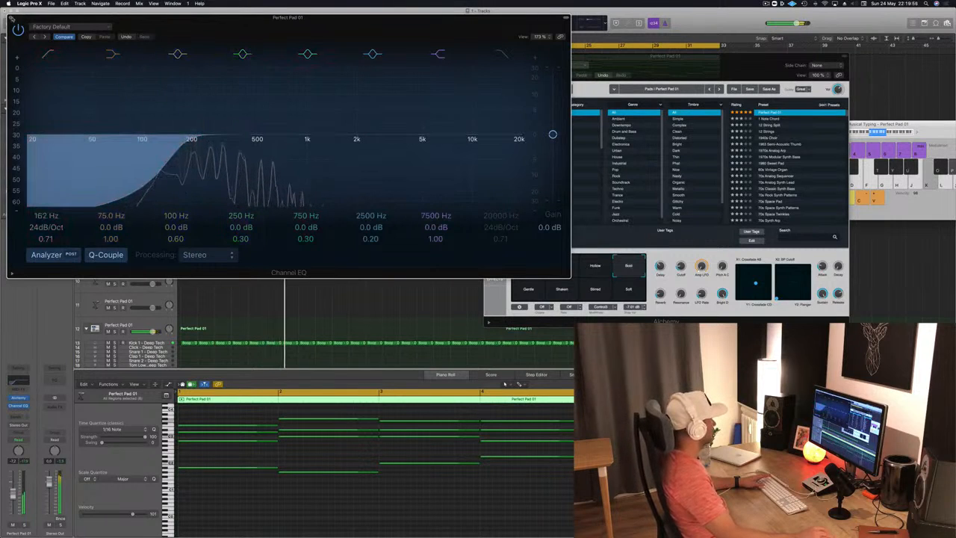
left_click(12, 18)
key("Return")
left_click_drag(516, 54, 453, 64)
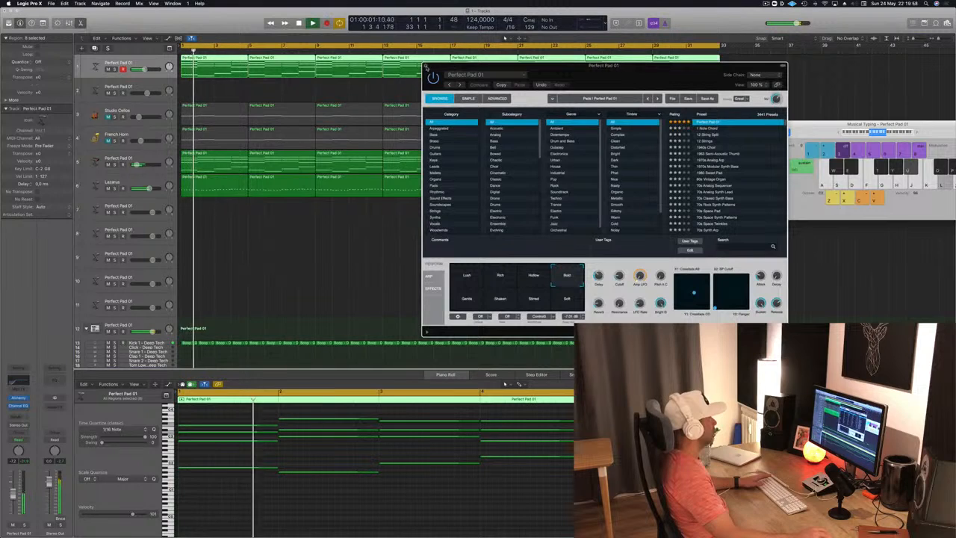
left_click(427, 67)
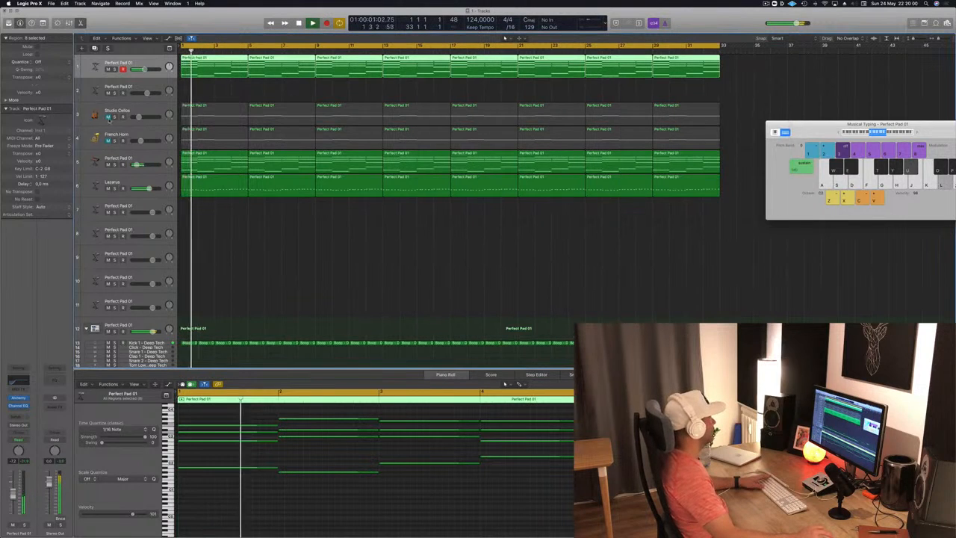
Step: Unmute the Studio Cellos track and lower its volume to about -24 dB during playback
left_click(108, 118)
left_click(138, 117)
key("space")
key("space")
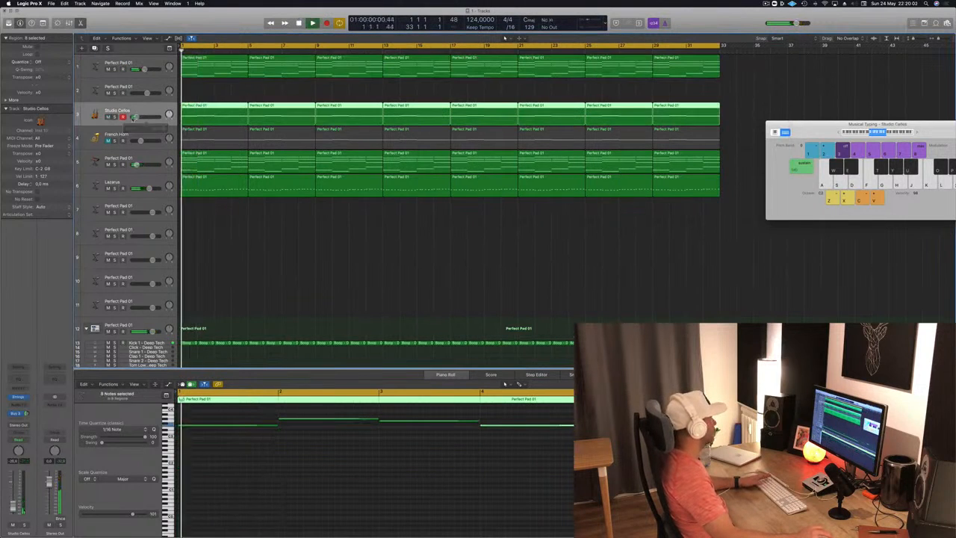
left_click_drag(132, 117, 136, 117)
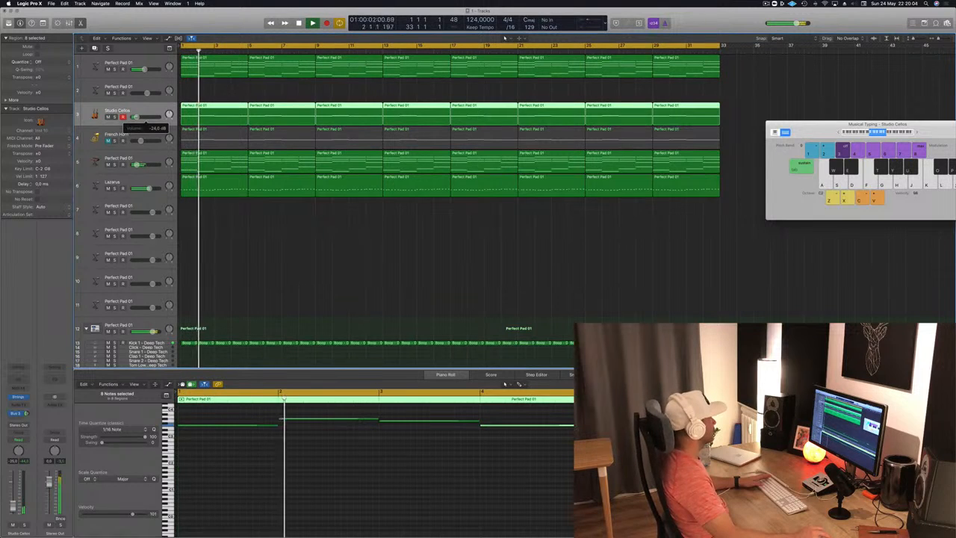
Step: Unmute the French Horn track, lower its volume slightly and check the Lazarus track against it
left_click(111, 141)
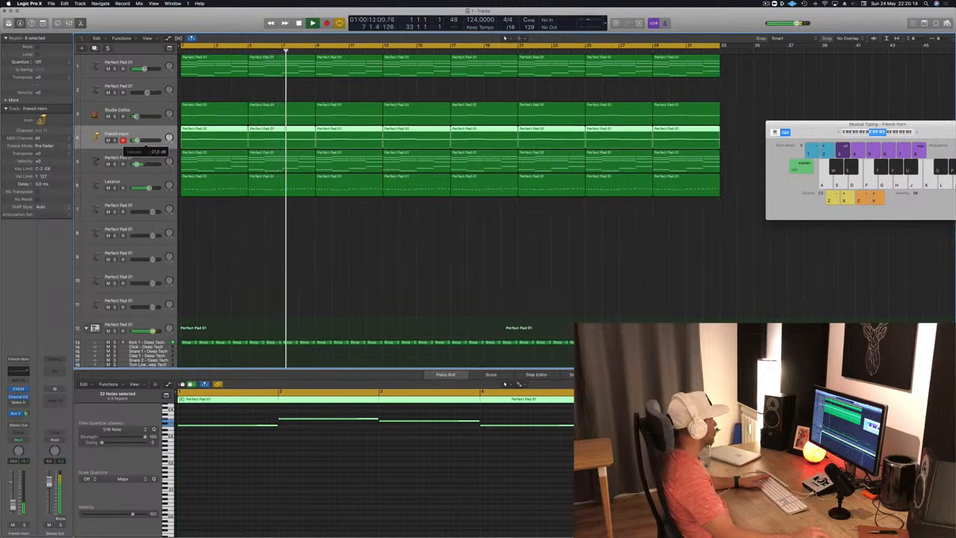
left_click(235, 207)
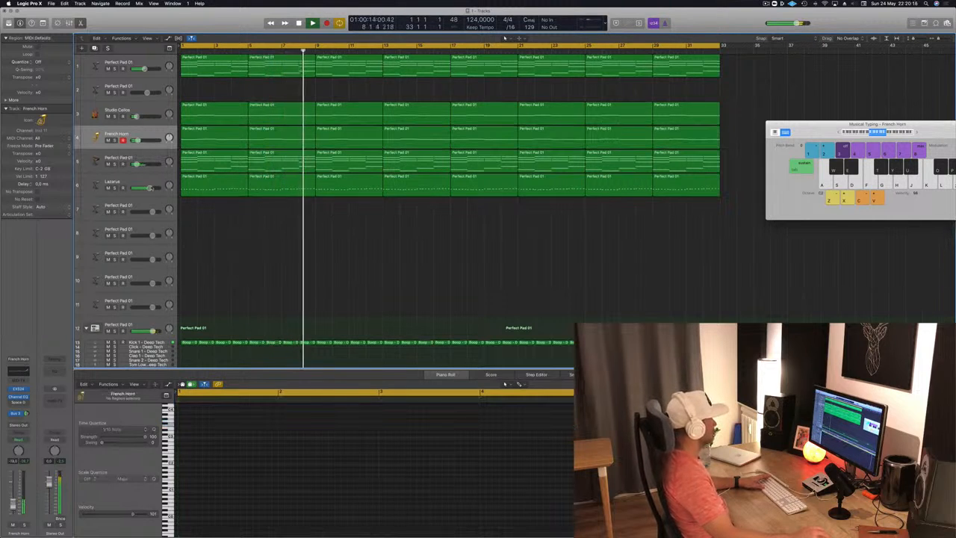
left_click(110, 184)
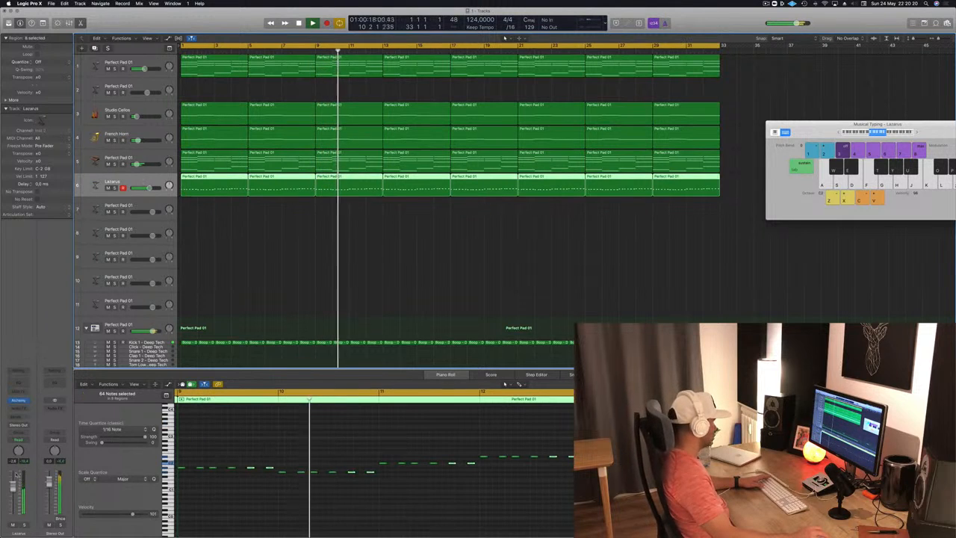
left_click(369, 262)
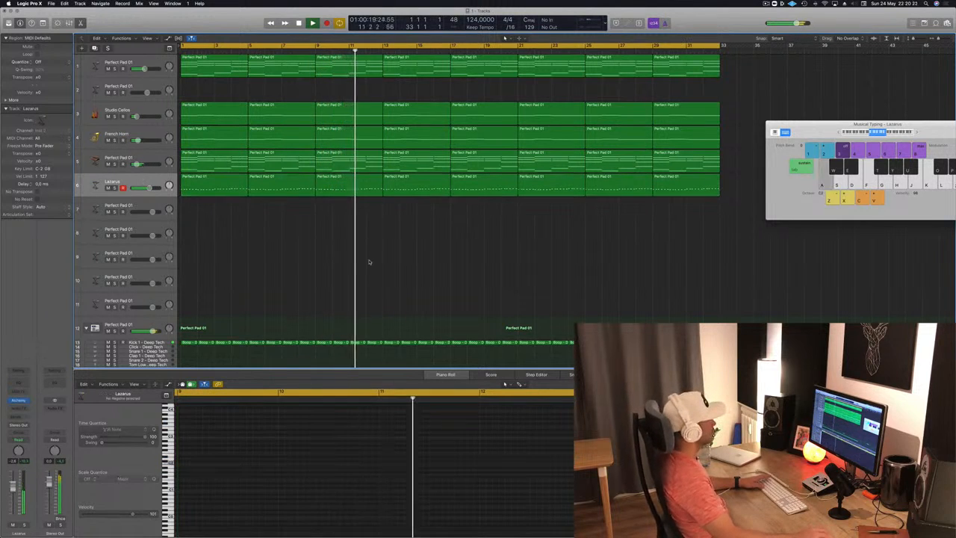
Step: Replay from the start and check the Kick 1, Hi-Hat Open and French Horn tracks' levels in the mix
scroll(330, 271, "down", 5)
key("Return")
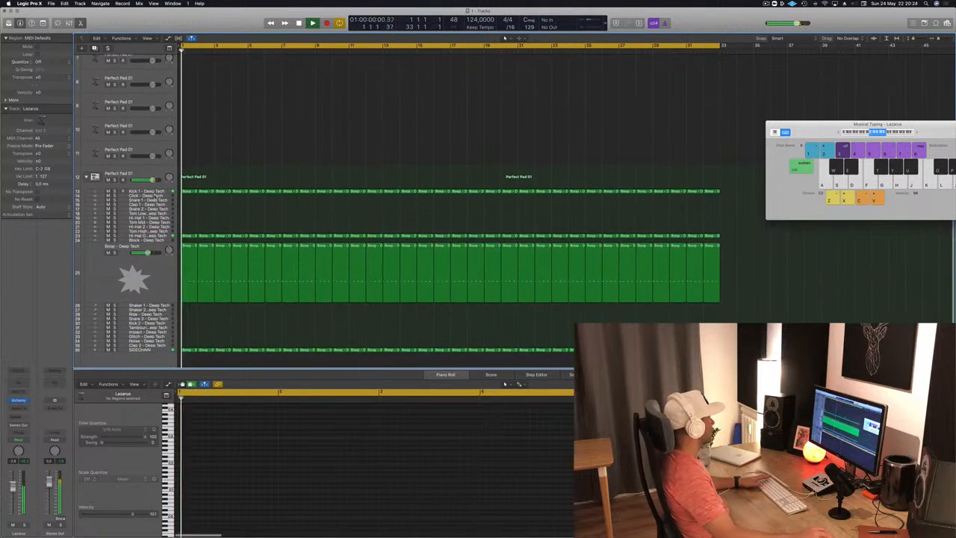
left_click(149, 192)
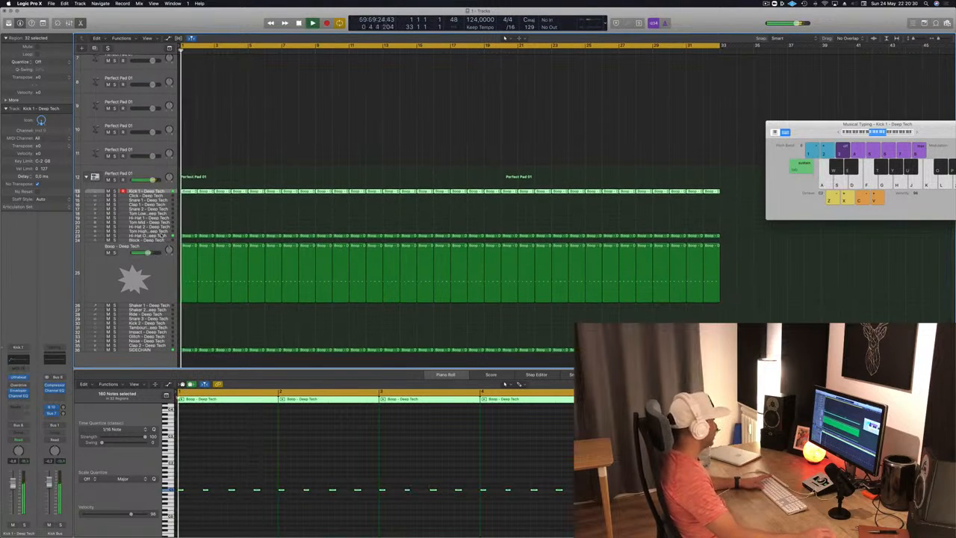
left_click(147, 236)
key("space")
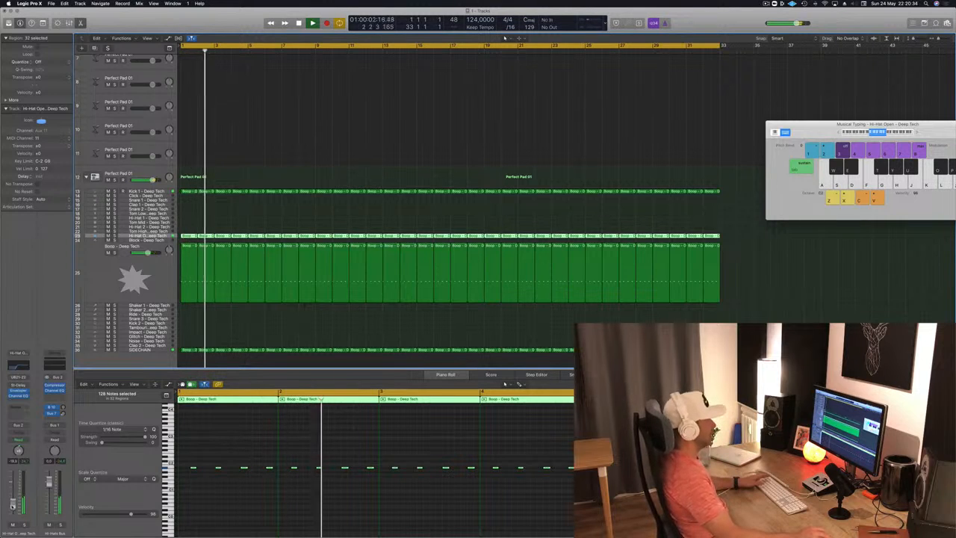
scroll(296, 225, "up", 5)
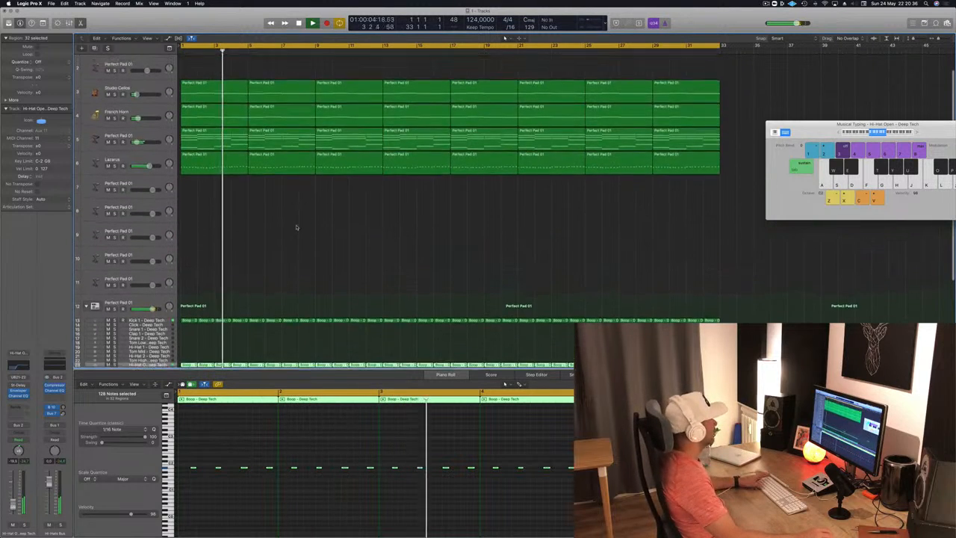
left_click(147, 121)
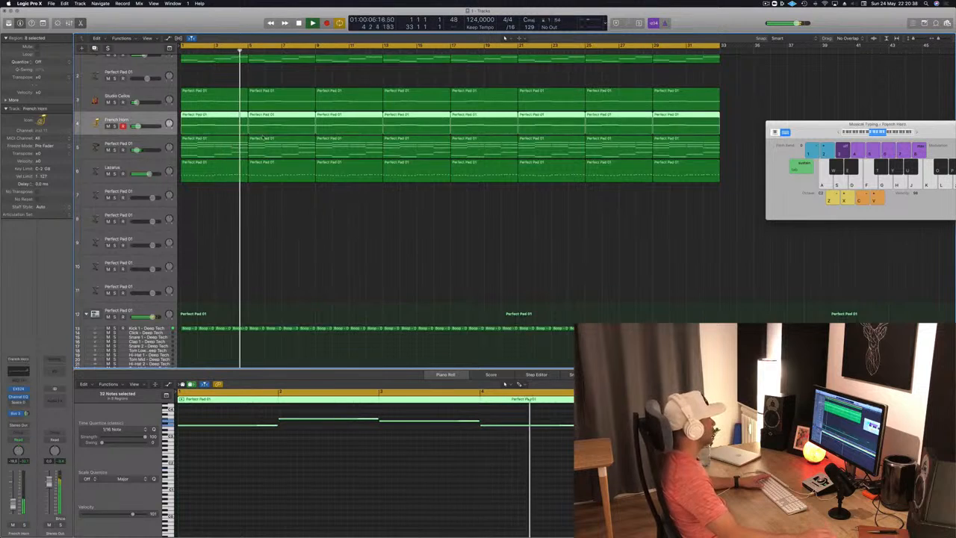
scroll(263, 138, "up", 2)
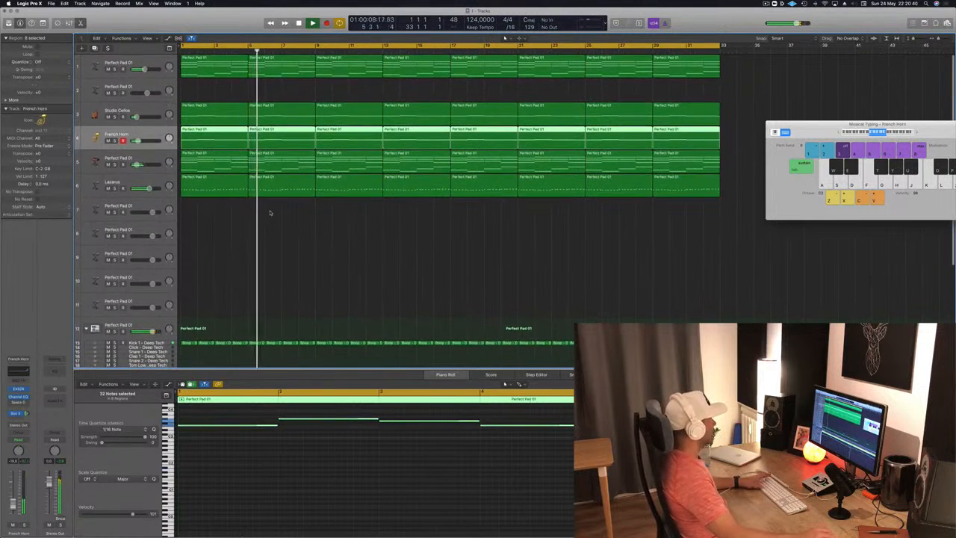
Step: Add a send to Bus 3 on the empty Perfect Pad 01 track below Lazarus, turn up its level and replay from the start
left_click(147, 208)
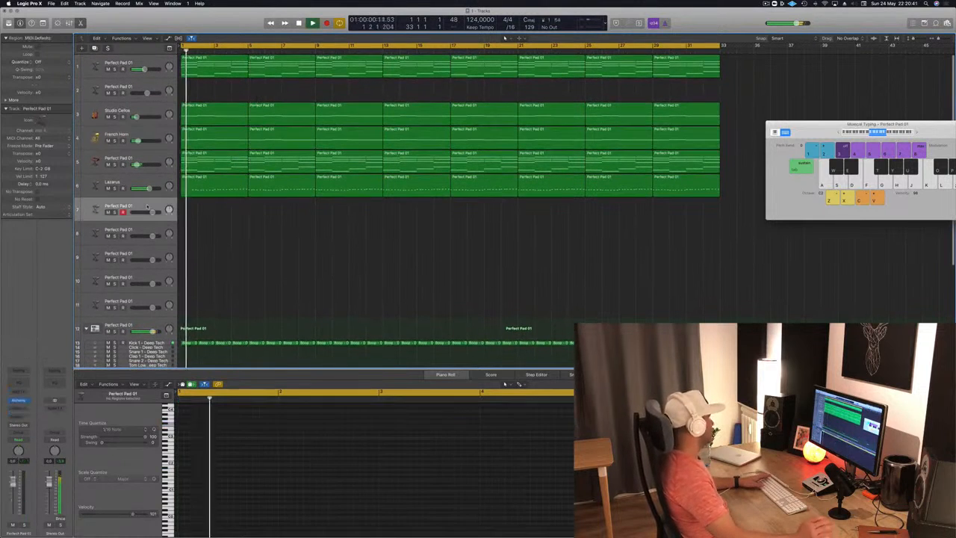
left_click(19, 416)
mouse_move(27, 432)
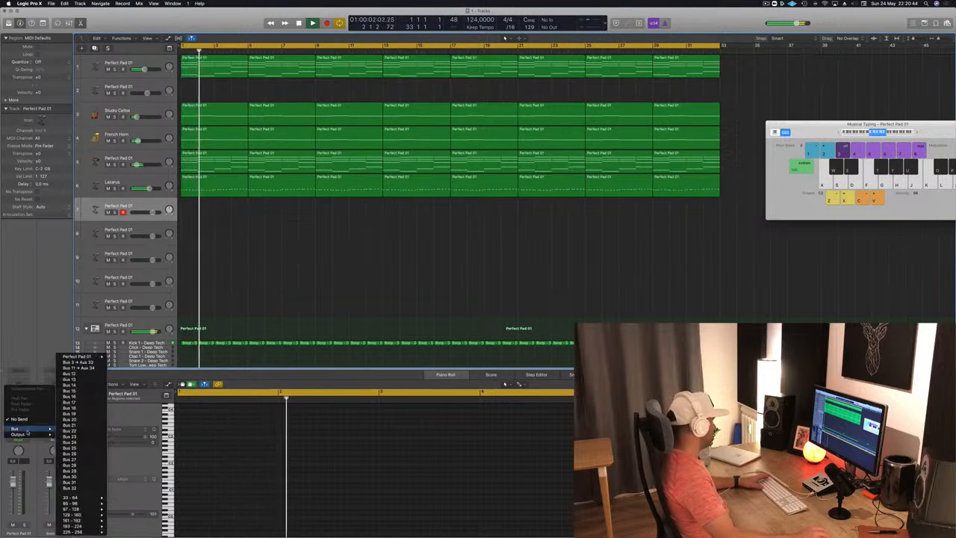
left_click(89, 363)
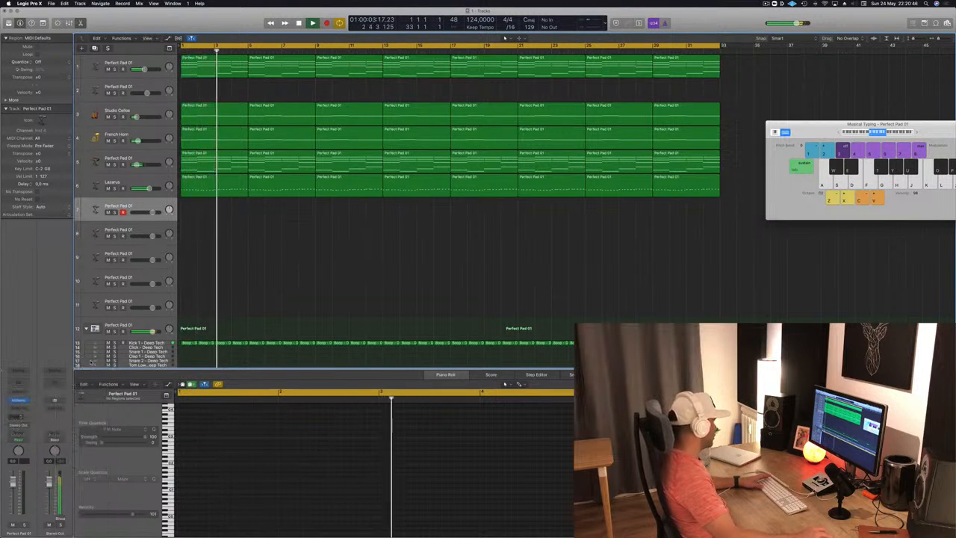
key("Return")
key("Return")
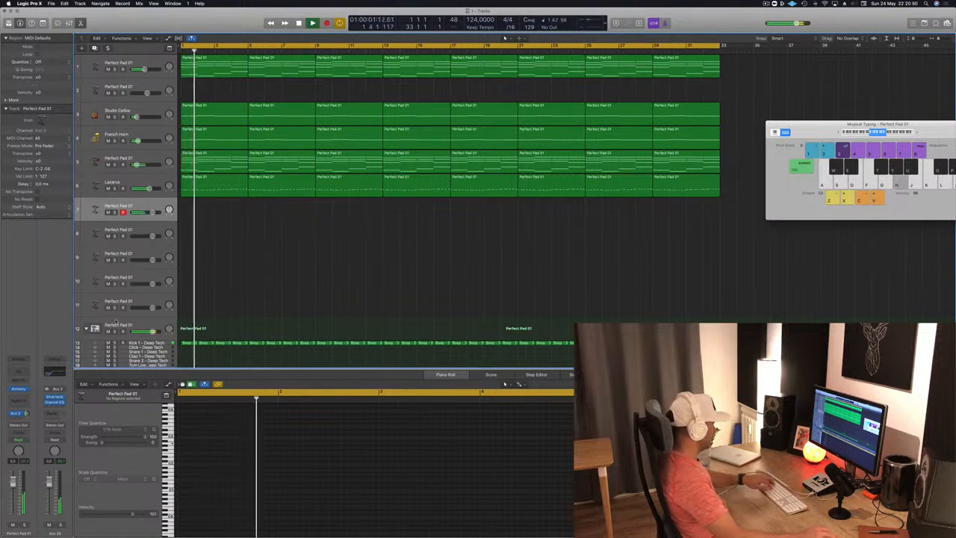
Step: Move the Musical Typing keyboard over the arrangement, shift it to a higher octave range and play a test note
left_click_drag(954, 132, 731, 176)
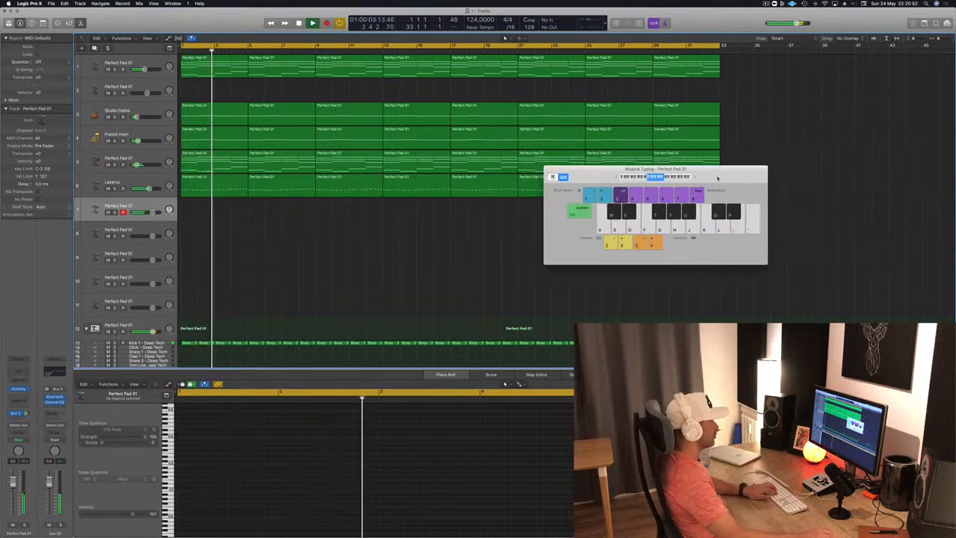
left_click(669, 178)
key("l")
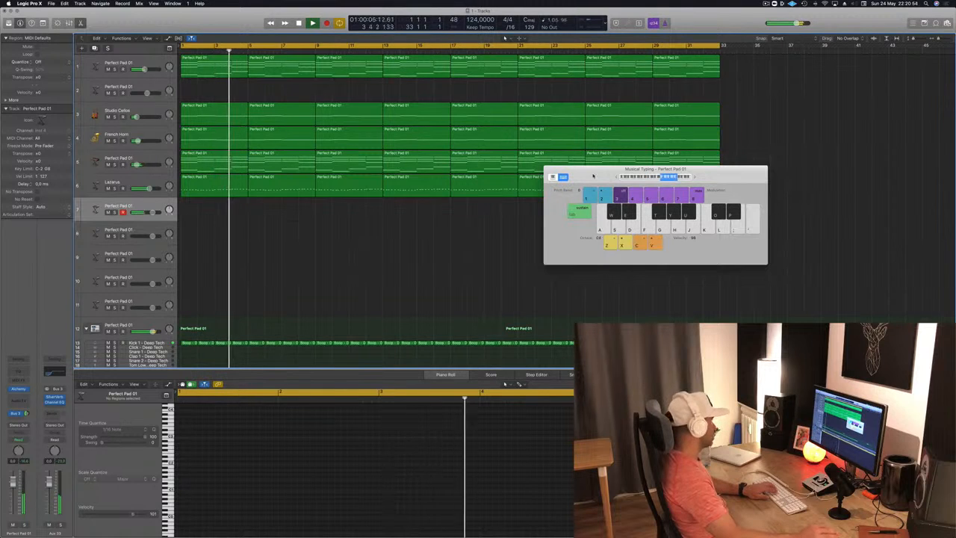
Step: Adjust the Bus 3 send on the Perfect Pad 01 track below Lazarus and add a second send to Bus 12
left_click(17, 414)
left_click(26, 412)
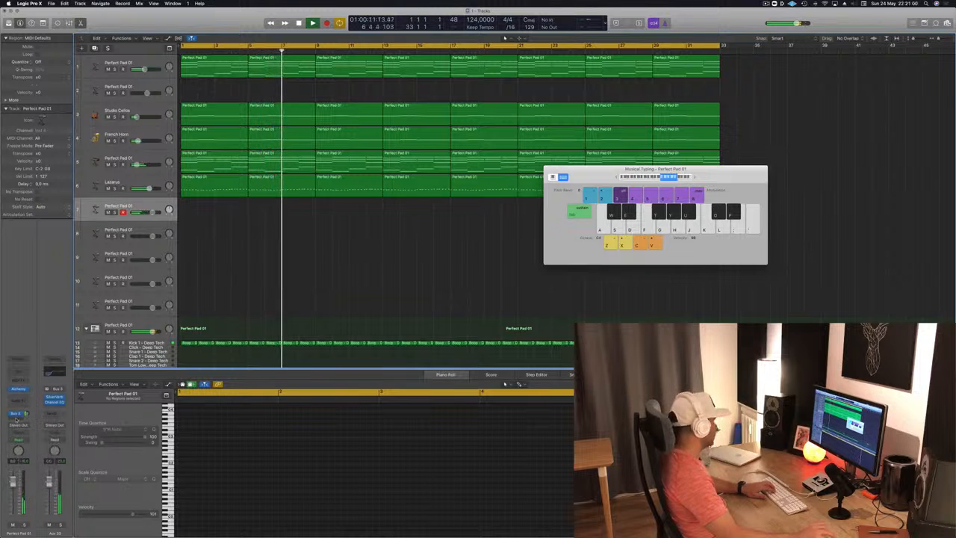
left_click(16, 419)
mouse_move(16, 429)
left_click(84, 375)
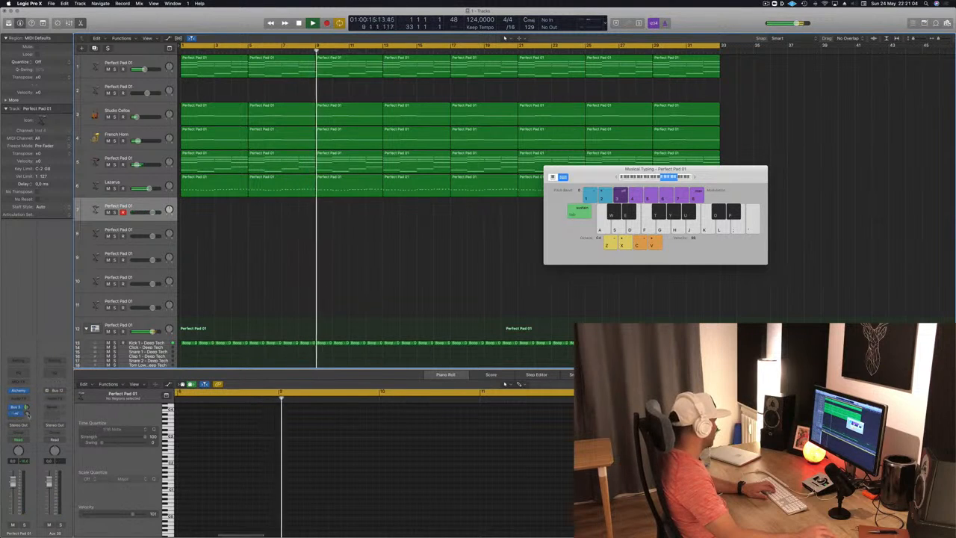
Step: Insert a stereo Tape Delay on the Bus 12 aux channel, load its 1/8 Note Triplet preset and move its window over the arrangement
left_click(54, 396)
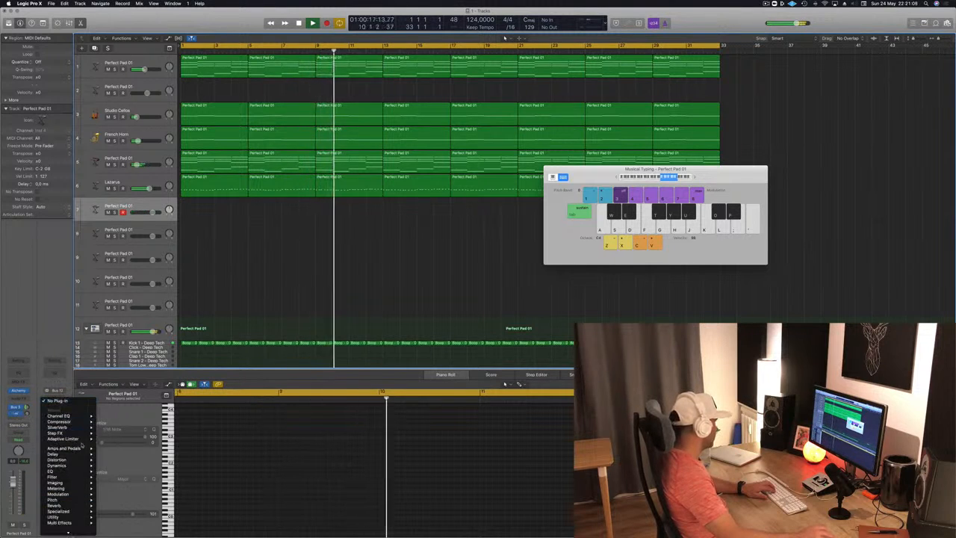
mouse_move(56, 453)
mouse_move(118, 476)
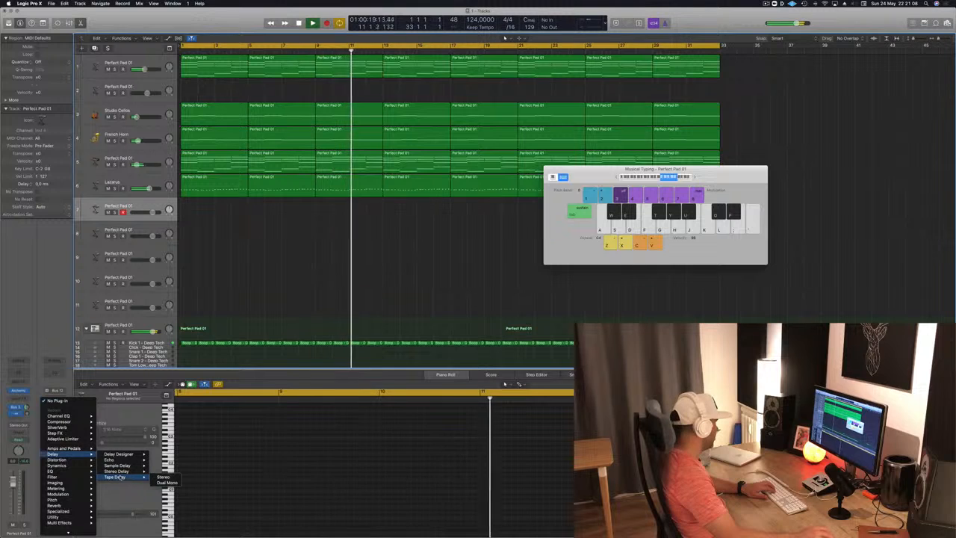
left_click(164, 477)
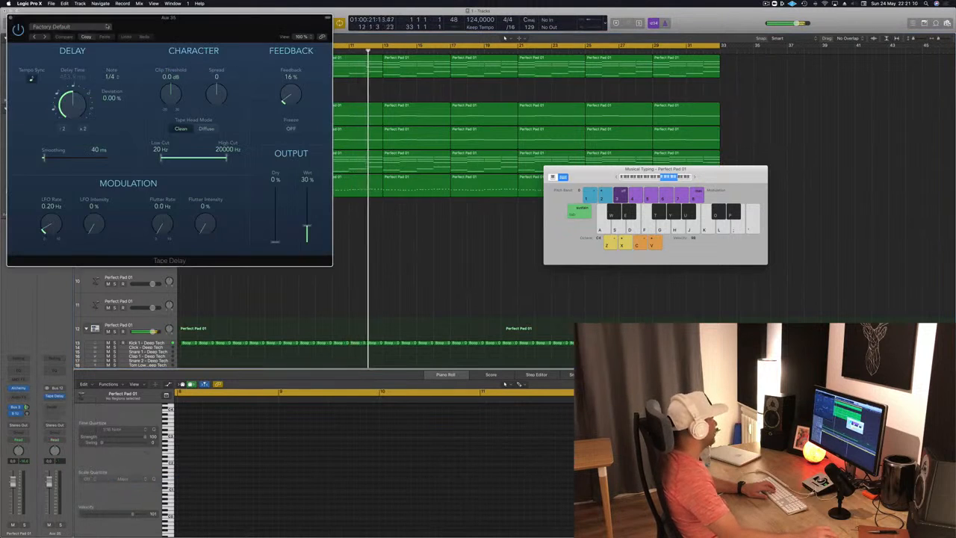
left_click(72, 27)
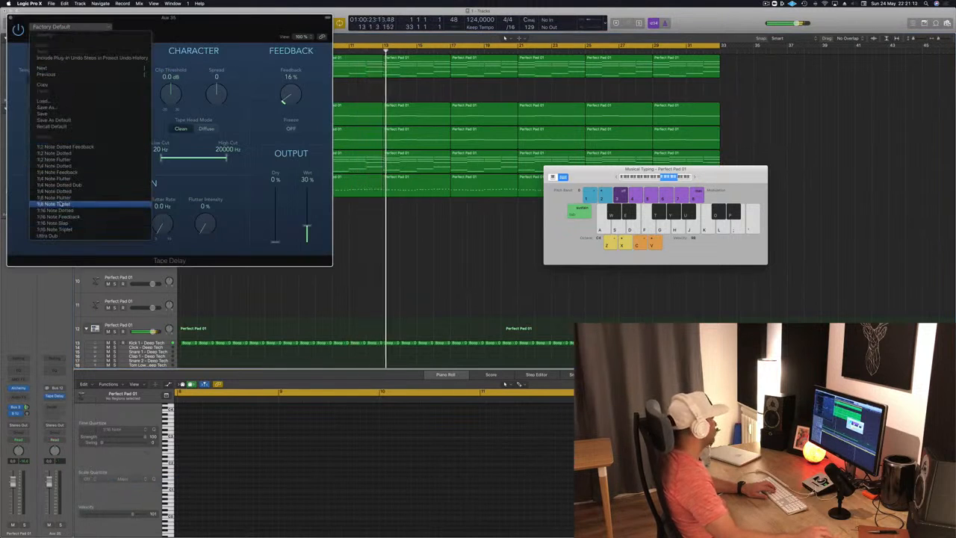
left_click(57, 197)
left_click_drag(170, 18, 641, 42)
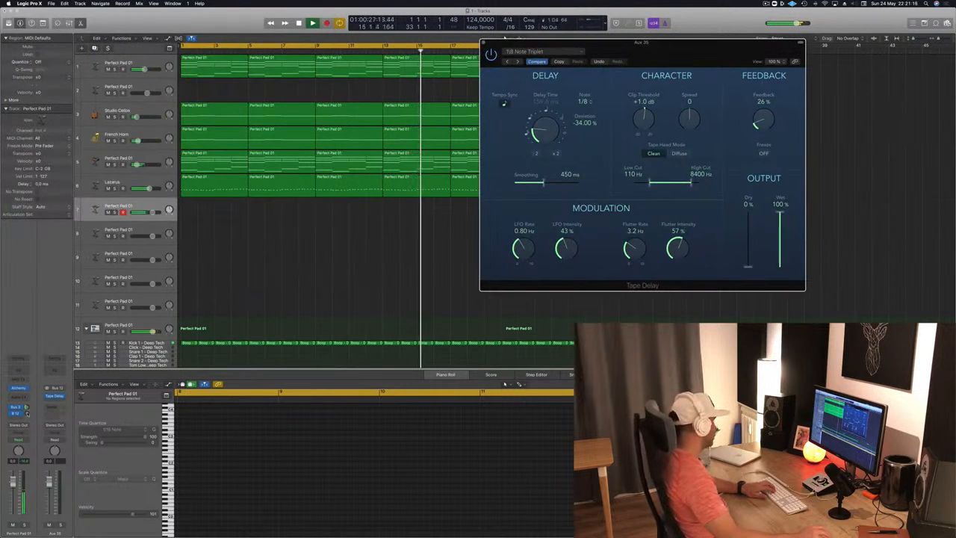
Step: Raise the Bus 12 send on the armed Perfect Pad 01 track and mute the Studio Cellos and French Horn tracks
left_click_drag(27, 413, 28, 410)
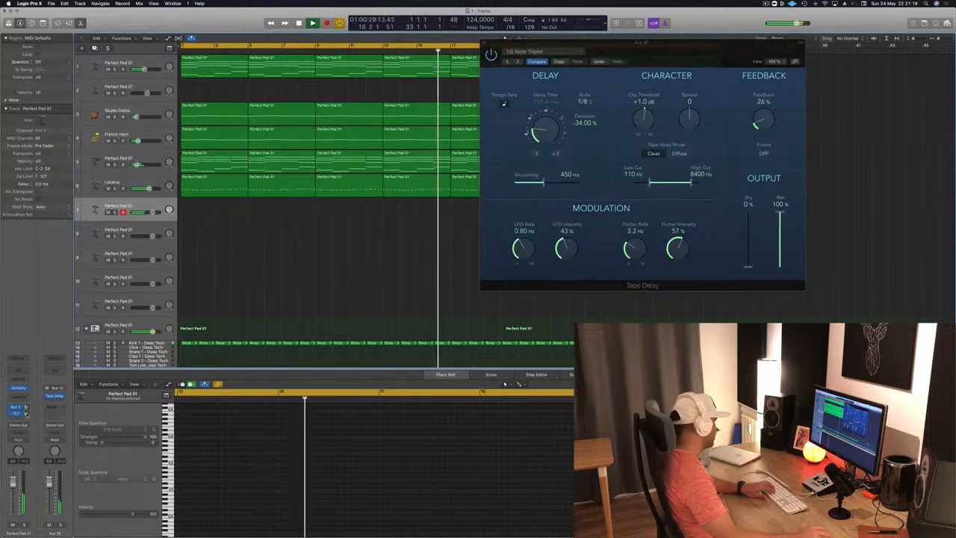
left_click_drag(28, 412, 28, 408)
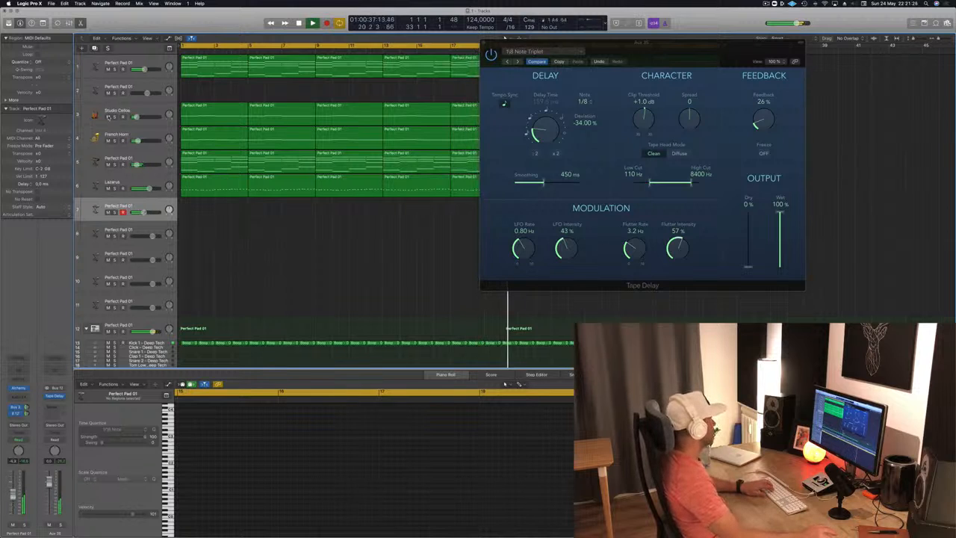
left_click_drag(108, 117, 108, 141)
left_click_drag(640, 53, 784, 73)
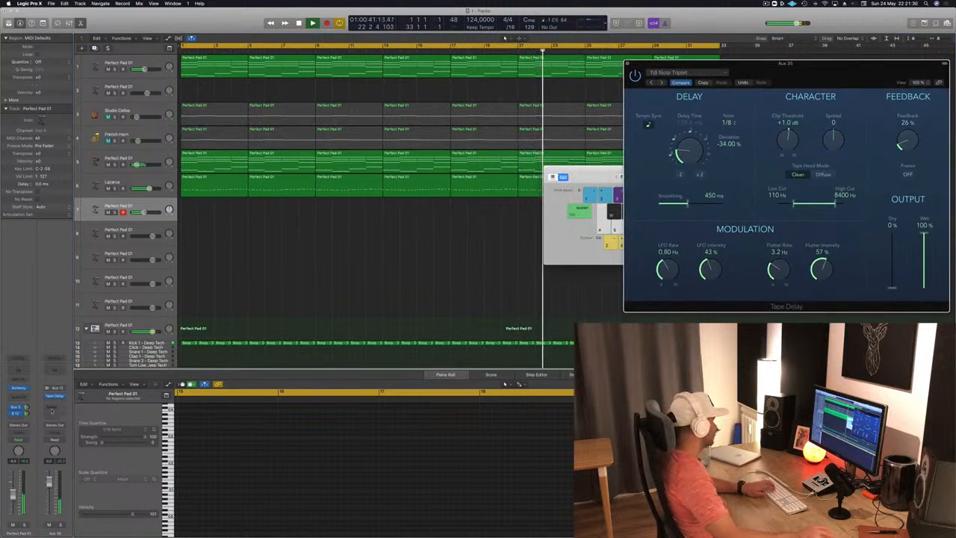
Step: Open the armed track's Alchemy synth and audition Perfect Pad 01's Gentle variation and the Brittle preset's Deep Metallic variation
left_click(18, 389)
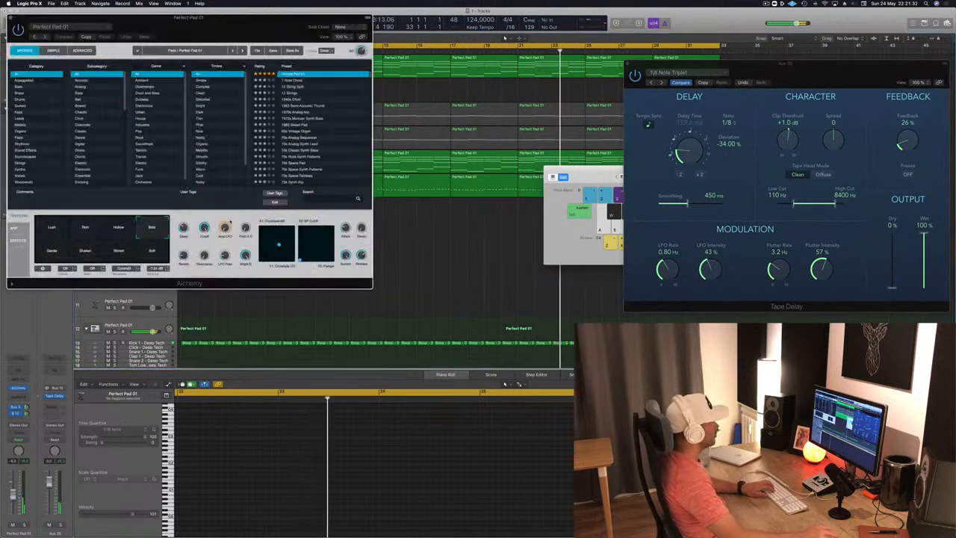
left_click_drag(266, 38, 539, 111)
left_click(325, 276)
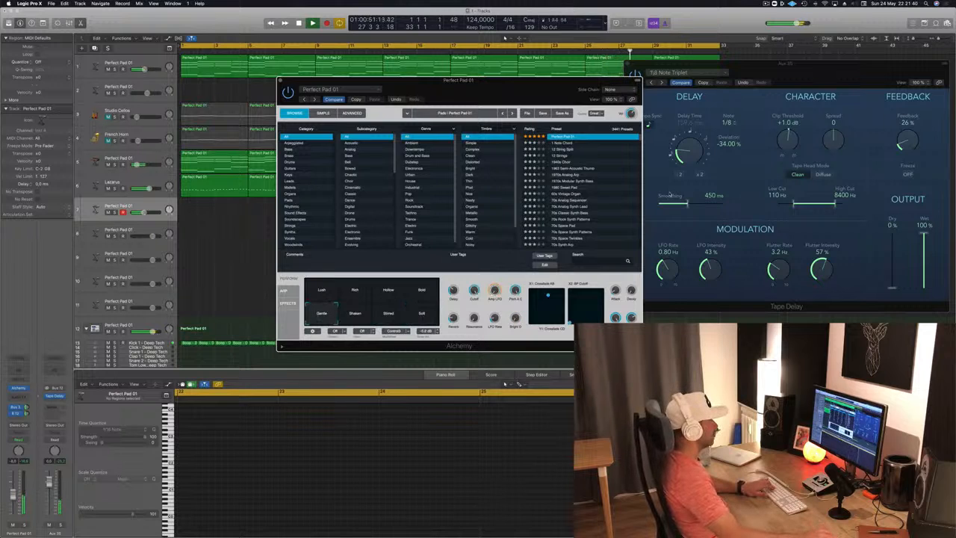
scroll(629, 168, "up", 3)
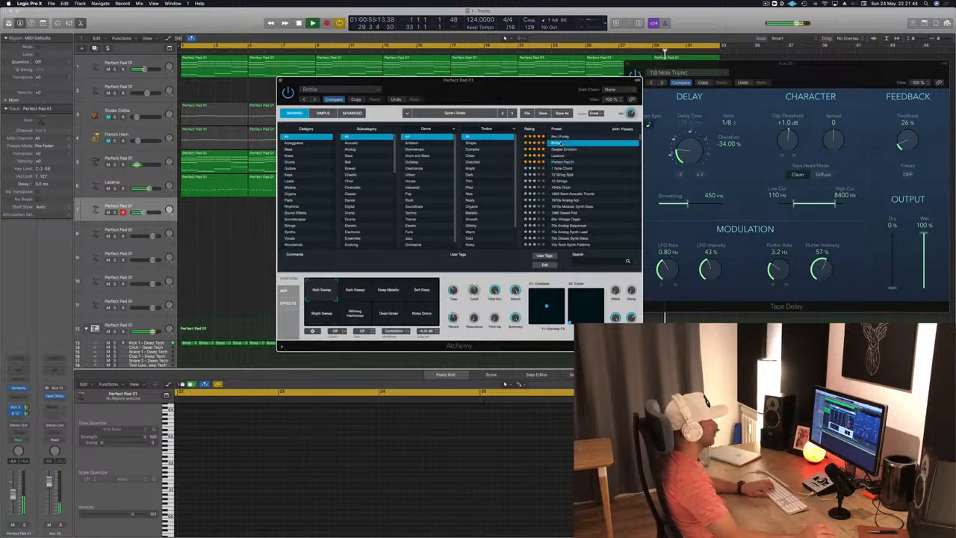
left_click(385, 296)
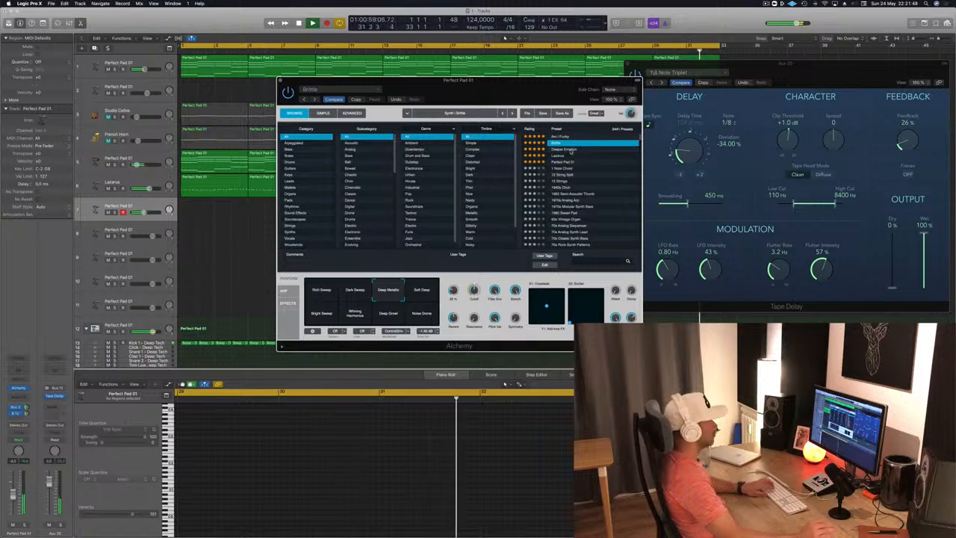
Step: Audition the Deeper Emotion preset's Vocal, Rattling, Broken String and Vibrato Pad variations, using a lower Musical Typing octave range
left_click(572, 149)
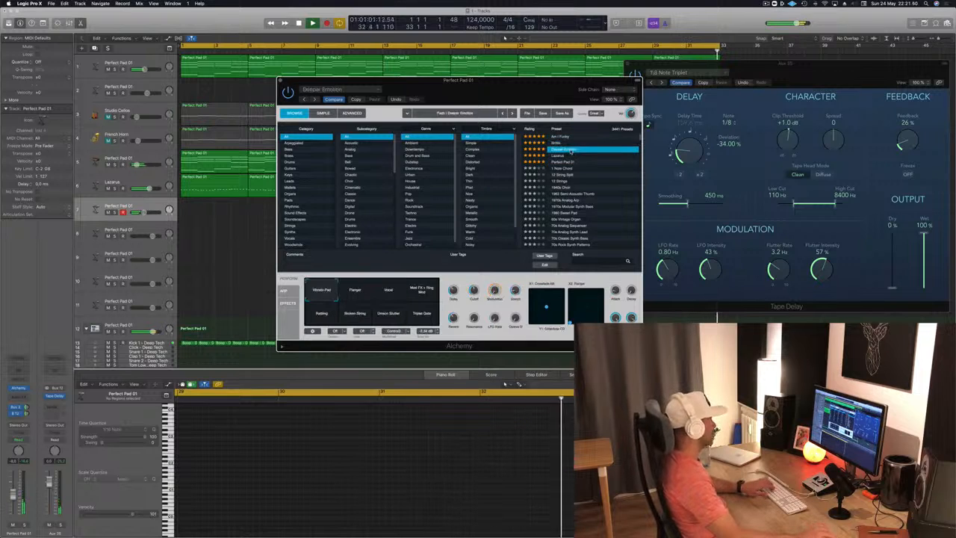
left_click(388, 291)
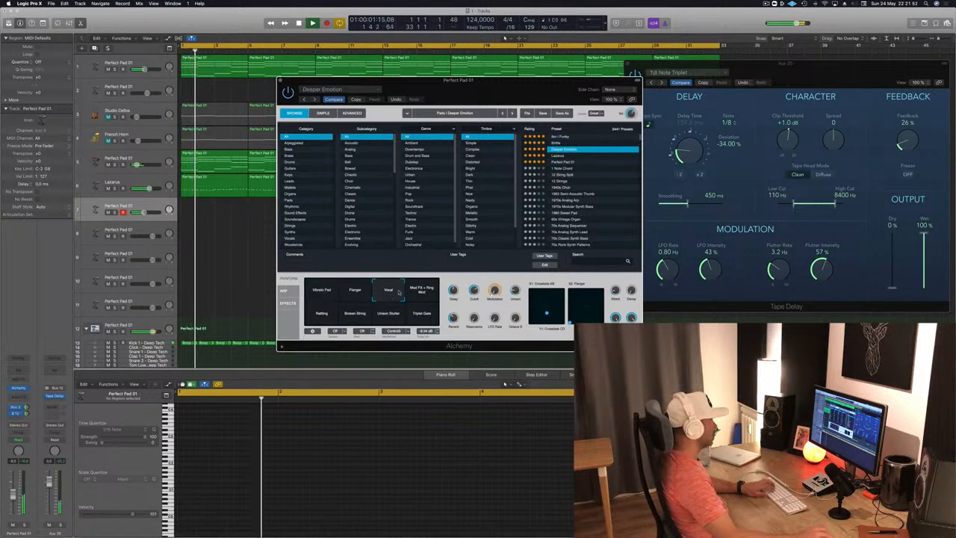
left_click_drag(517, 91, 380, 151)
left_click(591, 177)
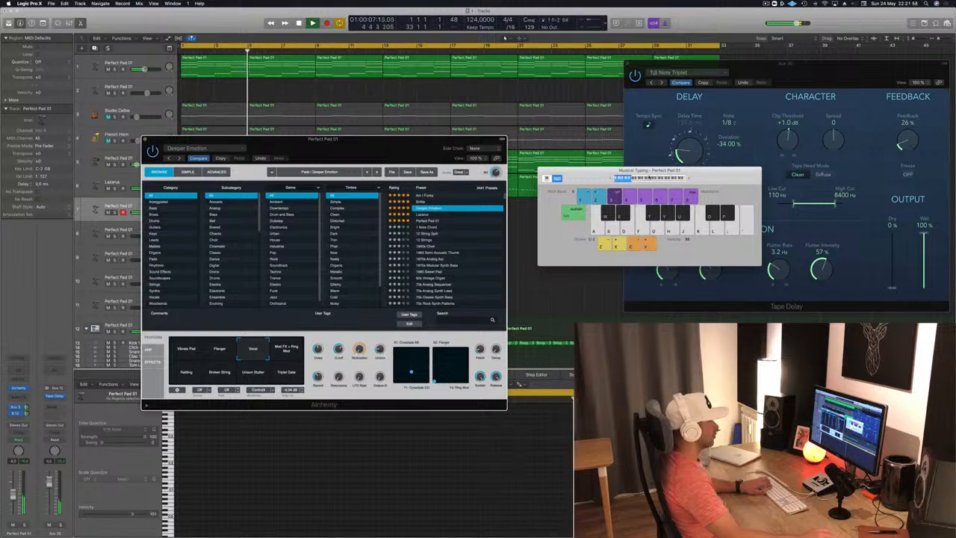
left_click_drag(375, 150, 705, 169)
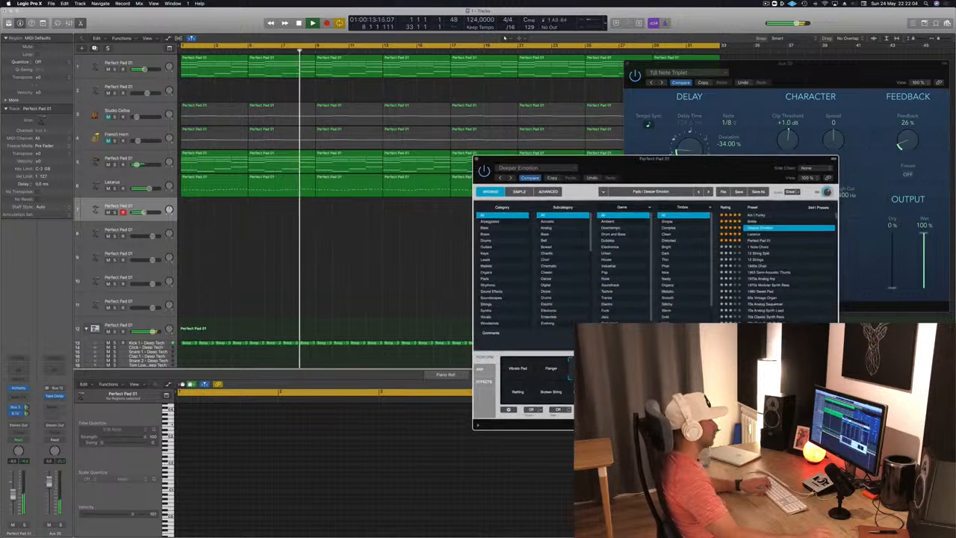
left_click(552, 394)
left_click(514, 368)
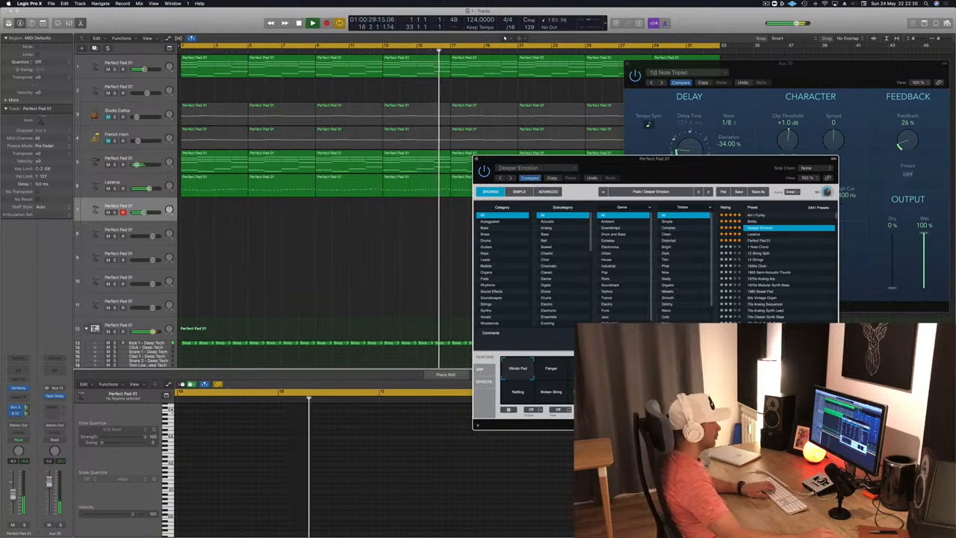
Step: Reload the Perfect Pad 01 preset in Alchemy and record a 12-bar melody on the armed track below Lazarus
left_click(759, 240)
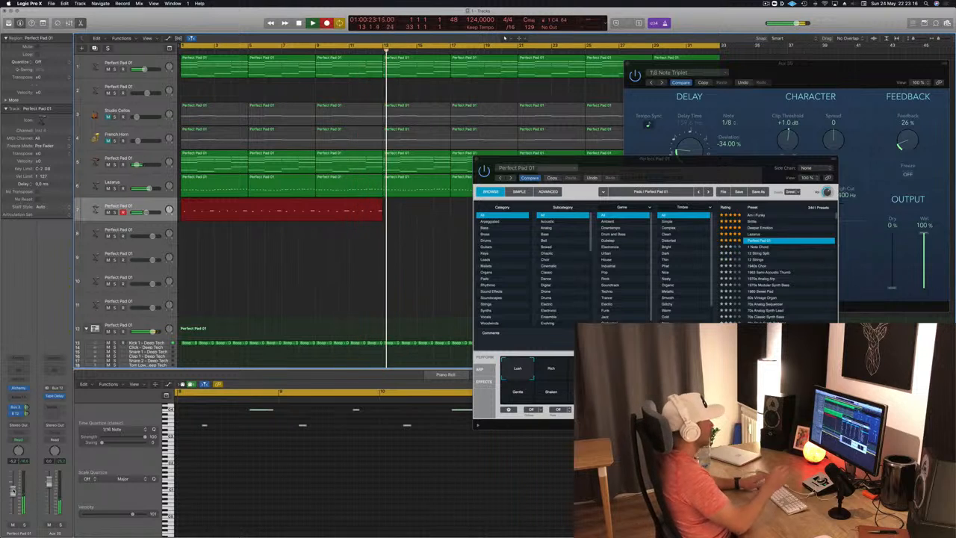
key("space")
key("space")
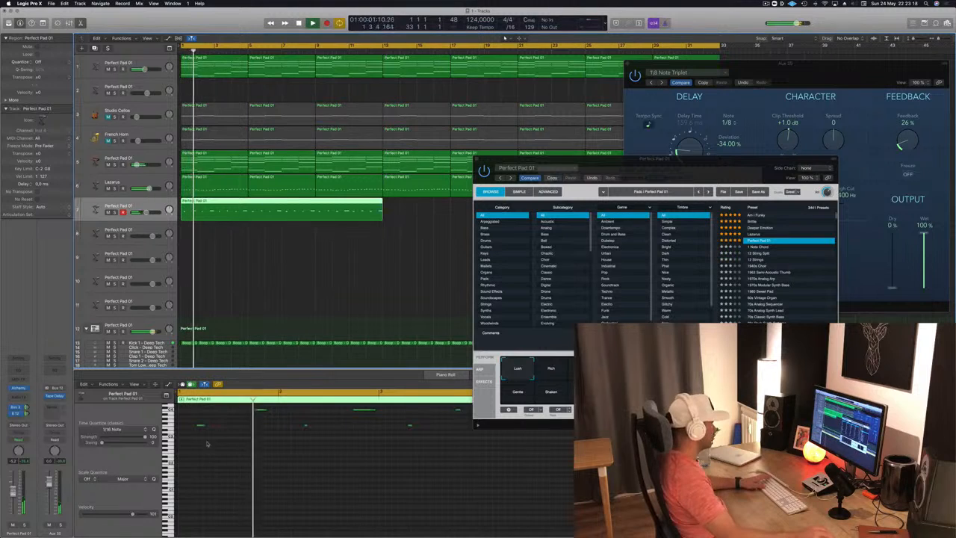
Step: Quantize all notes of the newly recorded region to 1/16 notes and replay it from the start
left_click(250, 462)
key("super+a")
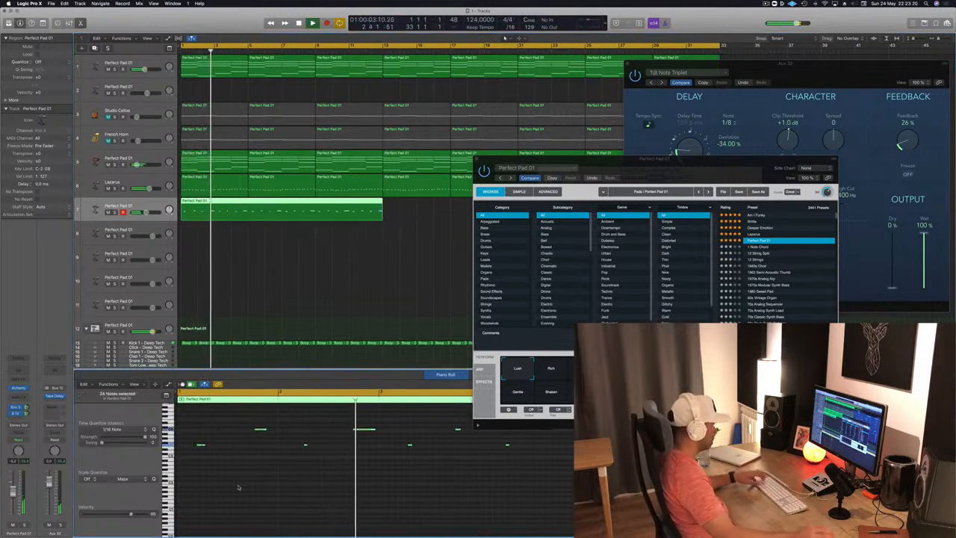
key("q")
left_click(240, 488)
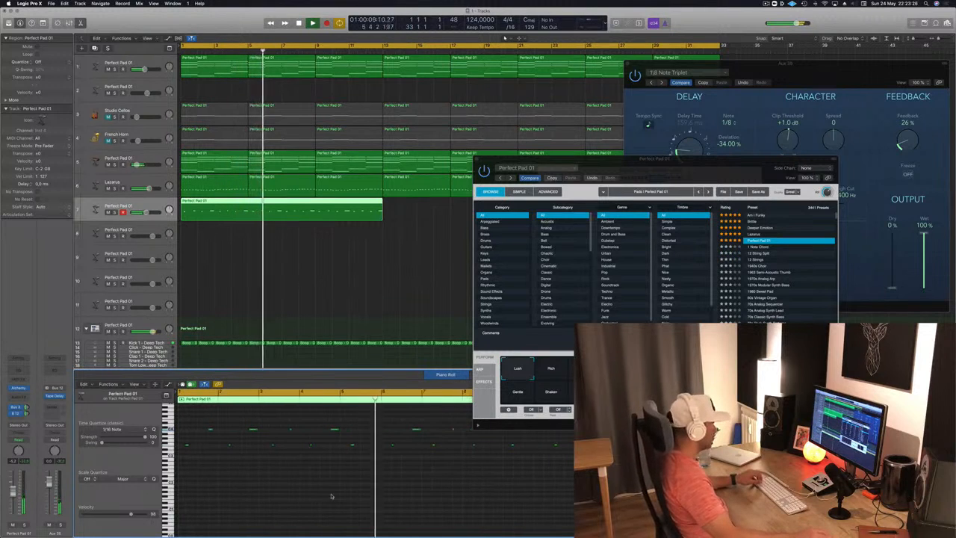
key("space")
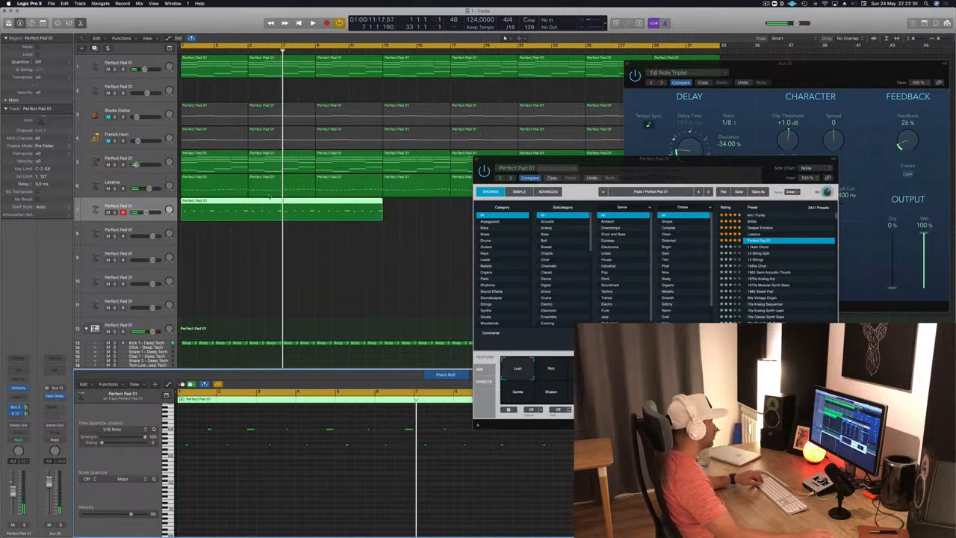
key("Return")
key("space")
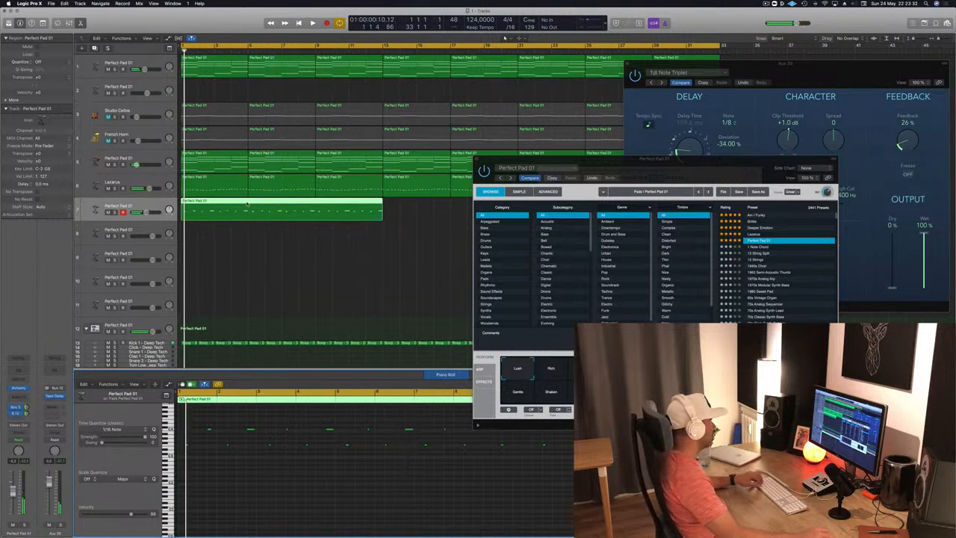
Step: Split the recorded region at bar 5, delete its first four bars and move the remaining eight bars to bar 1
double_click(247, 203, "super")
left_click(233, 209)
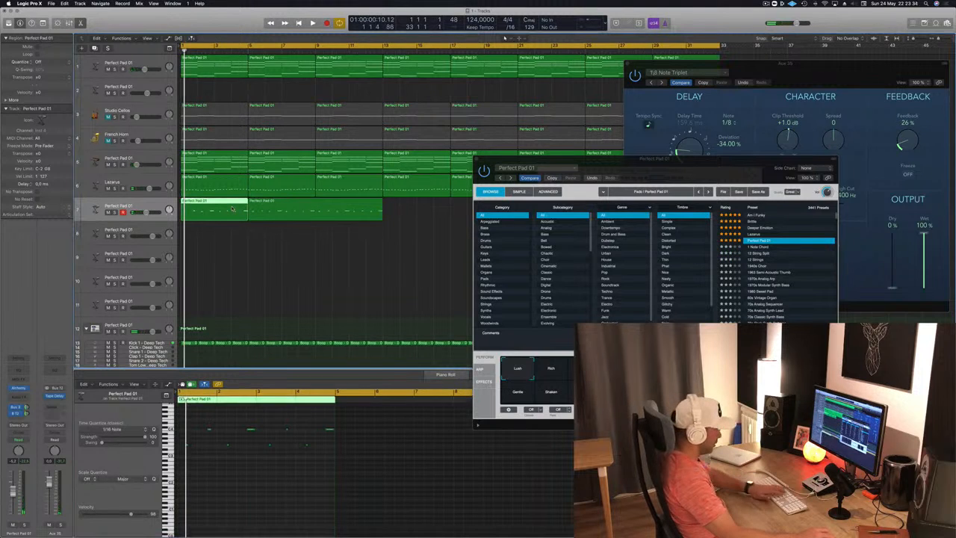
key("Delete")
left_click_drag(300, 210, 233, 210)
left_click(258, 487)
key("space")
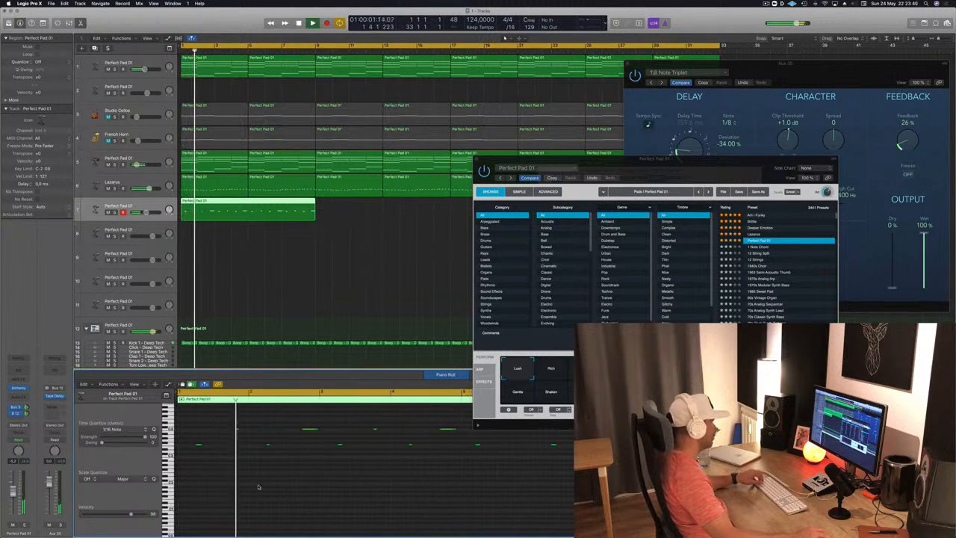
Step: Try shifting the region's second note a 1/16 earlier during playback, and nudge it back by the same amount
key("space")
key("space")
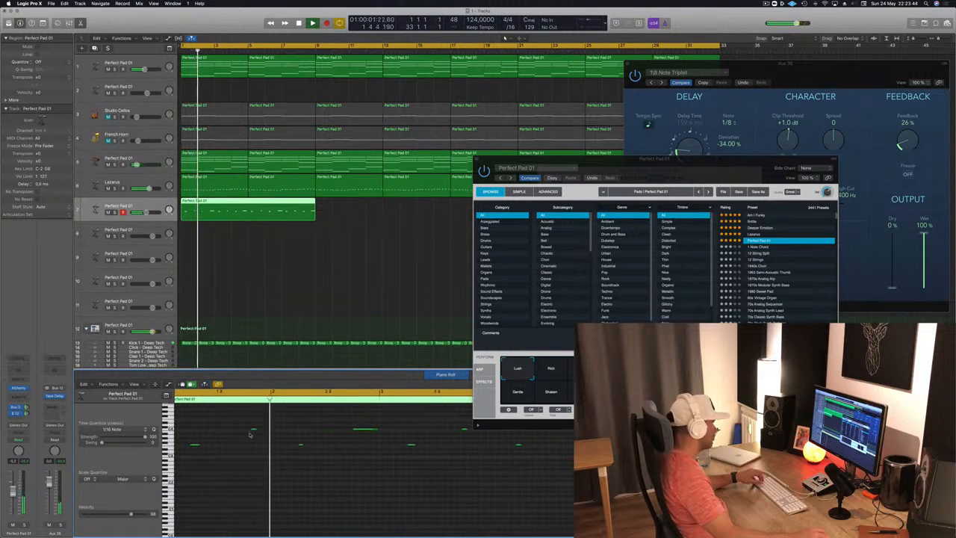
left_click_drag(255, 429, 248, 430)
key("Return")
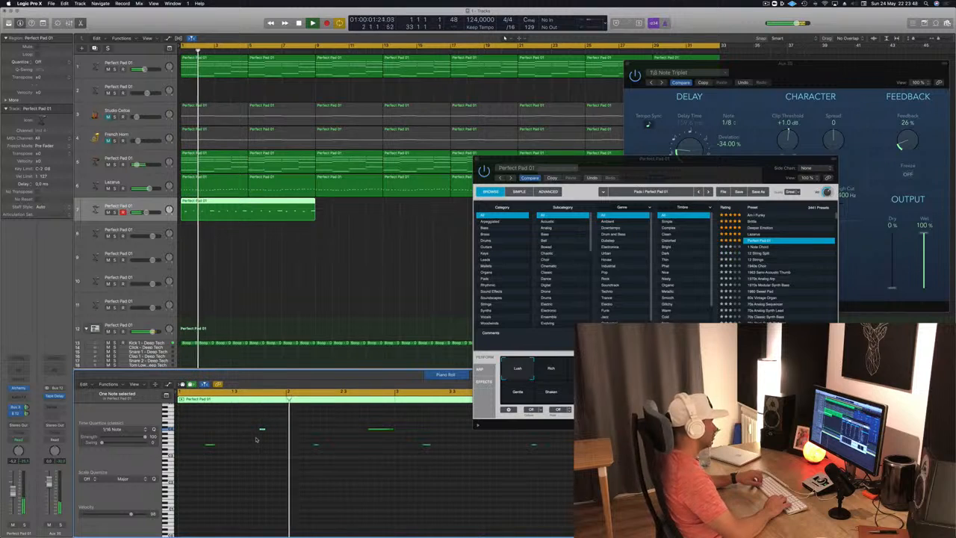
key("alt+Right")
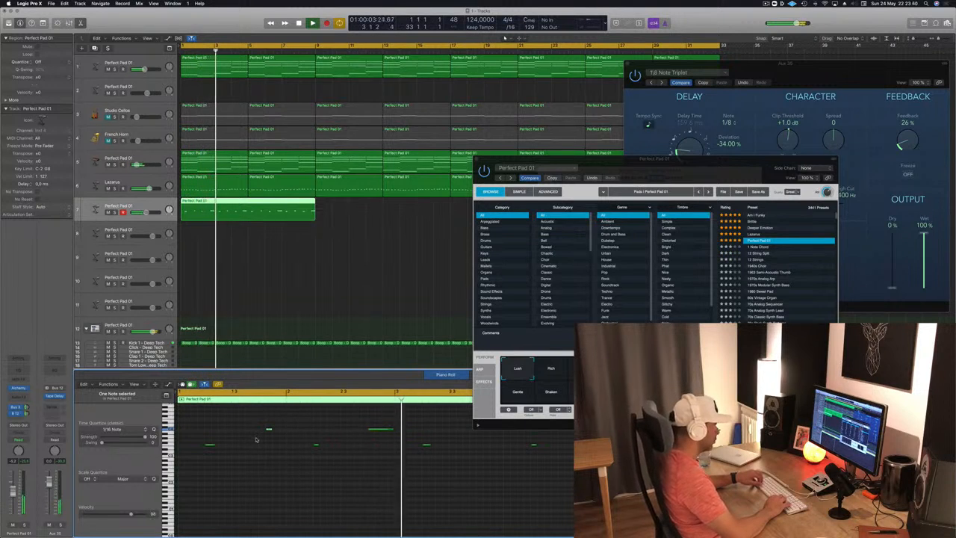
Step: Split the eight-bar region at bar 5 and delete its second half, keeping only the first four bars
left_click_drag(700, 160, 858, 126)
scroll(329, 297, "down", 2)
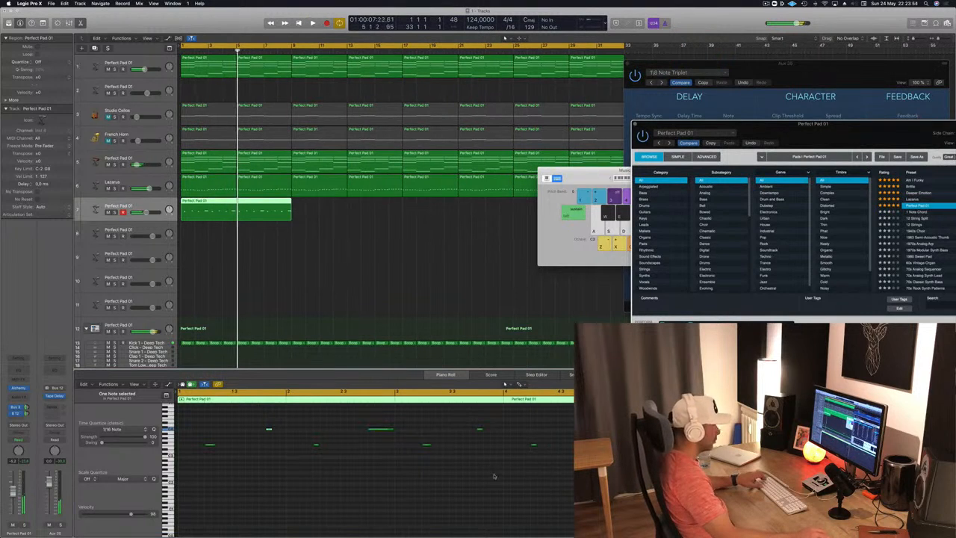
left_click(505, 384)
key("Return")
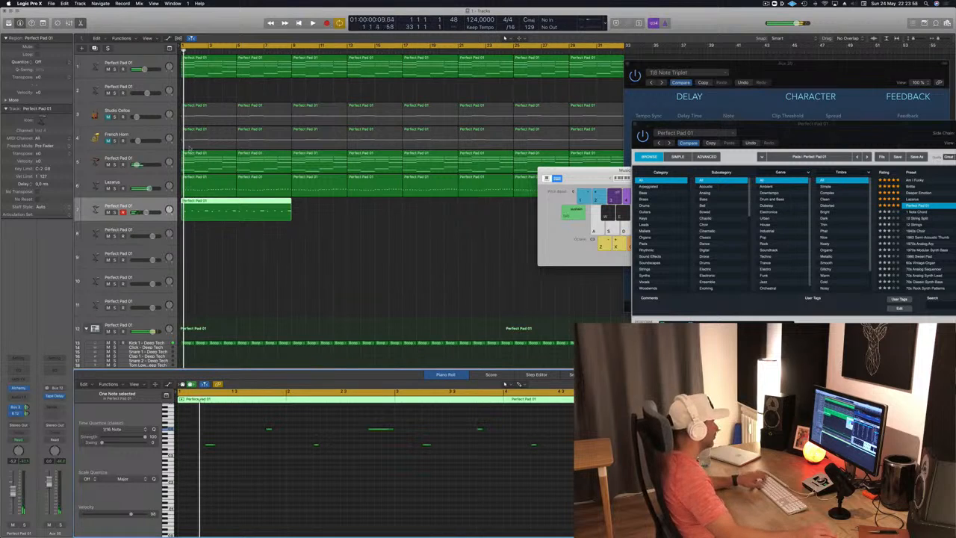
double_click(238, 203, "super")
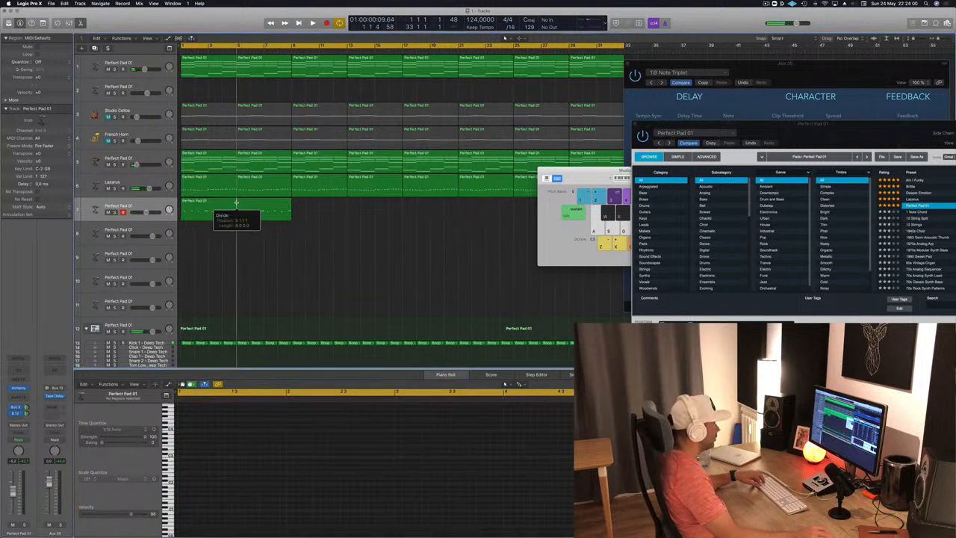
key("Delete")
key("space")
left_click(218, 209)
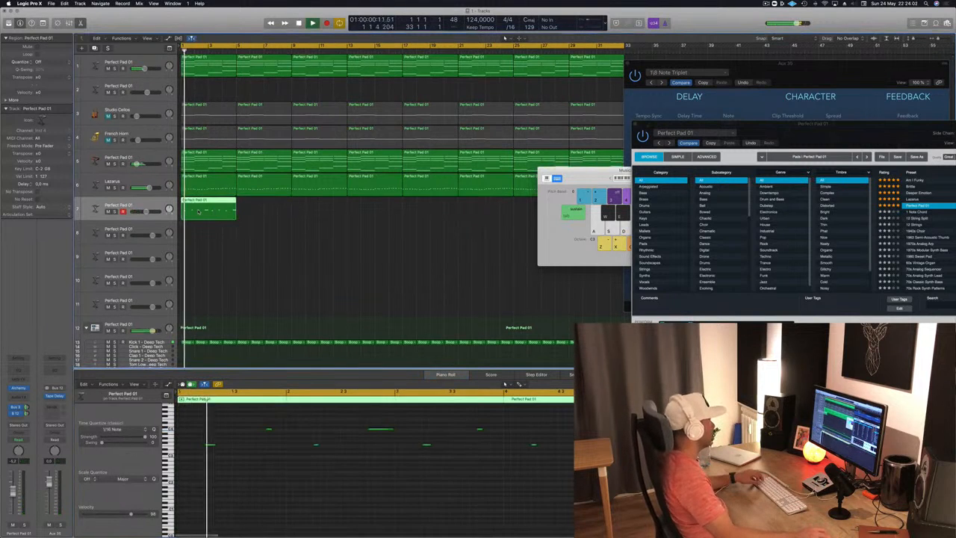
Step: Try moving the region's first note to the start of bar 1 and listen to the change
key("space")
left_click_drag(226, 437, 198, 456)
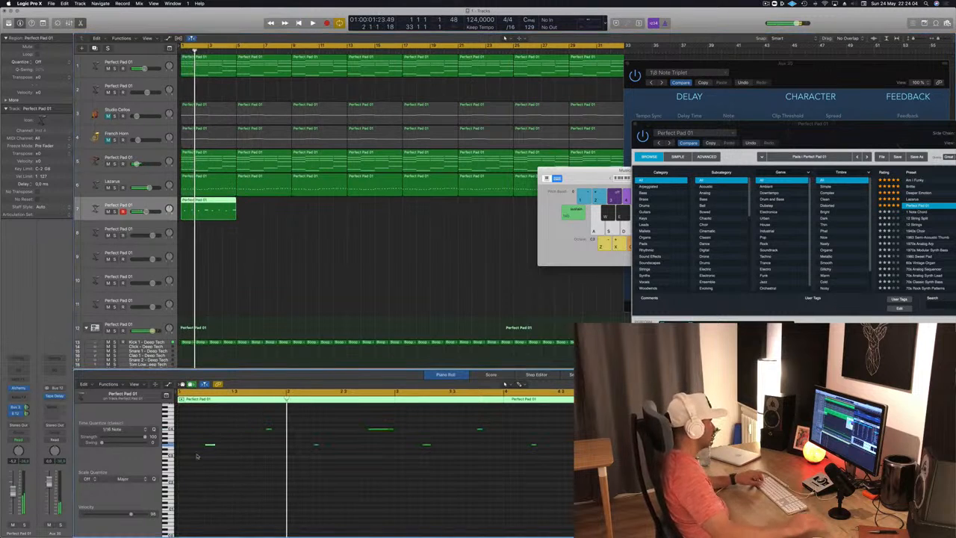
key("space")
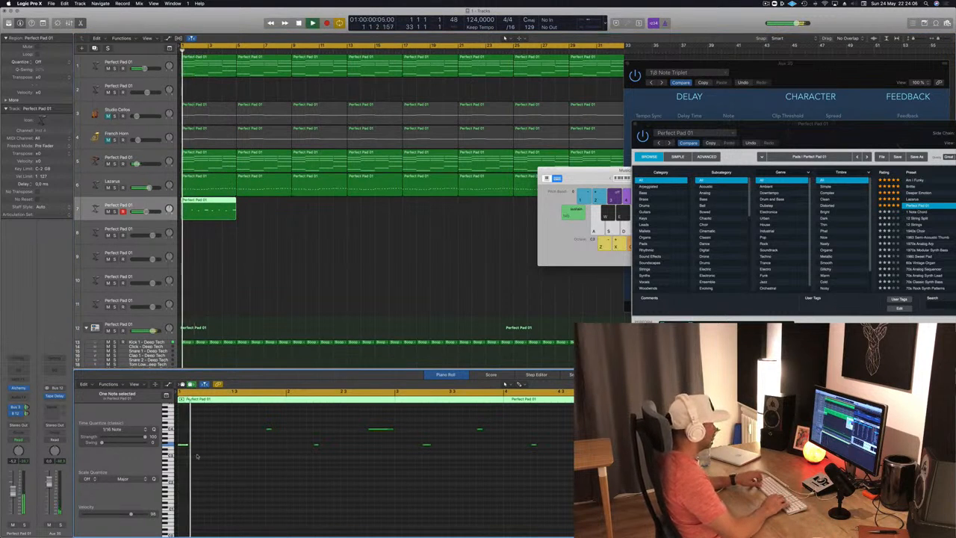
key("space")
key("space")
Step: Nudge the first note four 1/16 steps later to its former position, replaying the part to check its timing
key("alt+Right")
key("alt+Right")
key("alt+Right")
key("space")
key("space")
key("alt+Right")
key("space")
key("space")
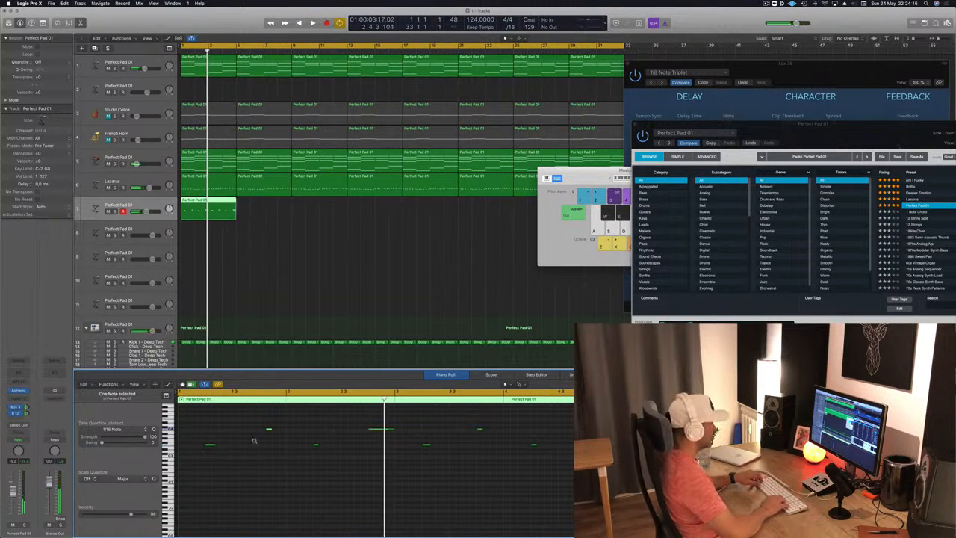
Step: Duplicate the four-bar melody region on track 7 until copies run through bar 16
key("space")
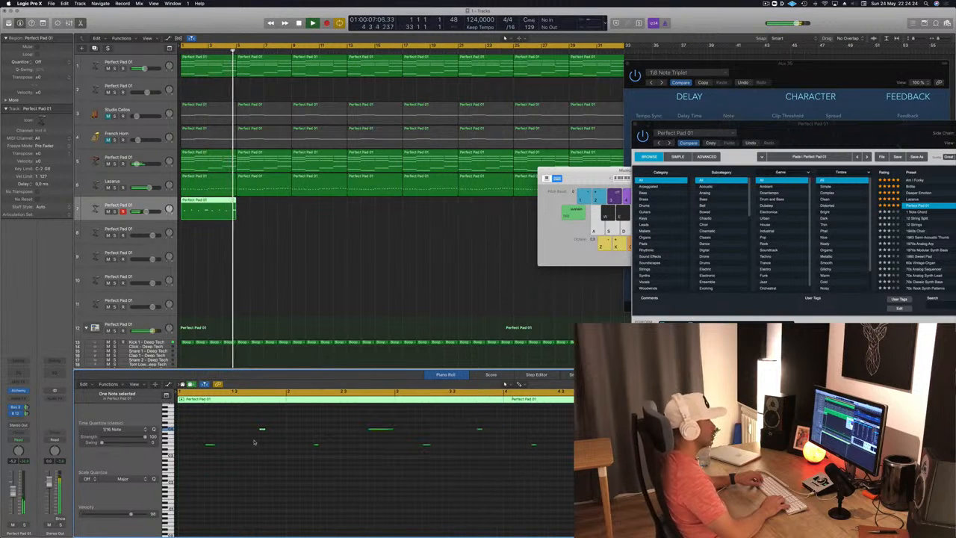
key("space")
left_click_drag(207, 209, 263, 207)
left_click_drag(348, 206, 323, 209)
left_click_drag(603, 177, 836, 184)
key("super+Left")
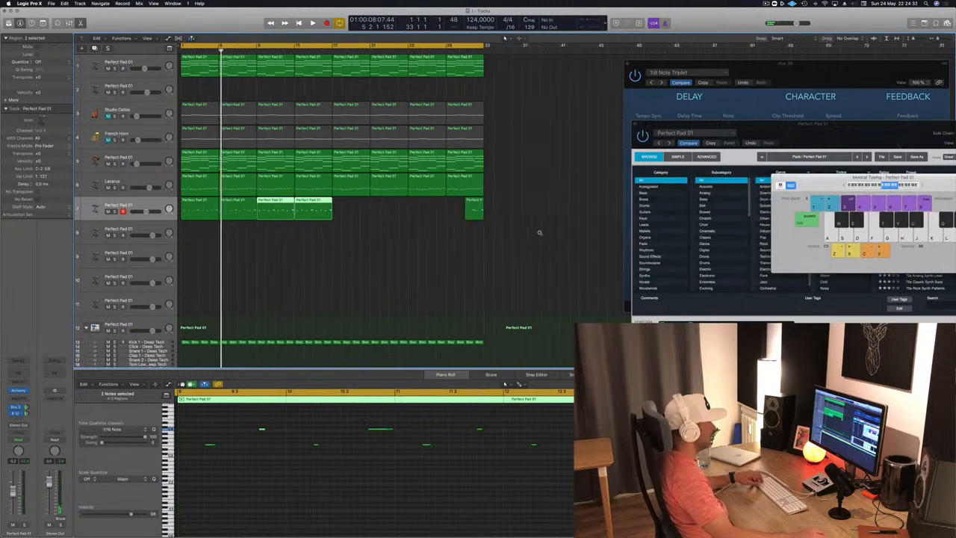
Step: Delete the stray region near bar 31 on track 7 and copy the four melody regions to bar 17, filling 32 bars
left_click_drag(442, 216, 500, 213)
key("Delete")
left_click_drag(388, 210, 196, 217)
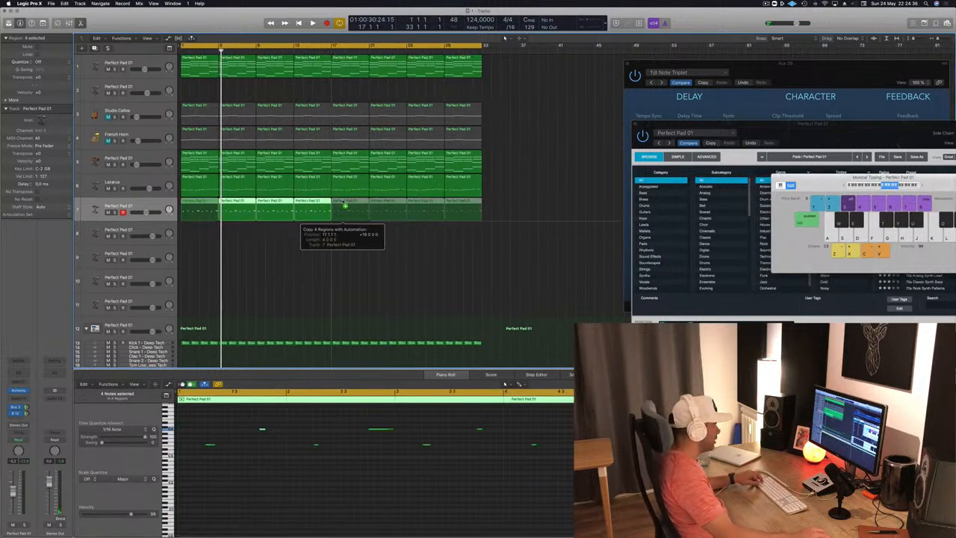
key("super+r")
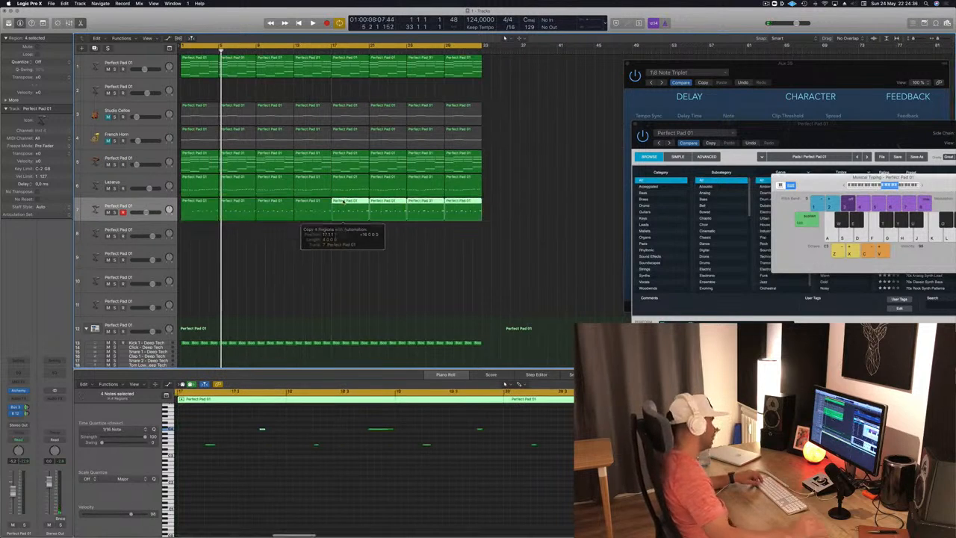
Step: Play the arrangement from bar 1 to check how the repeated melody fits with the other parts
left_click(305, 268)
key("Return")
key("space")
key("super+Right")
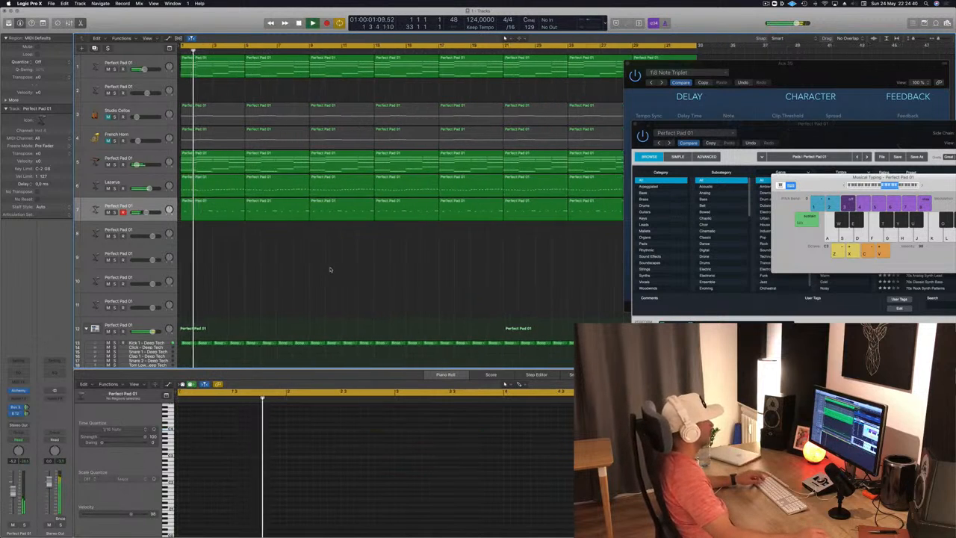
key("super+Left")
key("Return")
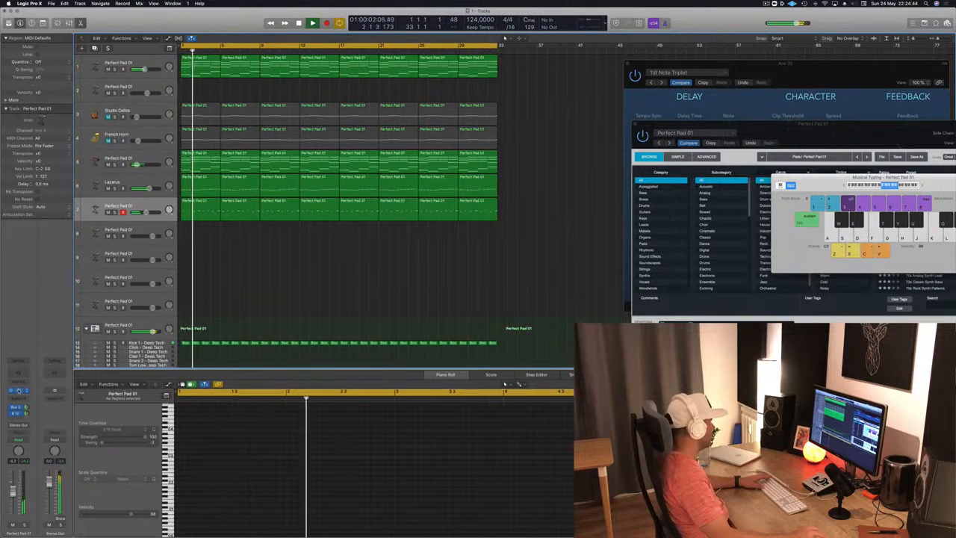
Step: Open the melody track's Alchemy synth and audition its Rich, Hollow, Bold, Gentle, Shaken, Stirred and Soft snapshots during playback
left_click(18, 390)
left_click(19, 391)
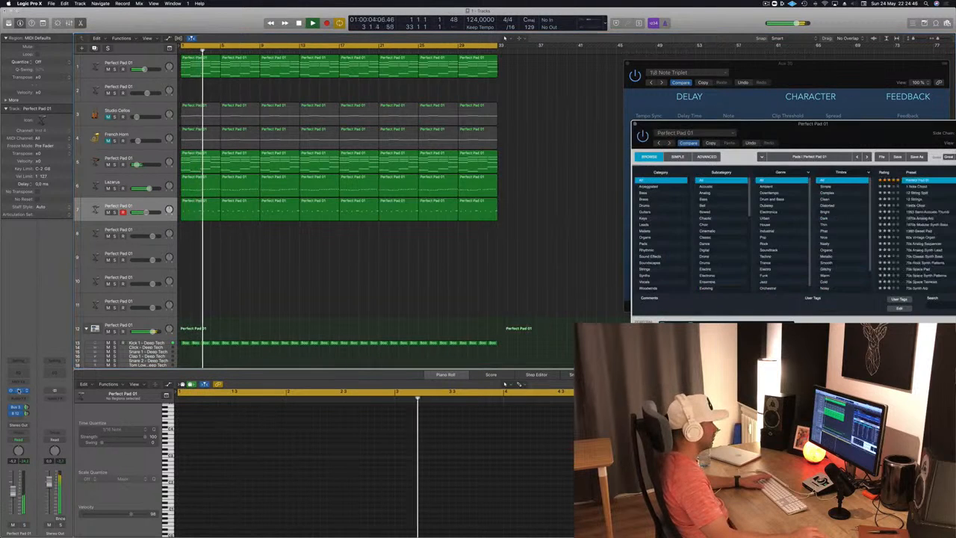
left_click_drag(799, 142, 488, 174)
left_click(401, 365)
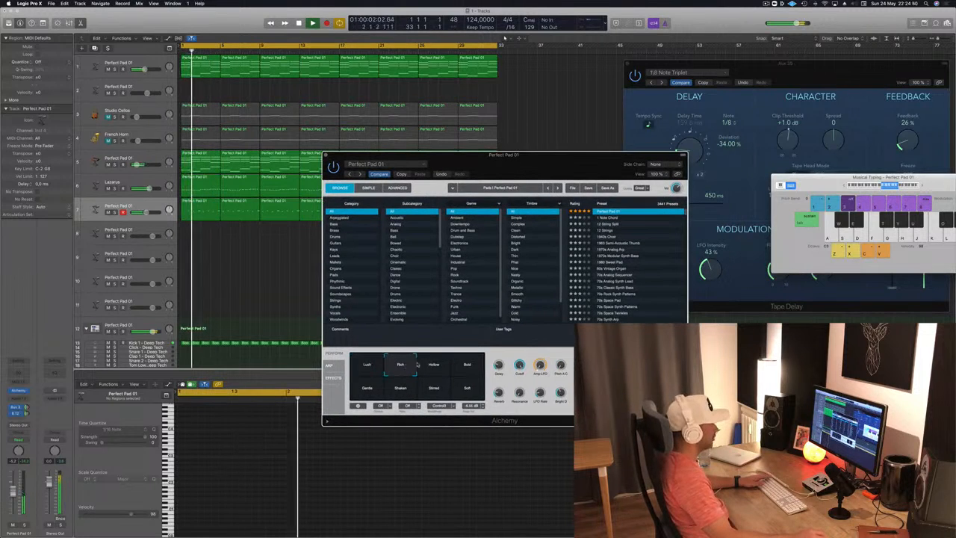
left_click(434, 365)
left_click(469, 365)
left_click(368, 389)
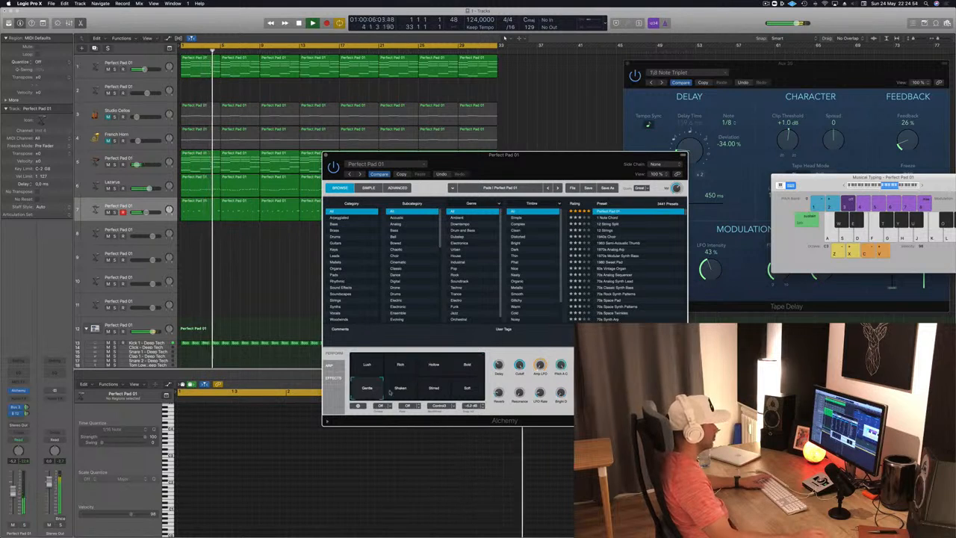
left_click(403, 391)
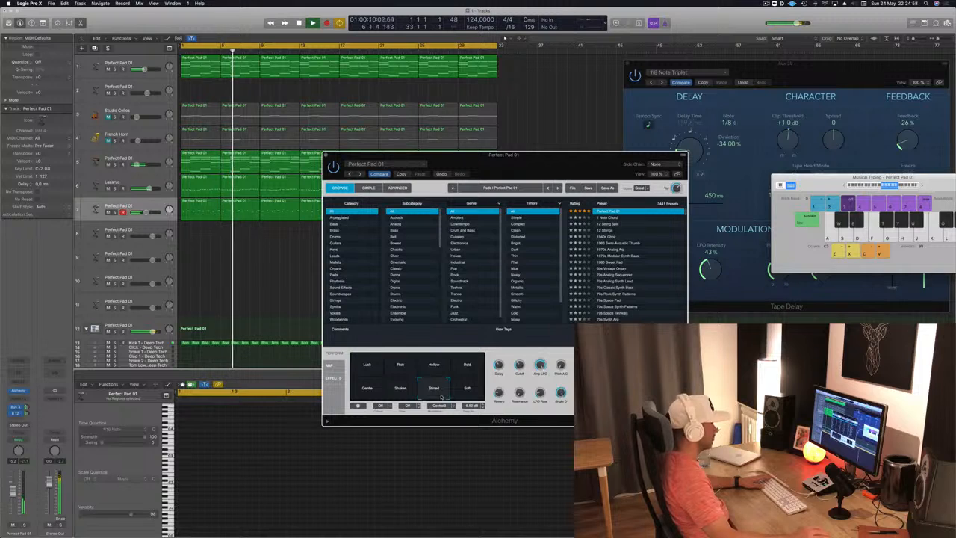
left_click(473, 393)
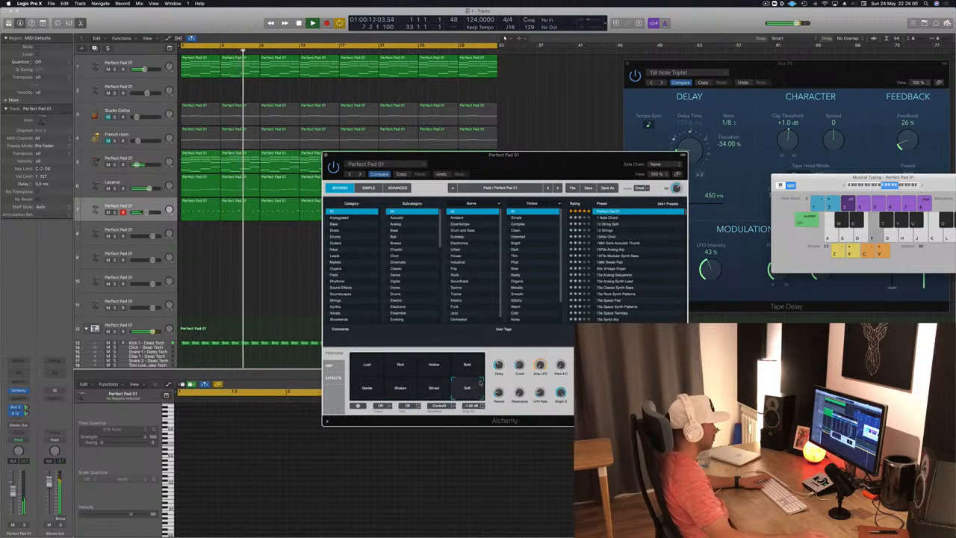
Step: Try the Bold snapshot with an adjusted Cutoff, switch the melody synth to Lush and close its window
left_click(468, 364)
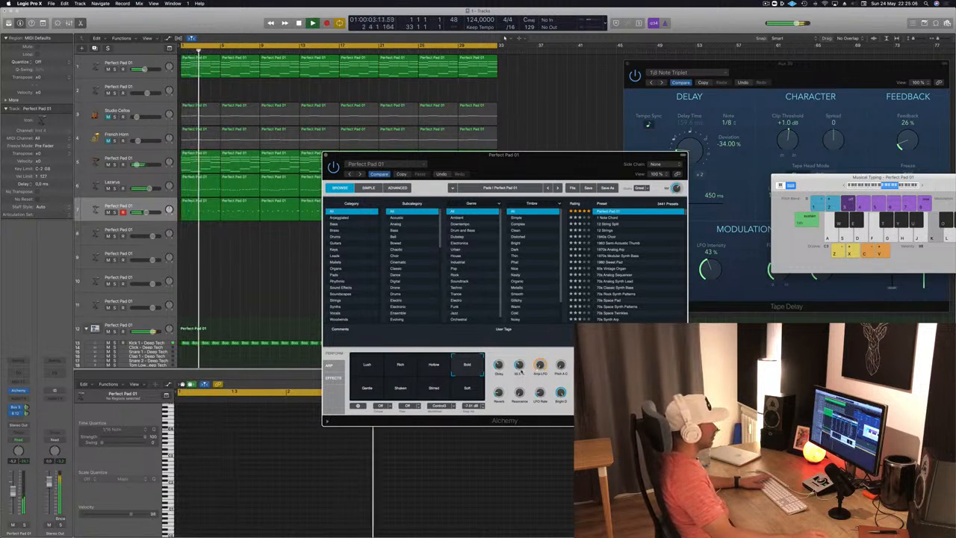
left_click_drag(520, 373, 520, 370)
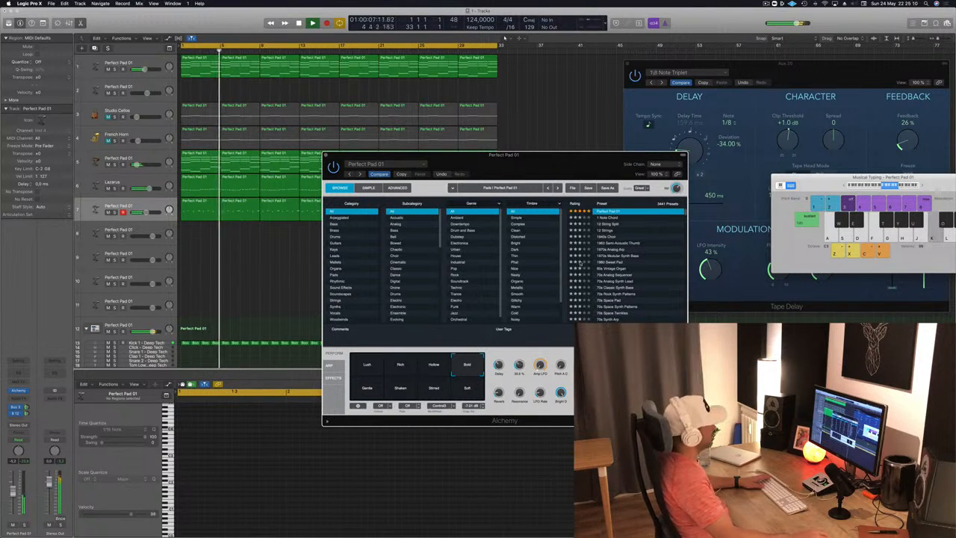
left_click_drag(533, 165, 677, 139)
left_click(514, 340)
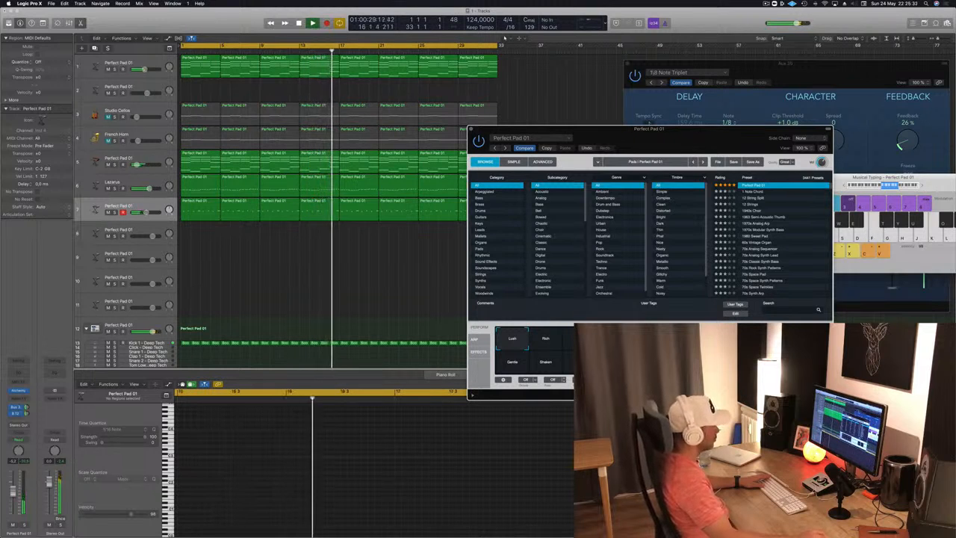
left_click_drag(678, 133, 617, 139)
key("Return")
left_click(409, 135)
key("Return")
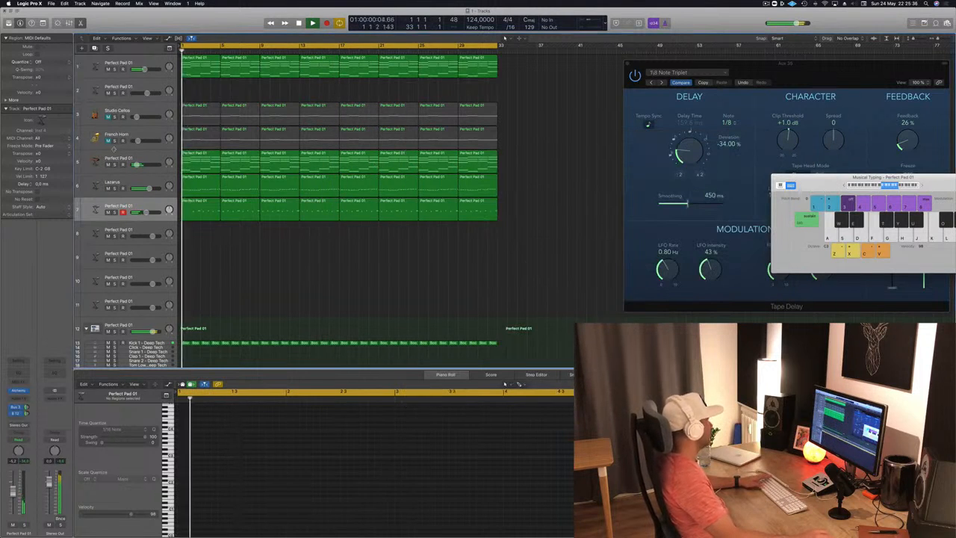
Step: Audition the French Horn track, mute it again, and unmute Studio Cellos with an adjusted volume
left_click(108, 141)
key("k")
left_click(136, 138)
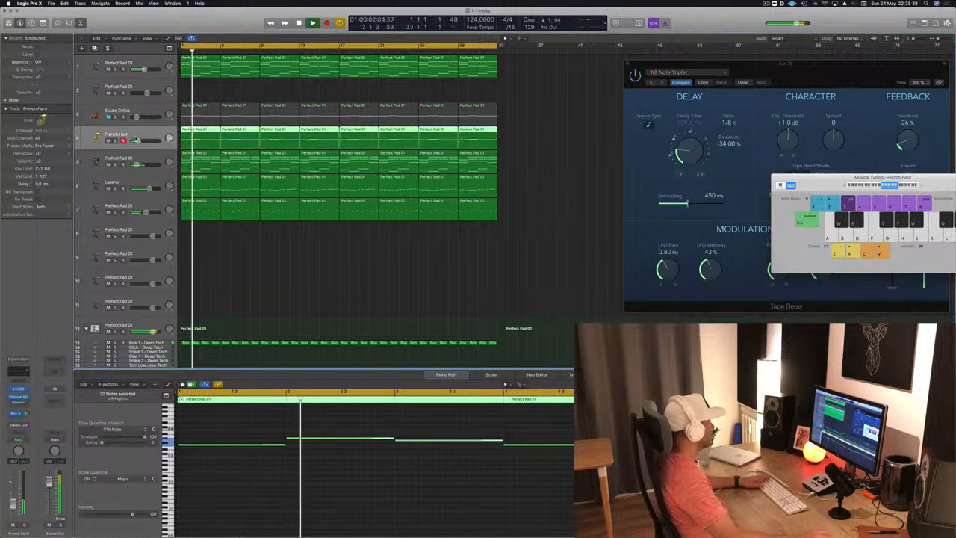
left_click(109, 141)
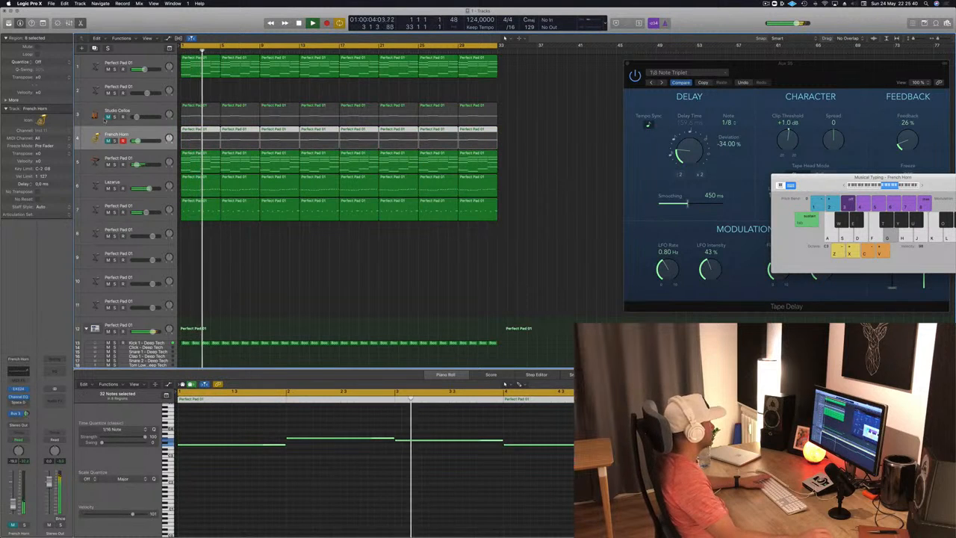
left_click(109, 118)
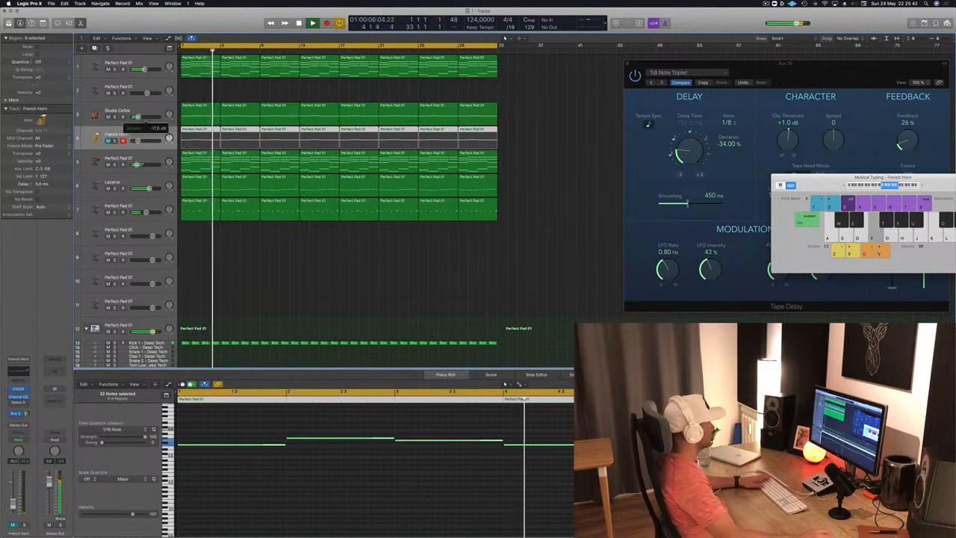
left_click_drag(143, 140, 136, 140)
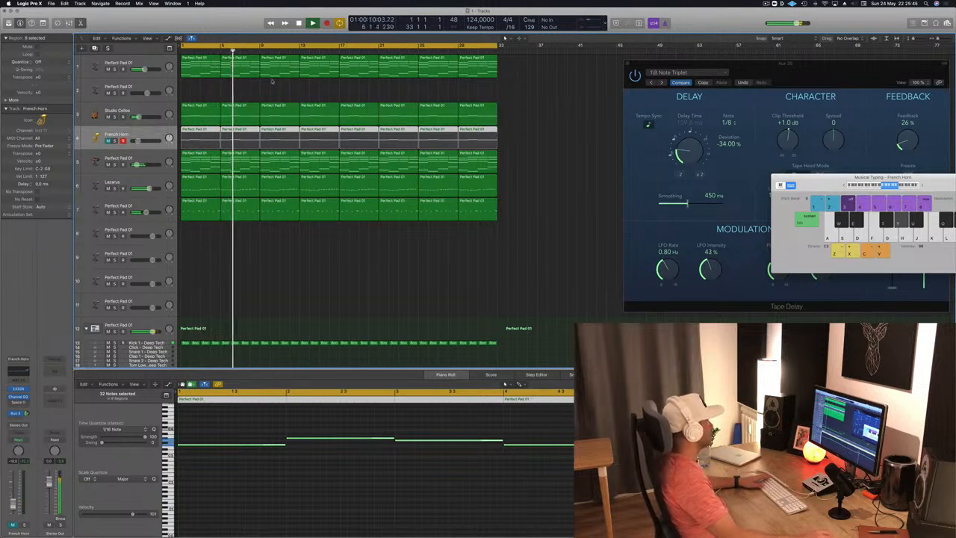
Step: Select the empty track 2 and open its Alchemy synth, moving the window clear of the arrangement
left_click(244, 92)
left_click(146, 86)
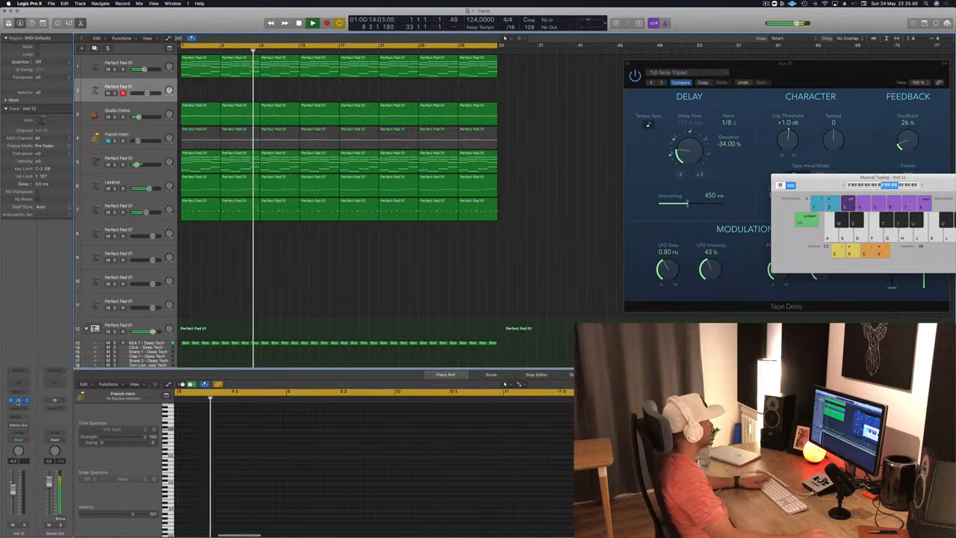
left_click(20, 402)
left_click_drag(196, 41, 726, 194)
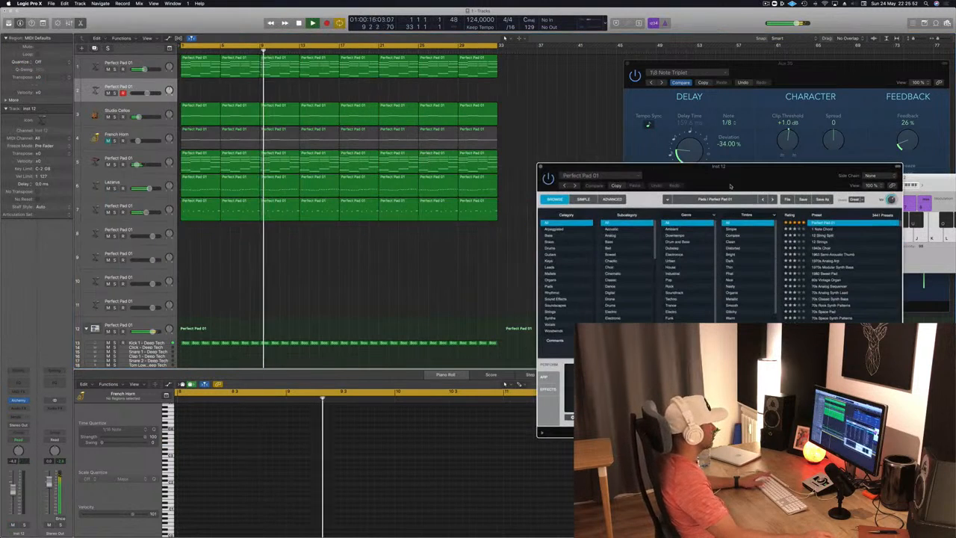
Step: Copy the first region of track 1 to bar 1 of track 2 and delete its upper notes, keeping only the lowest line
left_click(222, 64)
left_click_drag(195, 65, 196, 89)
scroll(219, 446, "down", 2)
left_click_drag(228, 424, 494, 465)
key("Delete")
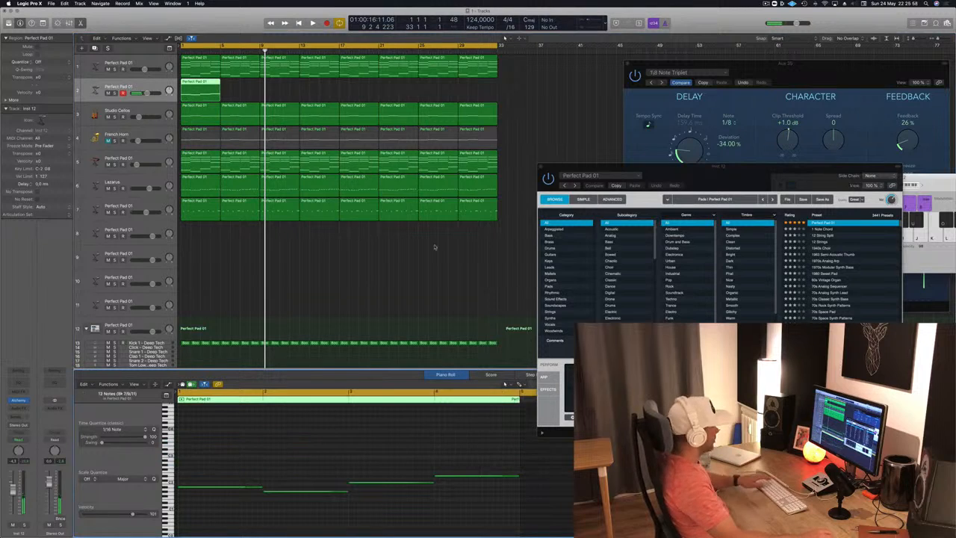
Step: Duplicate the low-line region on track 2 across all 32 bars and play it from the start
left_click_drag(194, 84, 288, 94)
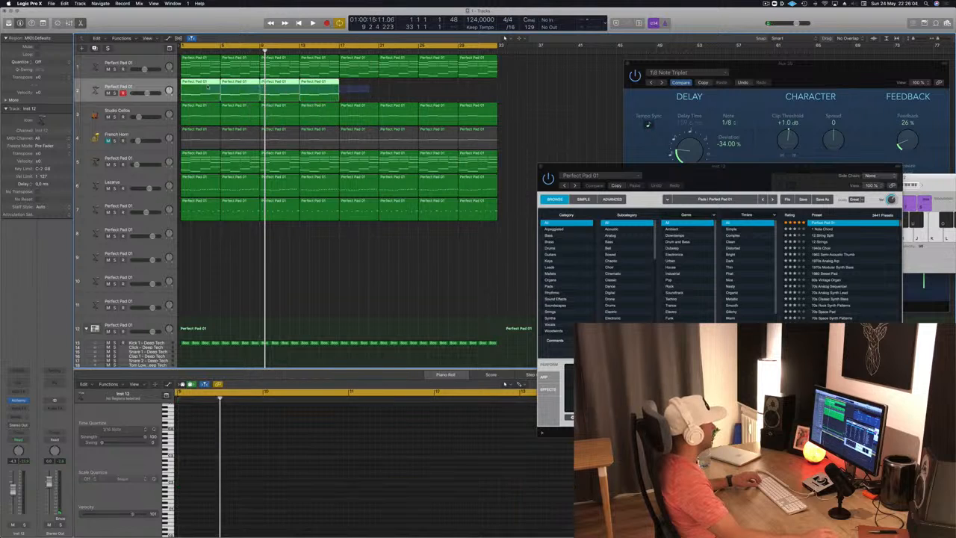
left_click_drag(211, 87, 359, 94)
key("Return")
key("space")
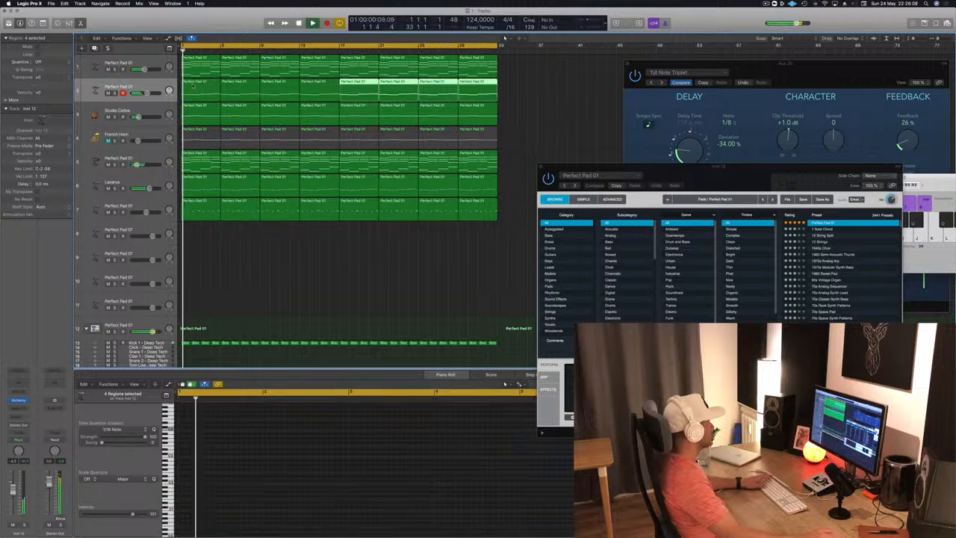
Step: Load the Vintage Brassy Sweep preset from Alchemy's Brass category on track 2 and start playback
left_click(20, 402)
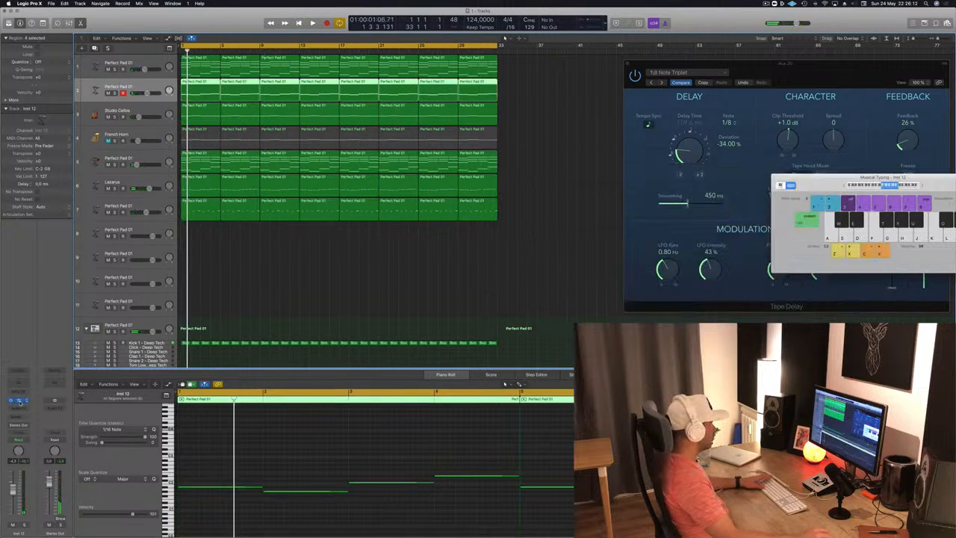
left_click(20, 401)
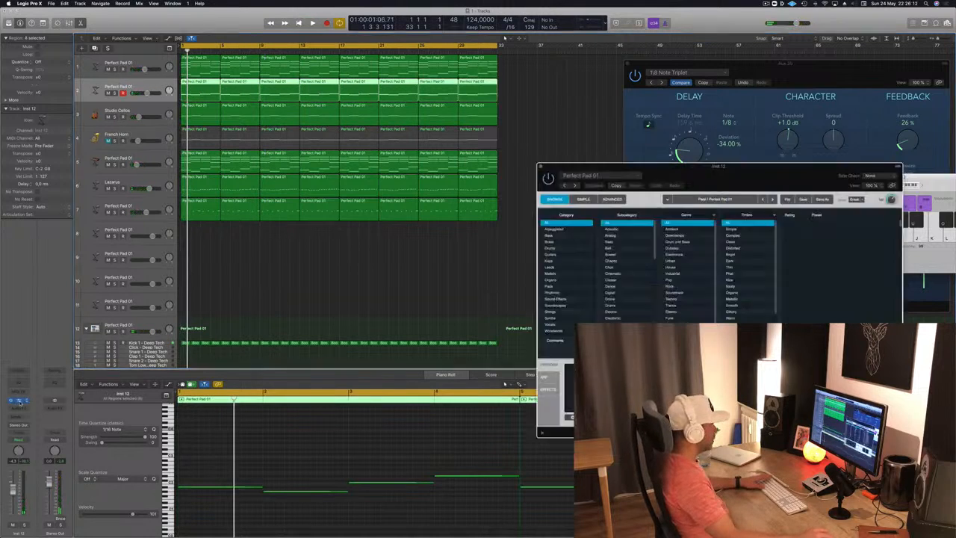
left_click(550, 242)
left_click_drag(693, 181, 501, 179)
scroll(617, 254, "down", 3)
left_click(617, 322)
left_click_drag(509, 157, 602, 157)
key("space")
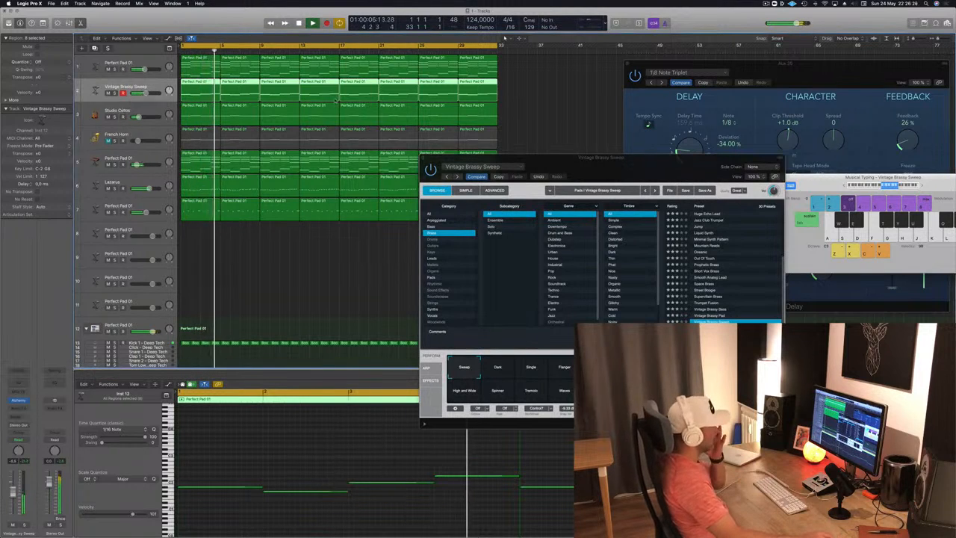
Step: Audition the Vintage Brassy Pad and Vintage Brassy Bass presets during playback and load Trumpet Fusion on track 2
left_click_drag(637, 159, 467, 108)
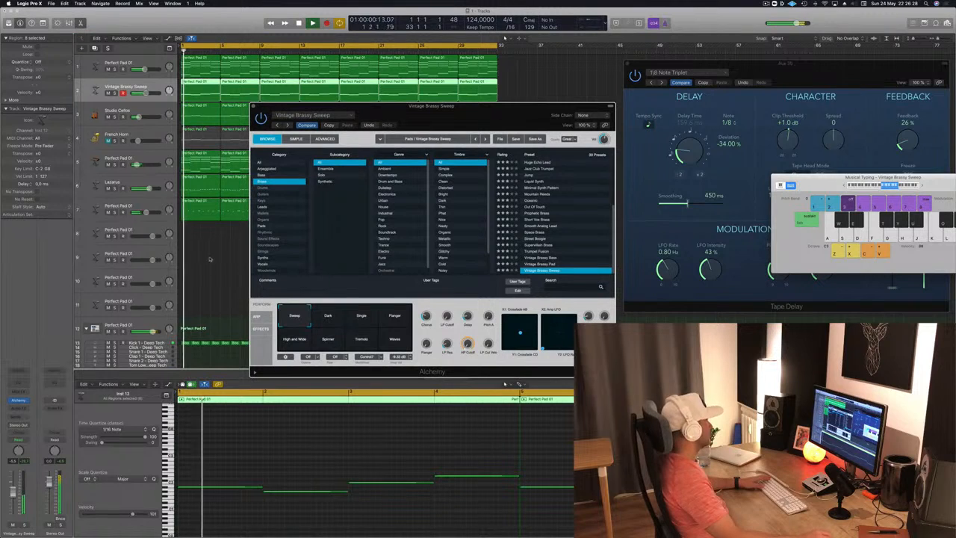
left_click(333, 454)
key("space")
key("space")
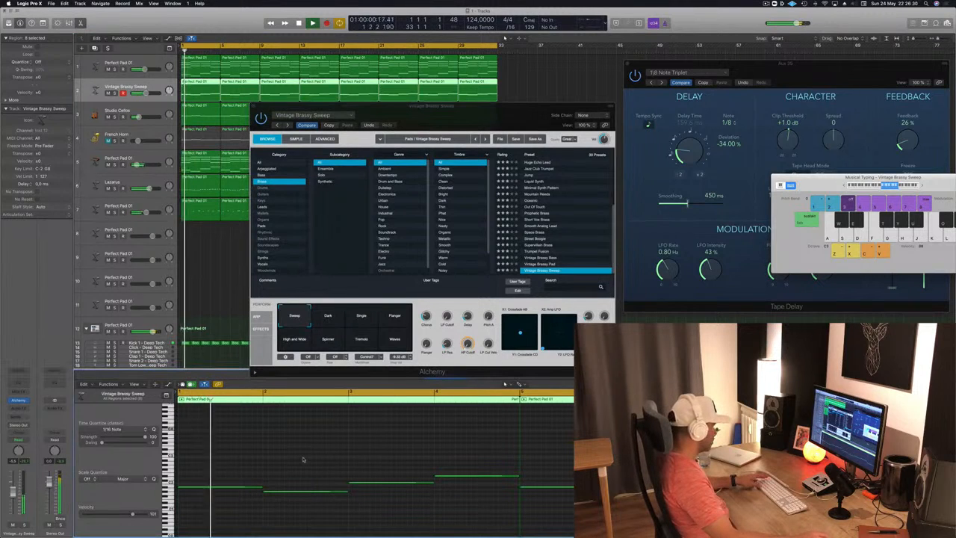
left_click(550, 264)
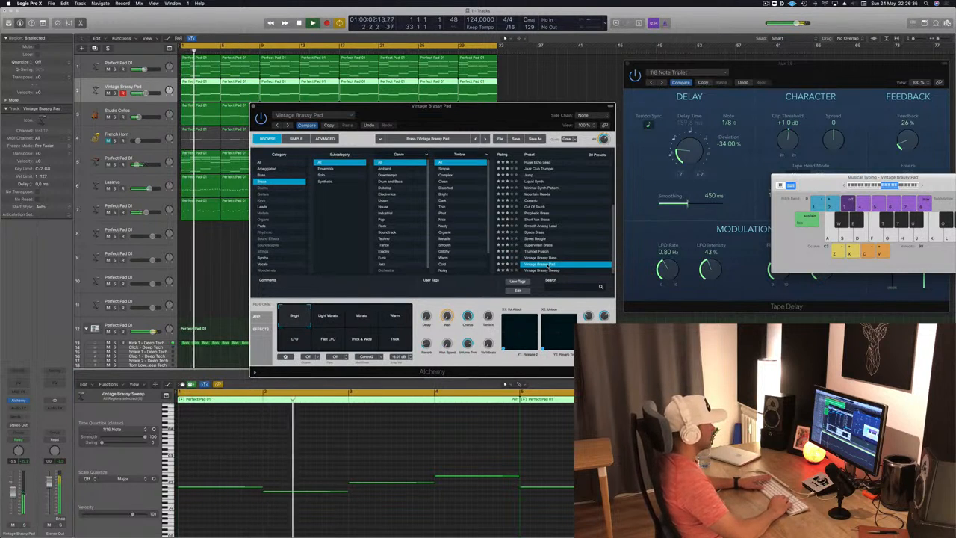
key("Up")
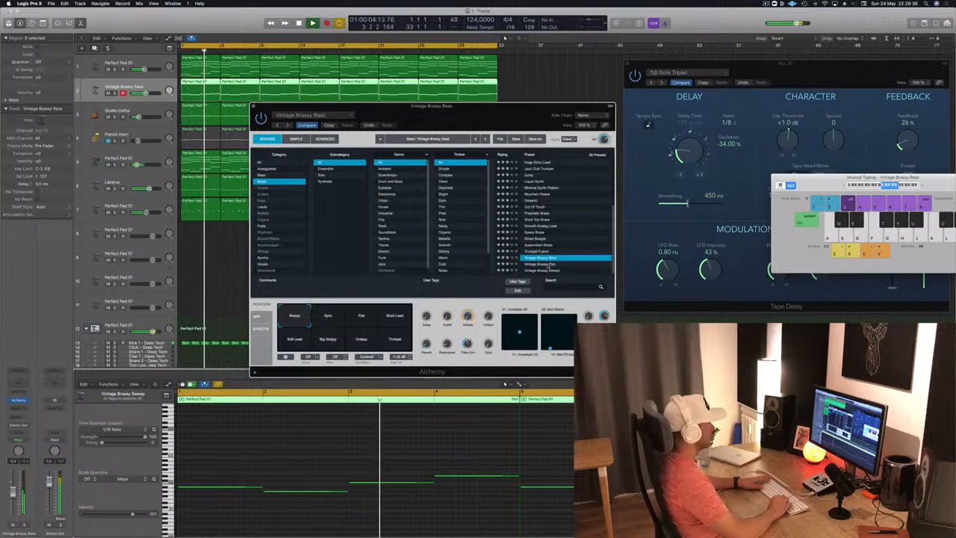
key("Up")
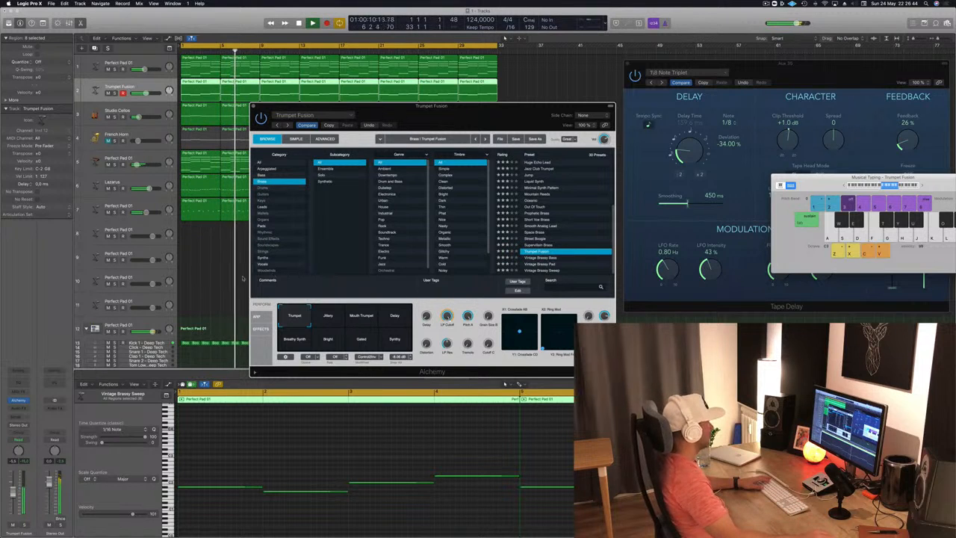
Step: Audition Trumpet Fusion's Mouth Trumpet and Delay snapshots, choose Breathy Synth, and lower the track's volume
left_click(360, 314)
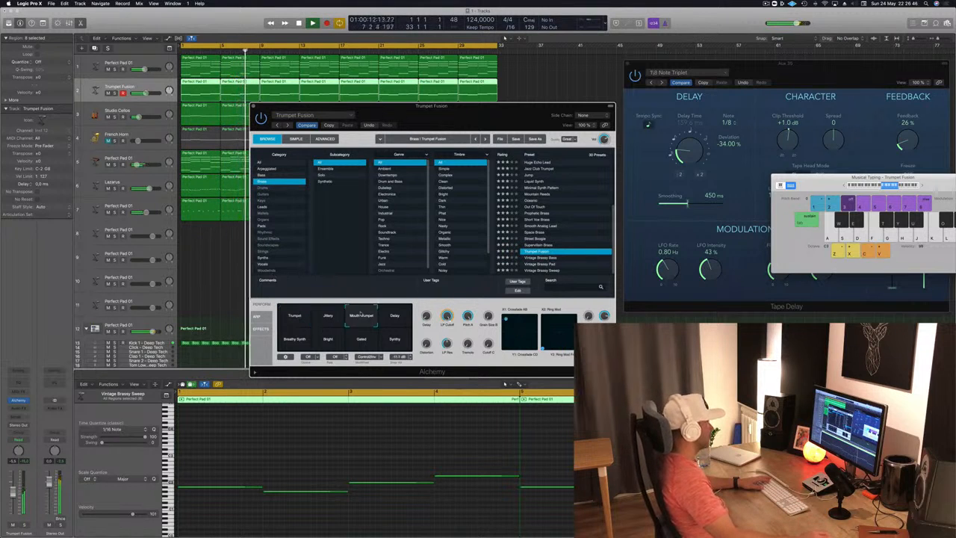
left_click(393, 319)
left_click(292, 343)
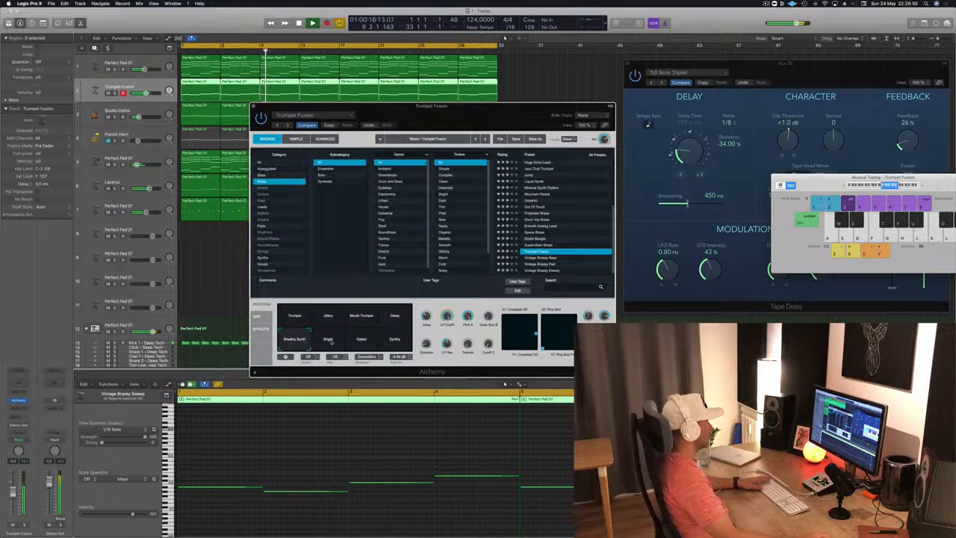
left_click_drag(13, 493, 14, 504)
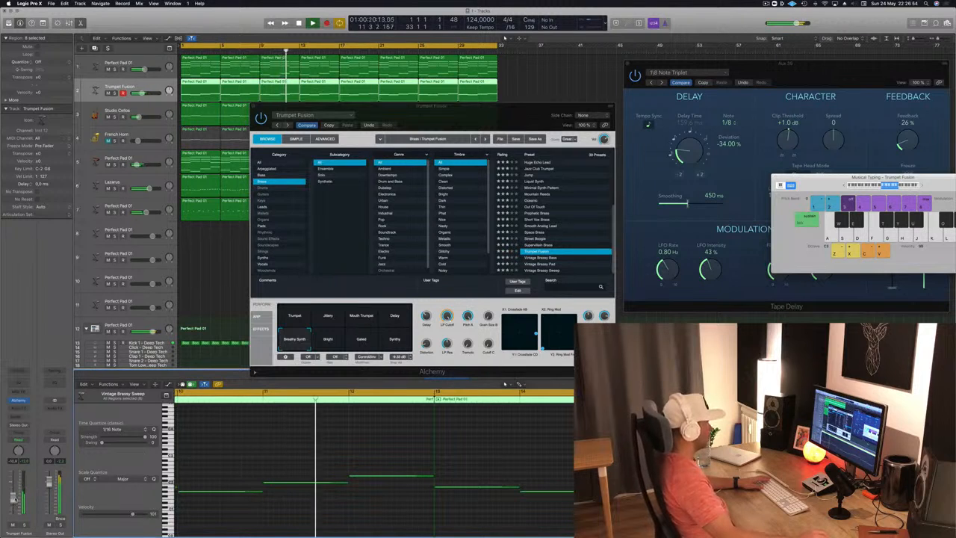
Step: Load Alchemy's Supervillain Brass preset on track 2, lower the track's volume slightly and replay from the start
left_click(544, 246)
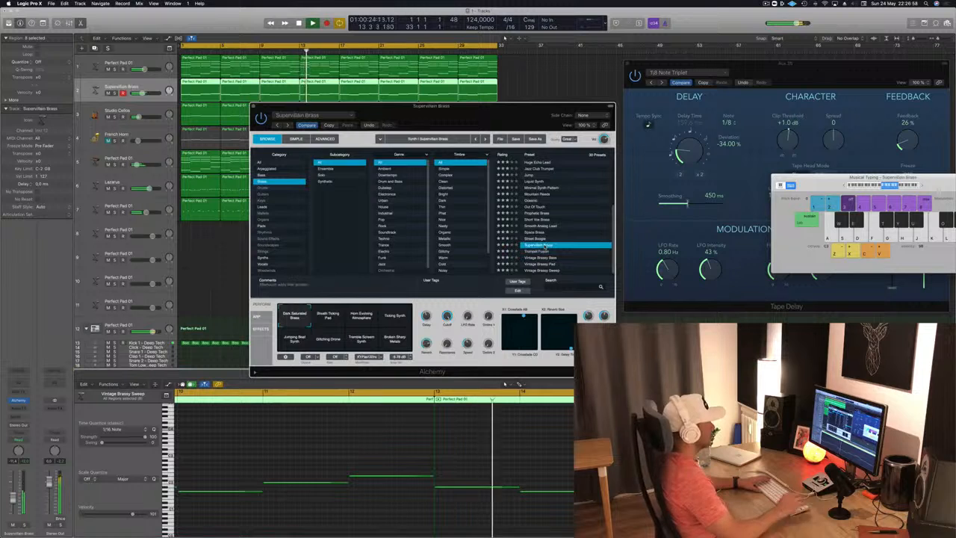
left_click_drag(461, 106, 669, 98)
key("Return")
left_click_drag(13, 498, 13, 503)
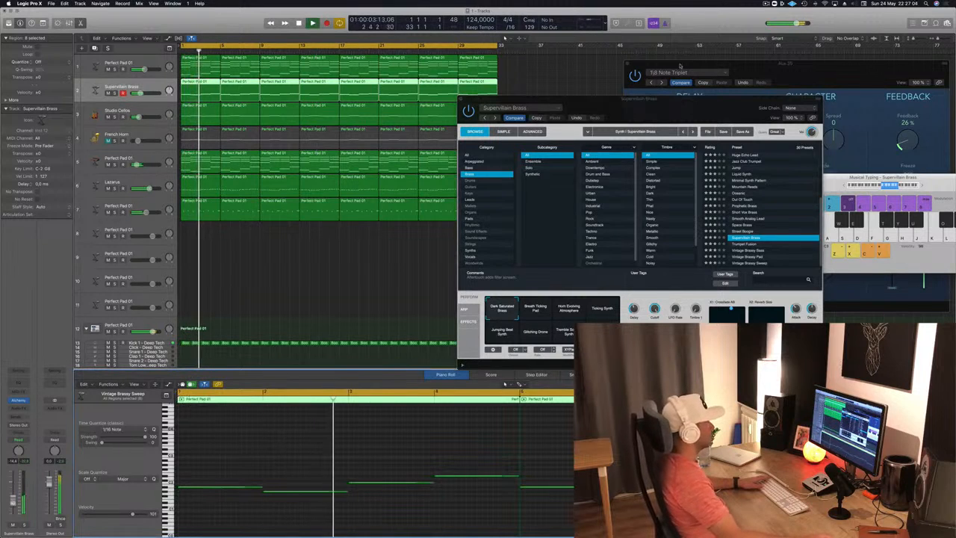
left_click_drag(670, 118, 707, 104)
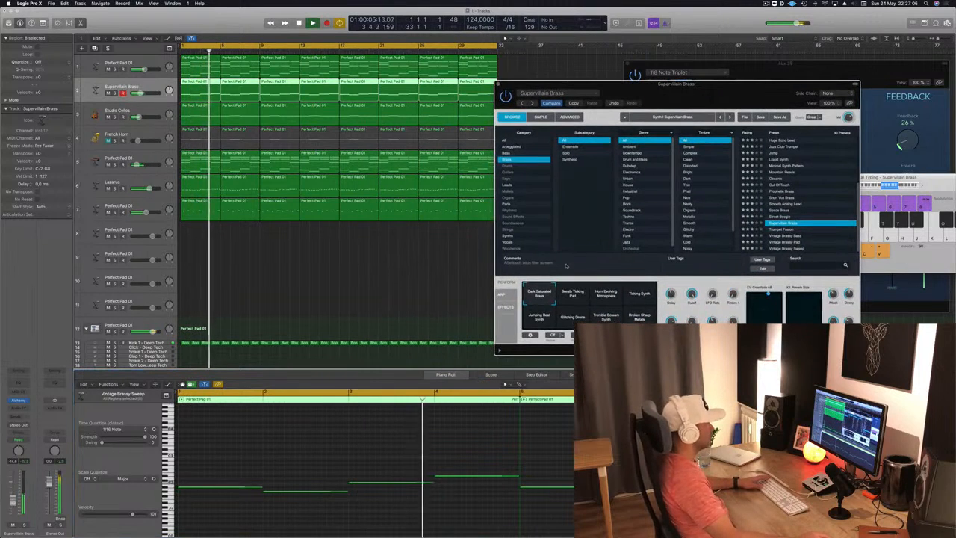
Step: Audition Supervillain Brass's other snapshots, from Breath Ticking Pad to Broken Sharp Metals, and return to Dark Saturated Brass
left_click(571, 299)
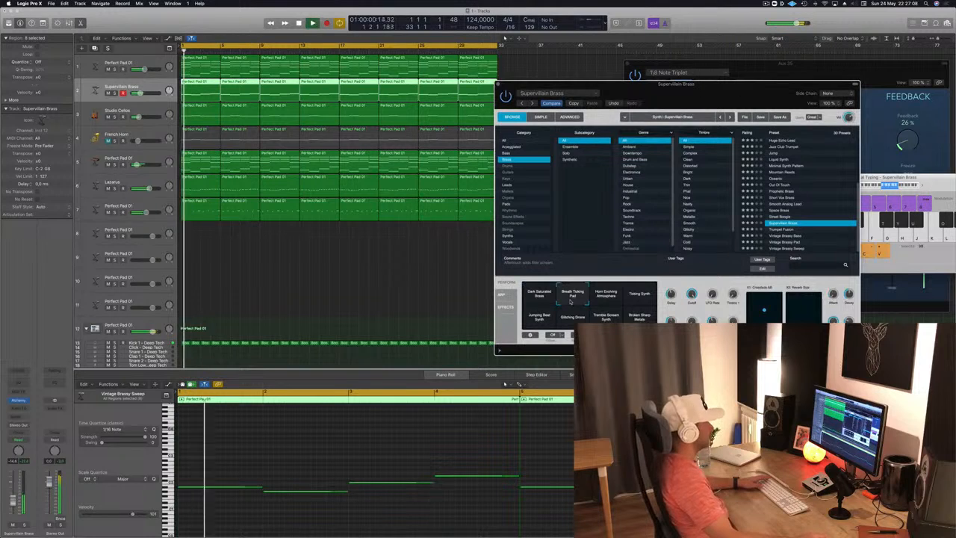
left_click(606, 297)
key("Return")
left_click(638, 297)
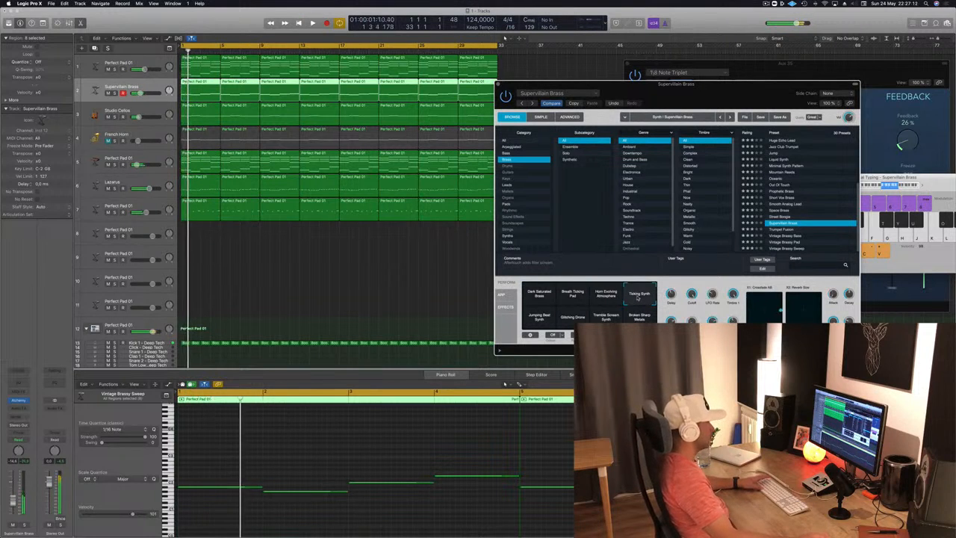
left_click(537, 318)
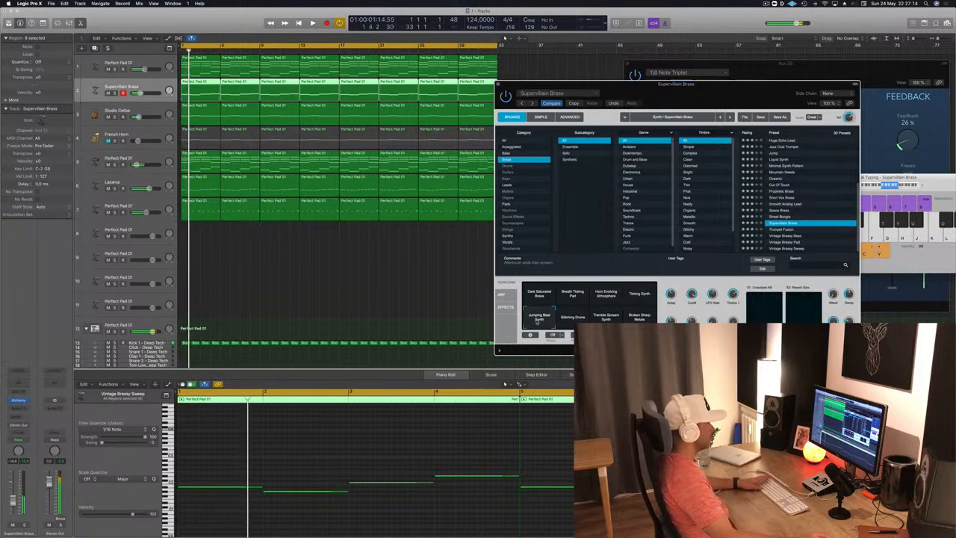
left_click(582, 320)
left_click(652, 319)
left_click(549, 296)
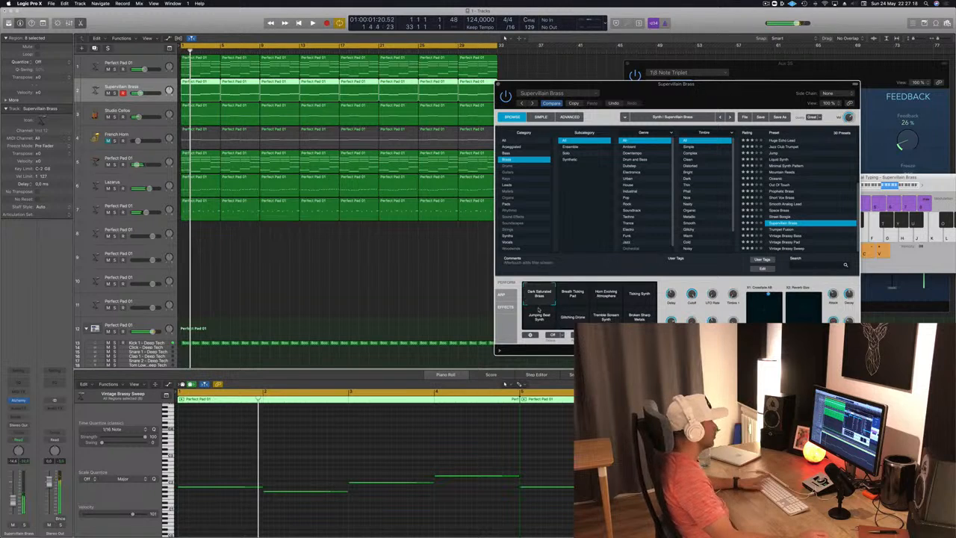
mouse_move(706, 98)
left_mouse_down()
mouse_move(488, 109)
mouse_move(707, 81)
left_mouse_up()
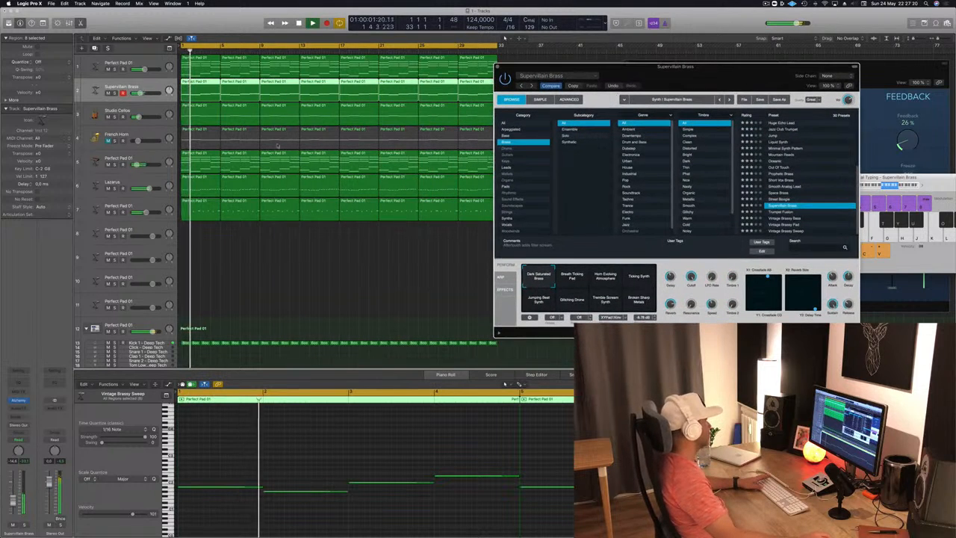
Step: Add sends to Bus 3 and Bus 12 on the Supervillain Brass track, raise their levels and replay from the start
left_click(18, 418)
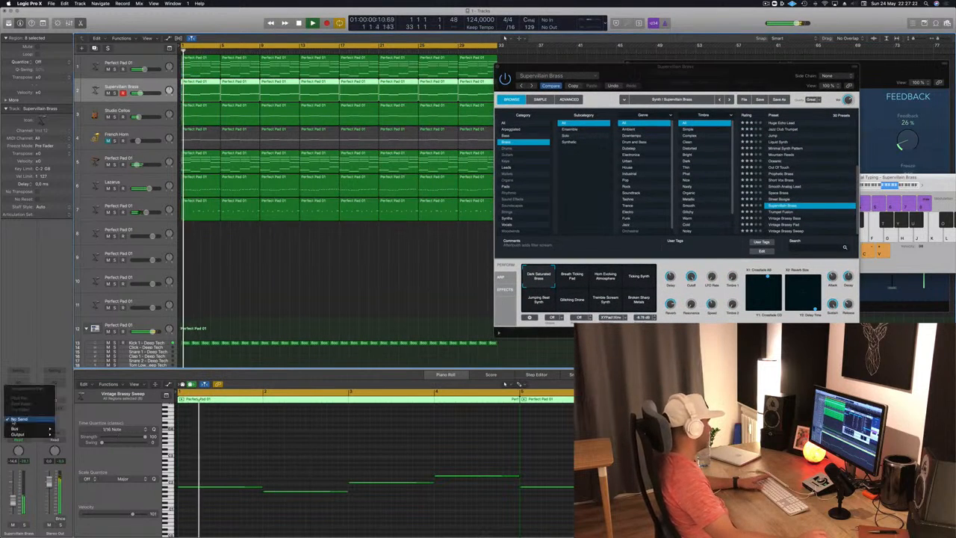
mouse_move(14, 429)
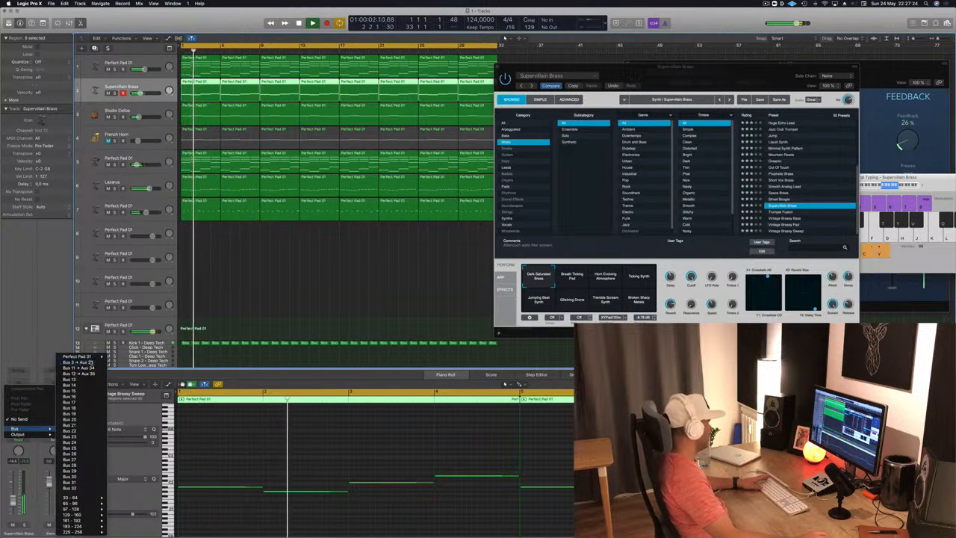
left_click(71, 360)
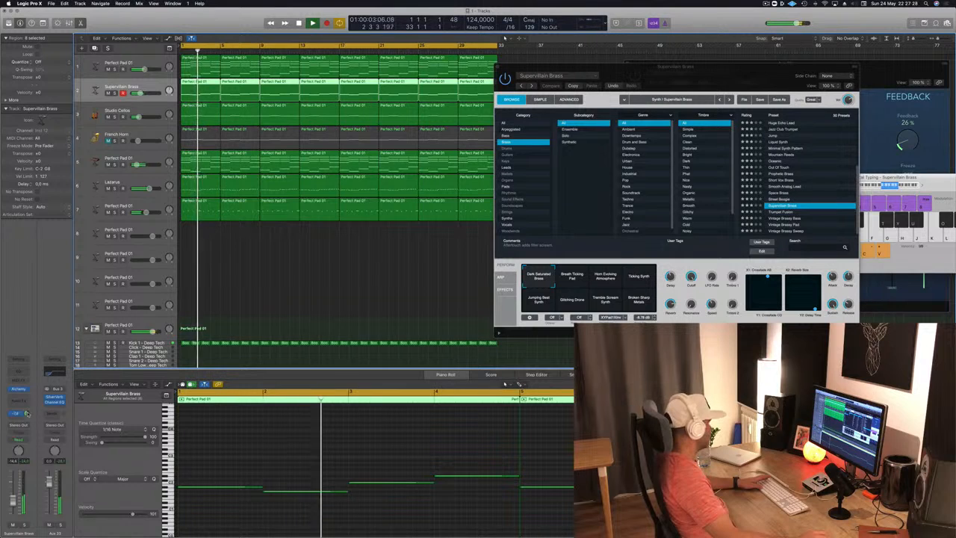
left_click(25, 413)
mouse_move(14, 428)
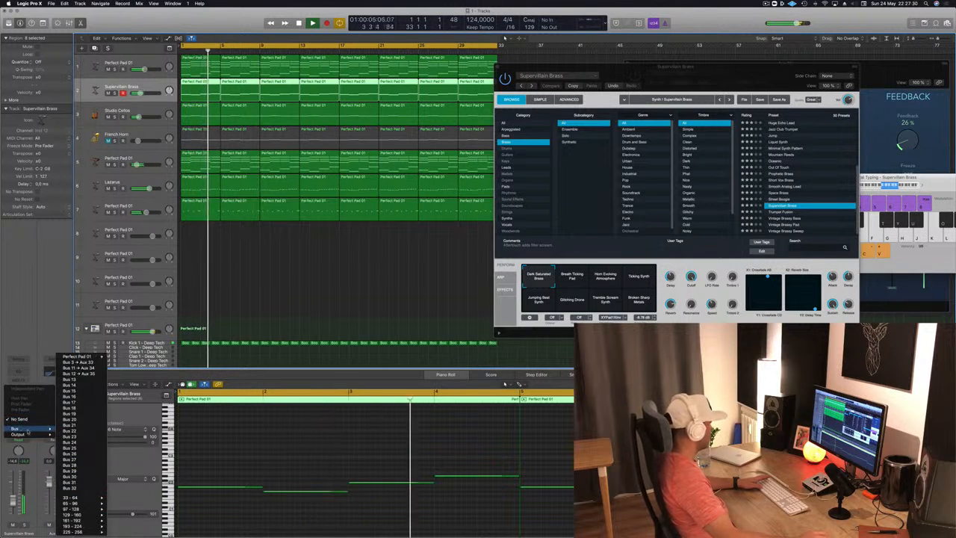
left_click(75, 373)
left_click_drag(28, 413, 29, 406)
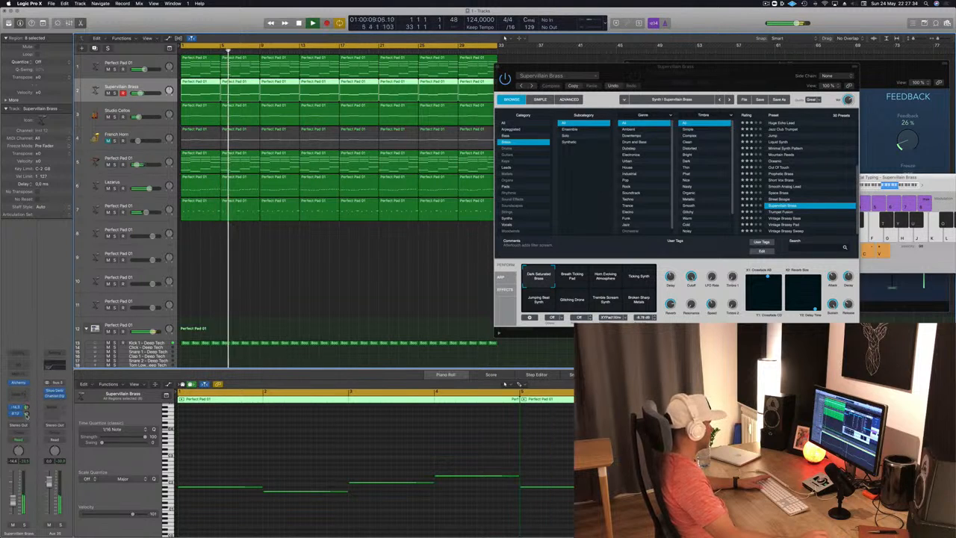
key("Return")
Step: Try all the low-line notes one octave higher and one octave lower during playback, ending at the original octave
left_click_drag(716, 75, 582, 110)
left_click(332, 447)
key("Return")
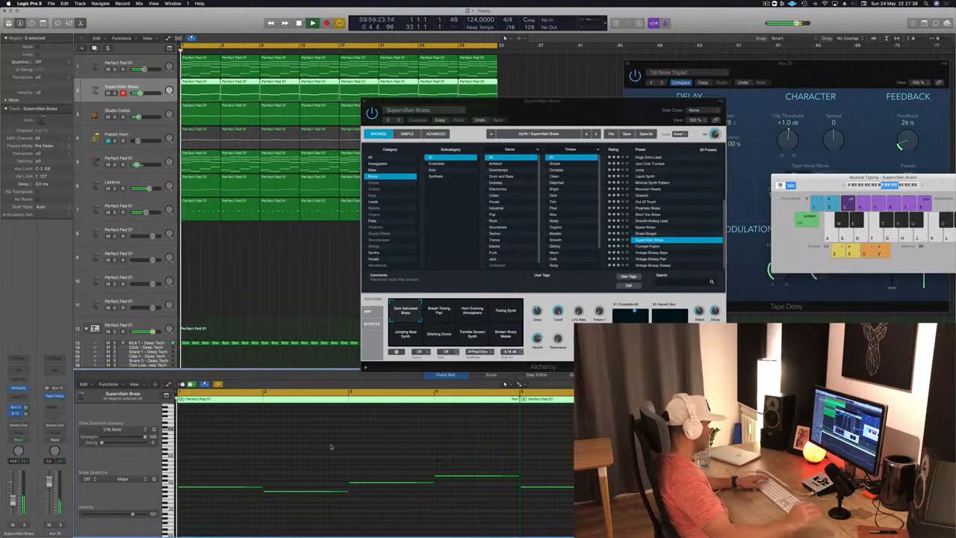
key("super+a")
key("alt+shift+Up")
key("Return")
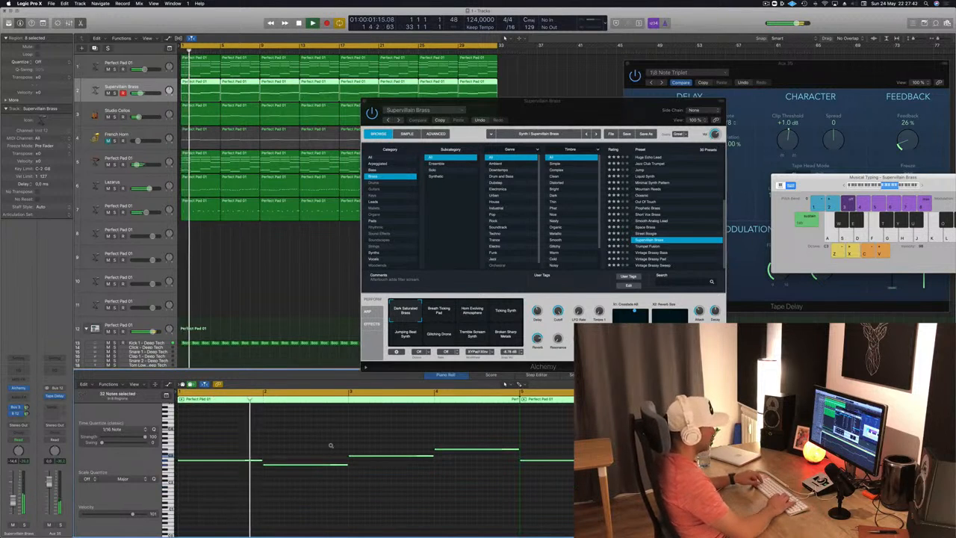
key("alt+shift+Down")
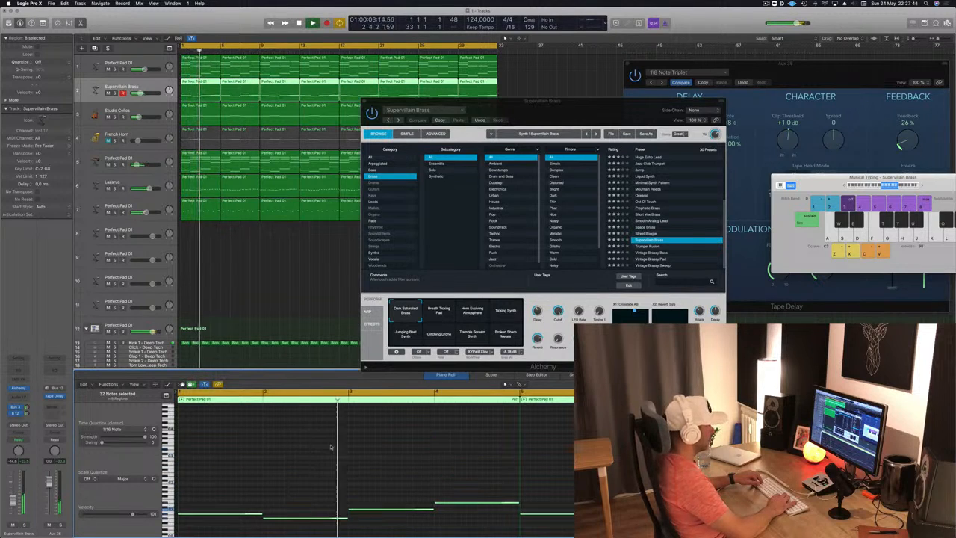
key("Return")
key("alt+shift+Up")
key("Return")
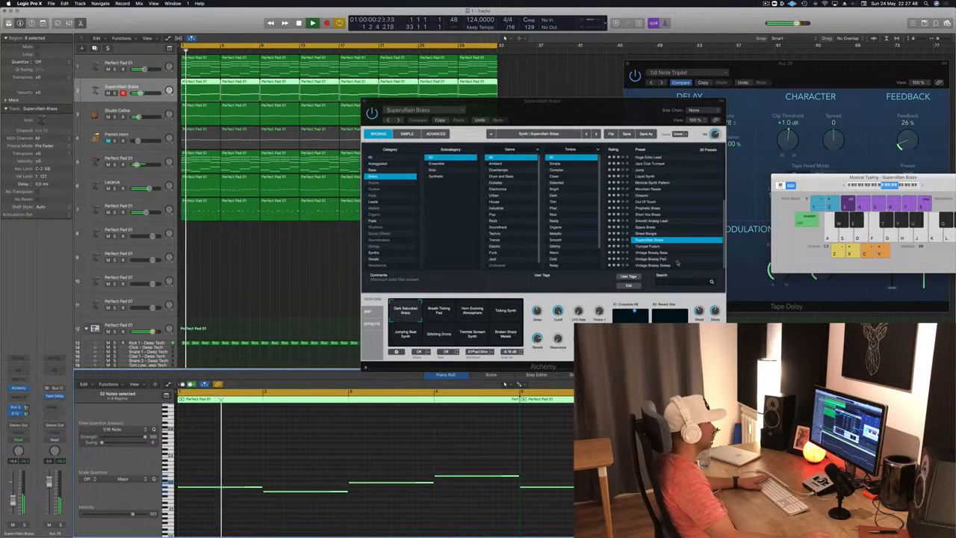
Step: Adjust Supervillain Brass's performance knobs, including Cutoff and Reverb, while replaying the mix from the start
left_click_drag(558, 311, 558, 332)
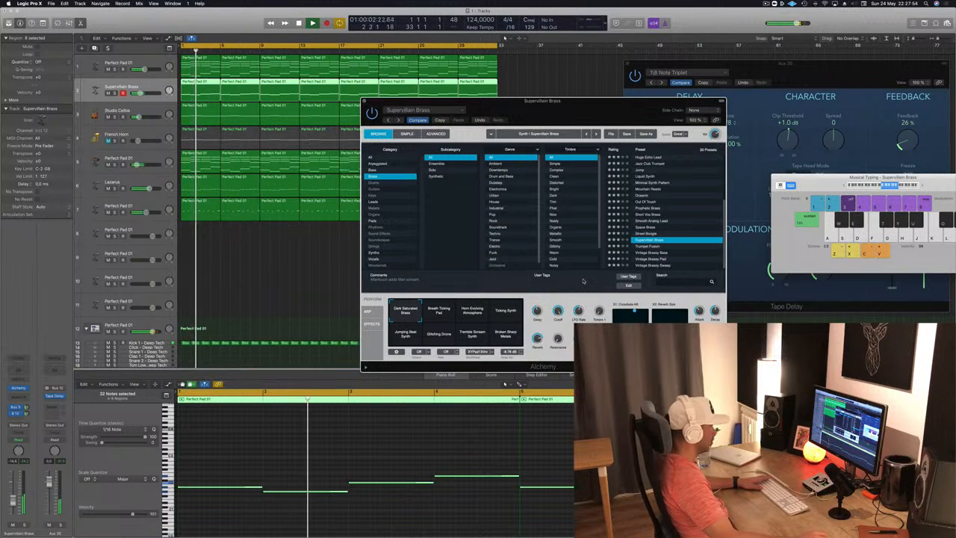
key("Return")
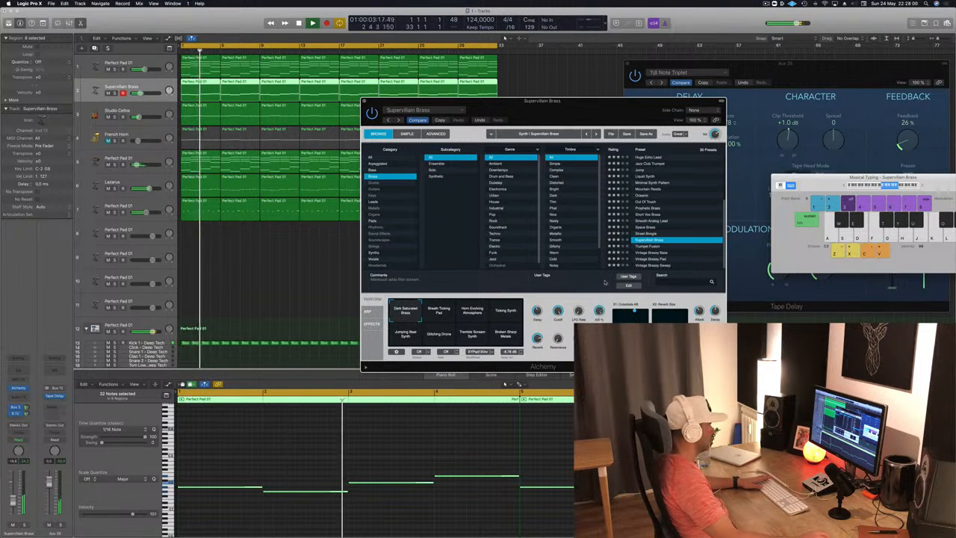
key("Return")
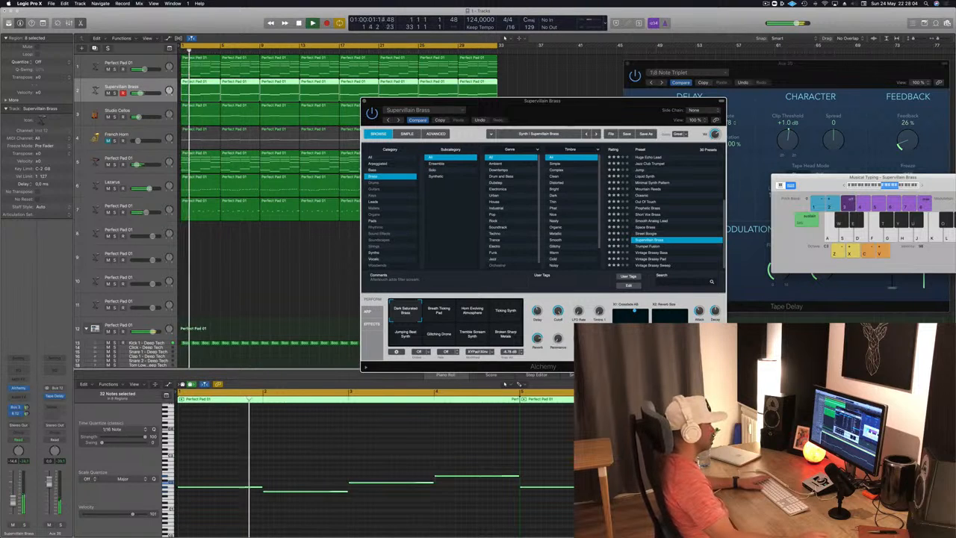
key("Return")
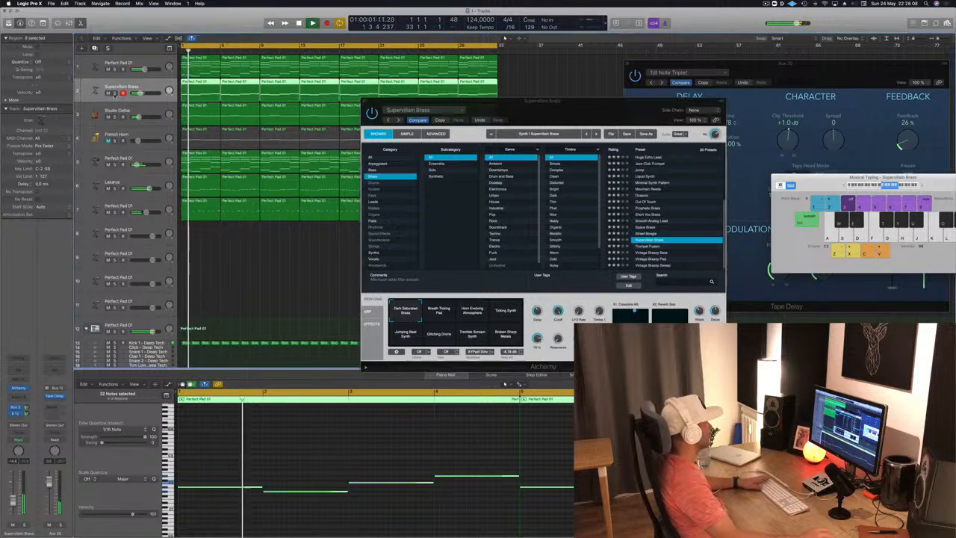
Step: Solo the Supervillain Brass track and fine-tune its LFO Rate and Timbre performance knobs during playback
left_click(116, 93)
left_click_drag(573, 108, 657, 79)
key("Return")
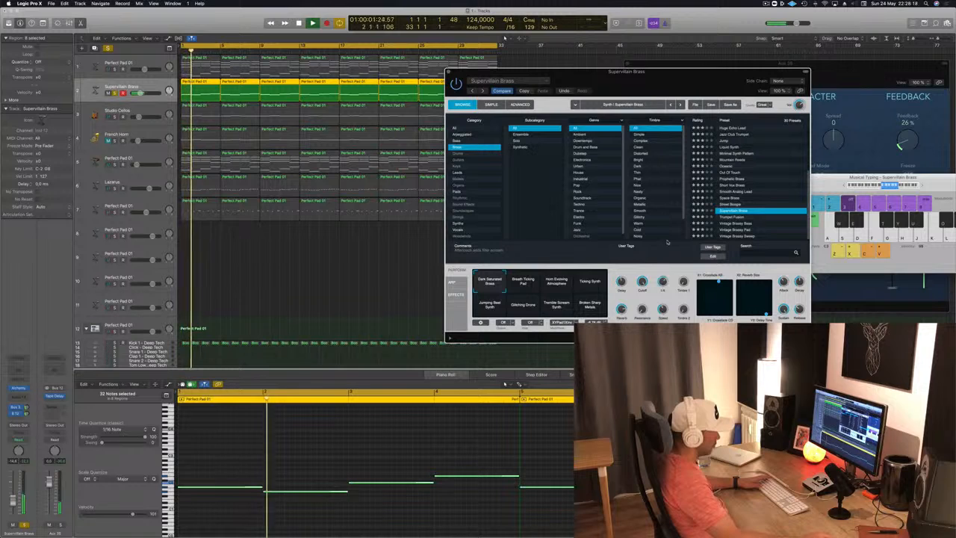
left_click_drag(669, 251, 666, 287)
key("space")
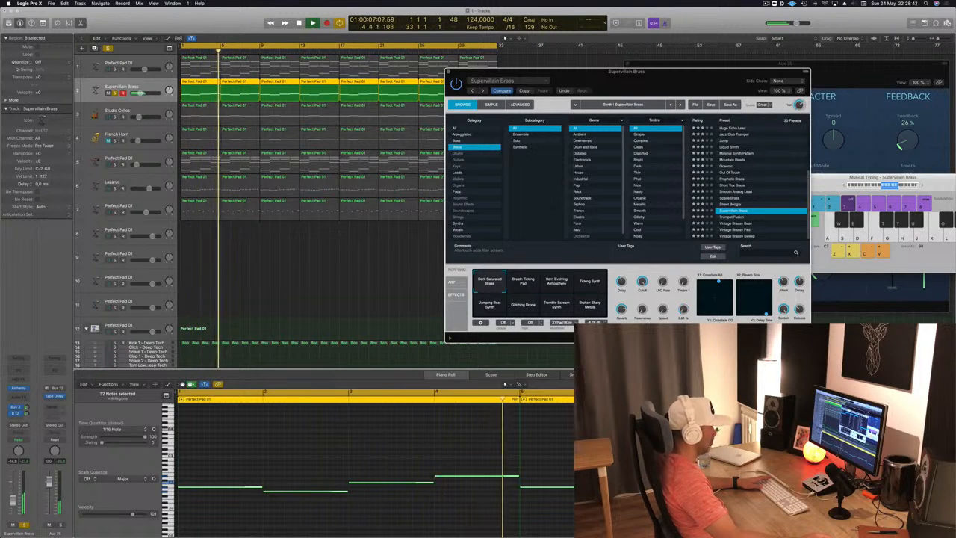
Step: Reposition the points on Supervillain Brass's Crossfade and Reverb Size XY pads while listening to the soloed track
key("Return")
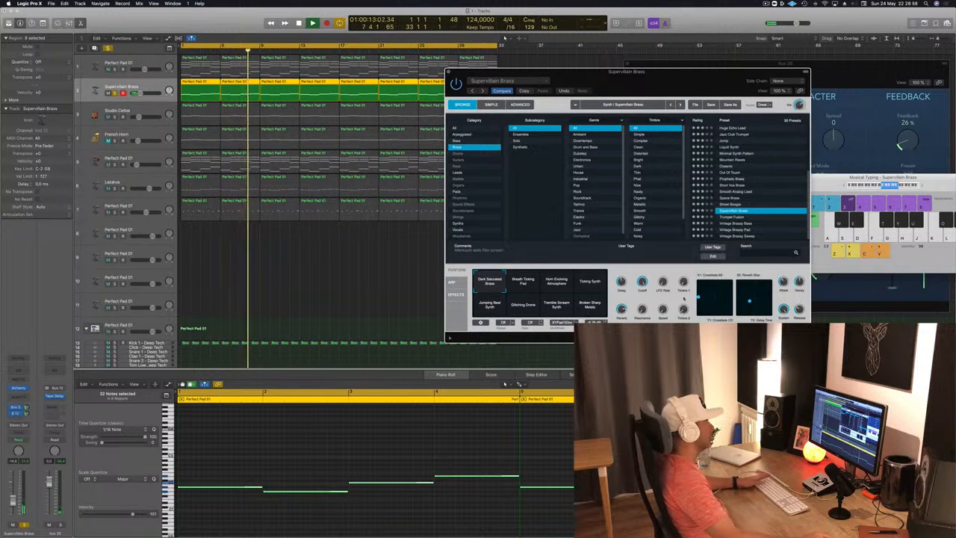
mouse_move(698, 297)
left_mouse_down()
mouse_move(708, 283)
mouse_move(714, 300)
left_mouse_up()
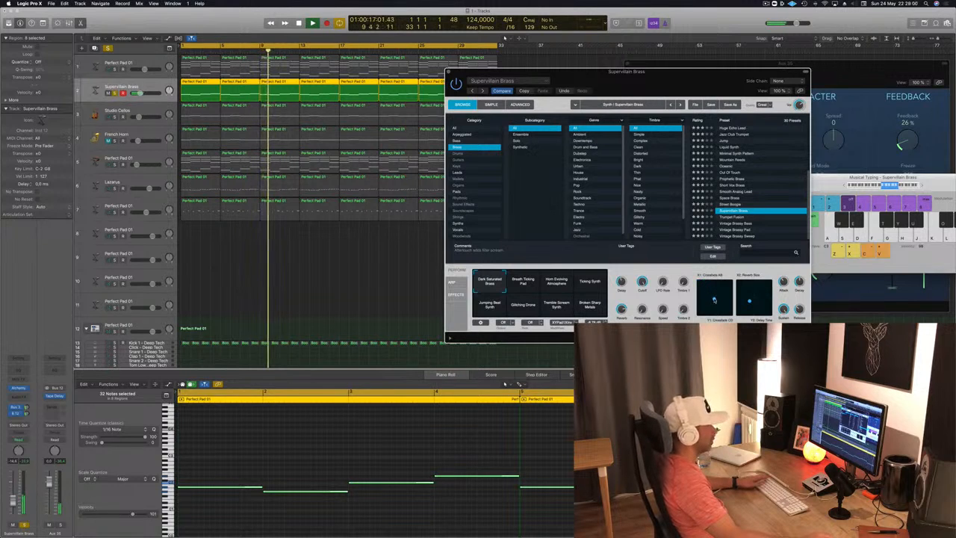
left_click_drag(756, 300, 736, 294)
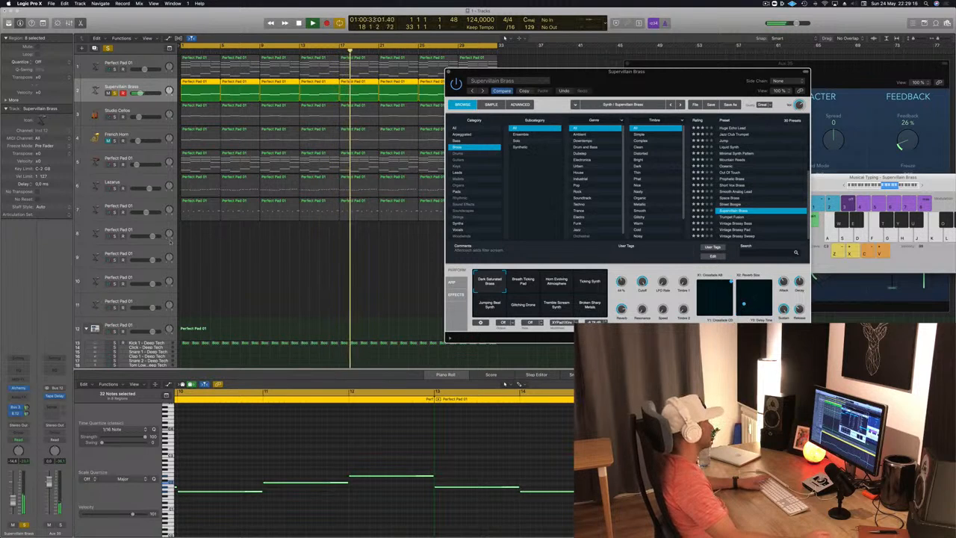
Step: End the solo on the Supervillain Brass track and mute the Perfect Pad 01 on track 5 during playback
key("Return")
key("super+a")
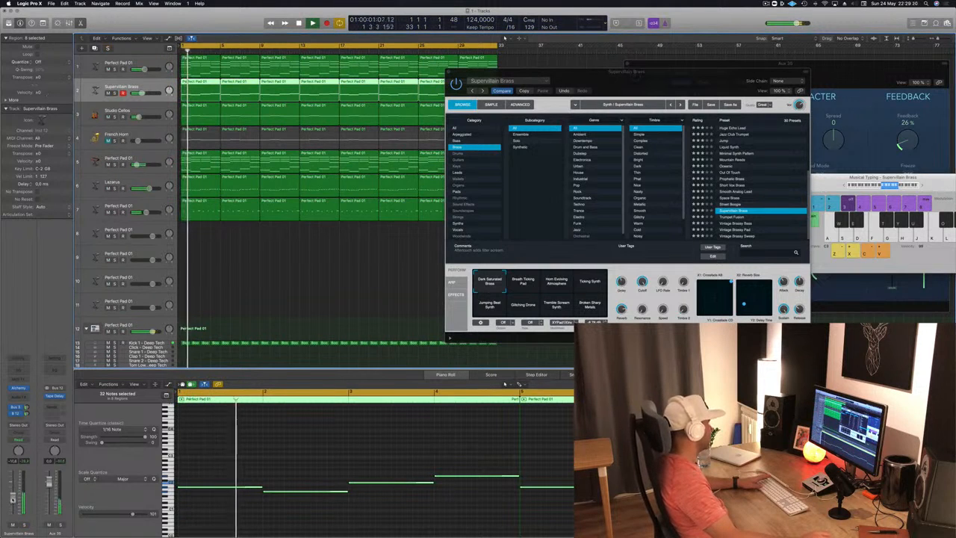
key("Return")
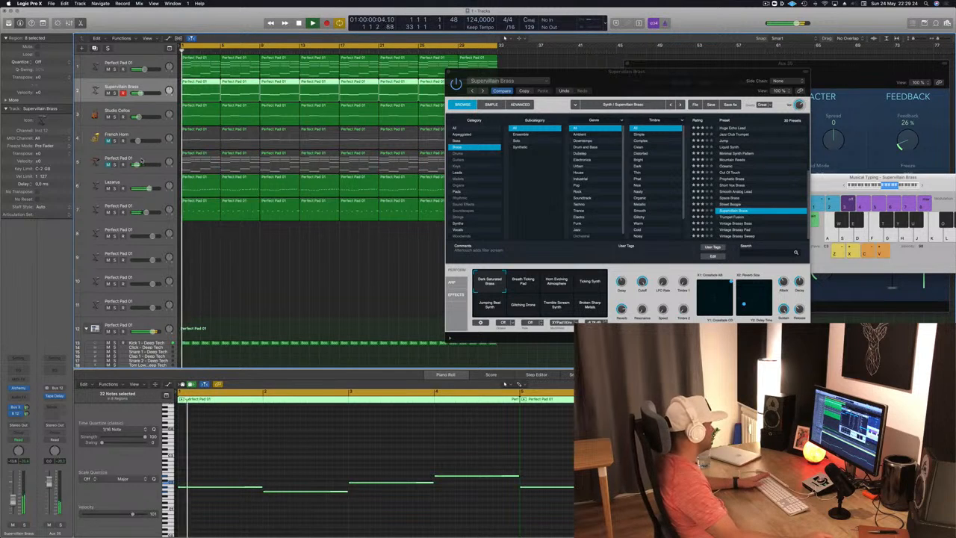
left_click(140, 159)
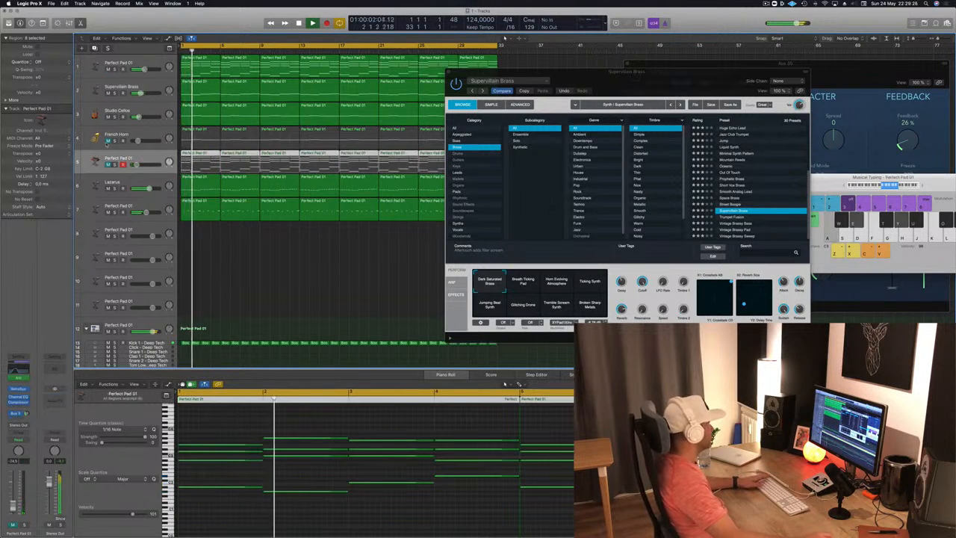
Step: Unmute the French Horn track and lower its volume slightly while replaying from the start
left_click(109, 140)
key("Return")
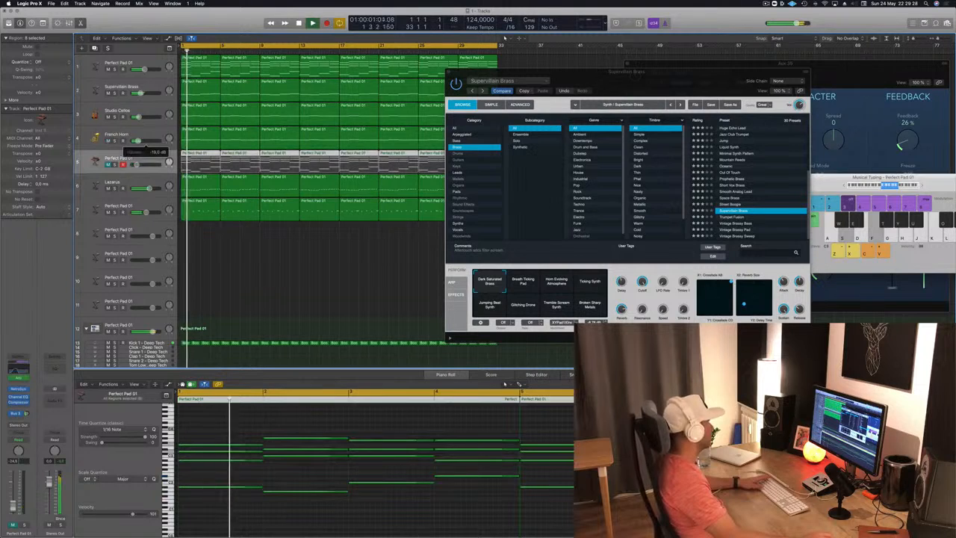
left_click(116, 141)
left_click(116, 141)
left_click_drag(139, 140, 136, 141)
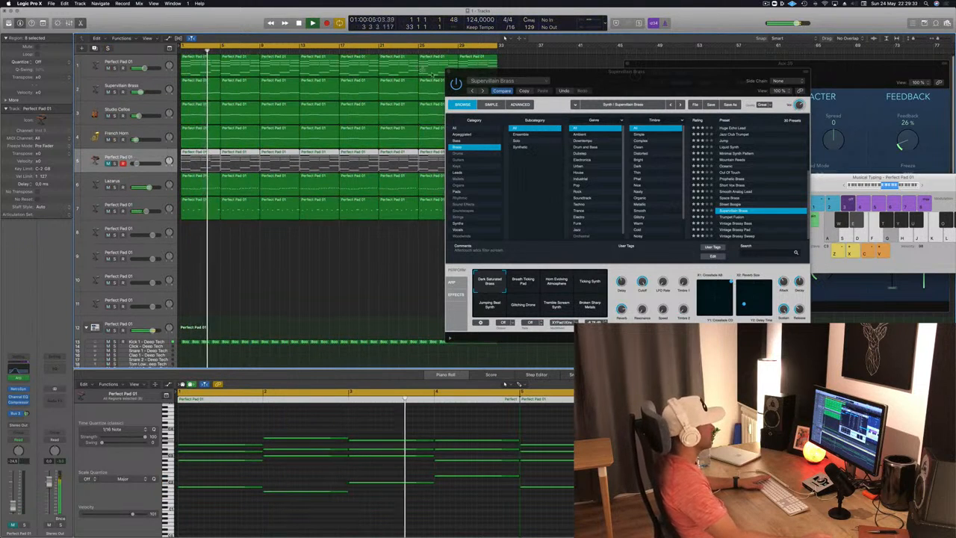
Step: Close the Alchemy window, replay the mix from the start and mute the Lazarus track
left_click(448, 72)
left_click(257, 280)
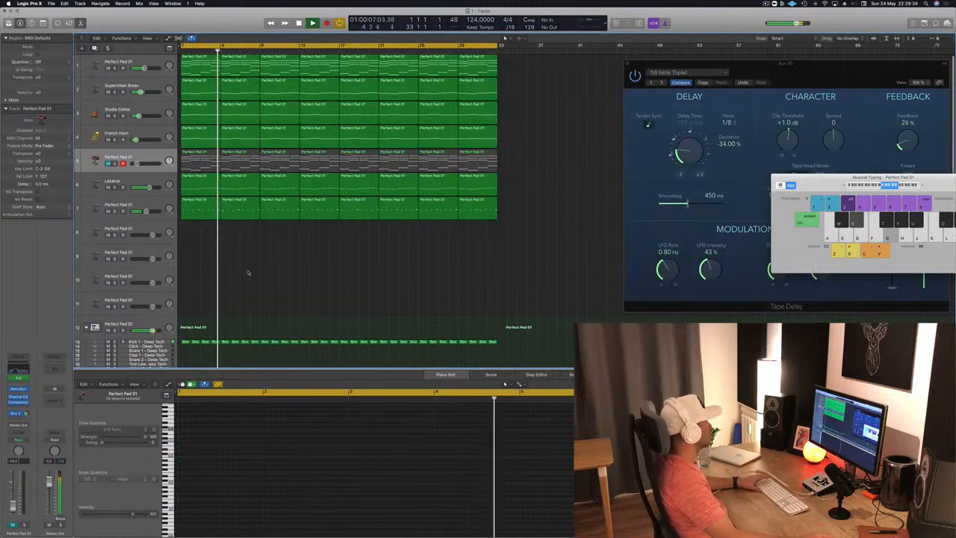
key("Return")
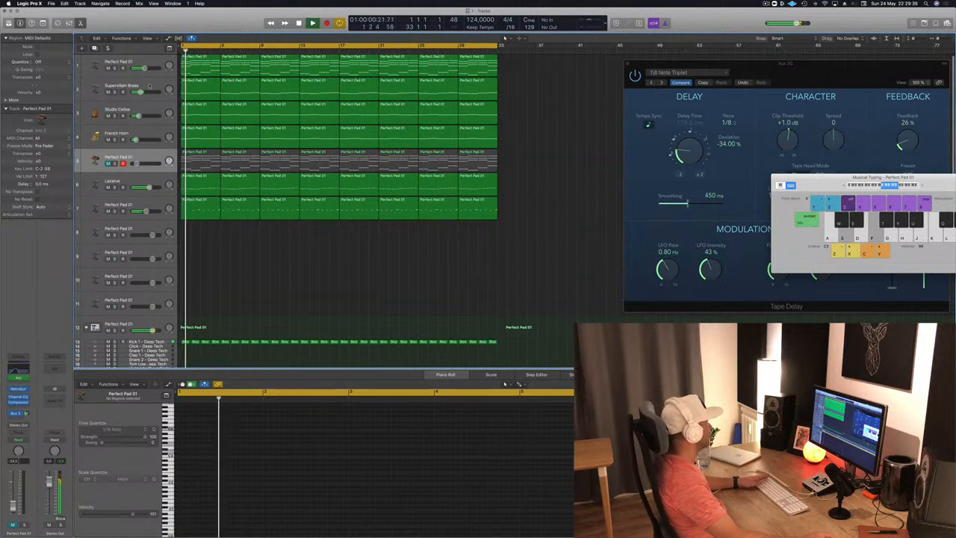
key("space")
left_click(108, 187)
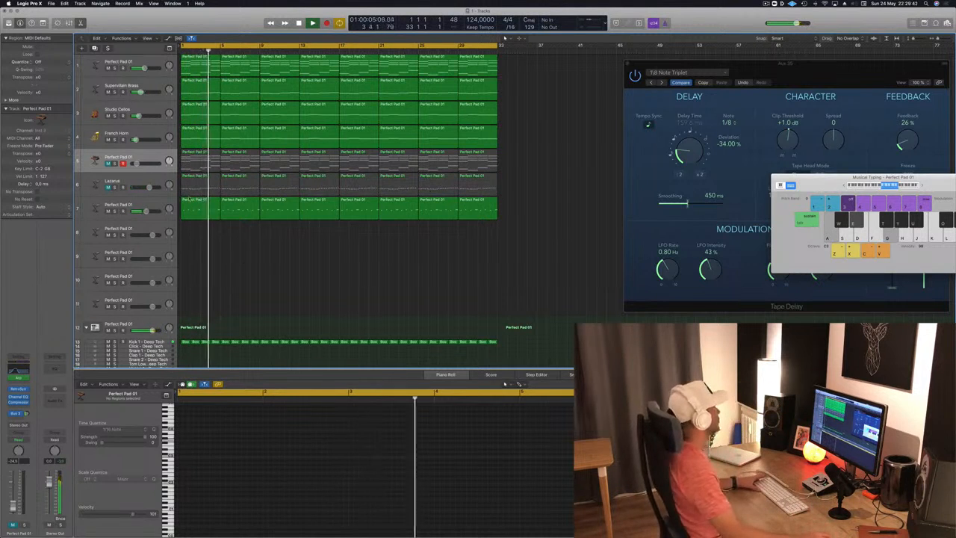
Step: Select the first region on track 7, nudge that track's volume and replay from the start
left_click(190, 201)
left_click_drag(145, 211, 147, 213)
key("Return")
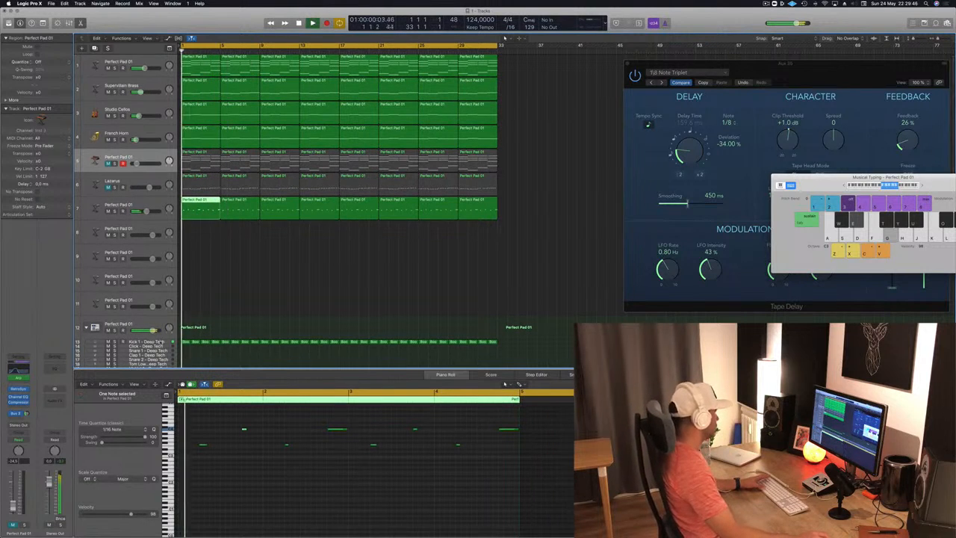
Step: Compare the mix with the Kick 1 - Deep Tech track muted and unmuted during playback and deselect its regions
left_click(138, 342)
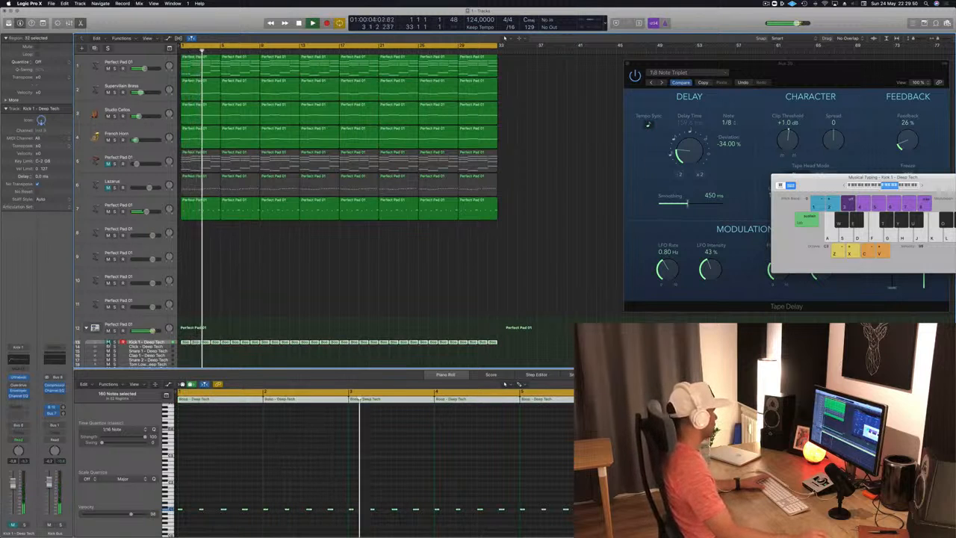
left_click(108, 343)
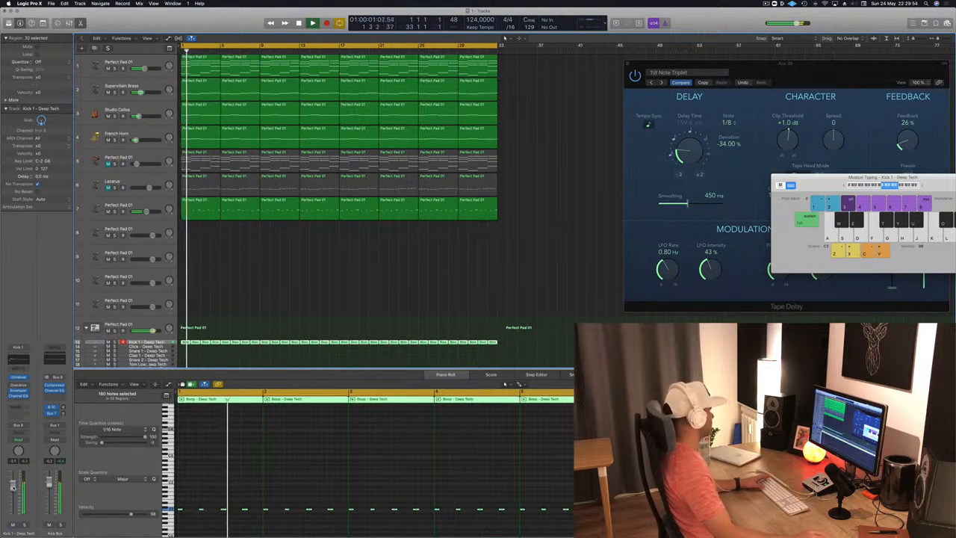
left_click(230, 293)
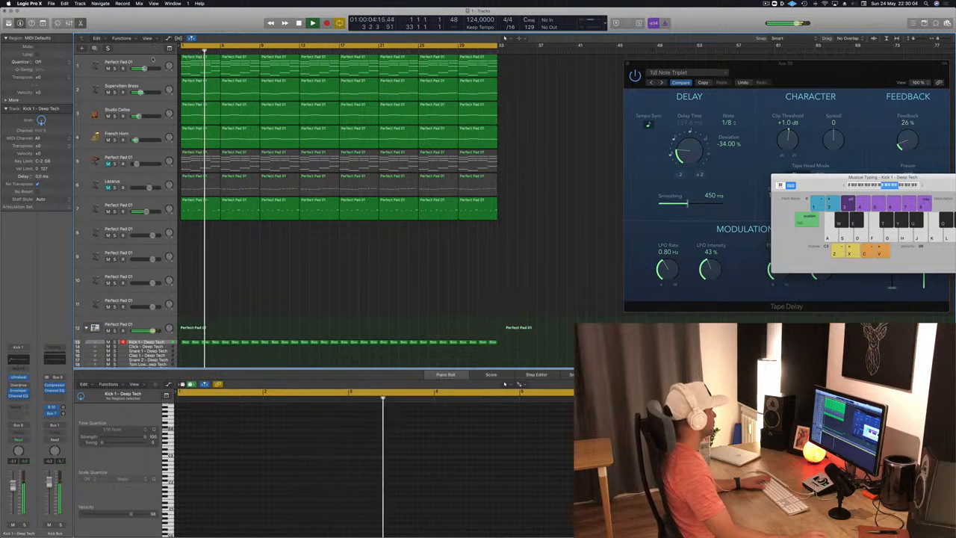
Step: Select the Perfect Pad 01 on track 1, replay from the start and briefly mute and unmute it
left_click(153, 61)
key("Return")
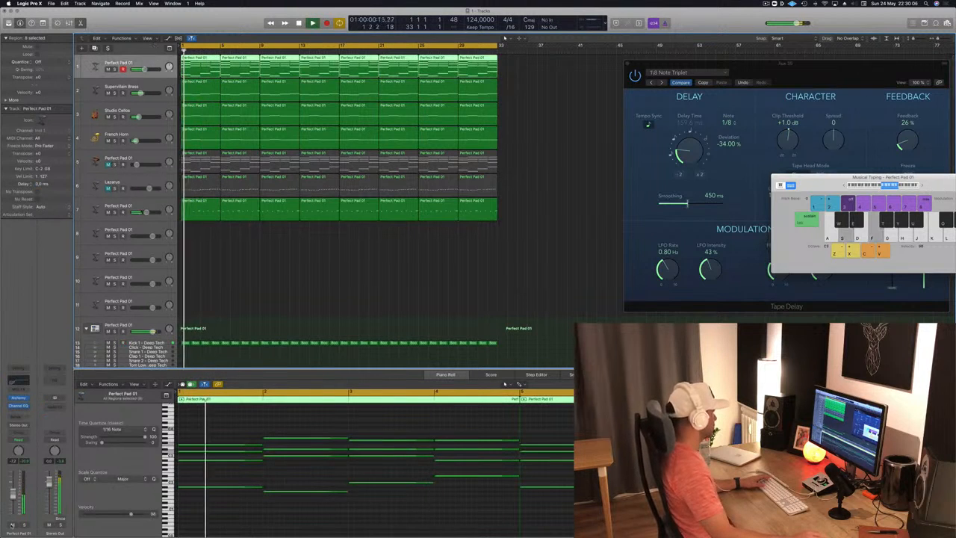
left_click(12, 526)
left_click(12, 526)
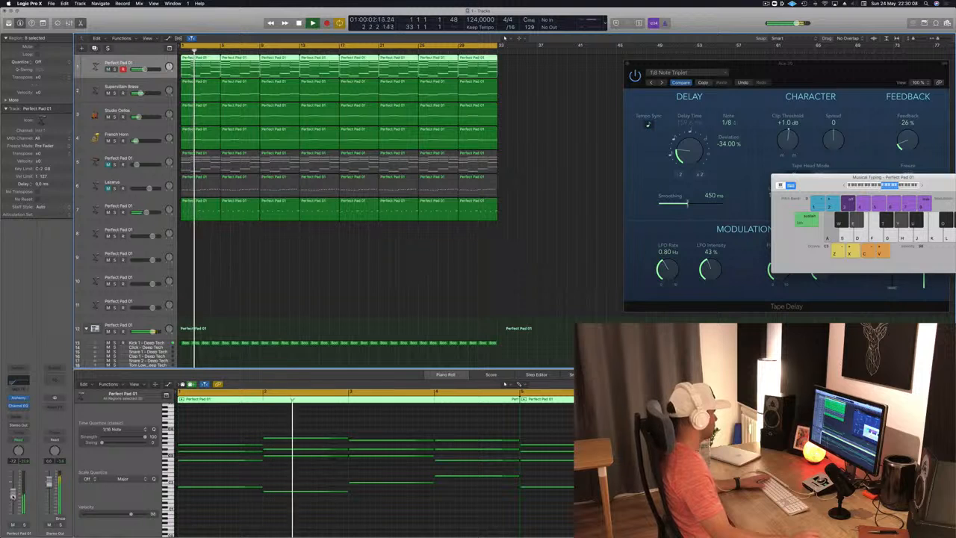
Step: Check track 1's Alchemy settings while replaying the mix from the start, closing the plug-in window when finished
left_click(20, 399)
key("Return")
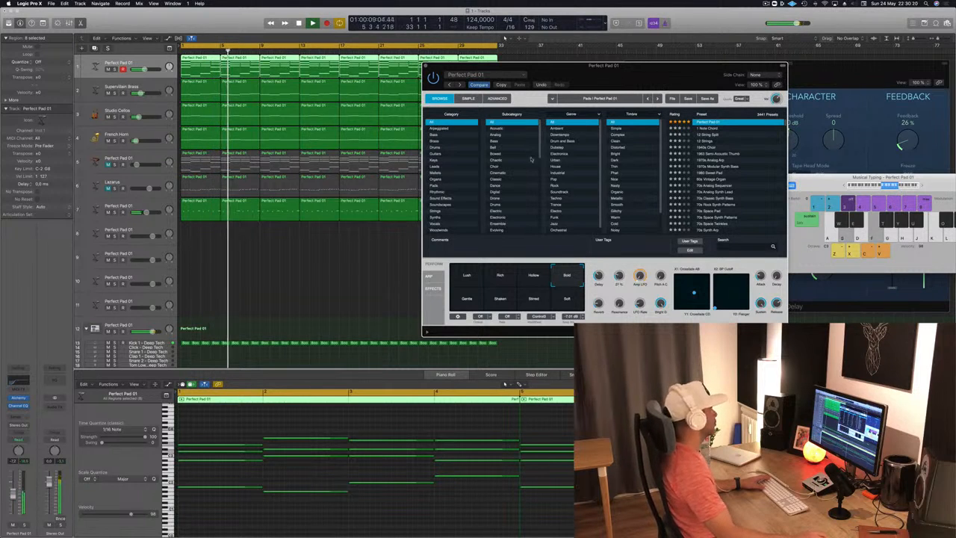
left_click(428, 66)
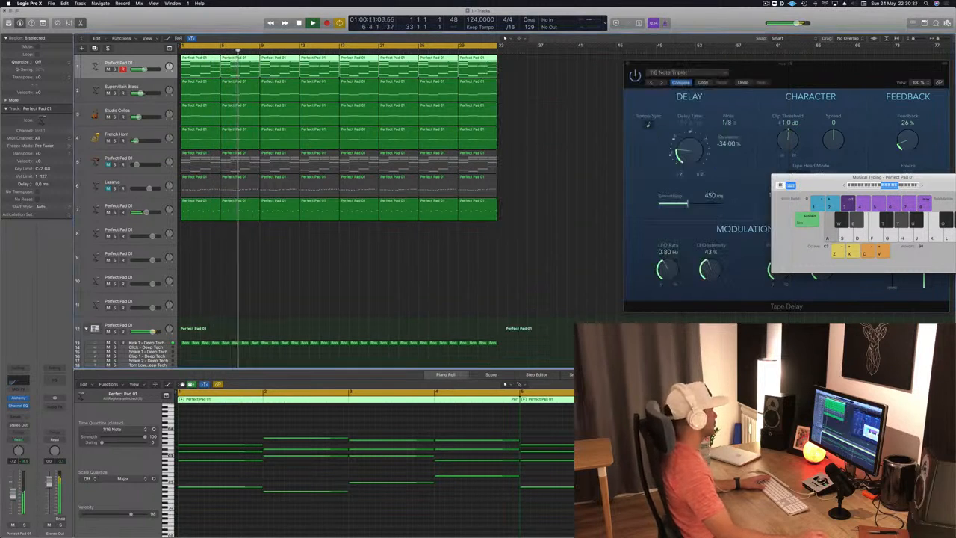
key("Return")
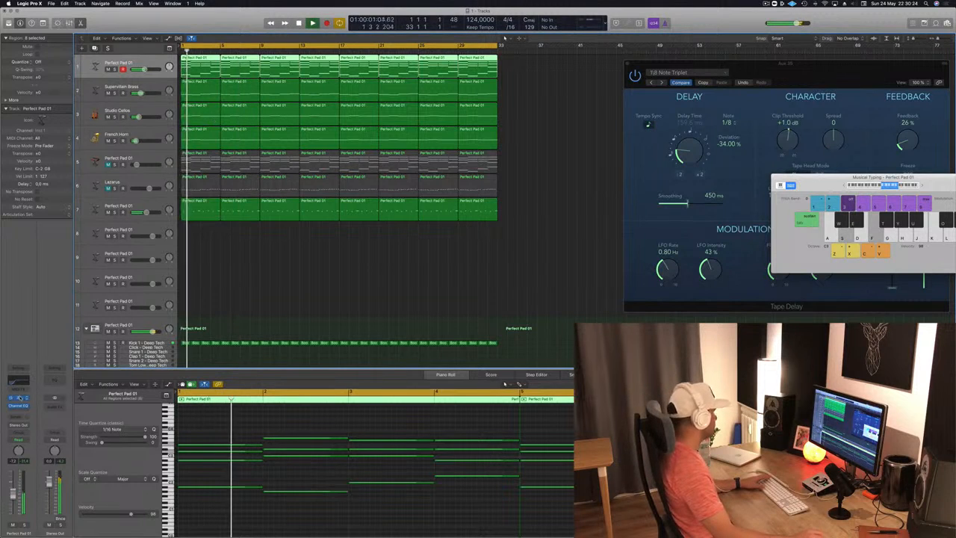
left_click(20, 399)
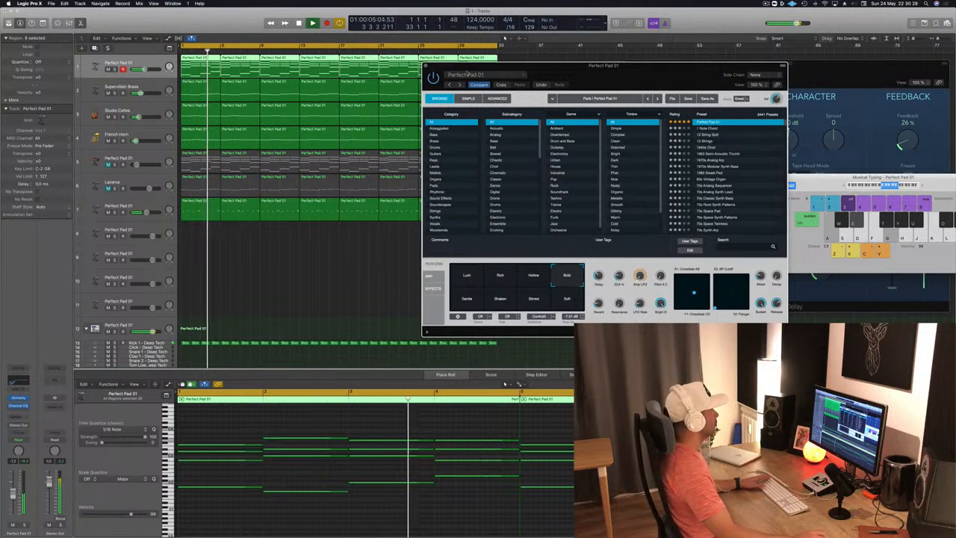
key("Return")
key("super+w")
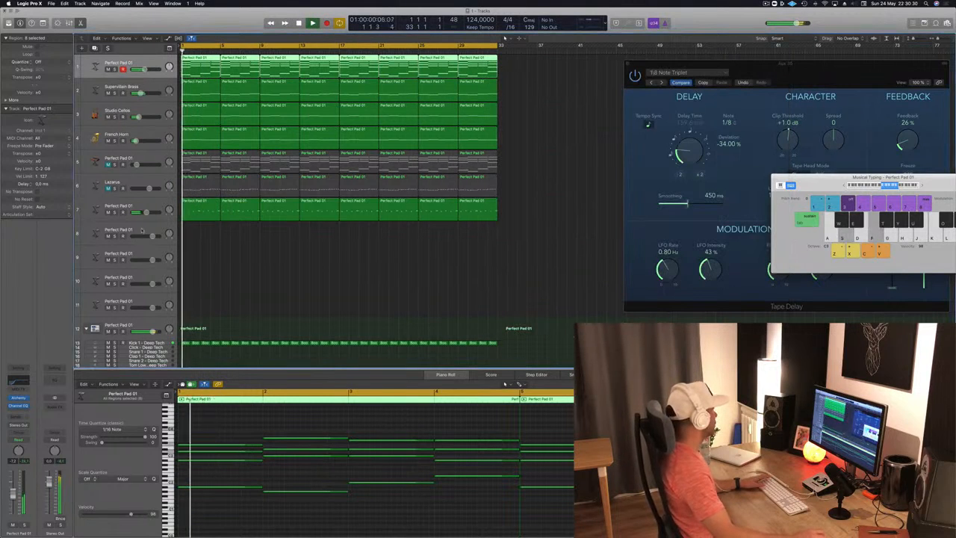
Step: Duplicate the Perfect Pad 01 on track 7 with its instrument and sends as a new empty track 8
left_click(142, 231)
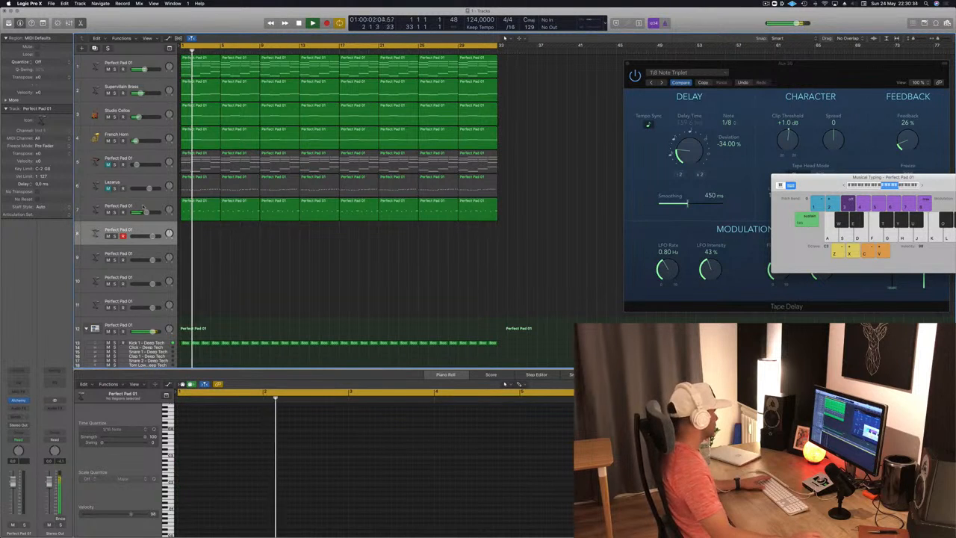
key("space")
left_click(159, 204)
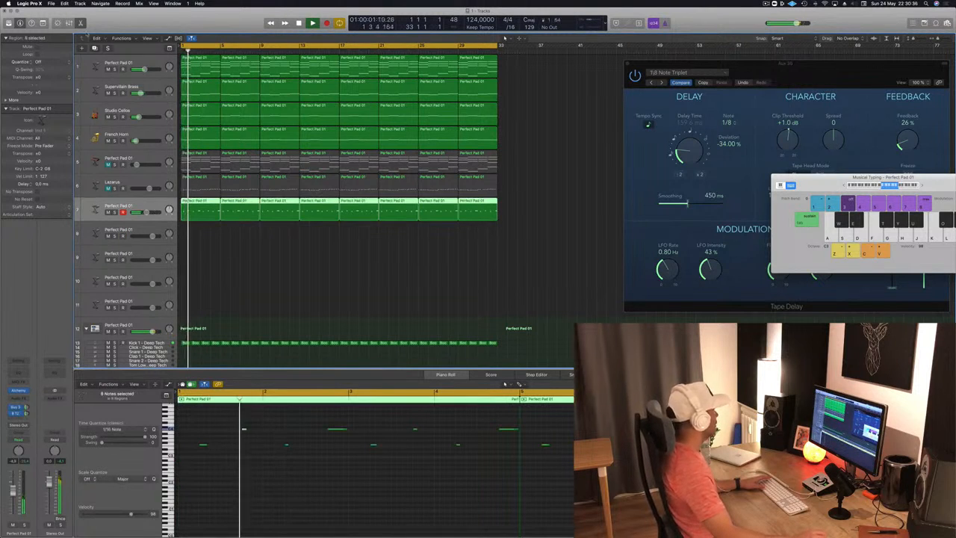
left_click(95, 49)
key("space")
key("space")
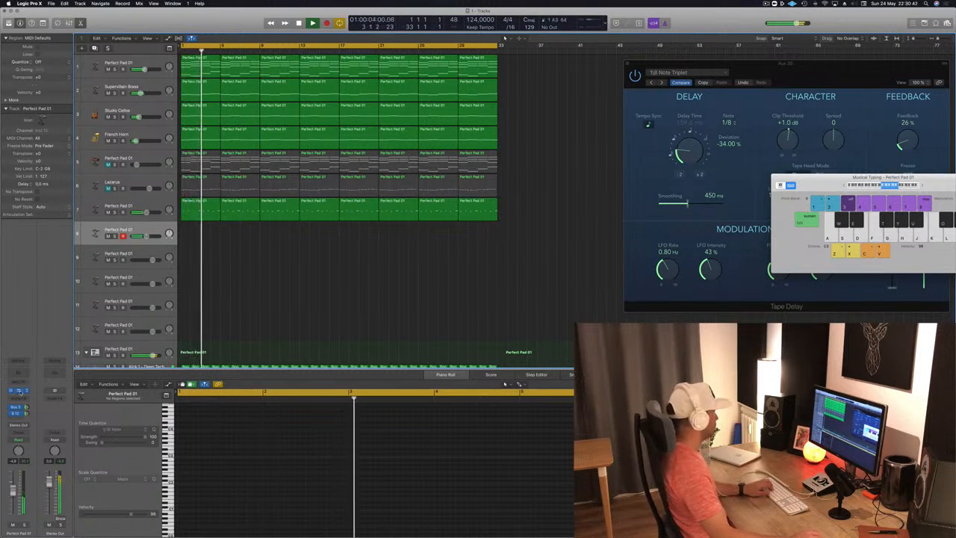
Step: Open Alchemy on the new track 8, load the Deeper Emotion preset and raise the track's volume
left_click(19, 390)
left_click_drag(277, 16, 552, 59)
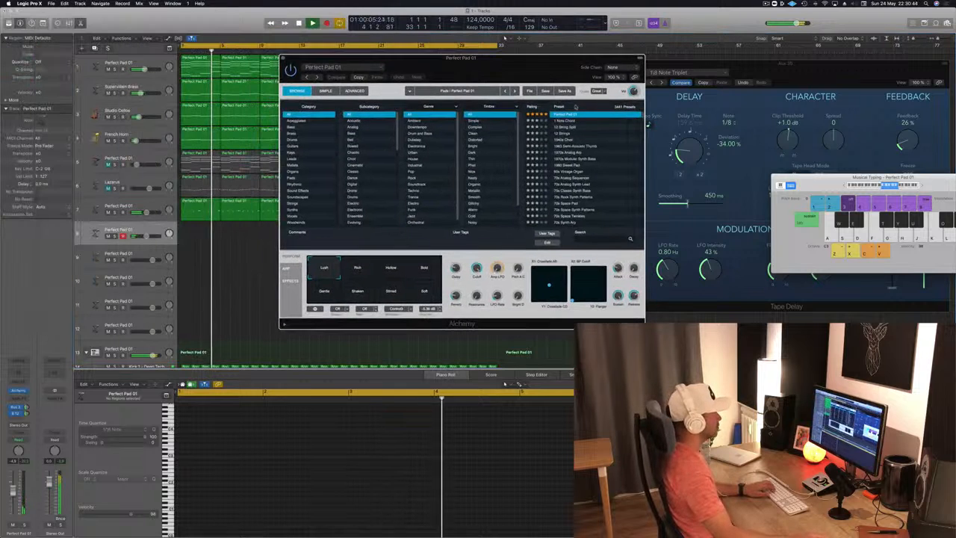
scroll(575, 139, "up", 3)
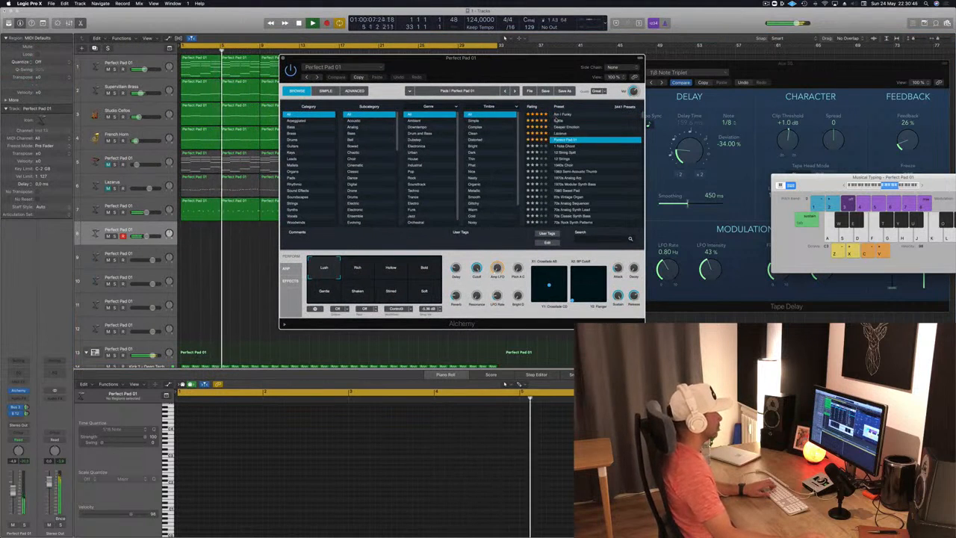
left_click(566, 127)
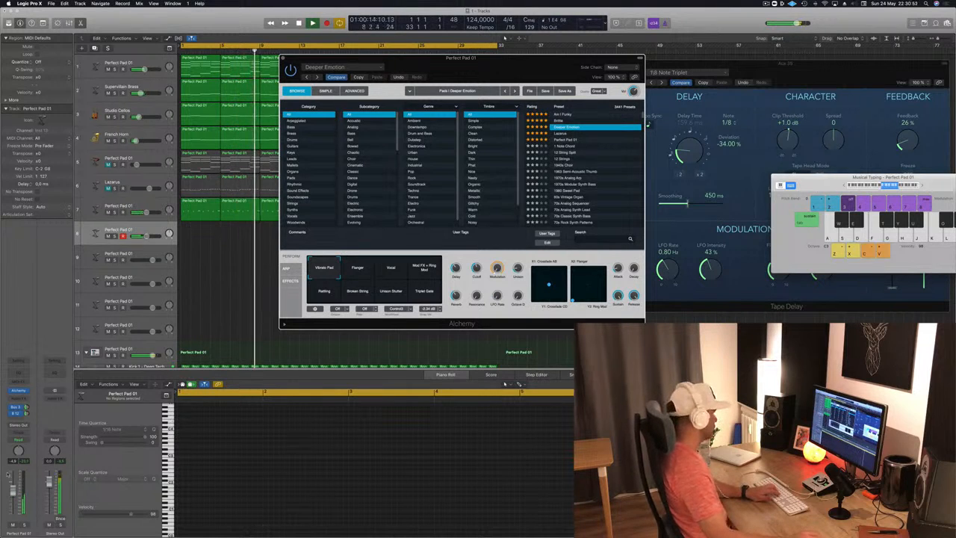
left_click_drag(12, 490, 13, 484)
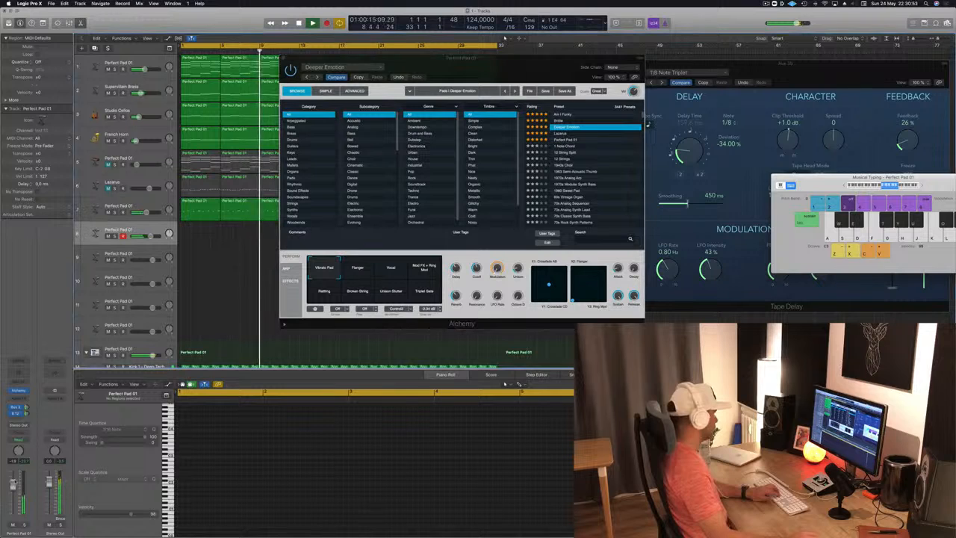
Step: Try the Lazarus preset on track 8 with a slight volume adjustment, comparing its Solid & Wide and Solid variations
left_click(562, 133)
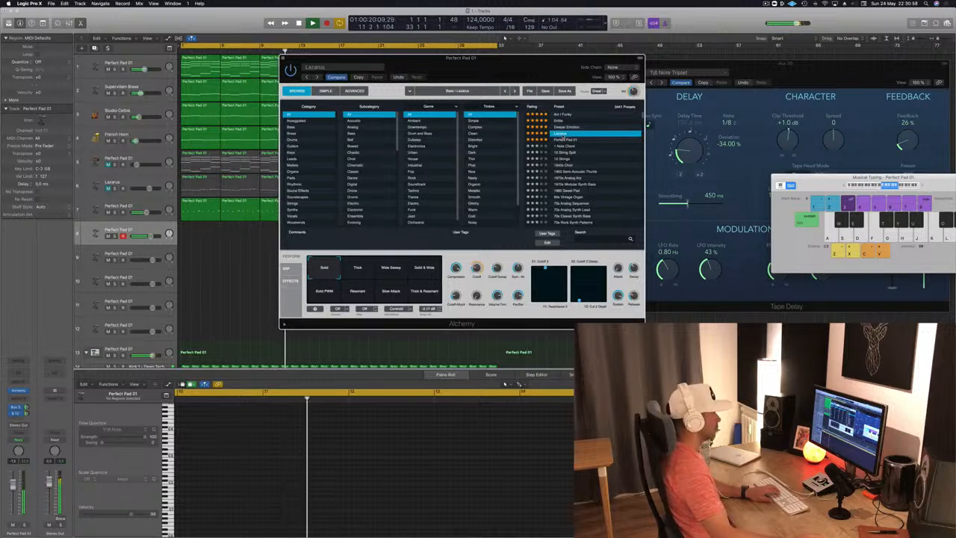
left_click_drag(13, 485, 12, 486)
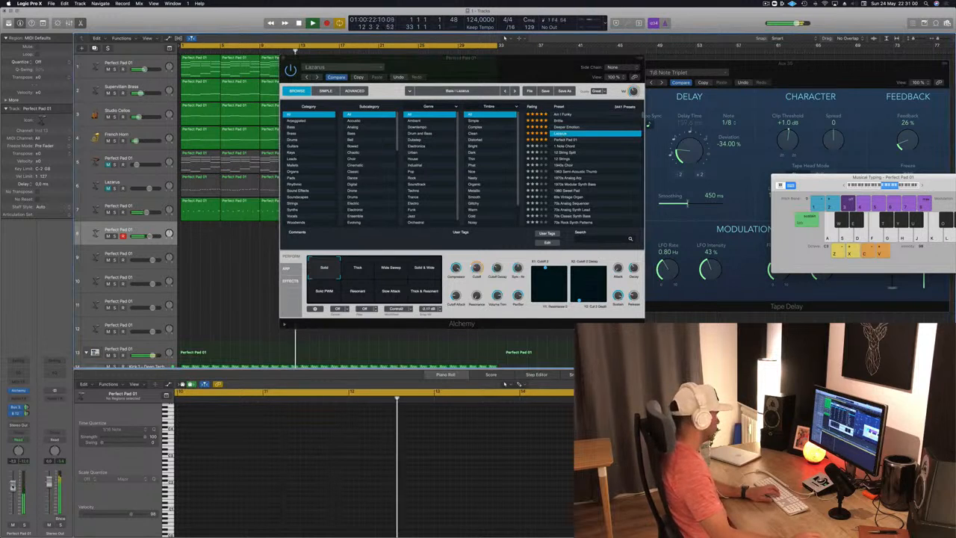
left_click(372, 274)
left_click(429, 270)
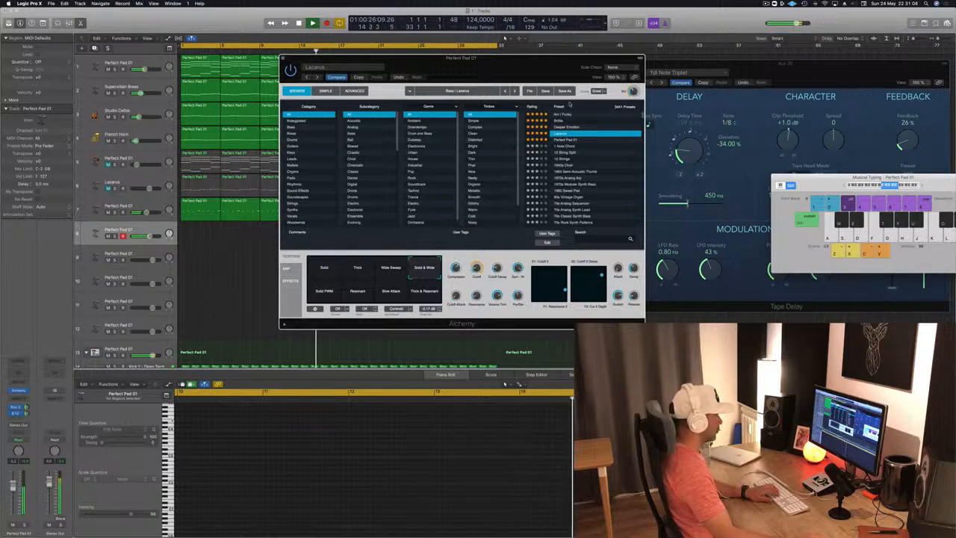
left_click(324, 270)
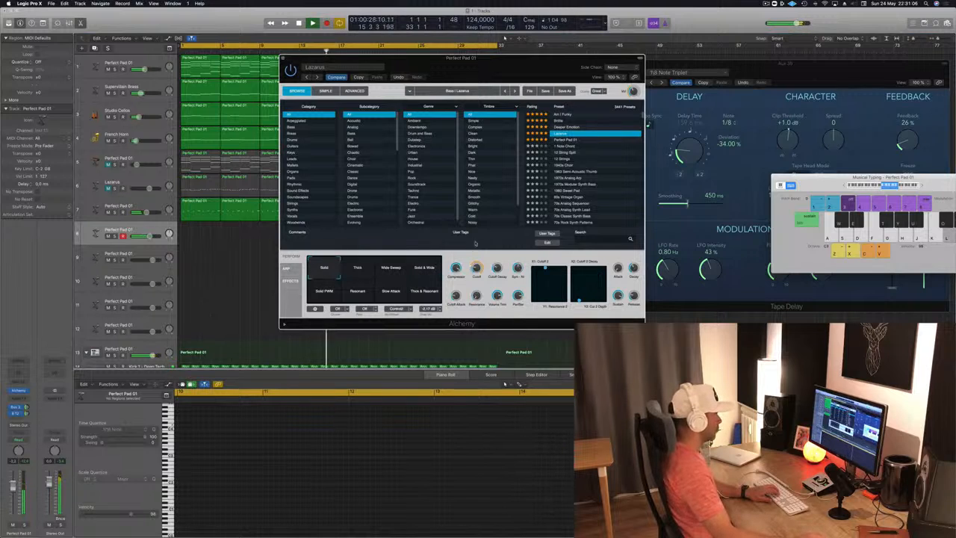
Step: Load the 1 Note Chord preset on track 8, lower the track's volume and move the Alchemy window off the regions
left_click(568, 146)
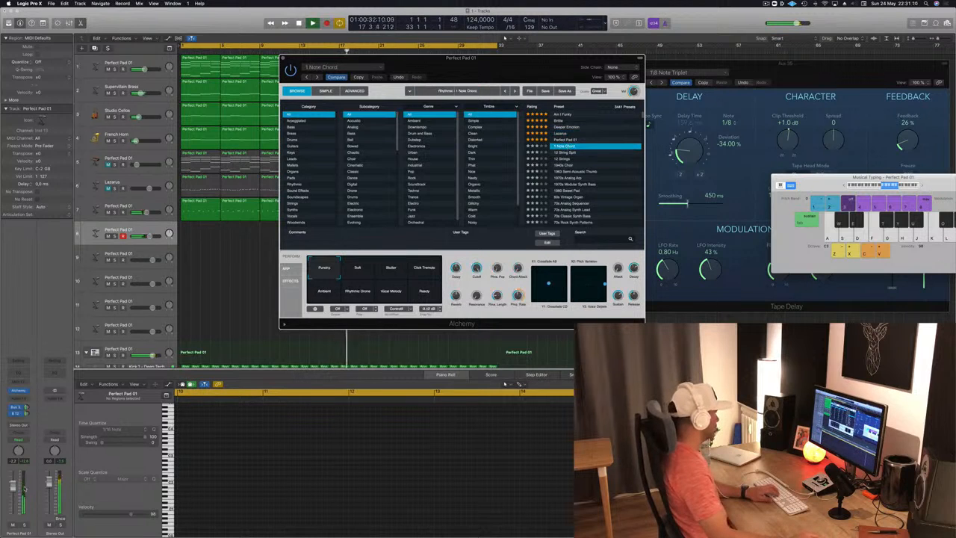
left_click_drag(13, 487, 12, 493)
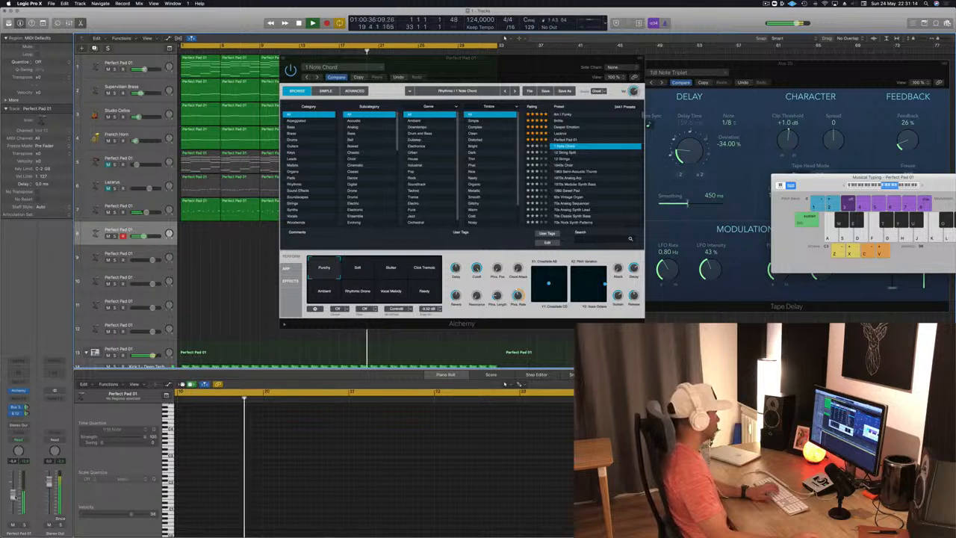
left_click_drag(493, 72, 657, 69)
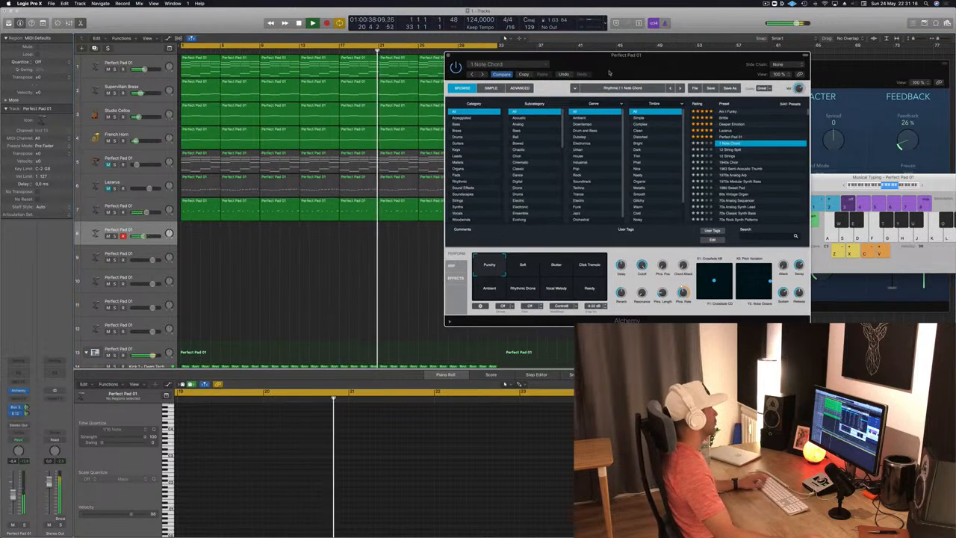
Step: Copy track 1's first chord region to bar 1 of track 8 and shorten all its notes to brief stabs
left_click_drag(190, 69, 180, 240)
left_click_drag(219, 407, 453, 532)
left_click_drag(518, 430, 437, 441)
key("space")
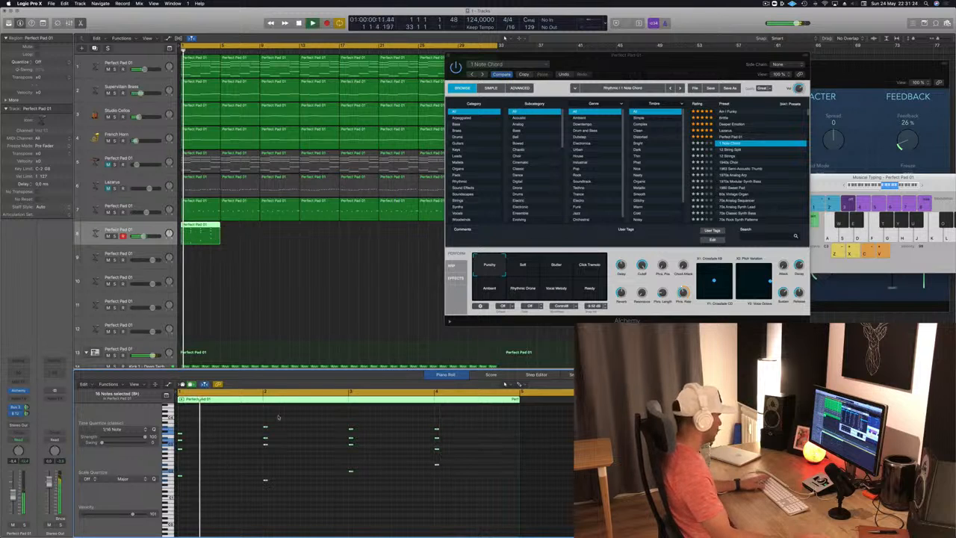
Step: Duplicate the chord stab region along track 8 until it fills all 32 bars
left_click_drag(201, 233, 239, 232)
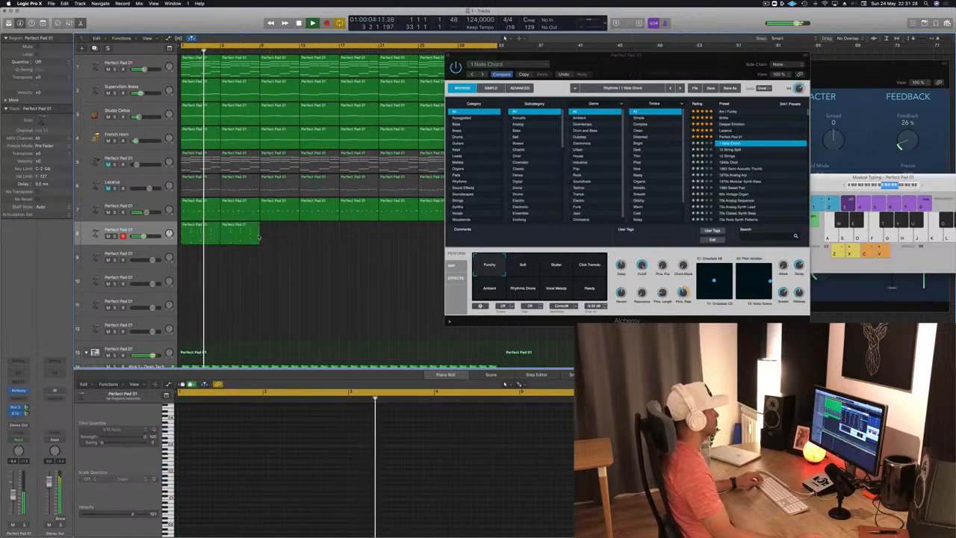
left_click_drag(598, 71, 808, 148)
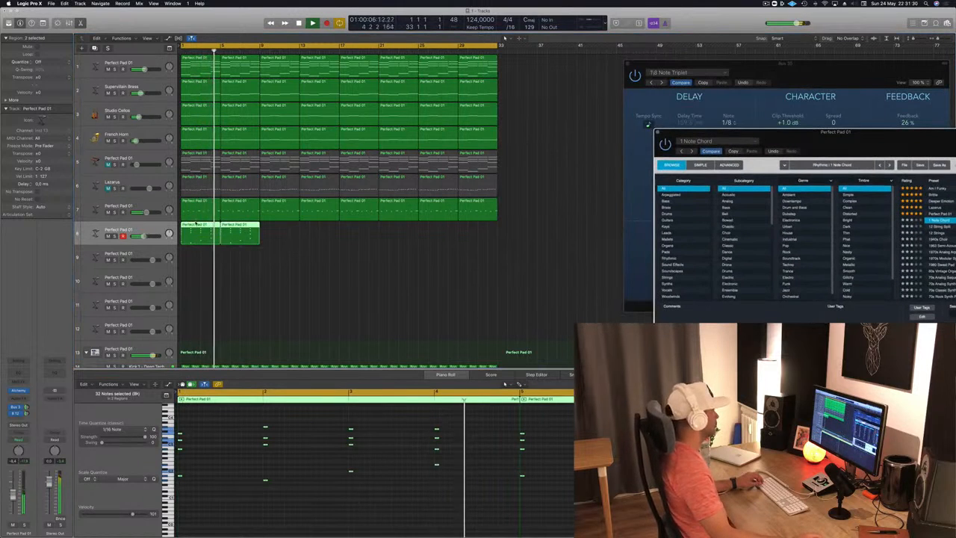
left_click_drag(197, 233, 276, 233)
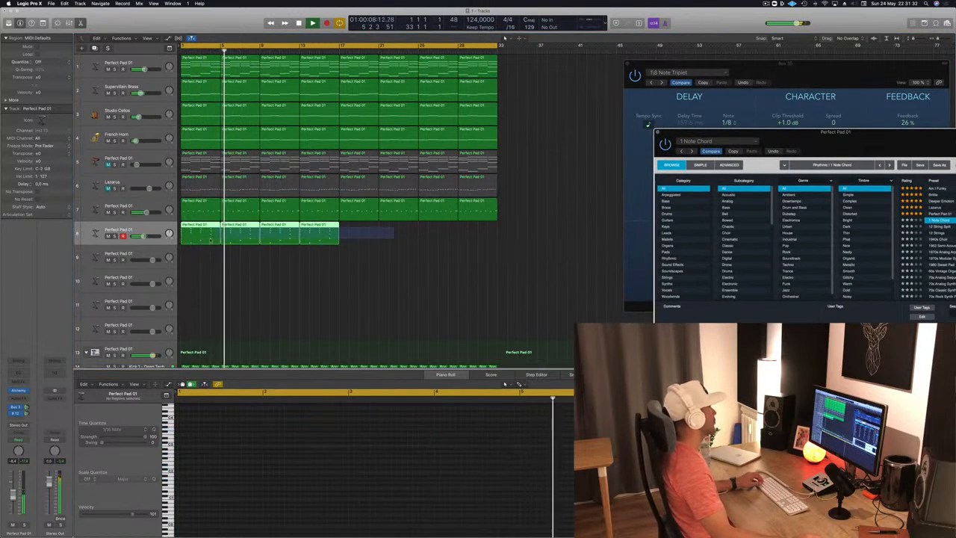
left_click_drag(201, 230, 361, 234)
Step: Replay from the start with the Supervillain Brass track selected and bring the Perfect Pad 01 Alchemy window back into full view
key("Return")
left_click(144, 94)
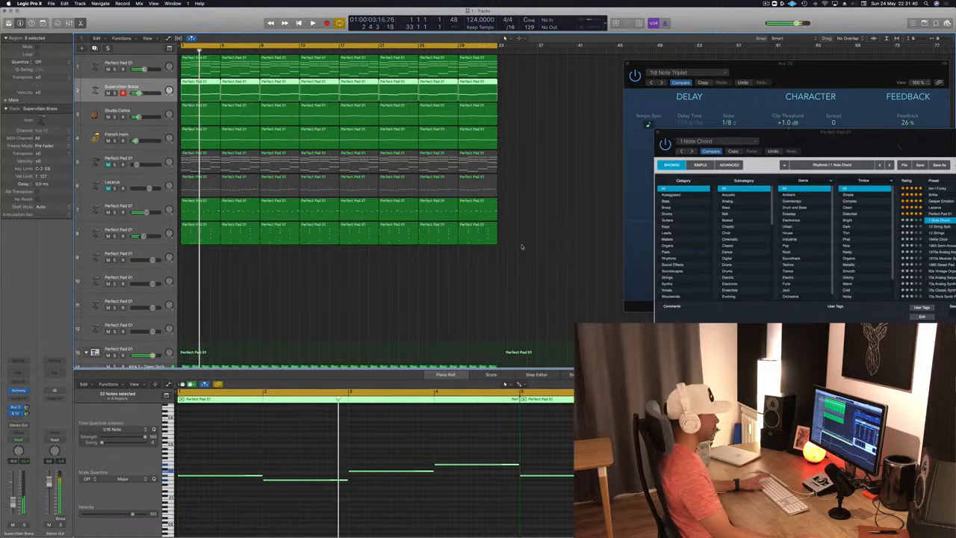
left_click_drag(815, 142, 520, 198)
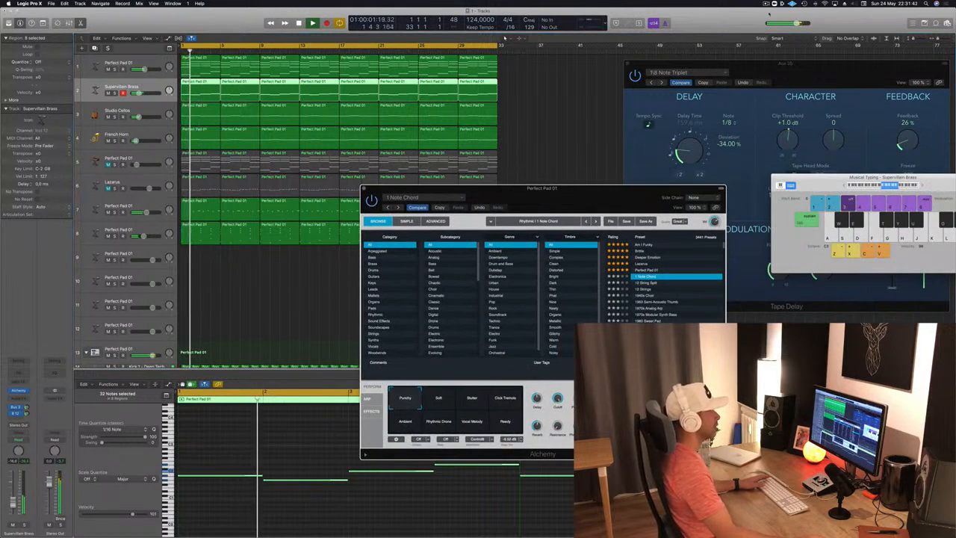
left_click_drag(574, 192, 565, 74)
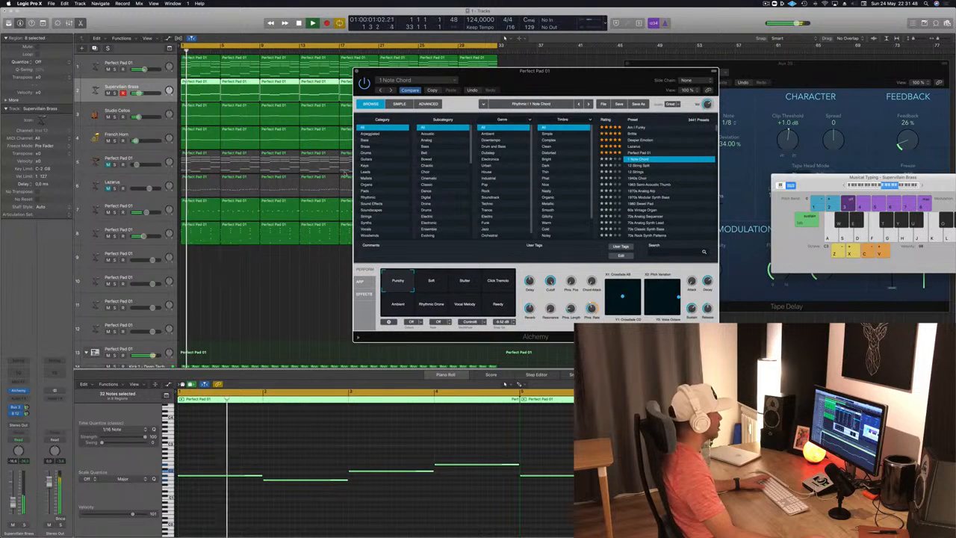
Step: Filter the Alchemy presets to Keys and audition Adding and Afterthought on the chord stabs of track 8
left_click(367, 165)
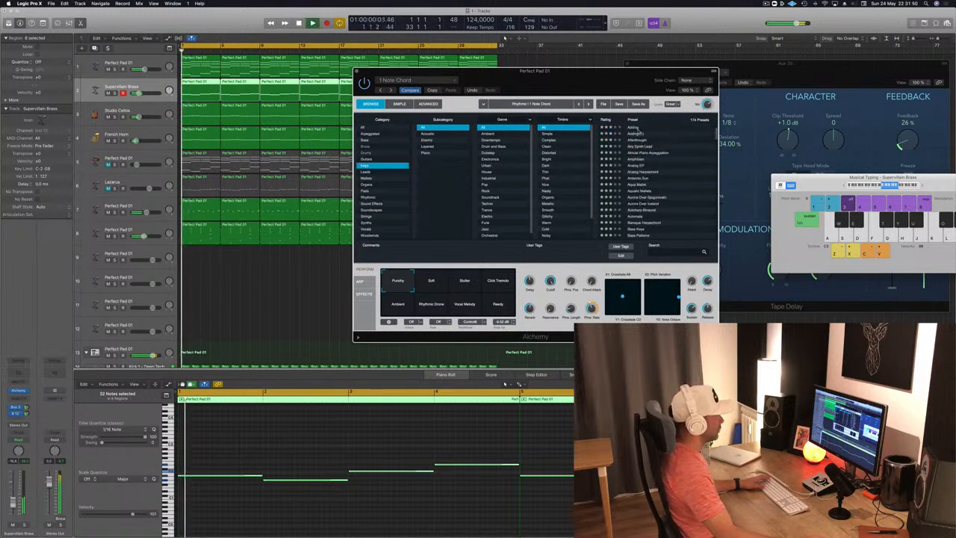
left_click(637, 127)
left_click_drag(569, 86, 538, 118)
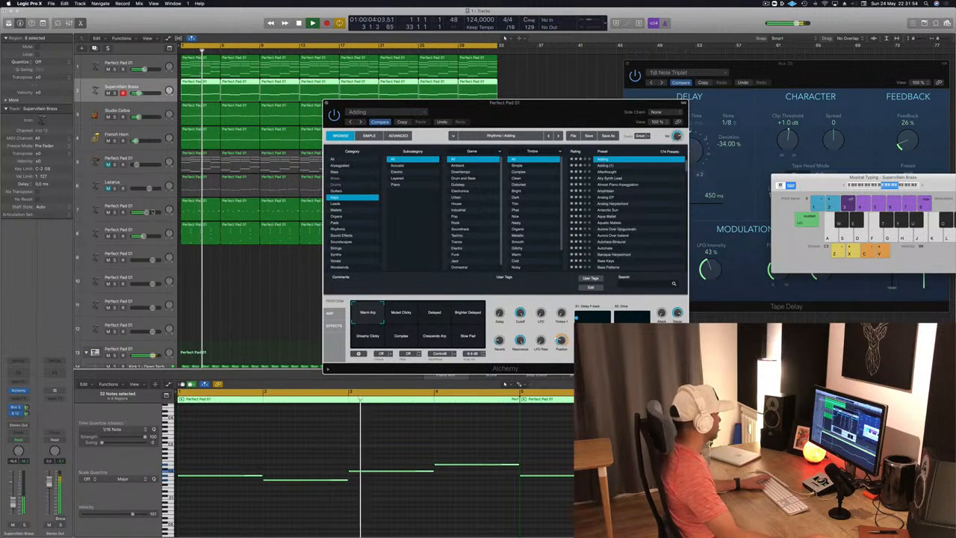
left_click(152, 234)
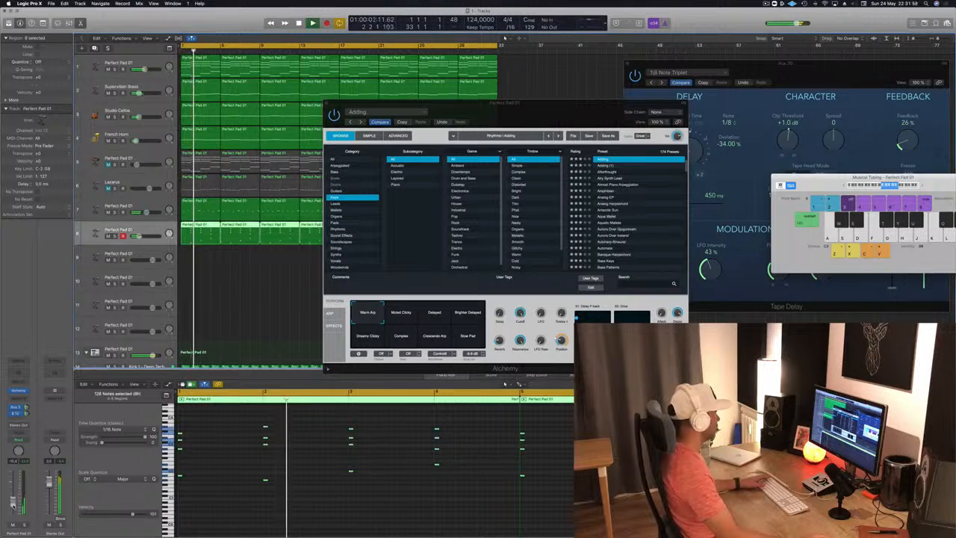
left_click(609, 173)
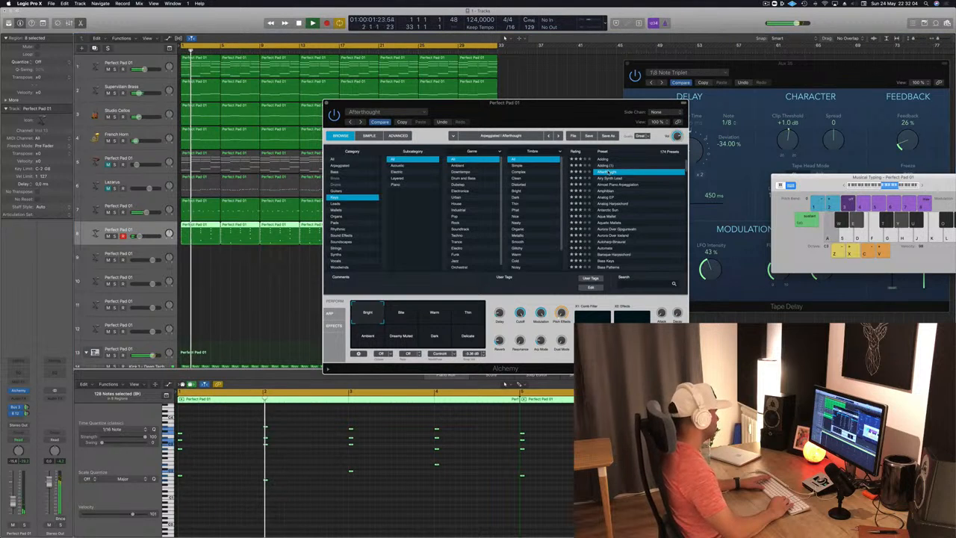
Step: Load the Airy Synth Lead preset in track 8's Alchemy, raise the track's volume, and reposition the instrument window
key("Down")
key("Return")
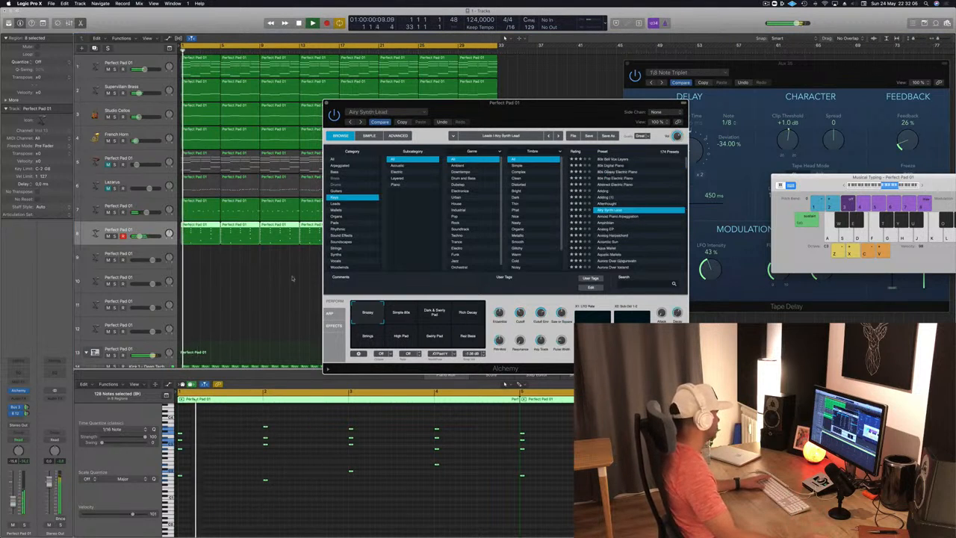
left_click(13, 503)
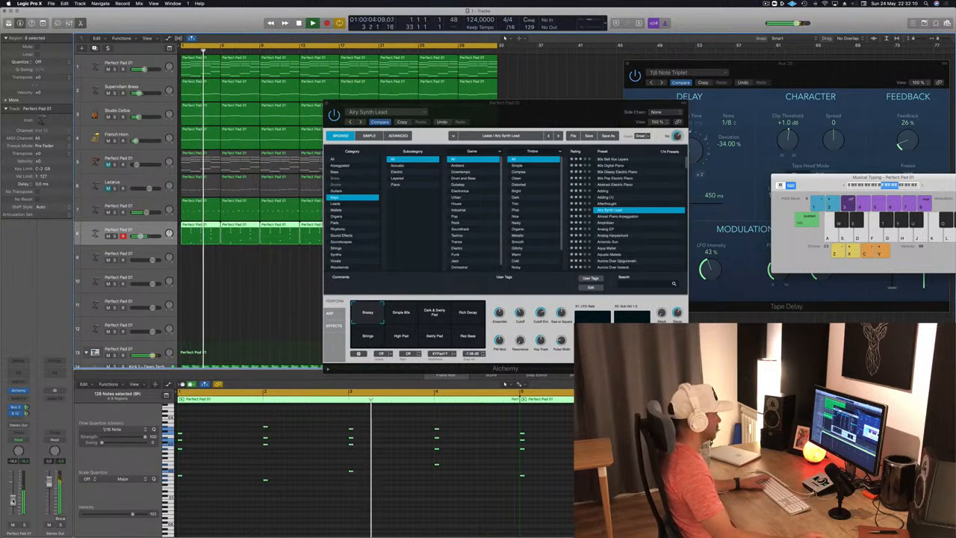
left_click_drag(576, 112, 692, 71)
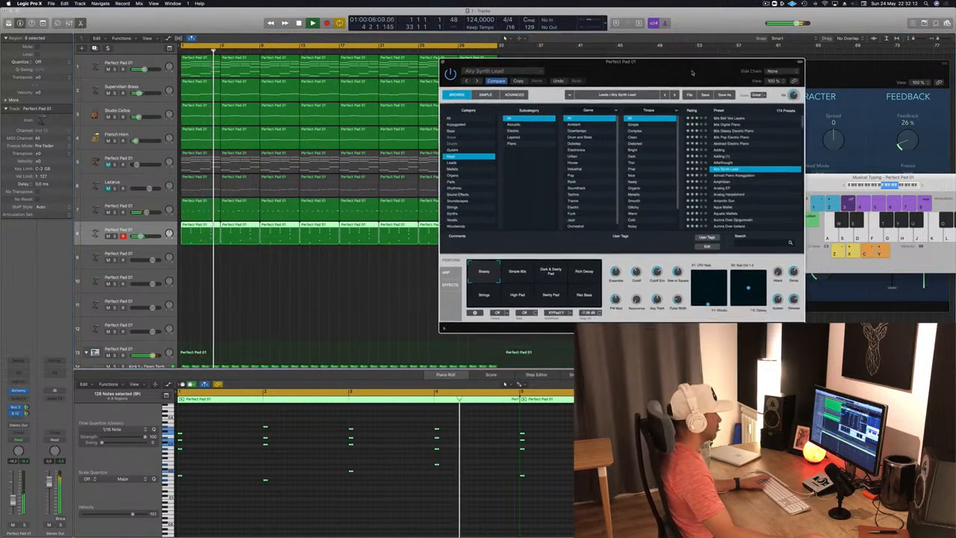
Step: Audition Airy Synth Lead's performance snapshots, from Simple 80s and Rich Decay through Strings and High Pad, and return to the first one
key("Return")
left_click(517, 275)
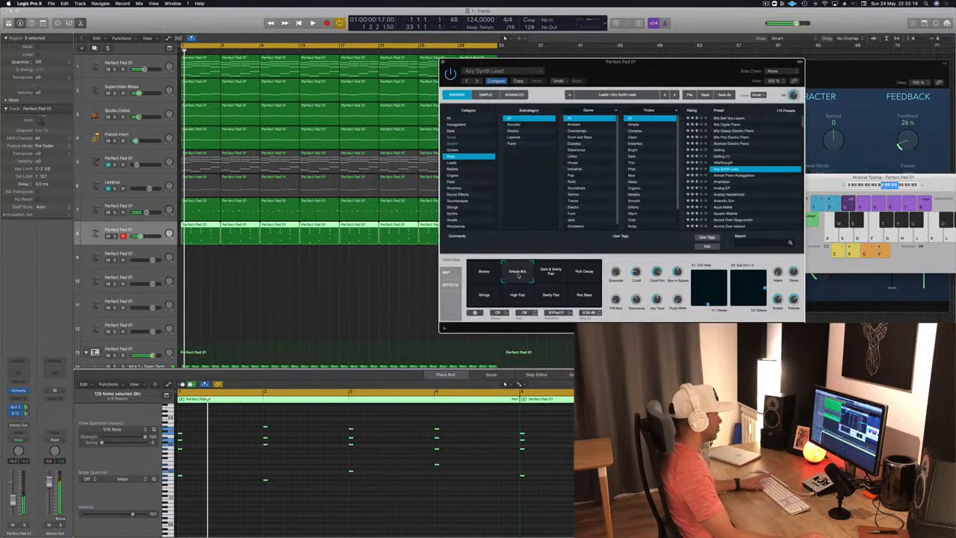
left_click(547, 273)
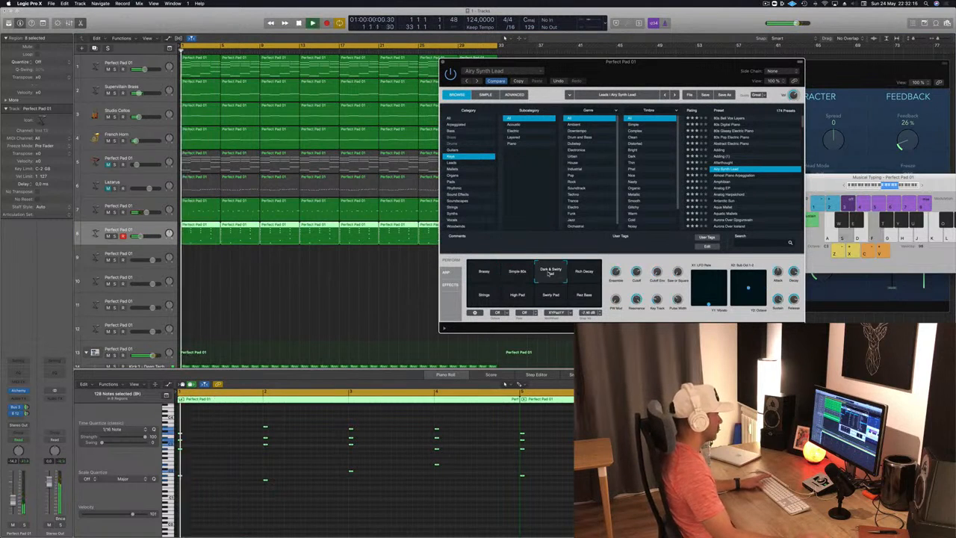
left_click(585, 274)
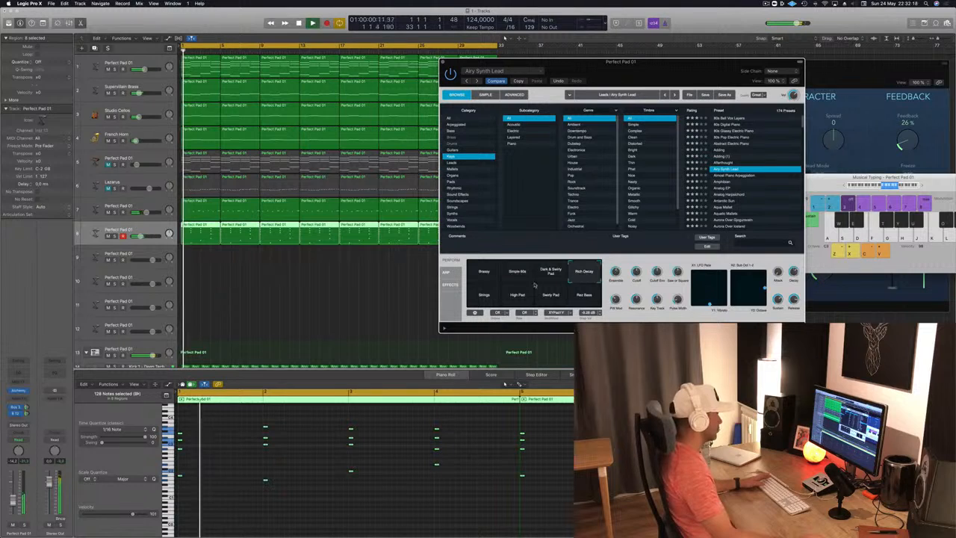
left_click(483, 297)
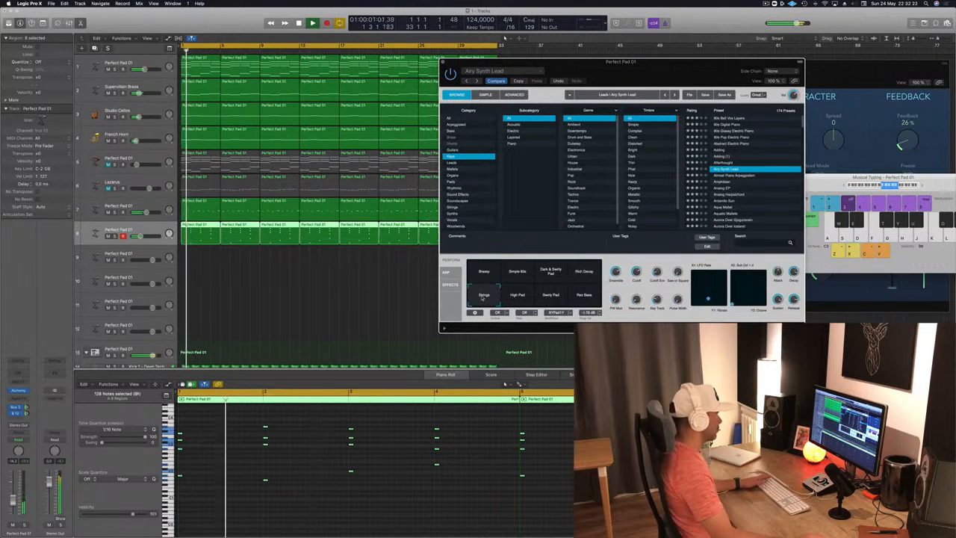
left_click(517, 295)
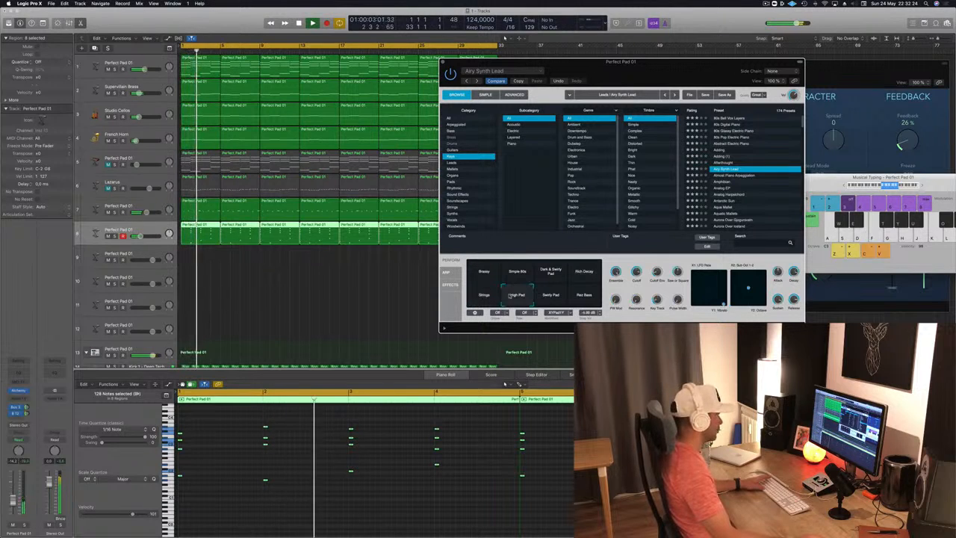
left_click(546, 296)
left_click(584, 295)
left_click(483, 275)
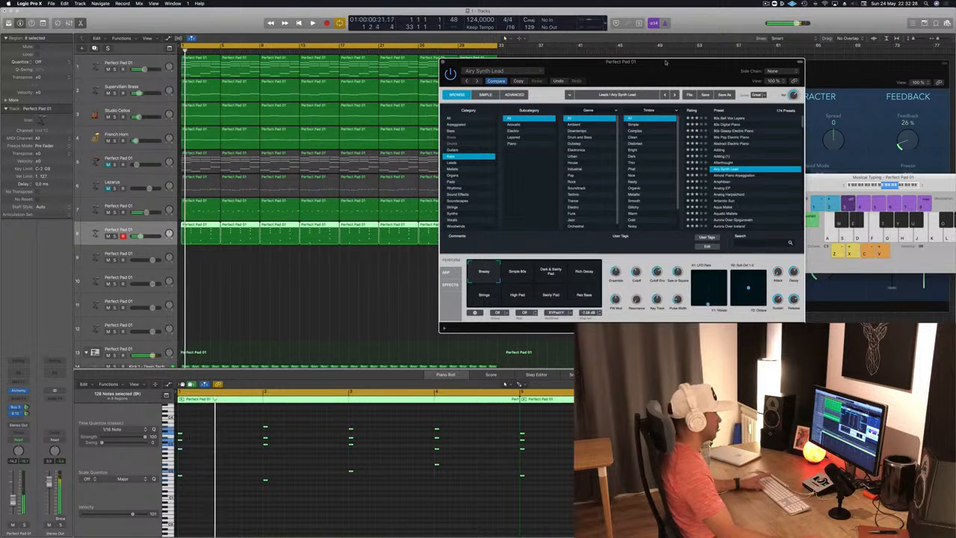
Step: Adjust track 8's send levels to Bus 3 and Bus 12 with the Alchemy window moved aside
left_click_drag(666, 57, 441, 76)
left_click_drag(249, 72, 430, 72)
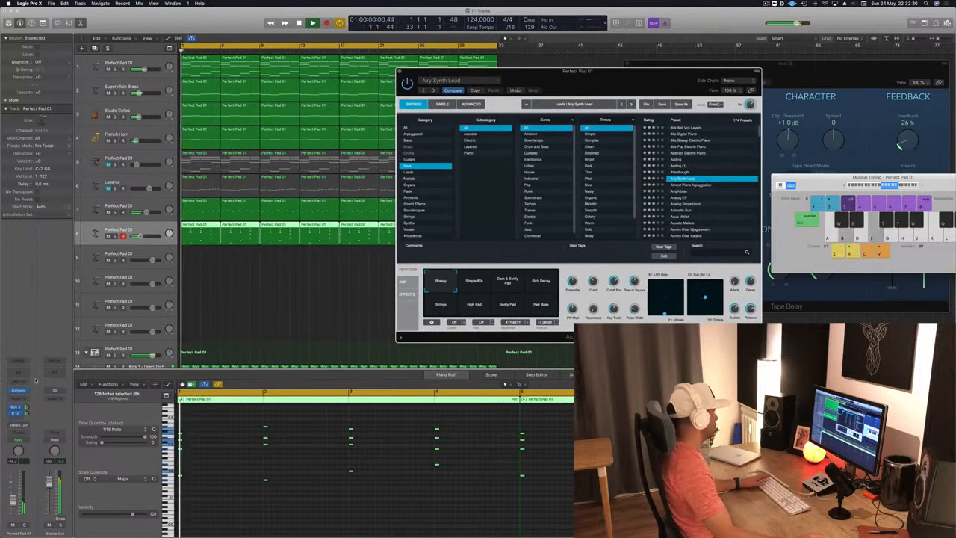
left_click(26, 406)
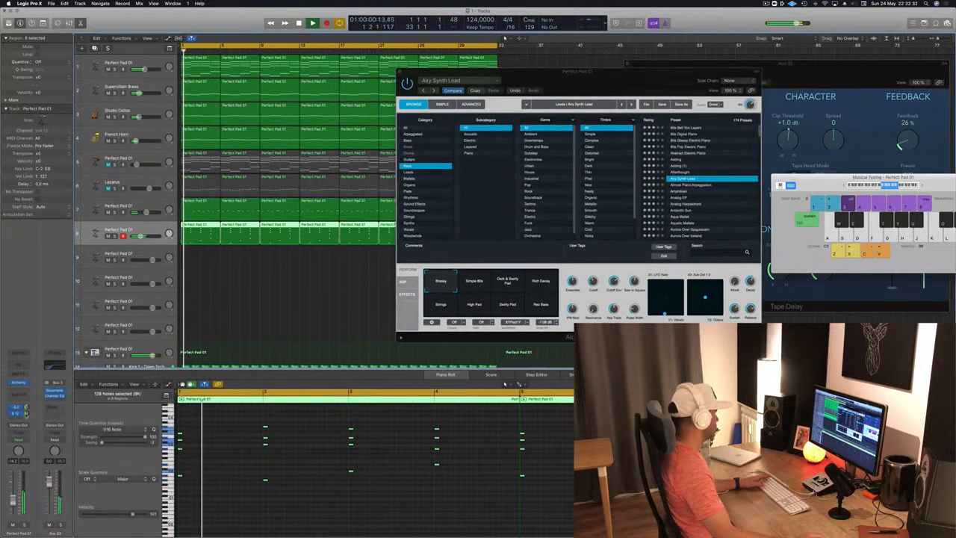
left_click(27, 413)
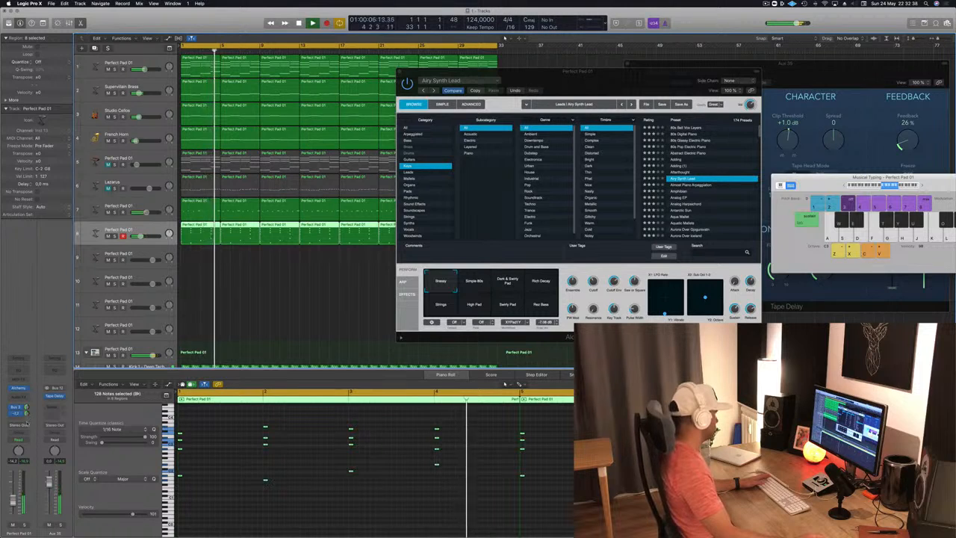
Step: Transpose all notes of the track 8 chord stabs down one octave and replay them from the start
key("Return")
left_click(300, 481)
key("Return")
key("super+a")
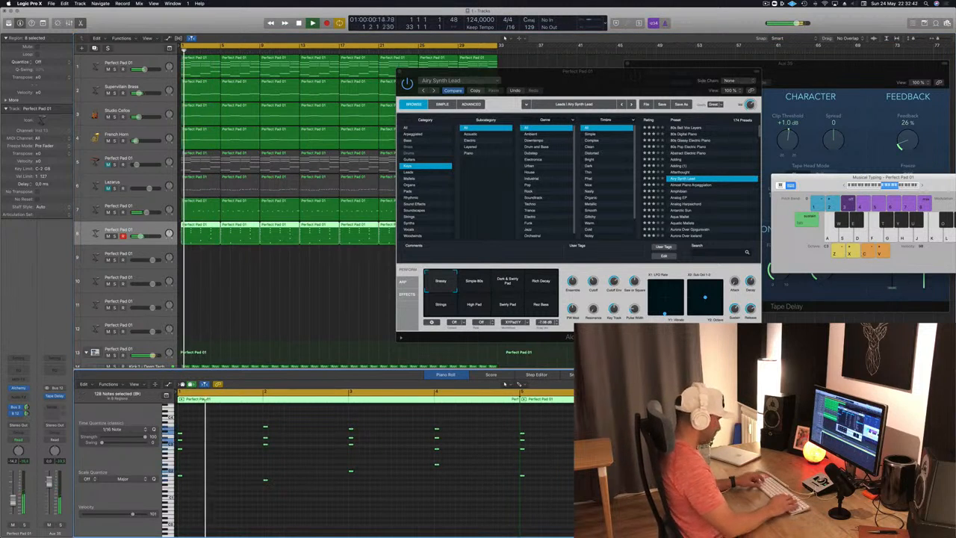
key("alt+shift+Down")
key("Return")
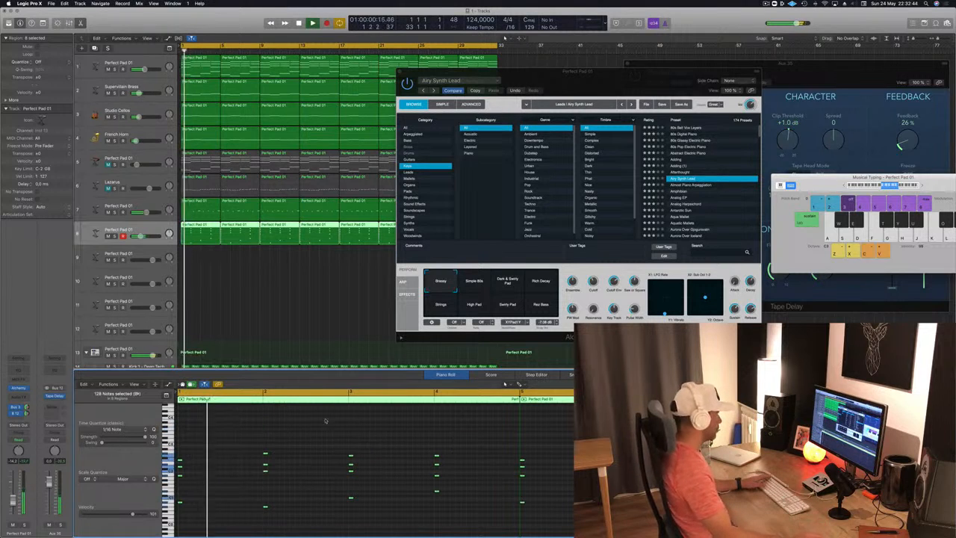
Step: Close the Alchemy window, clear the region selection, and mute the Studio Cellos and French Horn tracks
left_click_drag(635, 72, 543, 111)
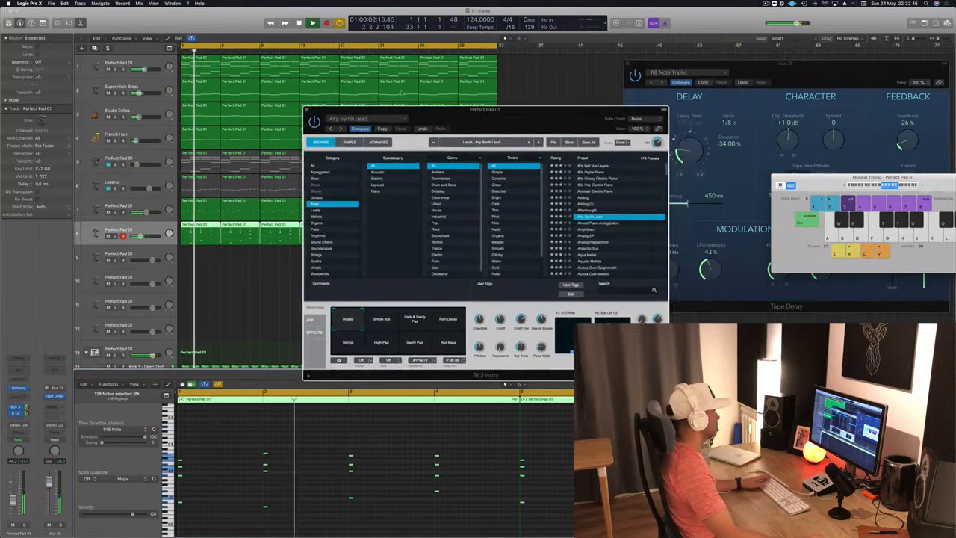
left_click(306, 110)
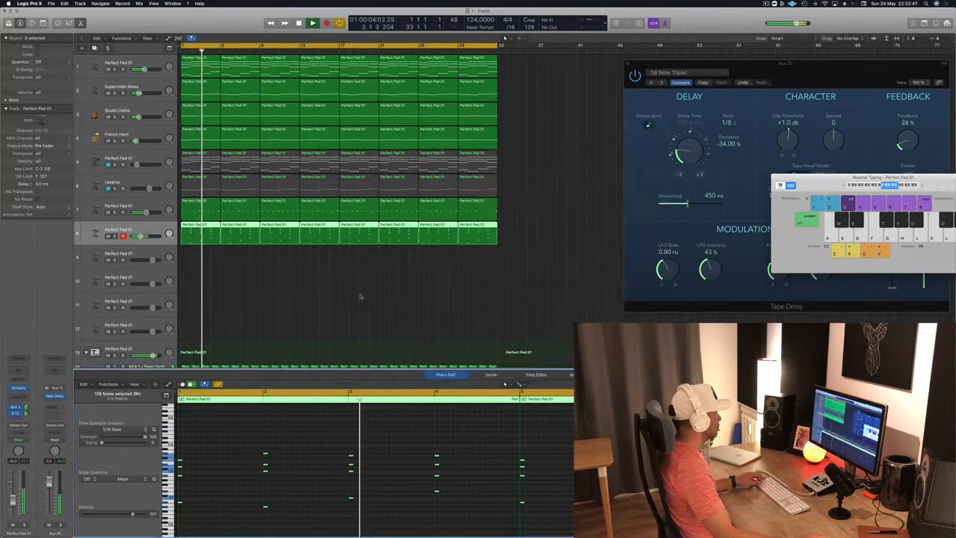
left_click(293, 327)
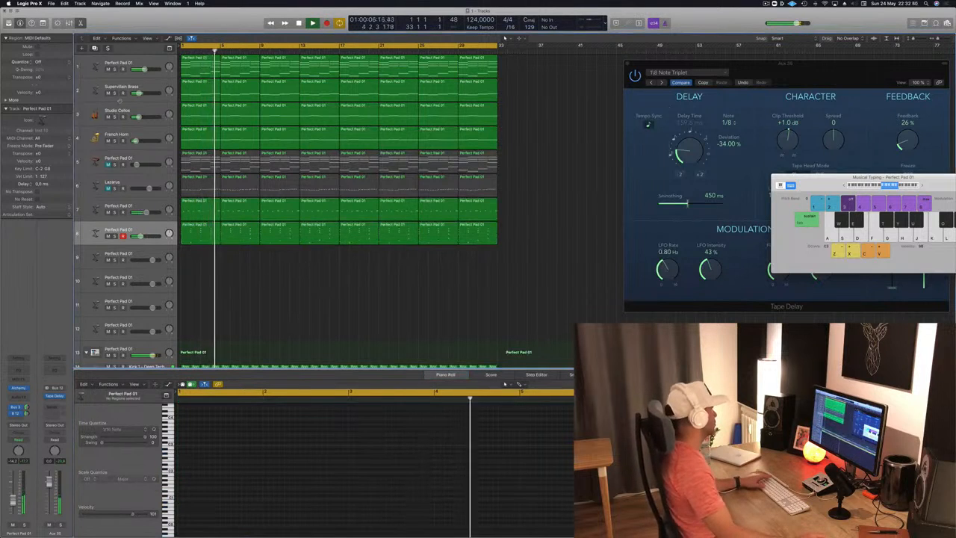
left_click_drag(108, 117, 108, 141)
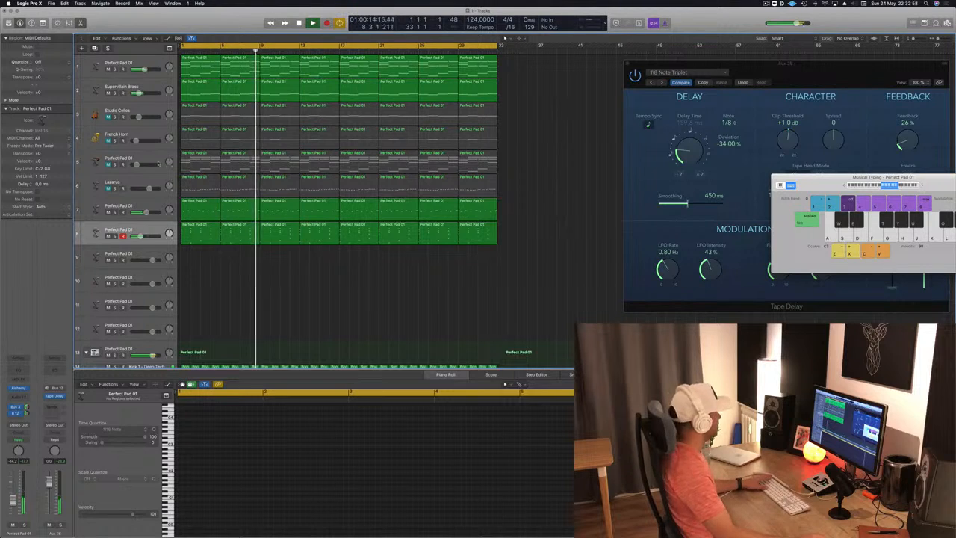
Step: Unmute the Lazarus track and insert a stereo Compressor on it
left_click(129, 181)
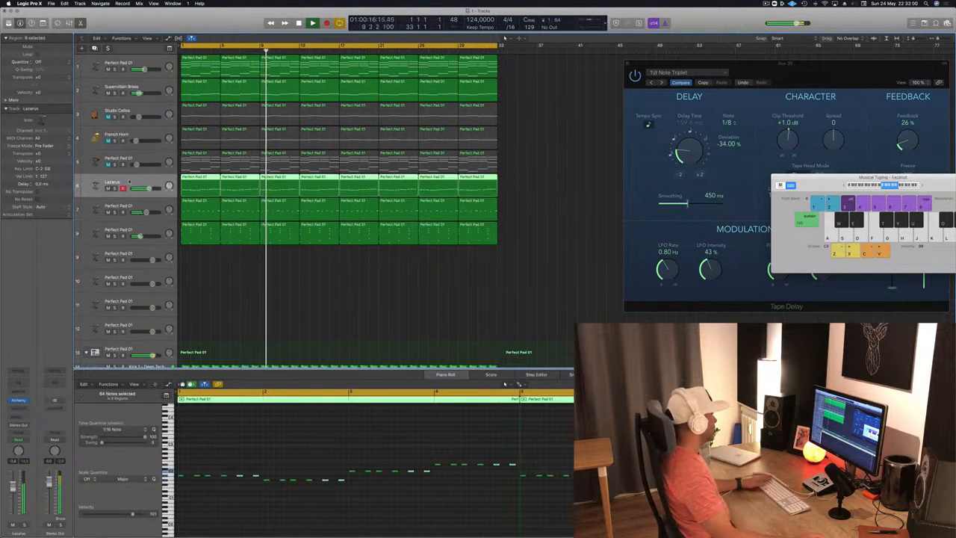
key("space")
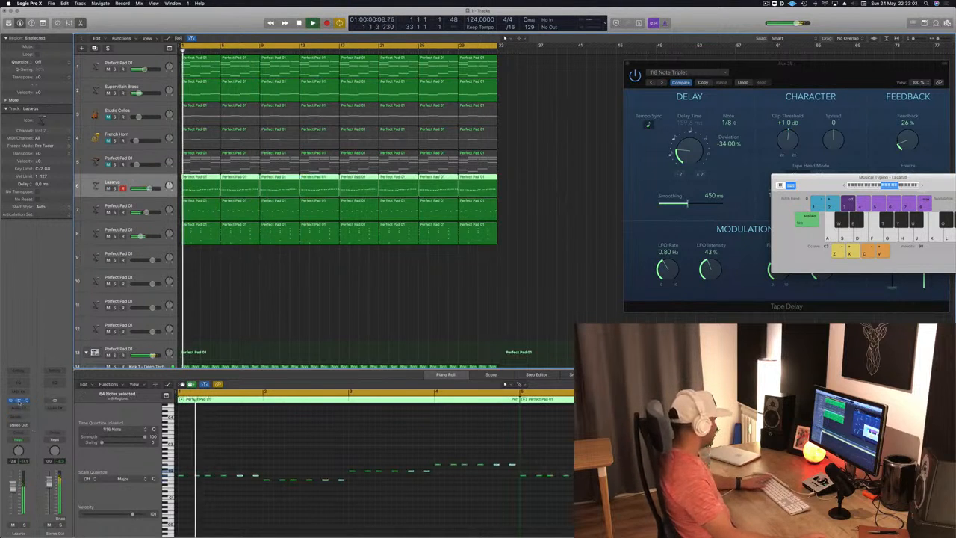
left_click(20, 408)
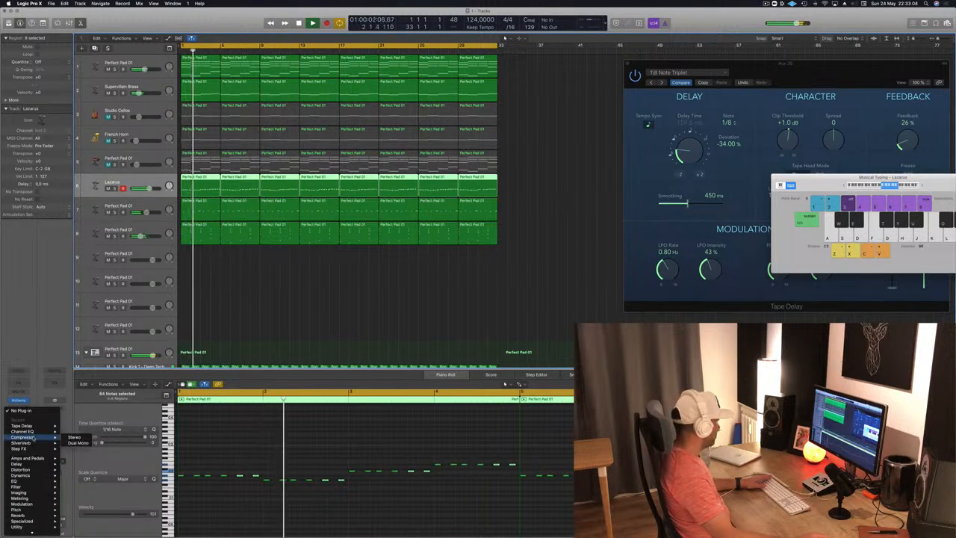
left_click(73, 437)
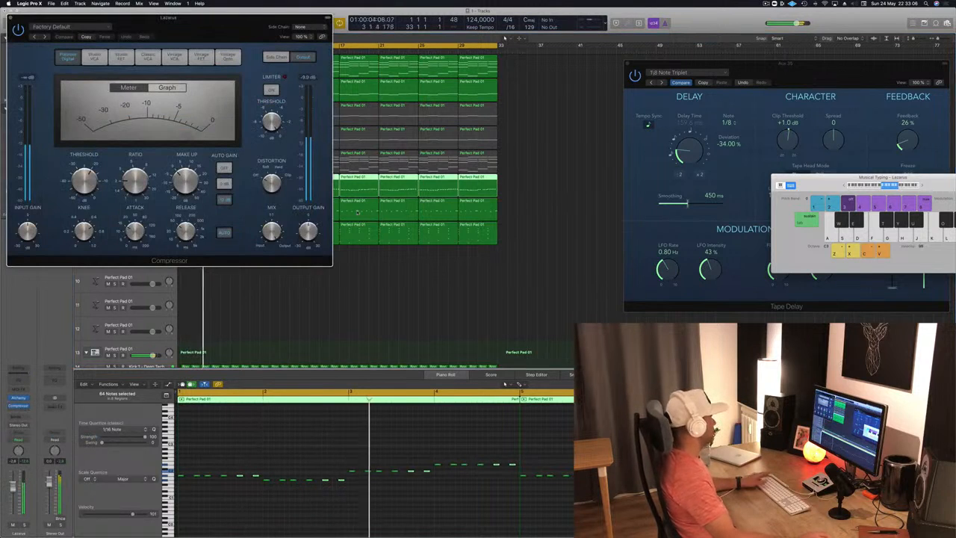
Step: Set the Compressor's side chain source to Bus 11 (SIDECHAIN) and show its side chain detection and filter settings during playback
left_click_drag(242, 35, 433, 107)
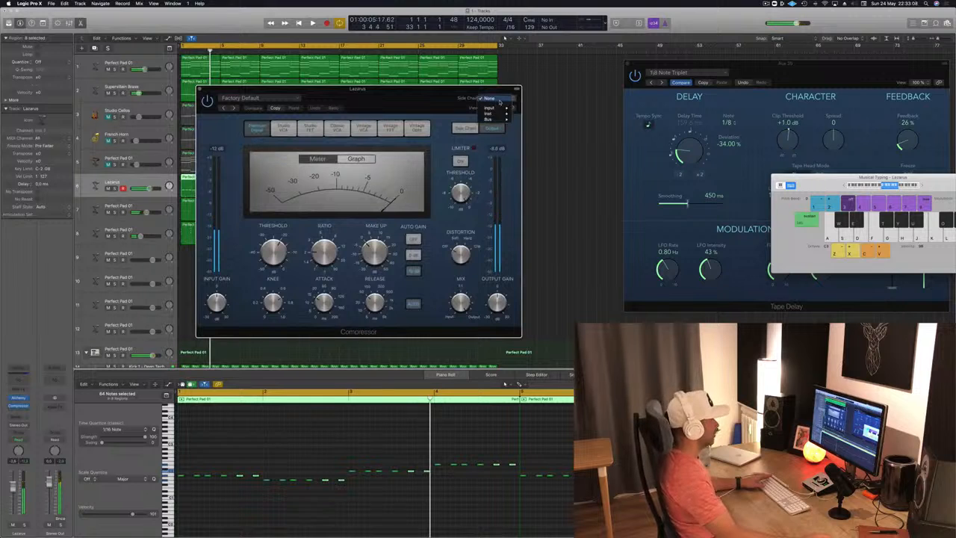
mouse_move(499, 119)
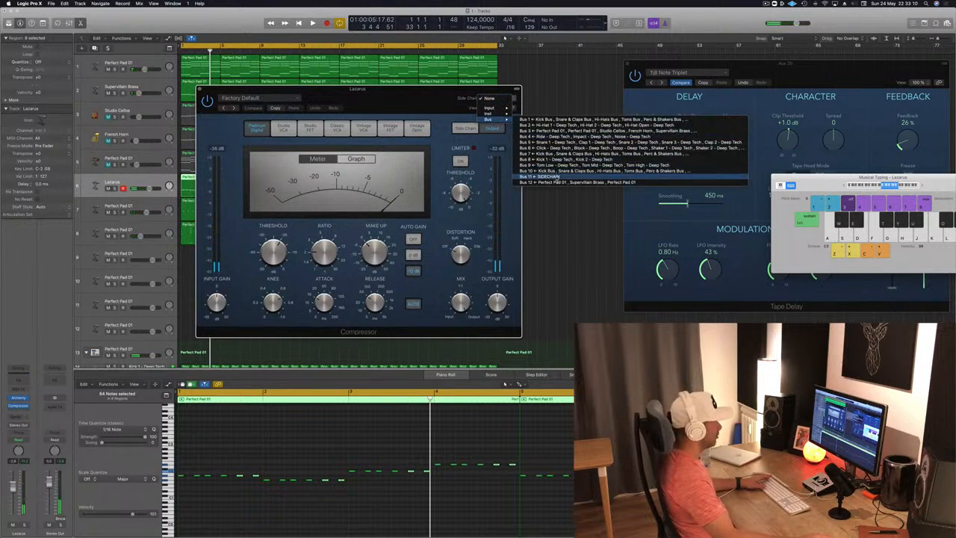
left_click(539, 177)
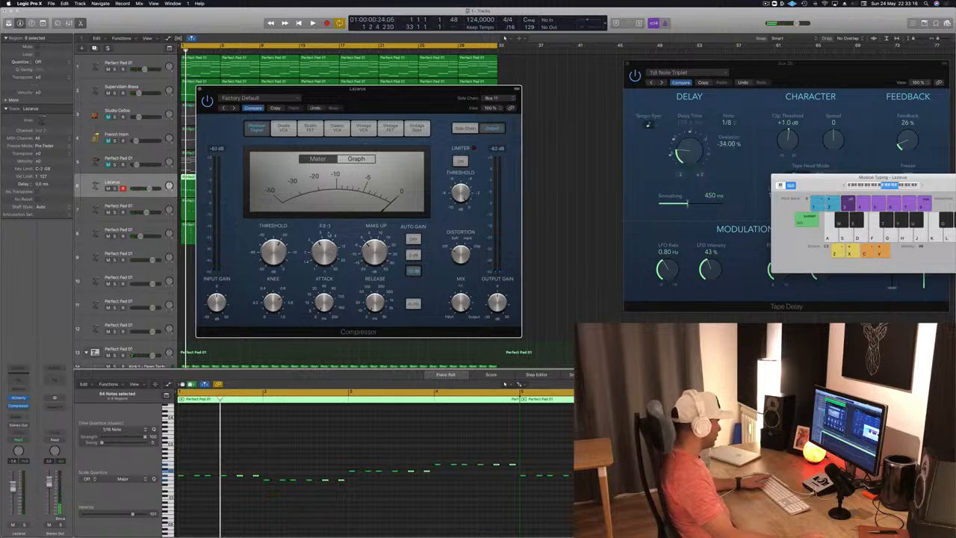
key("space")
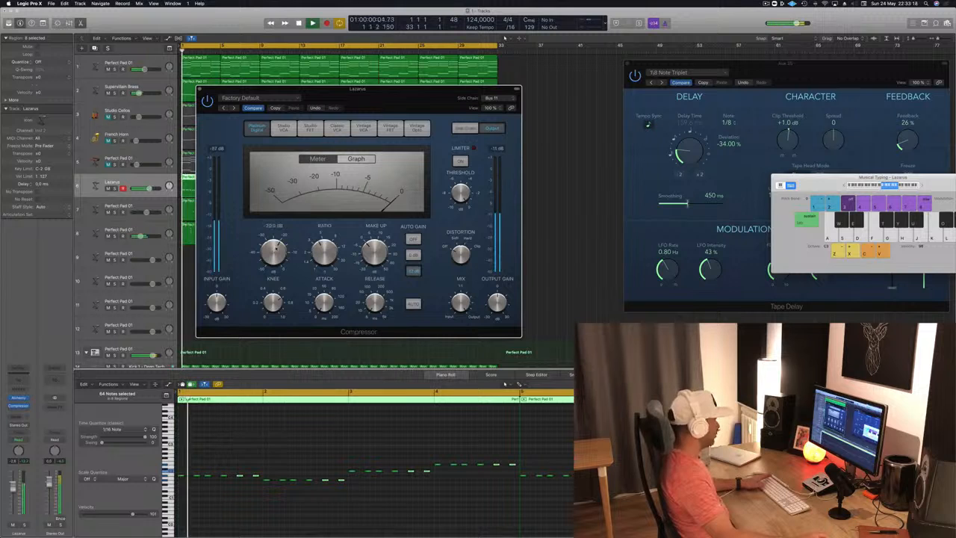
left_click(465, 127)
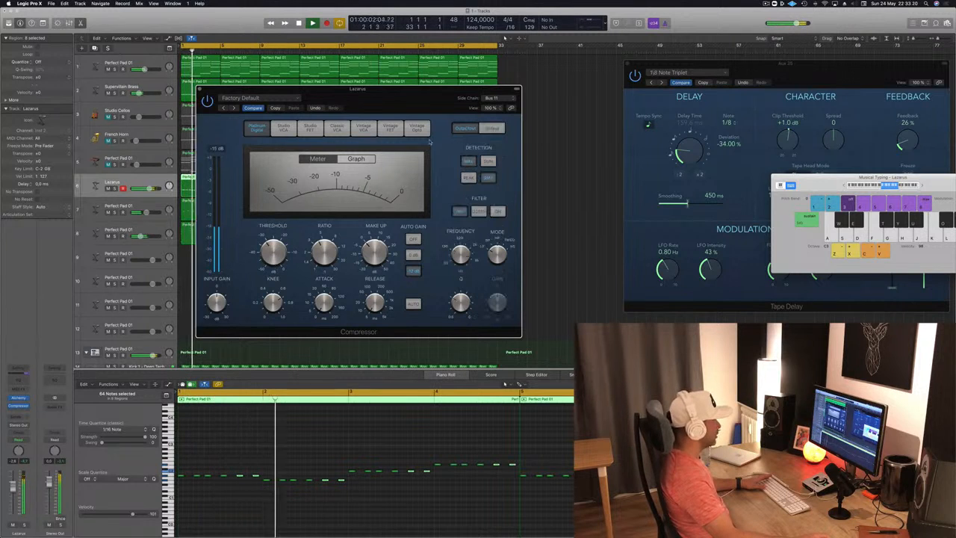
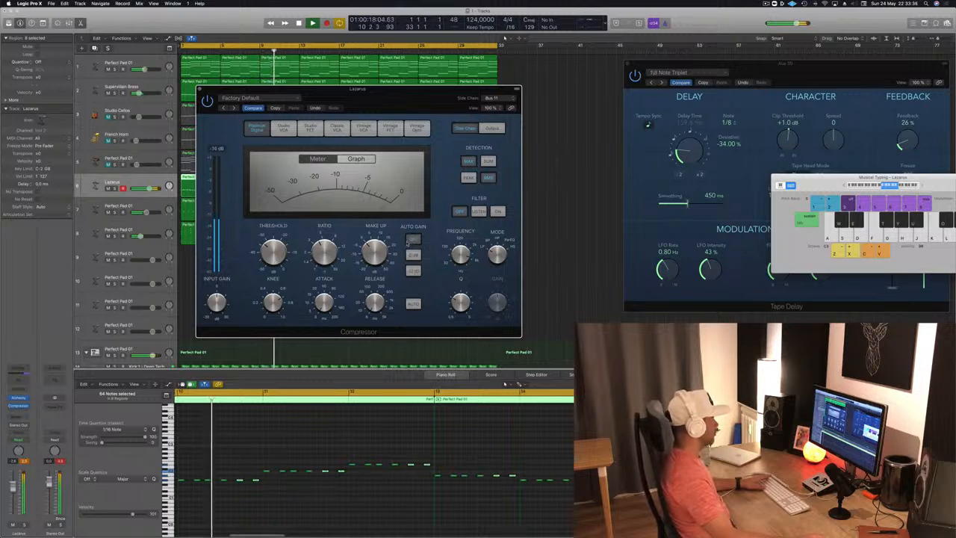
Step: Close the Lazarus Compressor window and replay the project from the start
left_click_drag(401, 96, 522, 109)
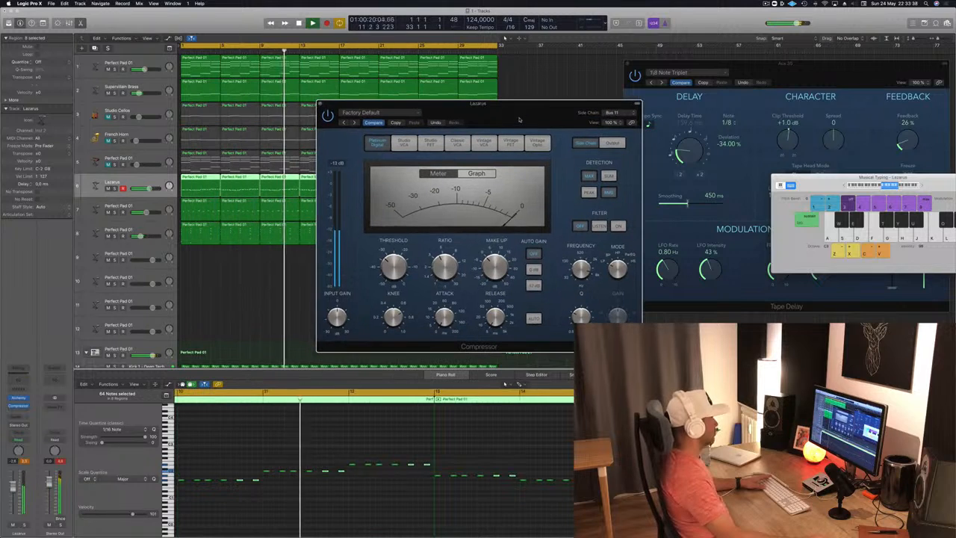
left_click(321, 105)
key("Return")
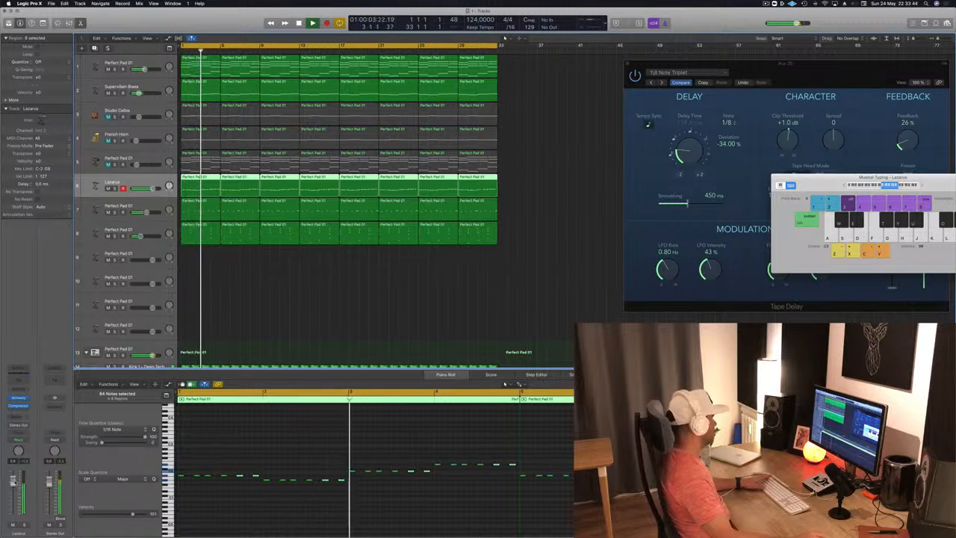
Step: Insert a second stereo Compressor on Lazarus, choose the Vintage Opto model with a threshold of about -33.5 dB, and close its window
left_click(19, 413)
mouse_move(27, 426)
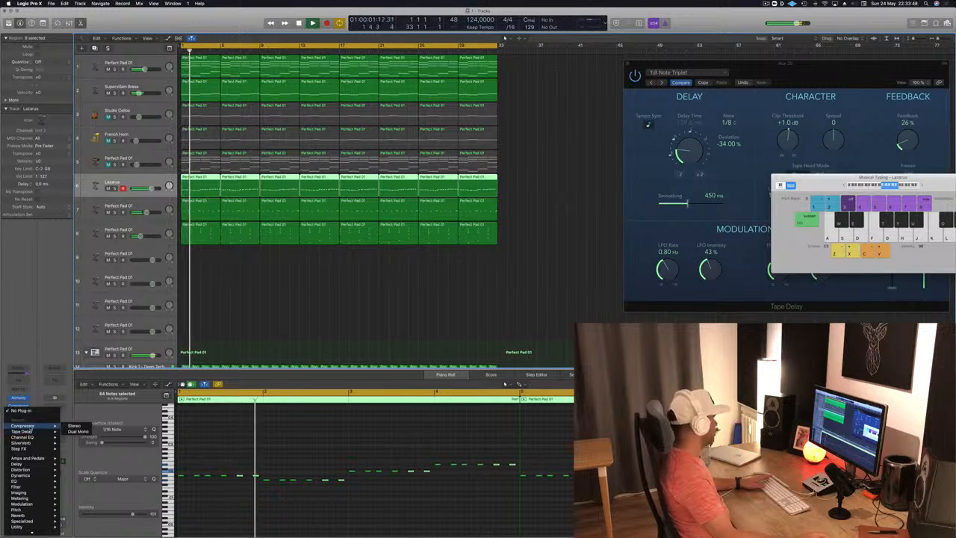
left_click(74, 426)
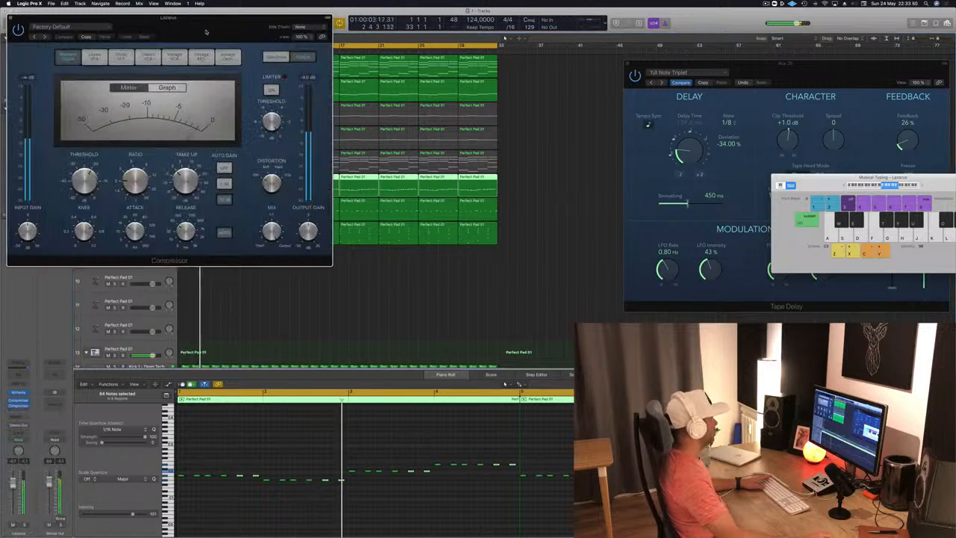
left_click_drag(206, 32, 417, 94)
left_click(278, 88)
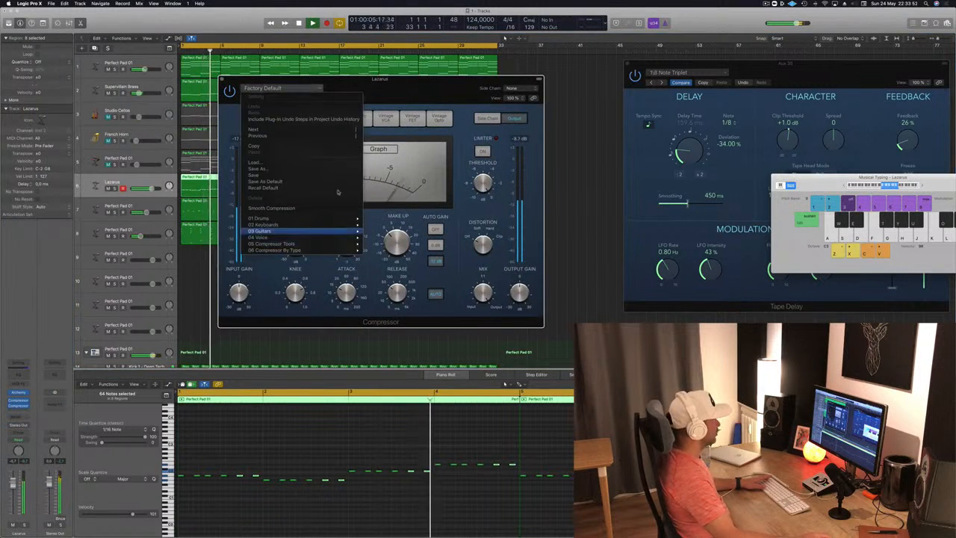
left_click(439, 118)
left_click(440, 118)
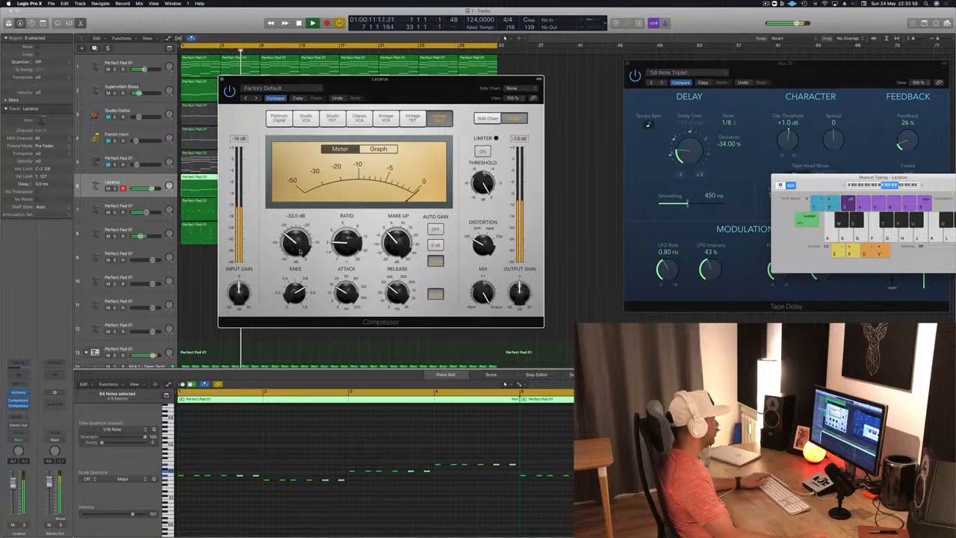
key("super+w")
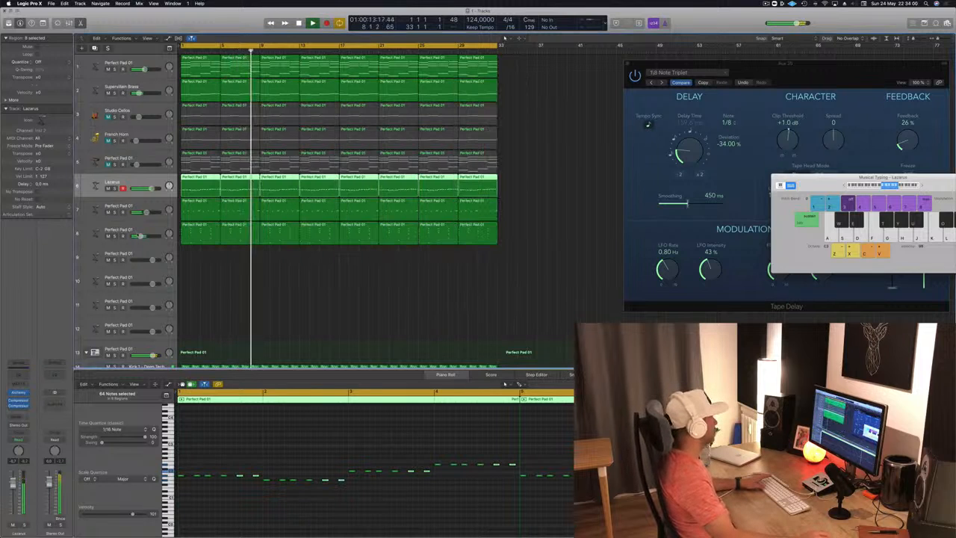
Step: Replay from the start, lower the Lazarus track's volume, and unmute track 5
key("Return")
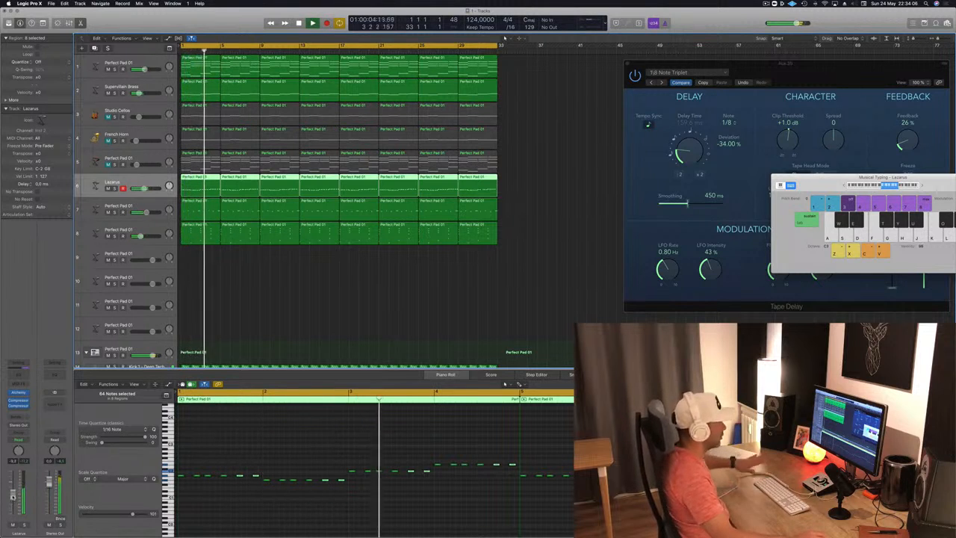
left_click(237, 309)
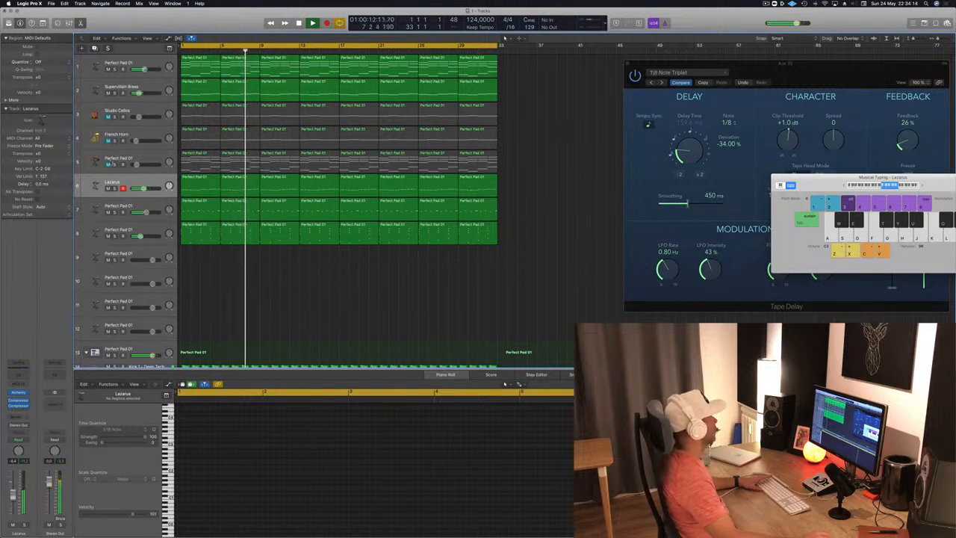
left_click(106, 165)
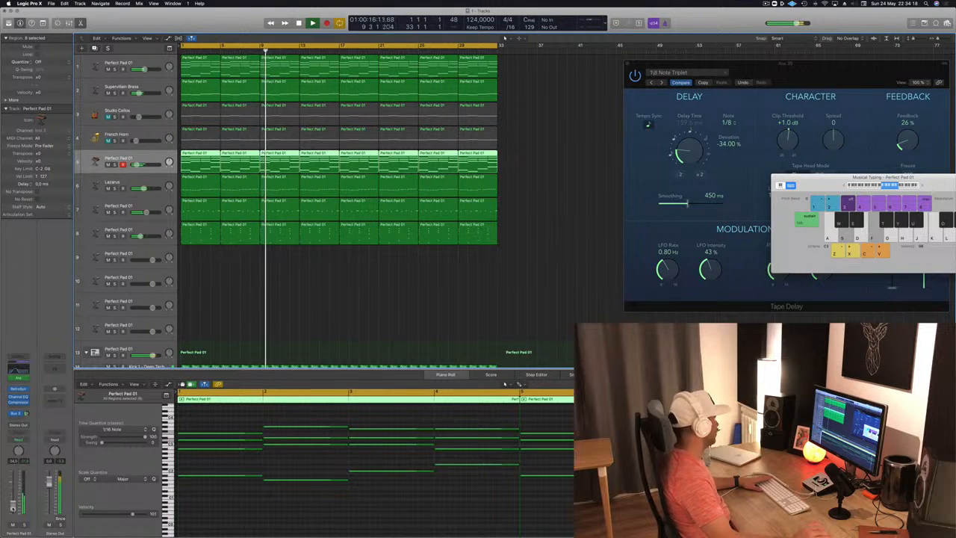
left_click(381, 331)
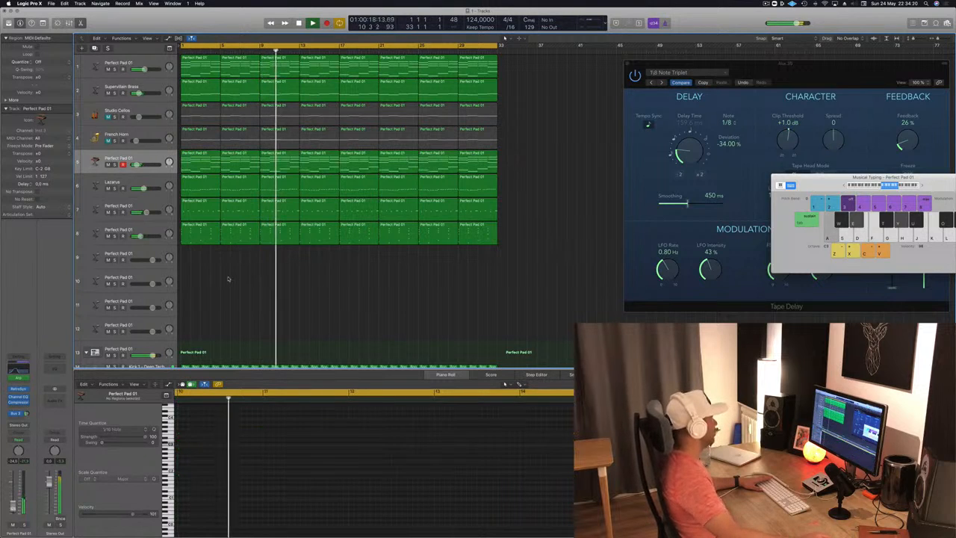
Step: Solo tracks 7 and 8 and play them together from the start
left_click(198, 211)
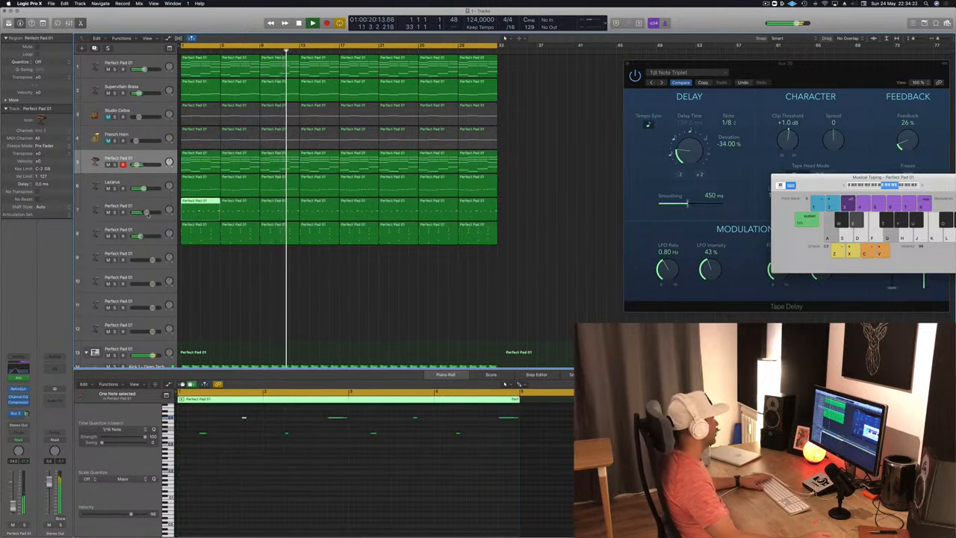
left_click(143, 229)
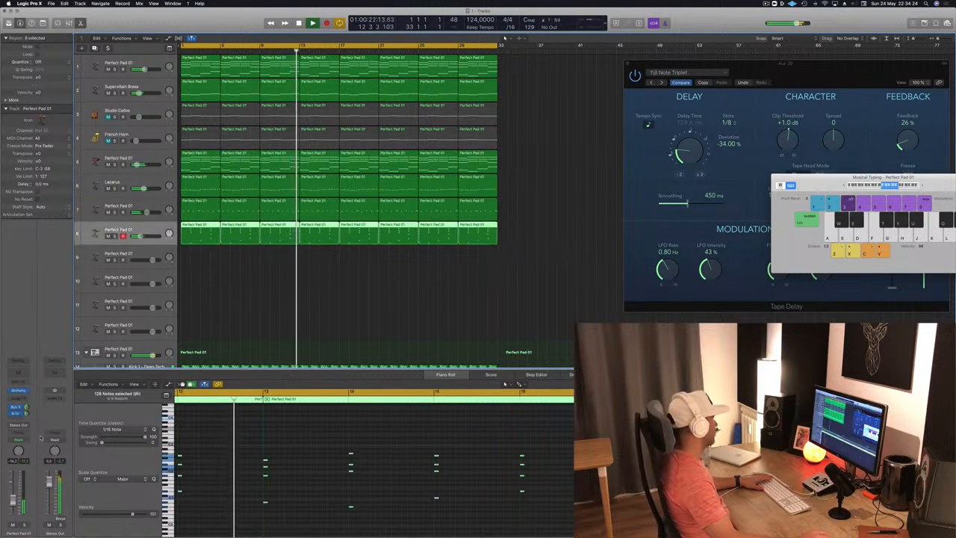
key("Return")
key("s")
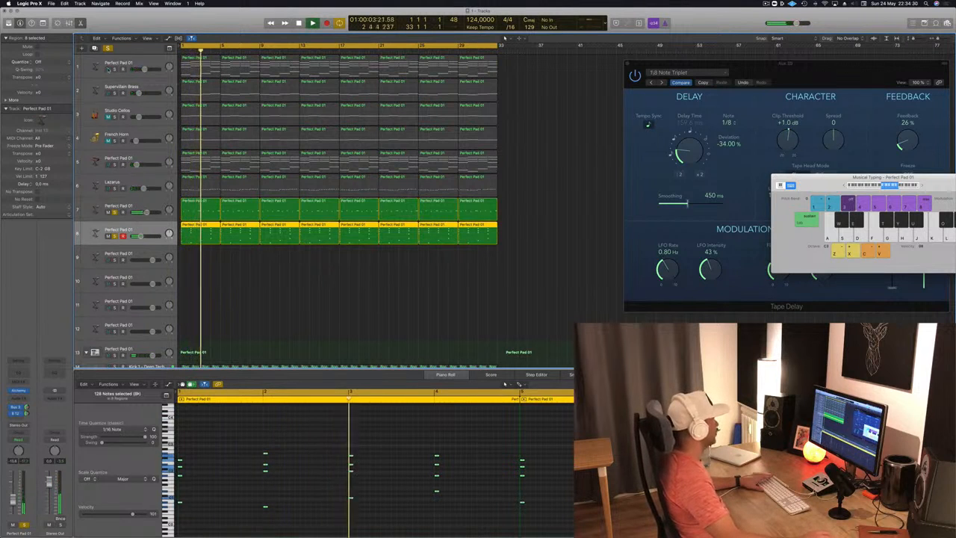
Step: Audition track 1 briefly with the soloed tracks, and add Lazarus, Kick 1 and track 5 to the solo group
left_click(114, 69)
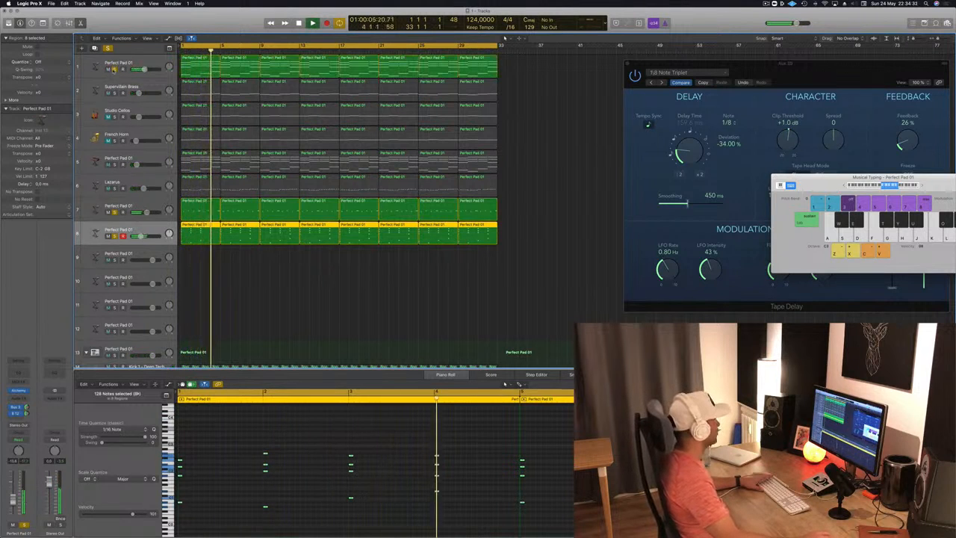
left_click(114, 68)
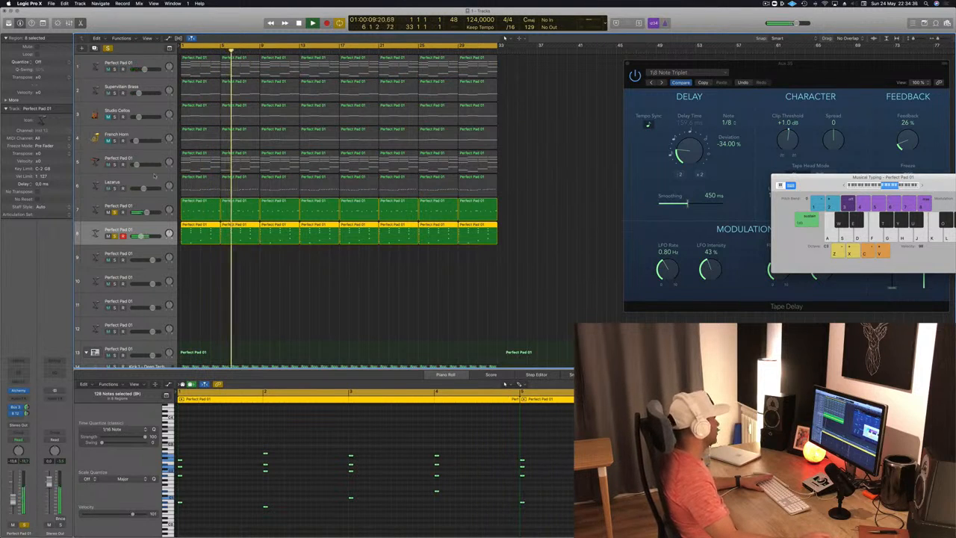
left_click(114, 189)
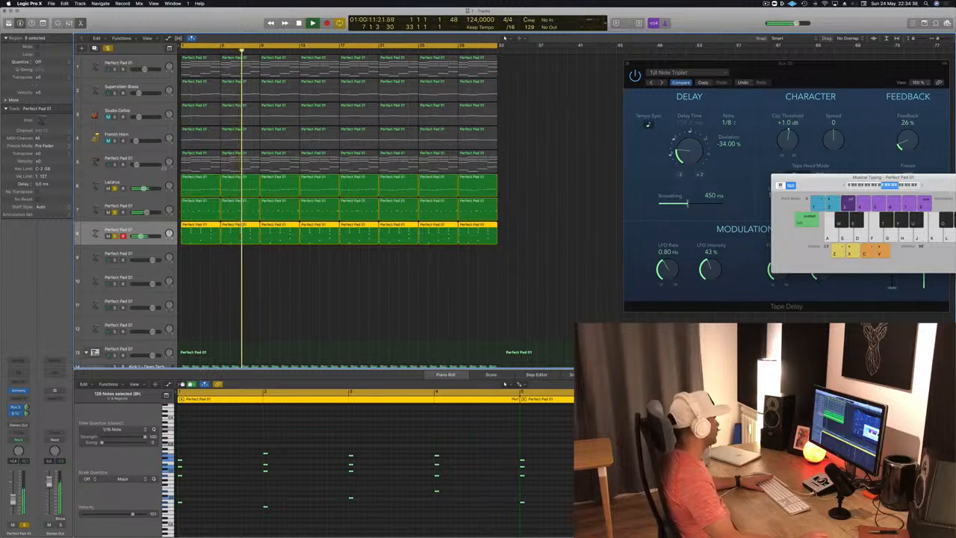
scroll(194, 258, "down", 3)
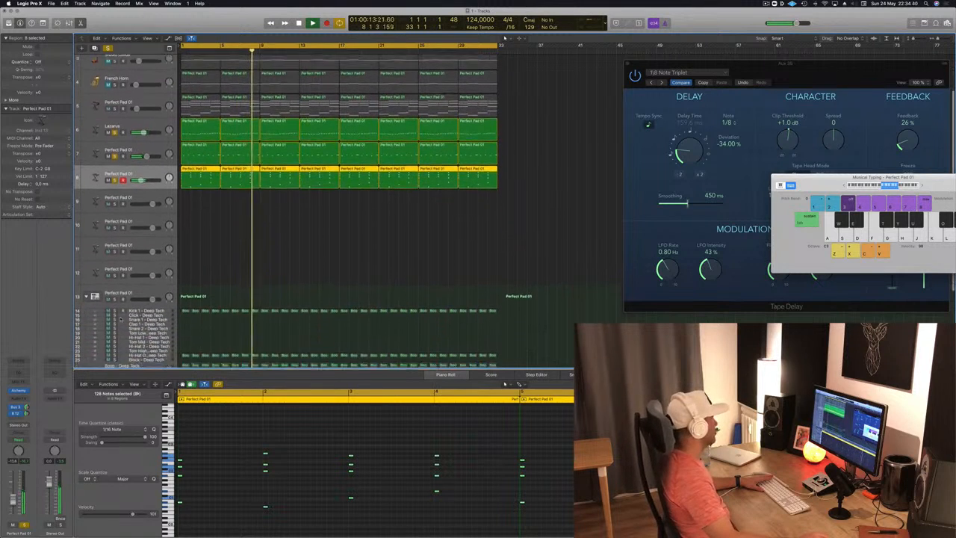
left_click(115, 303)
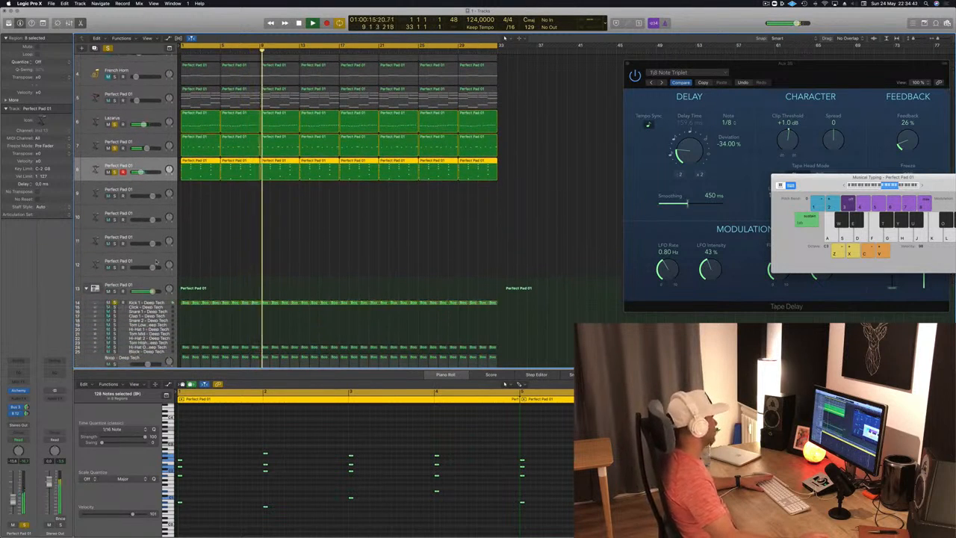
scroll(250, 241, "up", 3)
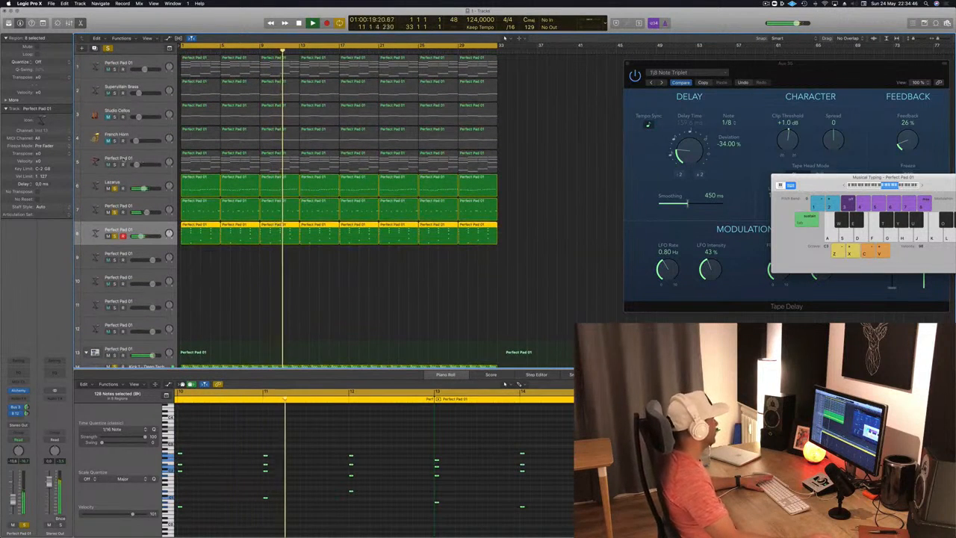
left_click(114, 164)
left_click(150, 159)
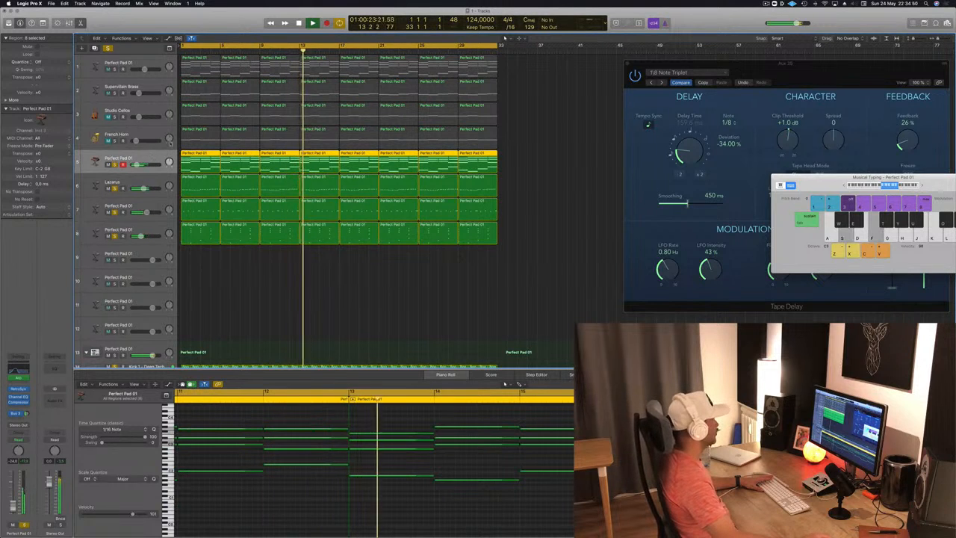
Step: Turn off all solos and replay the full mix from the start, looking over the drum tracks and the track 8 chord stabs
left_click(108, 49)
key("Return")
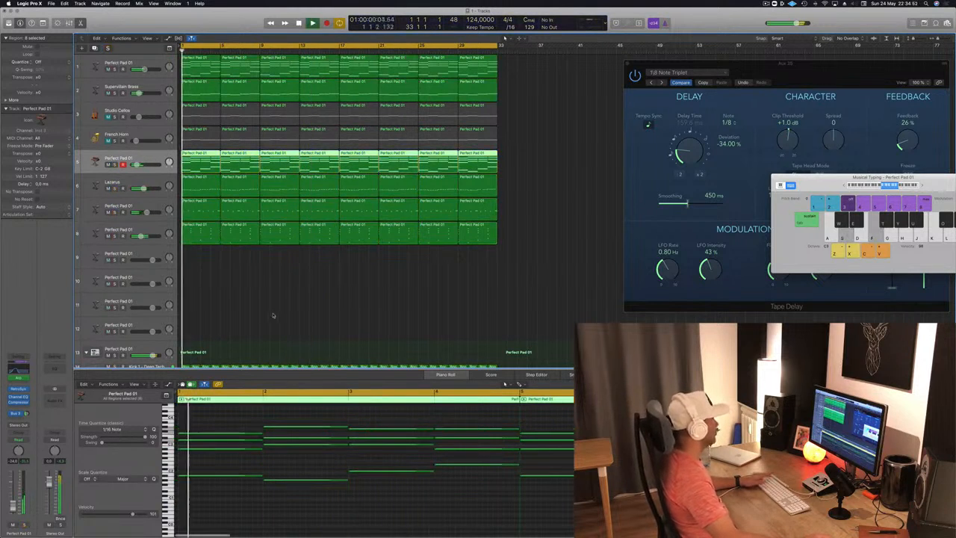
scroll(275, 315, "down", 5)
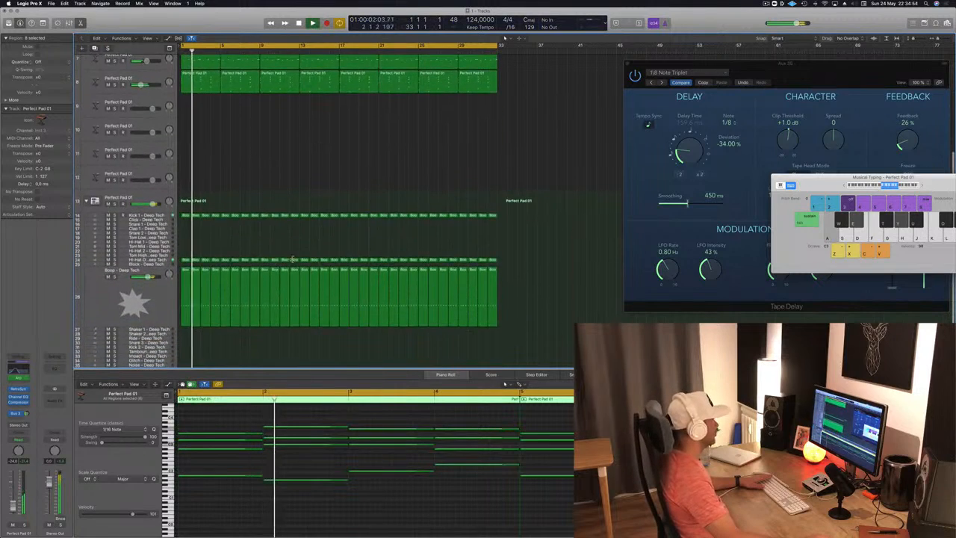
scroll(225, 254, "up", 5)
scroll(189, 251, "up", 2)
left_click(113, 231)
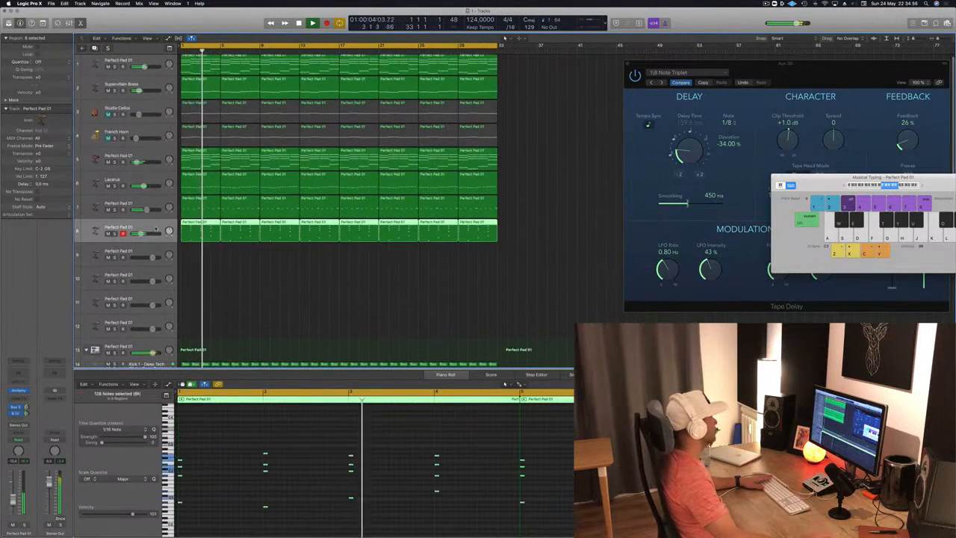
left_click(317, 278)
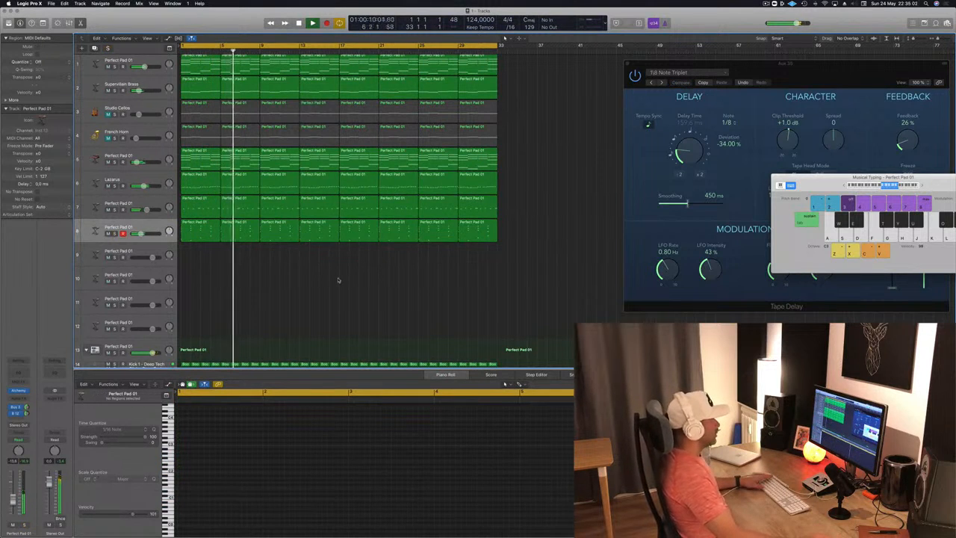
left_click(765, 4)
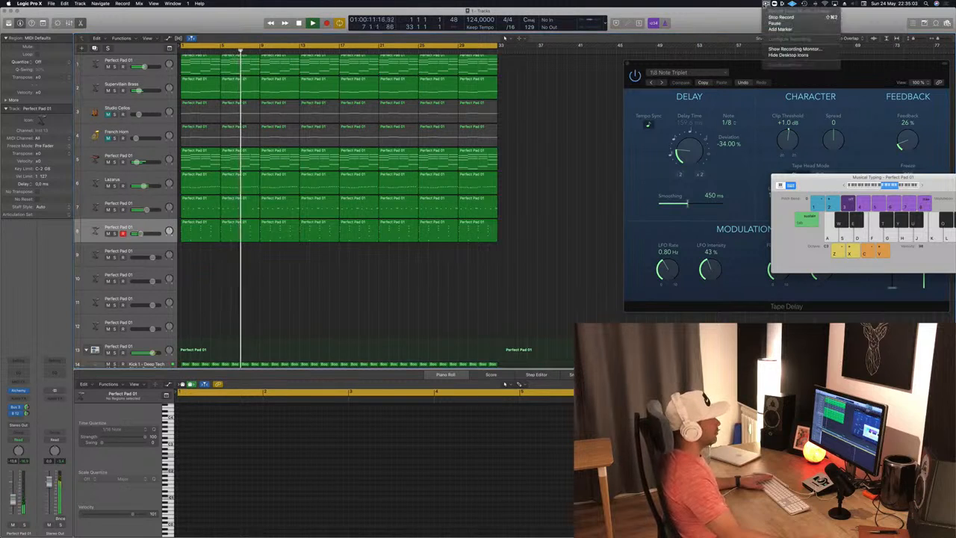
left_click(552, 224)
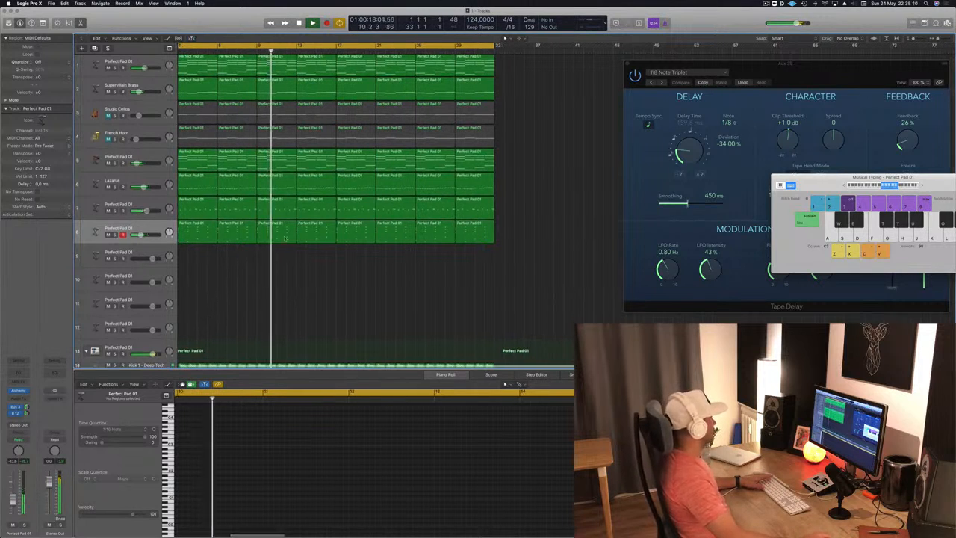
Step: Audition track 5 alone, return to the full mix, and mute tracks 5 and 1
left_click(114, 163)
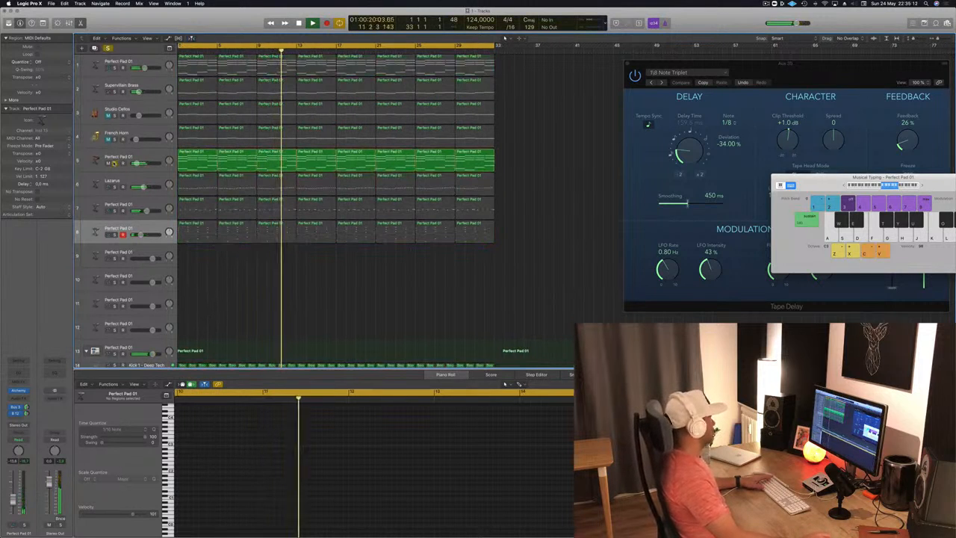
left_click(115, 163)
left_click(108, 163)
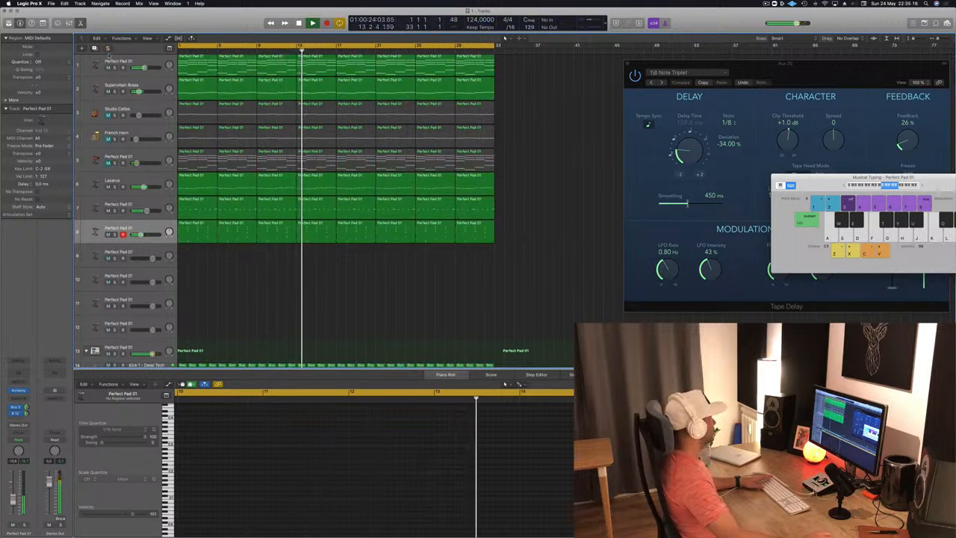
scroll(108, 73, "up", 1)
left_click(109, 69)
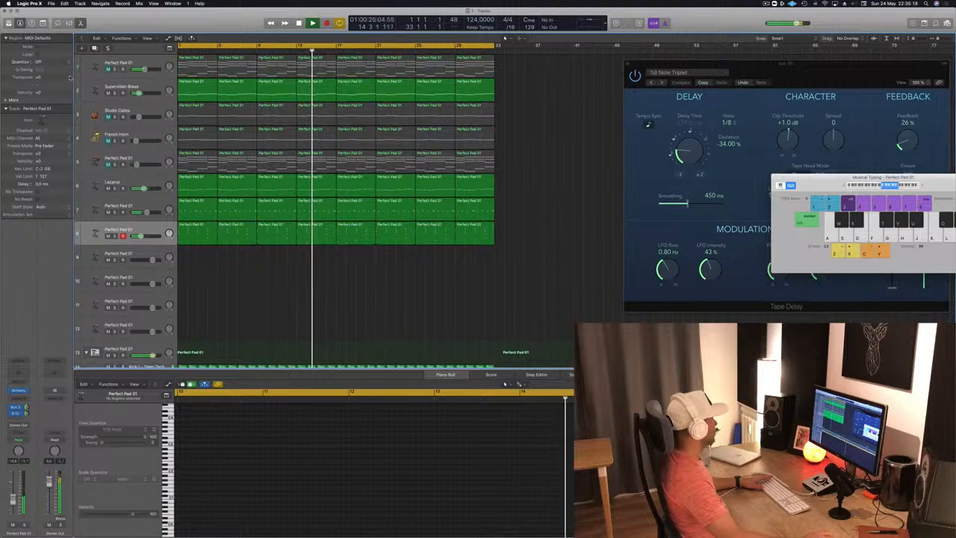
Step: Select the Supervillain Brass track and compare the mix with track 8 muted and unmuted
left_click(141, 85)
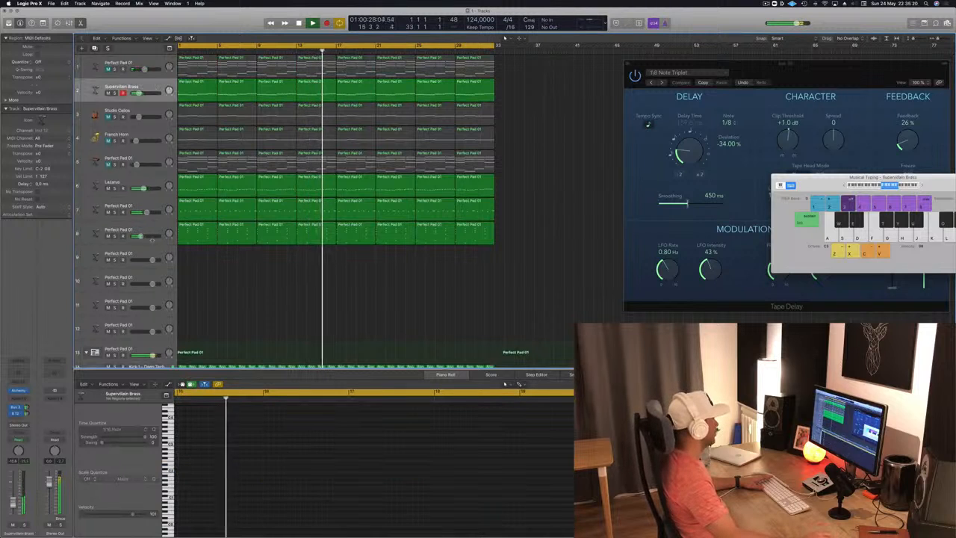
left_click(109, 236)
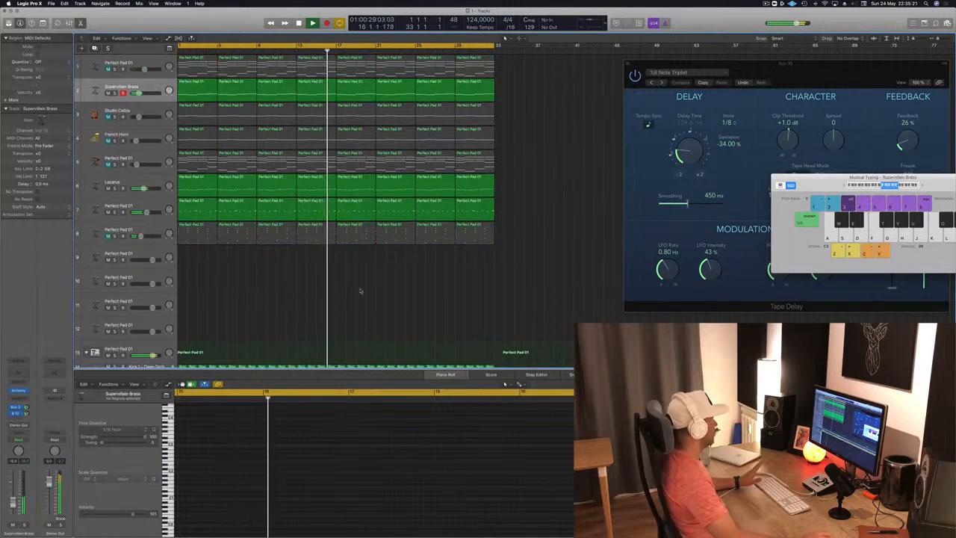
left_click(110, 236)
Step: Open the Alchemy instrument on track 8 and raise the track's volume slightly
left_click(98, 234)
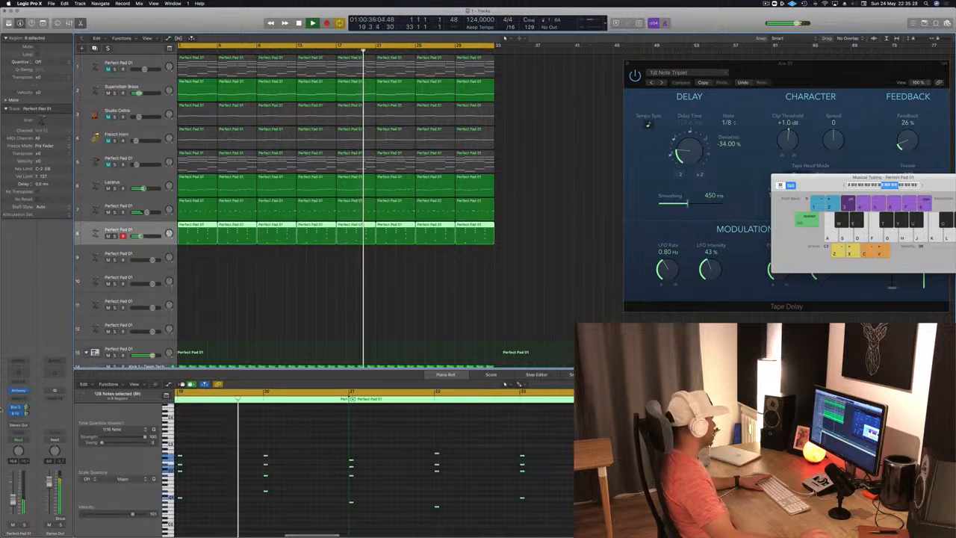
left_click(18, 391)
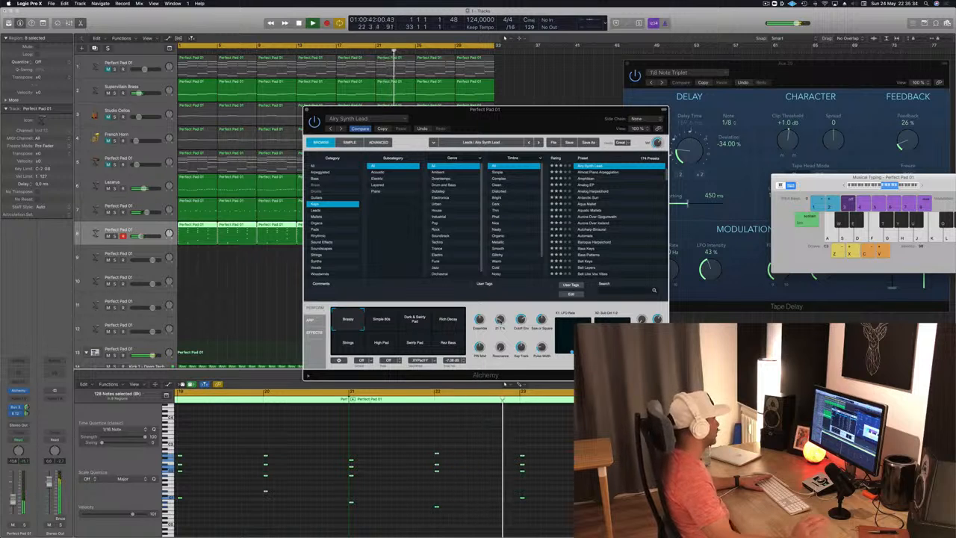
left_click_drag(13, 503, 13, 500)
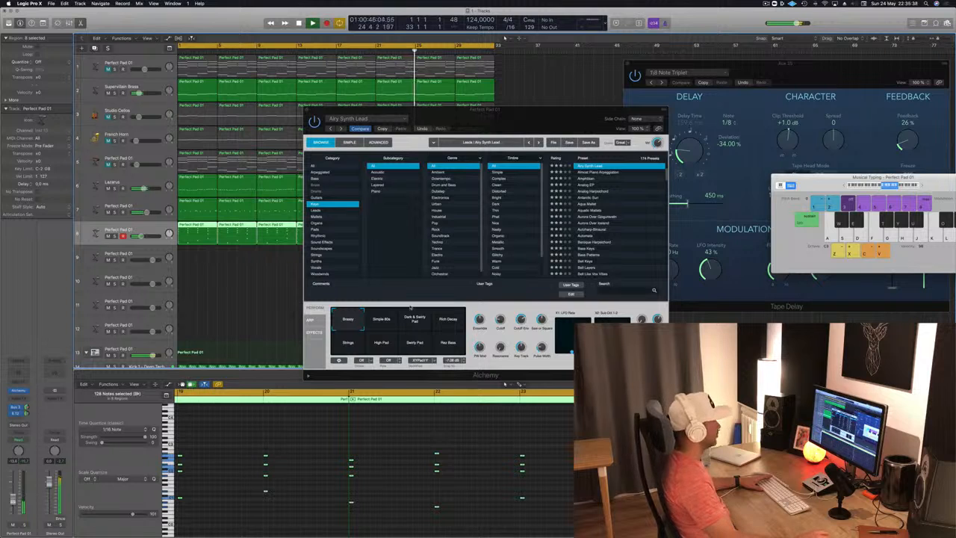
Step: Close the Alchemy window, then unmute track 1 and bring up its smart controls
left_click(307, 110)
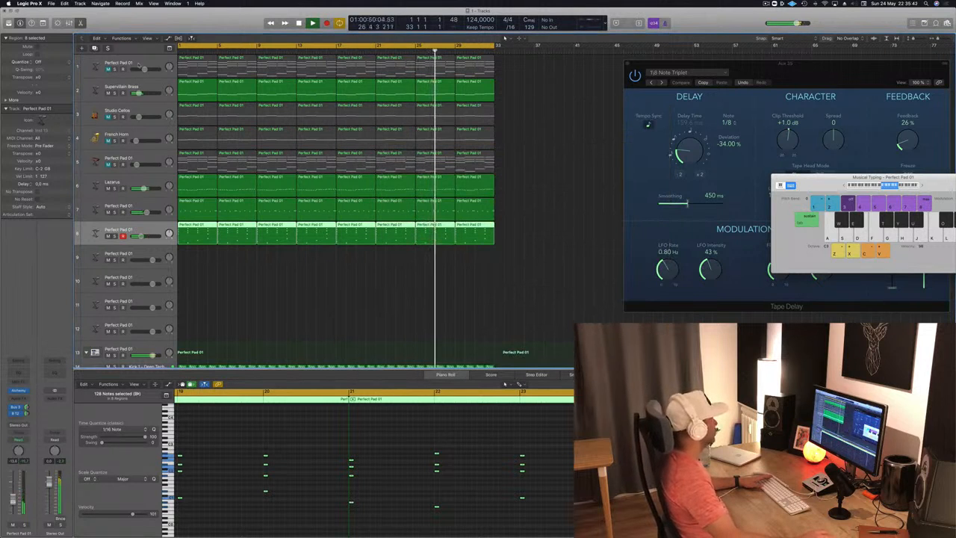
left_click(129, 65)
key("m")
double_click(128, 63)
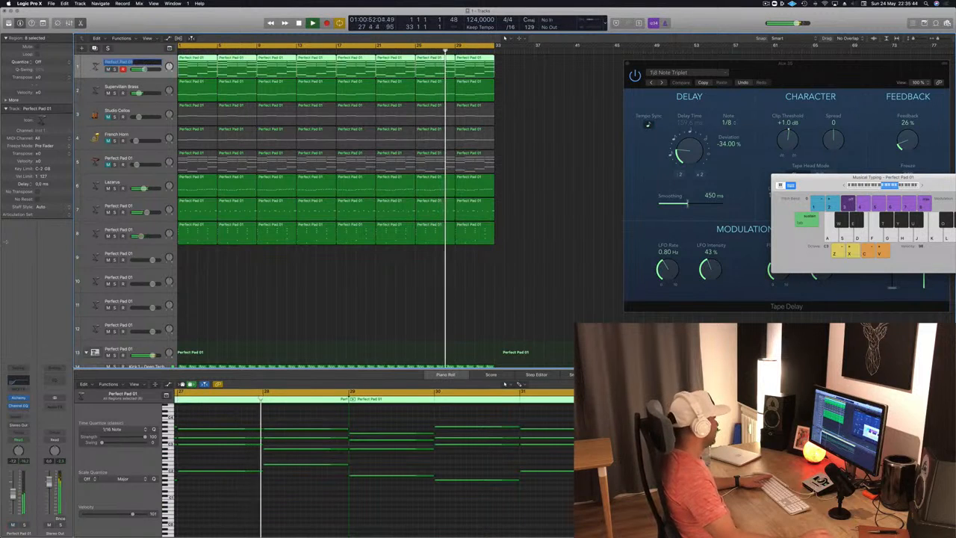
left_click(92, 62)
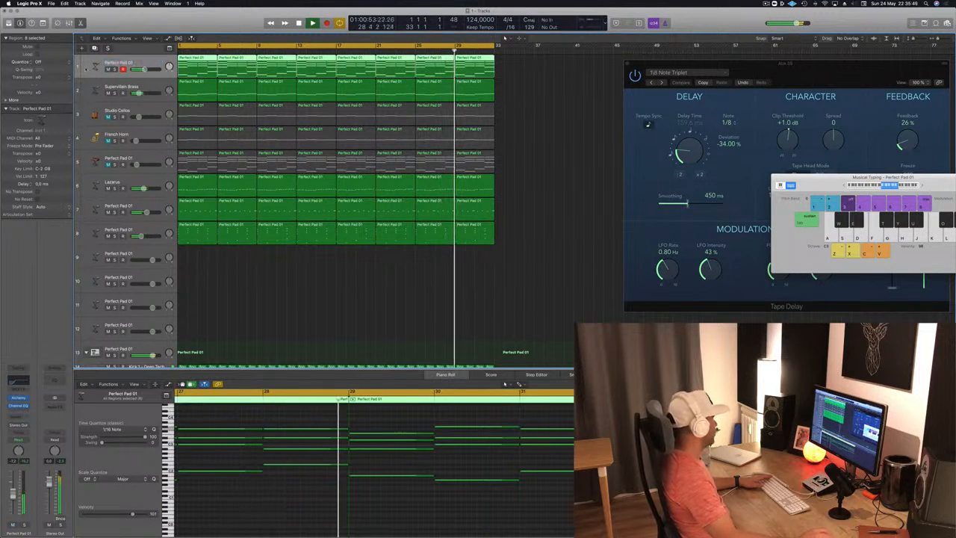
key("b")
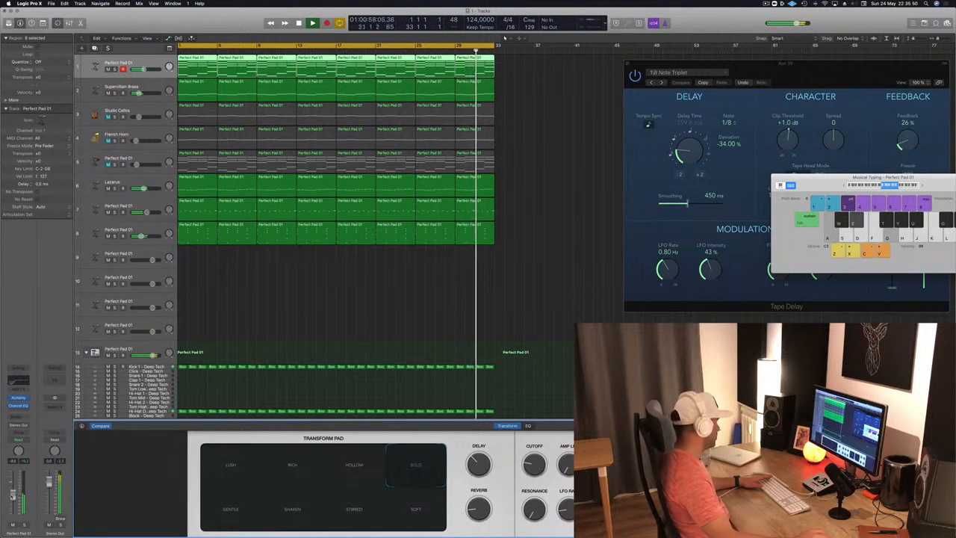
Step: Insert a Compressor on track 1 with its side chain set to Bus 11, and adjust its threshold and ratio
left_click(18, 410)
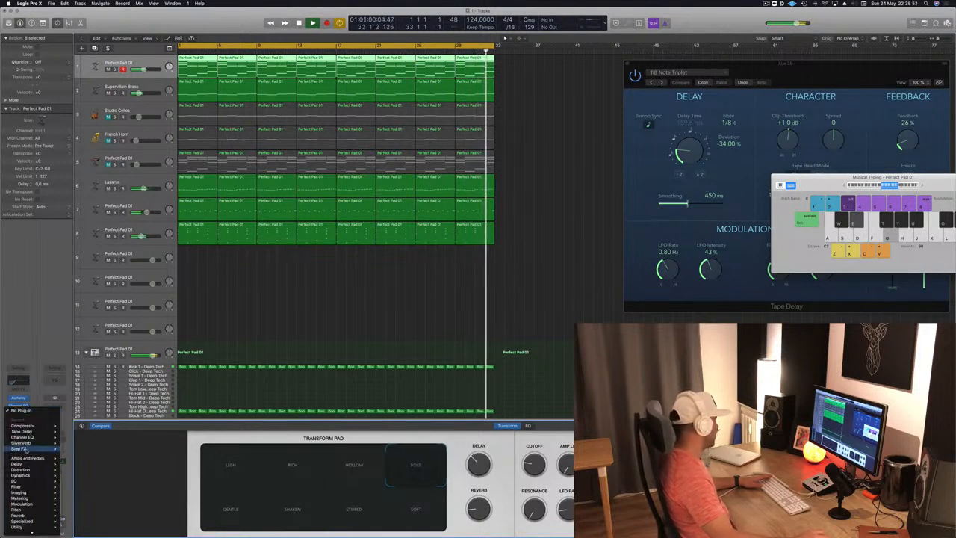
left_click(74, 425)
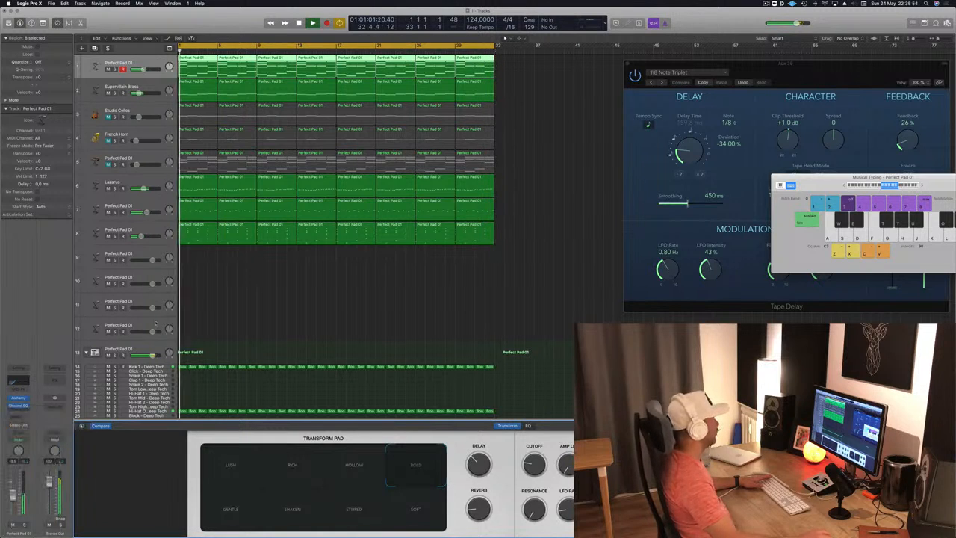
left_click_drag(168, 27, 418, 69)
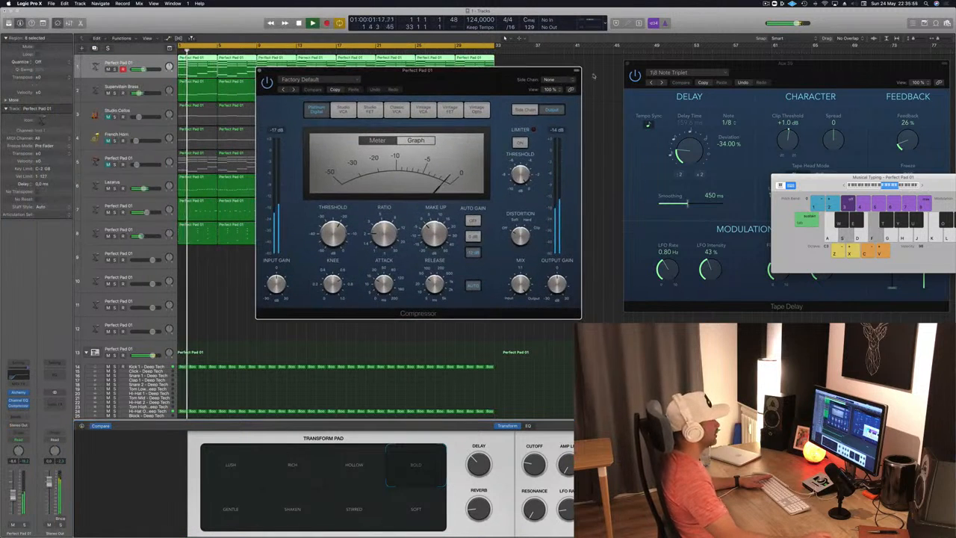
left_click(549, 79)
mouse_move(557, 102)
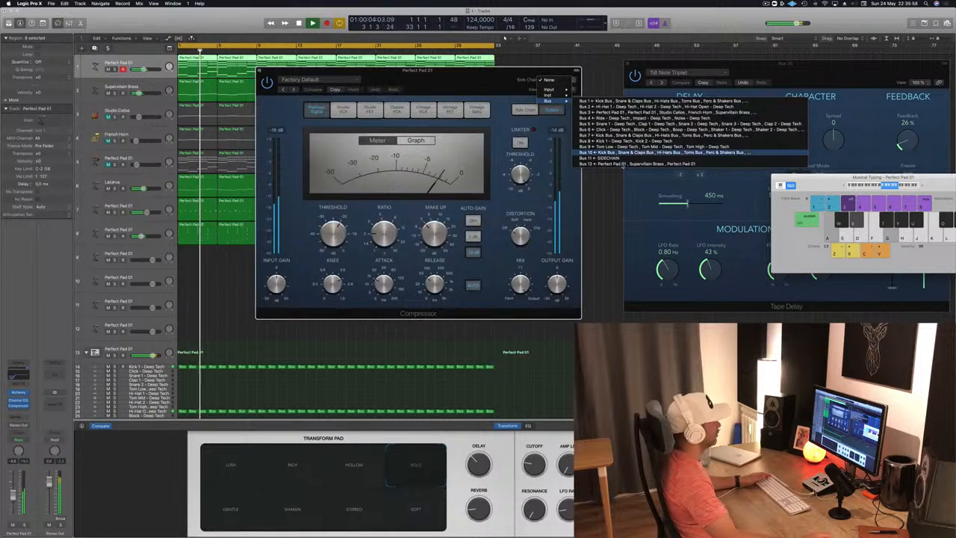
left_click(597, 158)
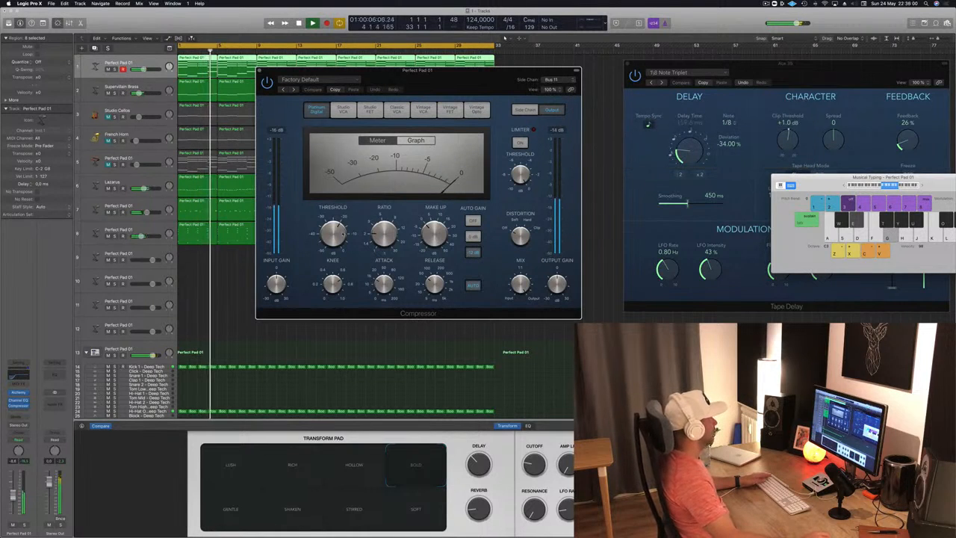
left_click_drag(335, 235, 339, 249)
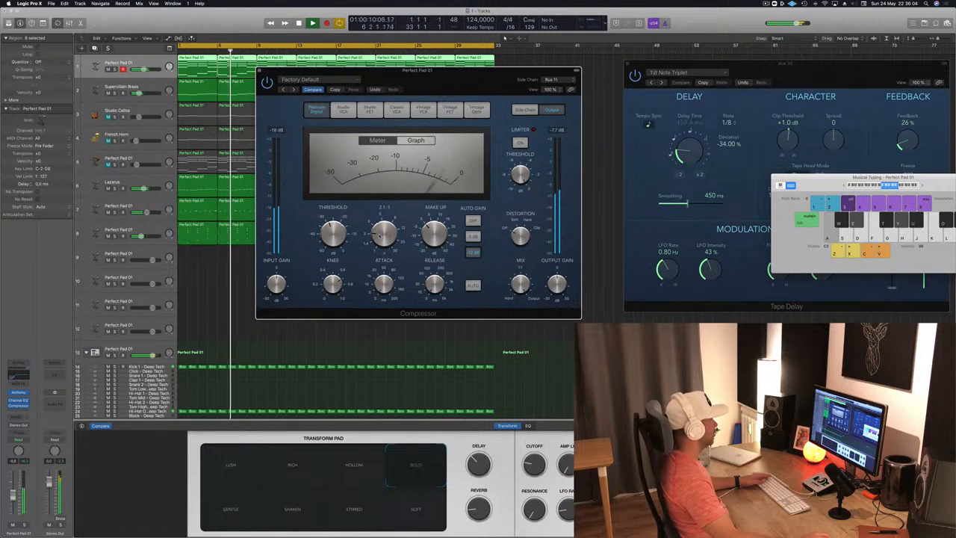
left_click_drag(383, 234, 341, 236)
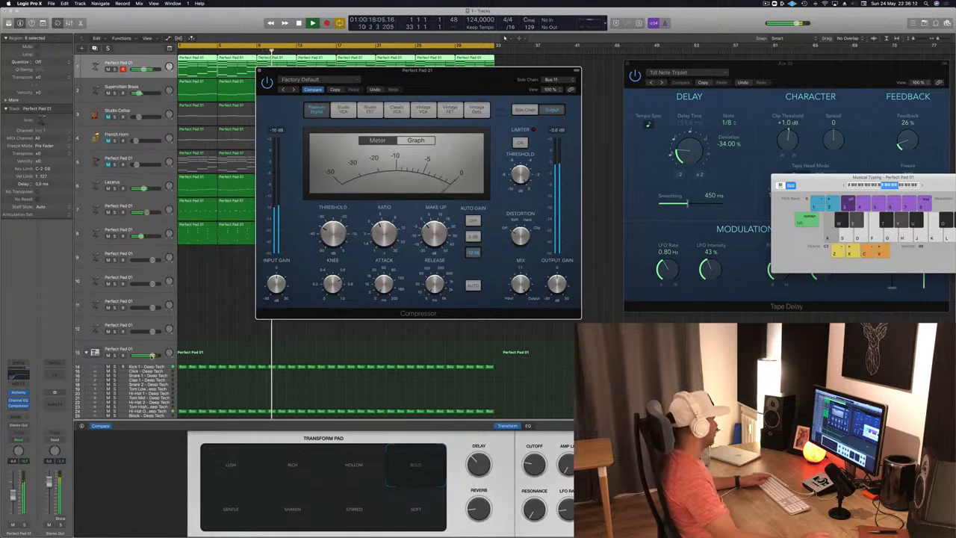
Step: Lower track 1's volume, send it to Bus 3, and close the Compressor window
left_click_drag(13, 495, 13, 504)
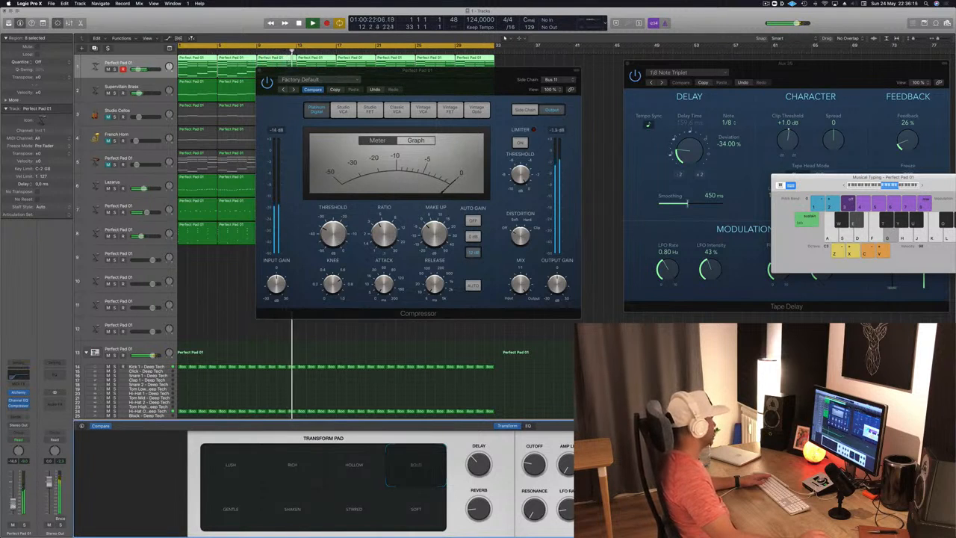
left_click(15, 416)
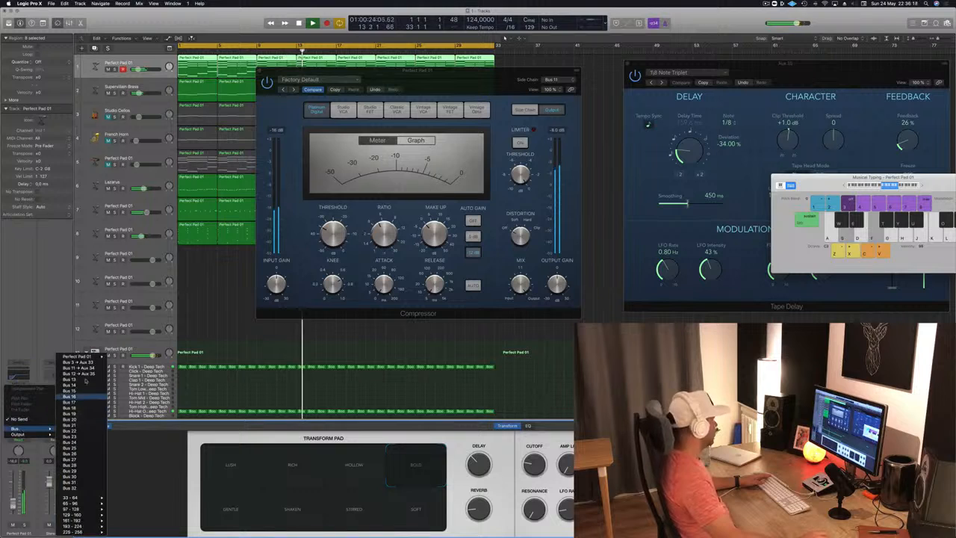
left_click(21, 410)
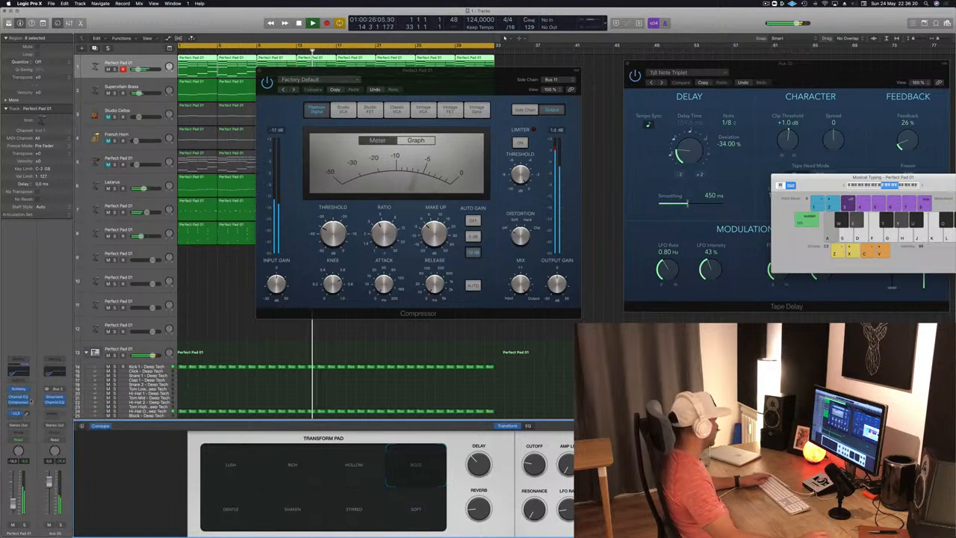
left_click_drag(32, 388, 32, 385)
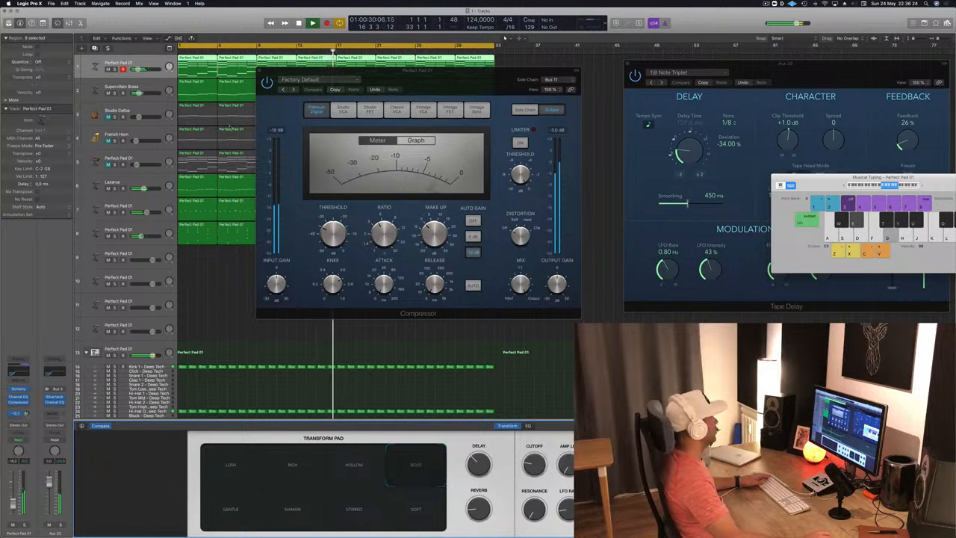
left_click(259, 71)
left_click(232, 322)
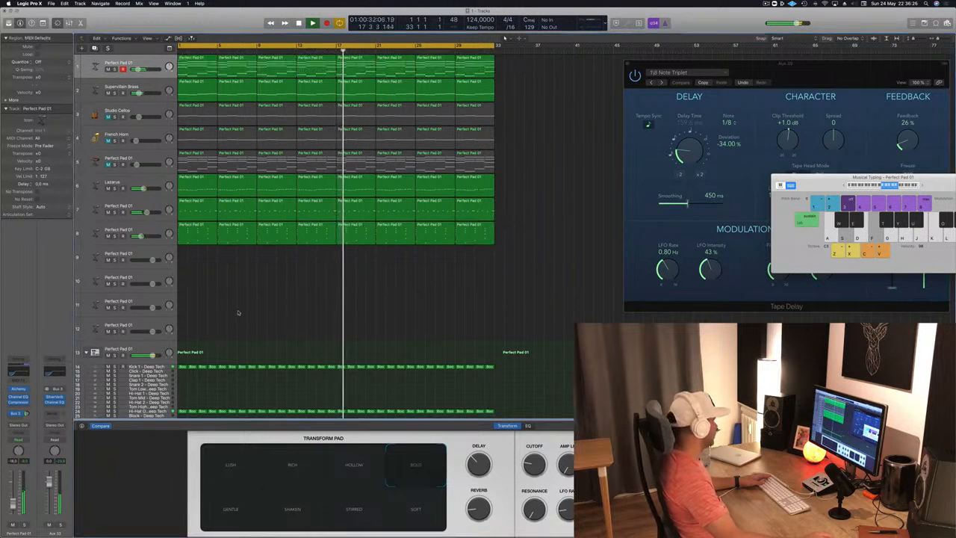
Step: Check the SilverVerb settings on the Bus 3 reverb return and look over the arrangement's tracks
left_click(55, 399)
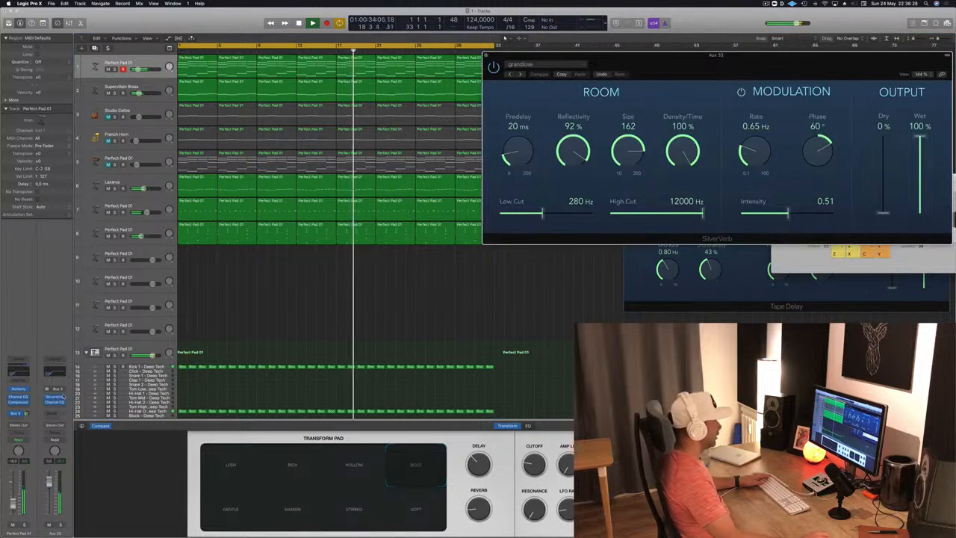
left_click(59, 397)
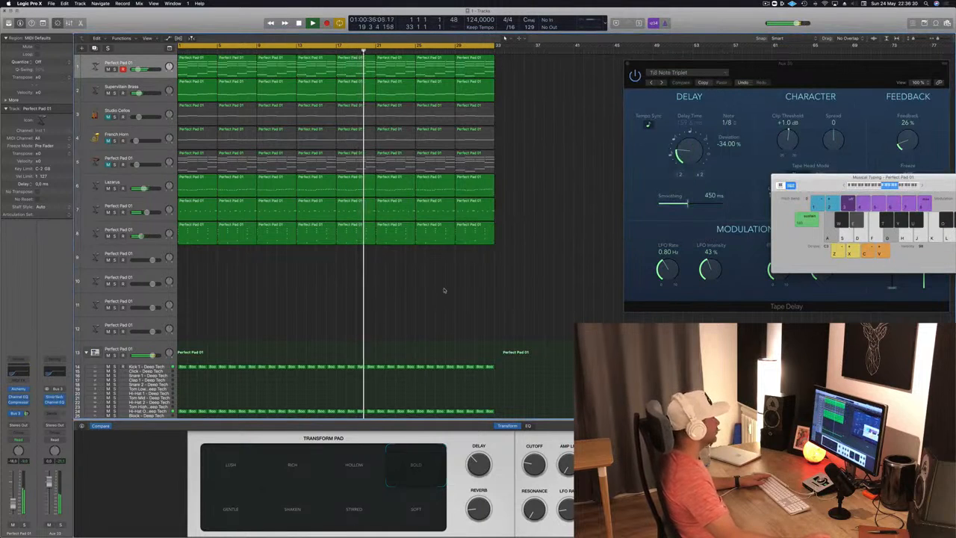
scroll(403, 292, "down", 2)
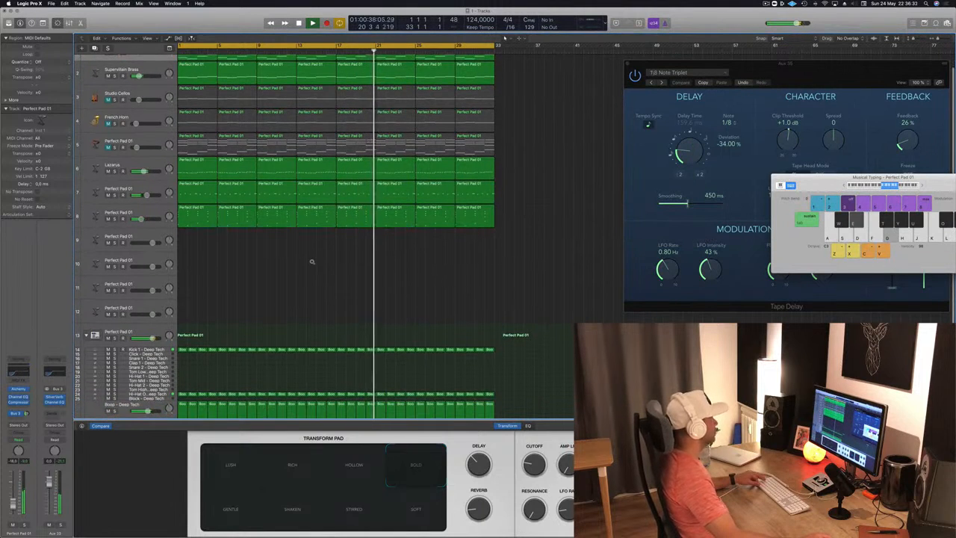
scroll(291, 266, "up", 2)
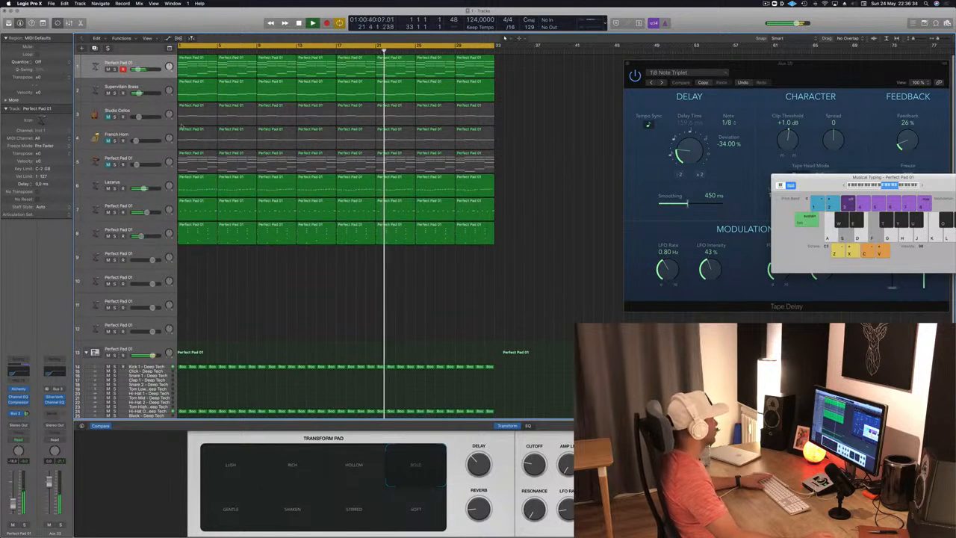
Step: Unmute Studio Cellos and add a Channel EQ with a 24 dB/Oct low cut at 405 Hz
left_click(135, 118)
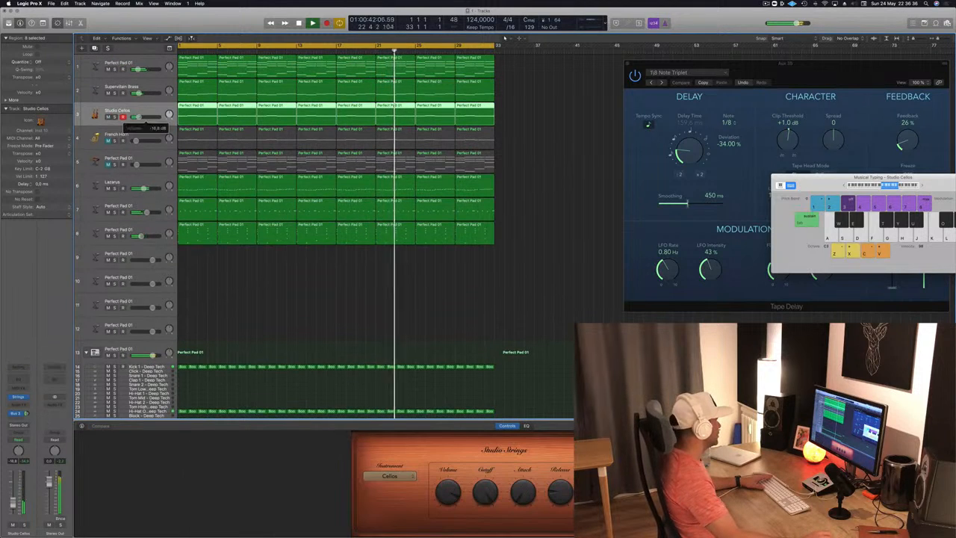
left_click(18, 380)
left_click(48, 55)
left_click_drag(32, 137, 243, 151)
Step: Send Studio Cellos to the Bus 12 tape delay and close the Channel EQ window
left_click(19, 413)
mouse_move(30, 428)
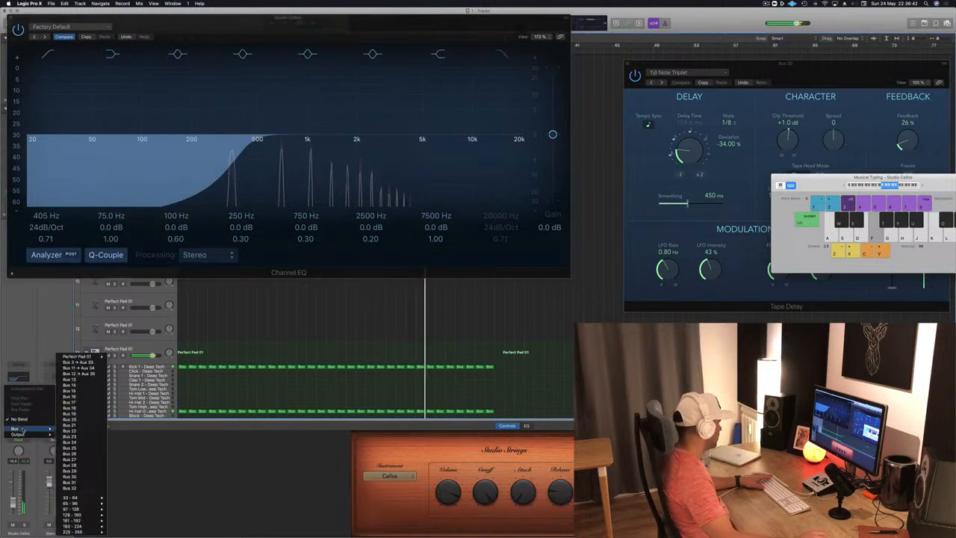
left_click(91, 374)
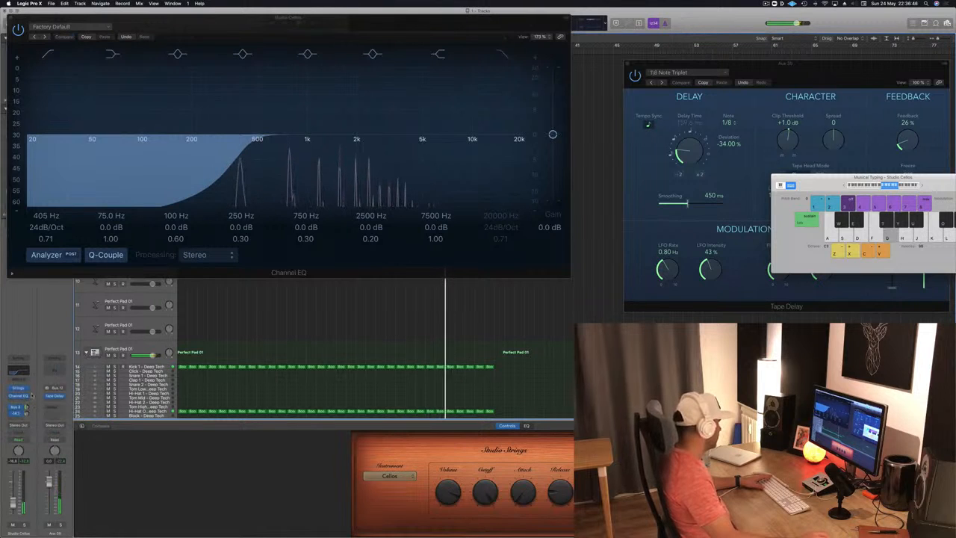
key("f")
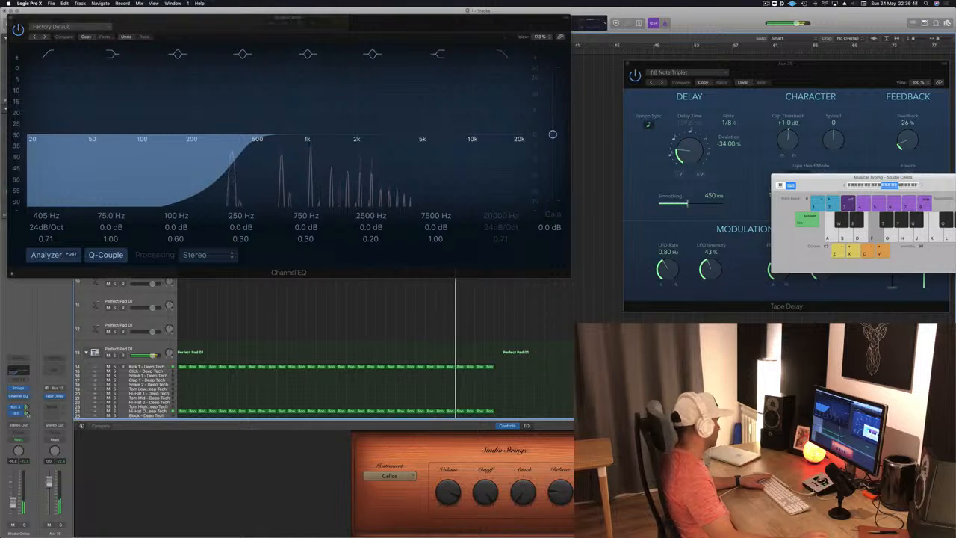
left_click(7, 14)
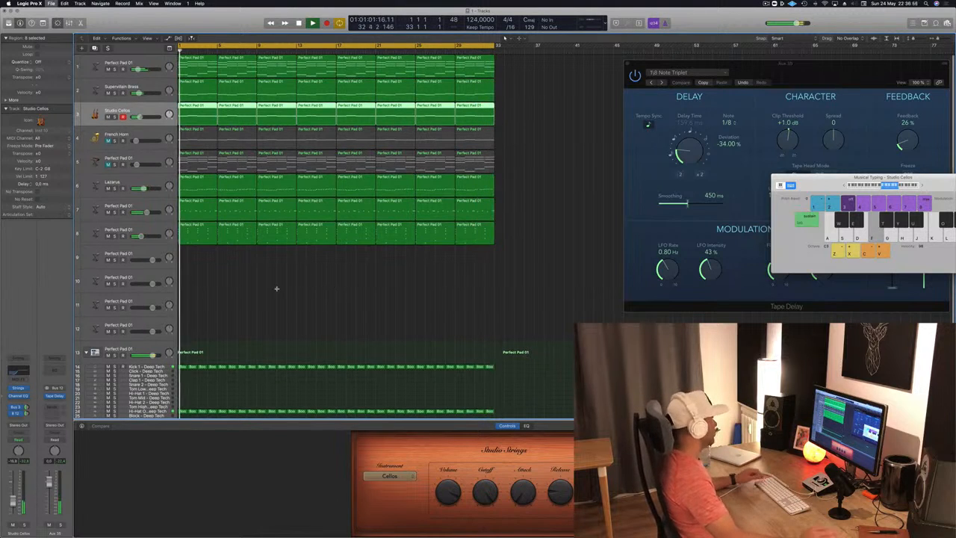
Step: Mute track 1 and add a new track with duplicate settings of track 8
scroll(277, 289, "up", 3)
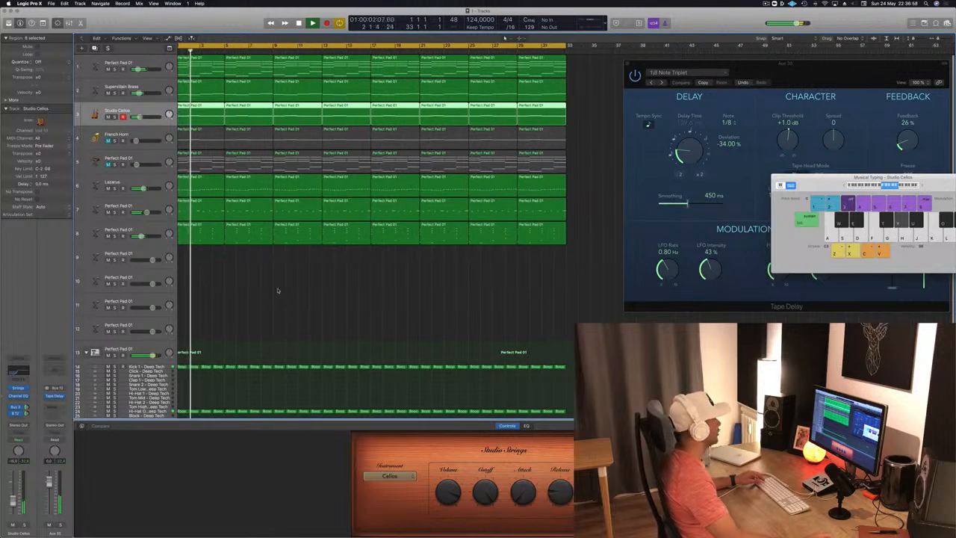
left_click(104, 230)
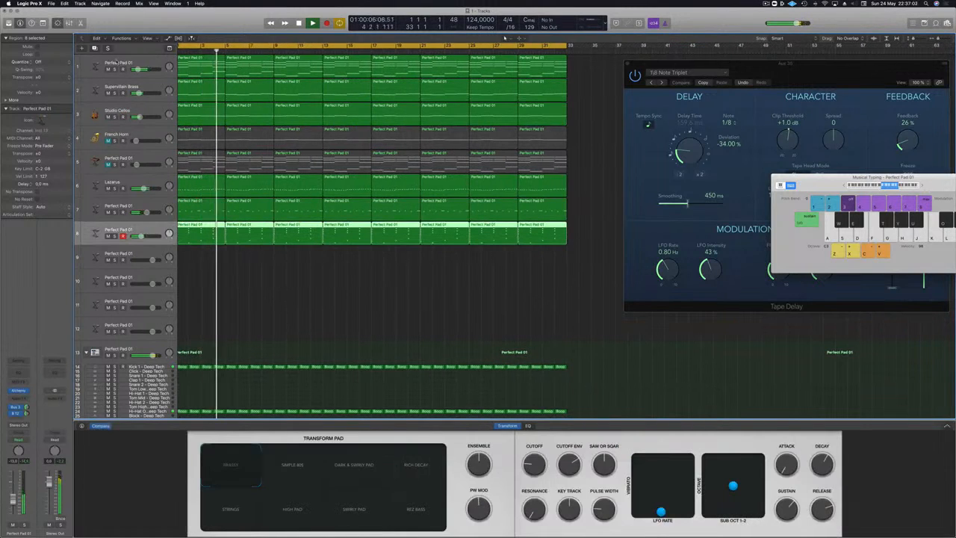
left_click(108, 69)
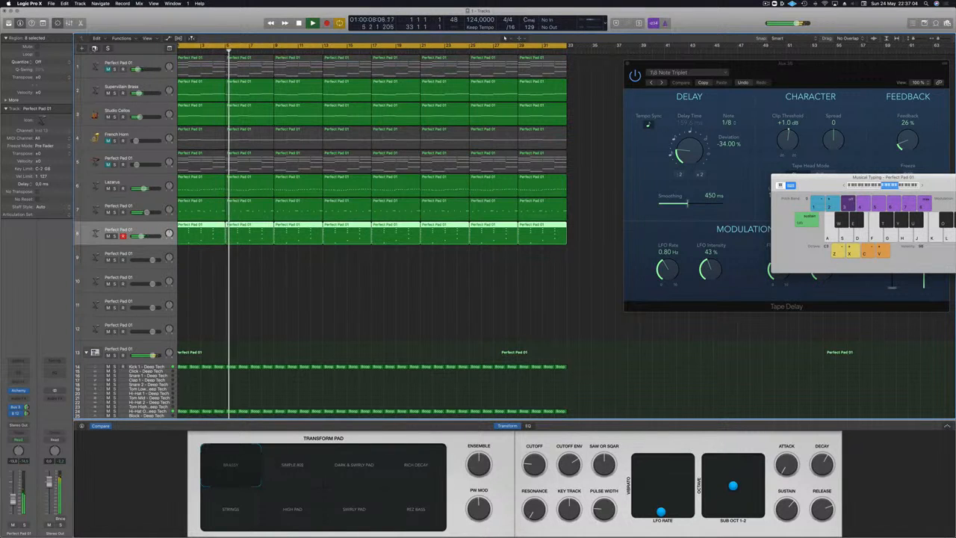
key("super+d")
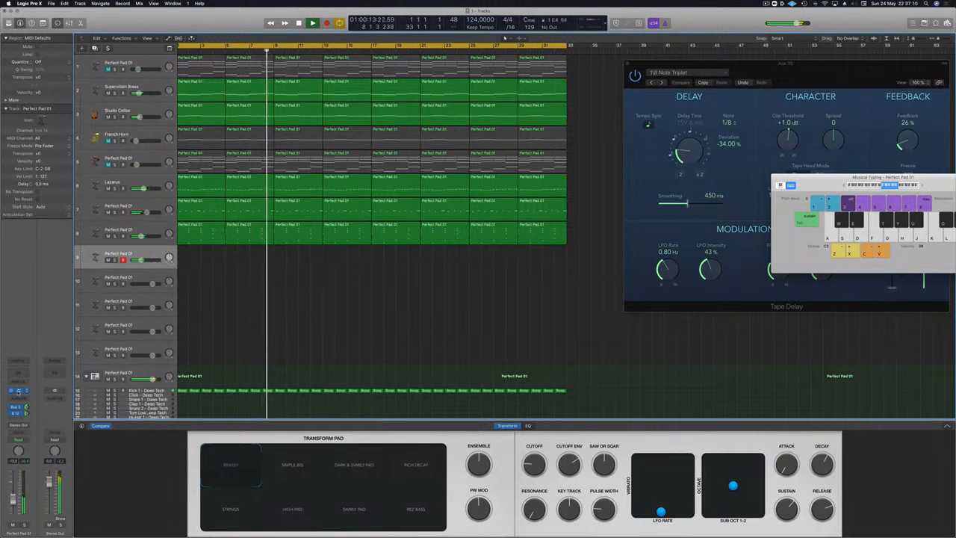
Step: Open Alchemy on the new track 9 and load the Grinding Synth Bass preset from the Leads category
left_click(18, 390)
left_click_drag(456, 90, 462, 92)
key("j")
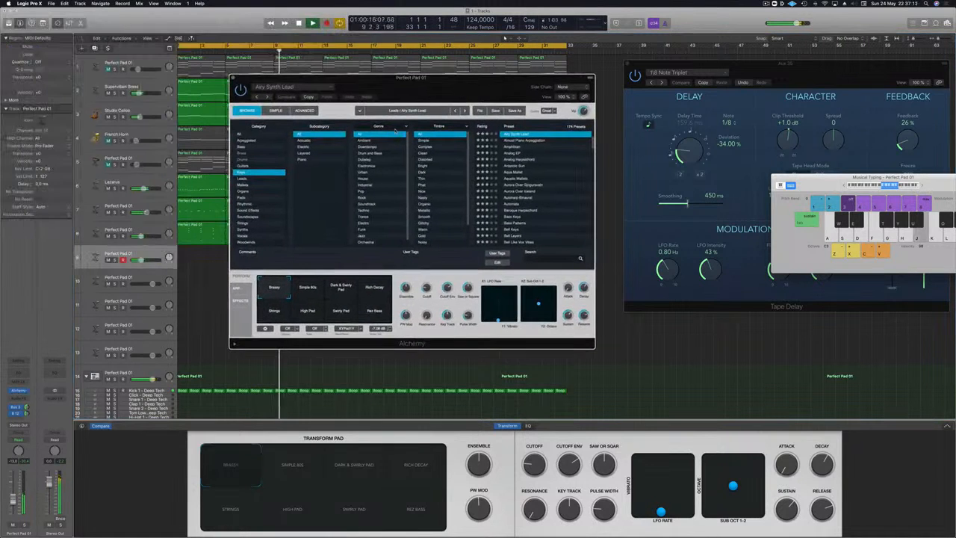
left_click(243, 178)
scroll(517, 189, "down", 5)
left_click(521, 189)
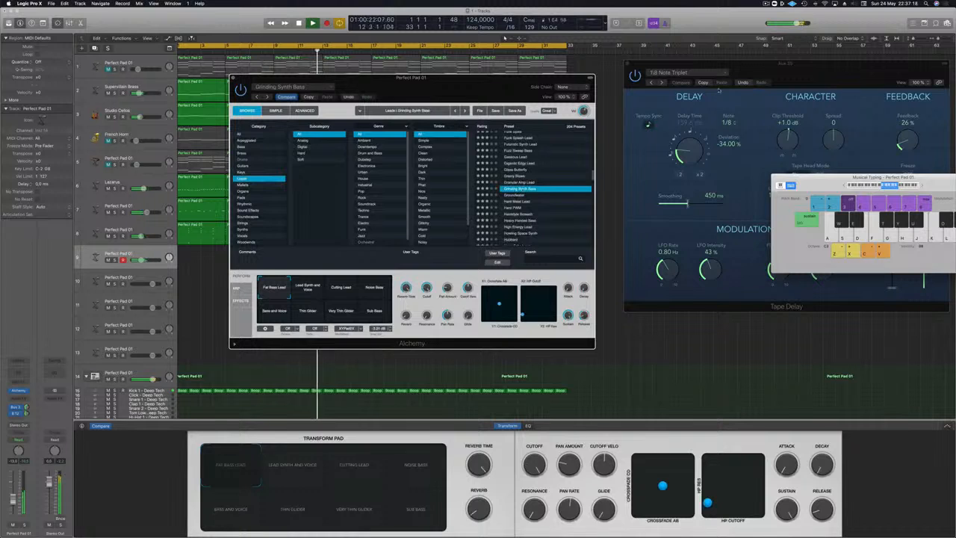
Step: Move the Musical Typing keyboard clear of Alchemy, audition Hard Metal Lead and Hard PWM, and load Heavy Handed Bass
left_click_drag(884, 177, 746, 47)
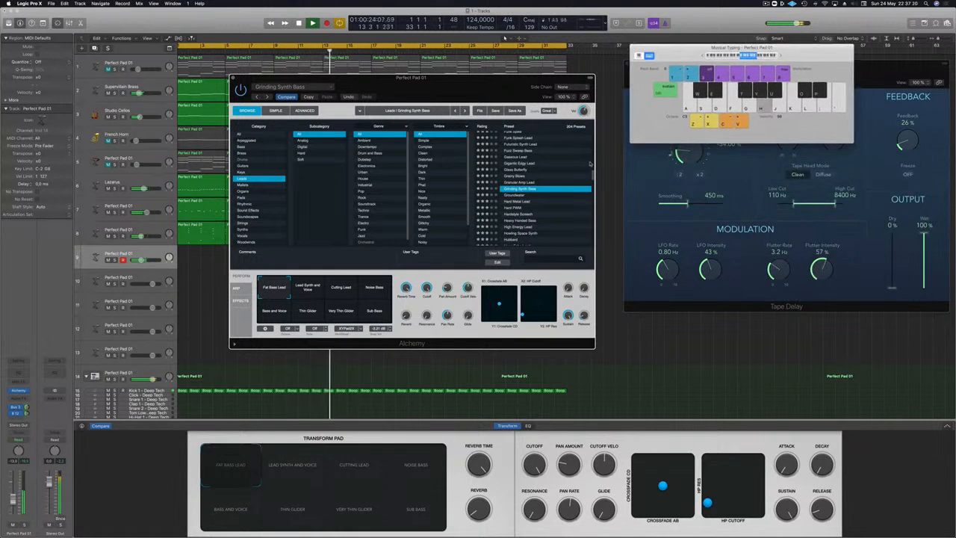
left_click(528, 201)
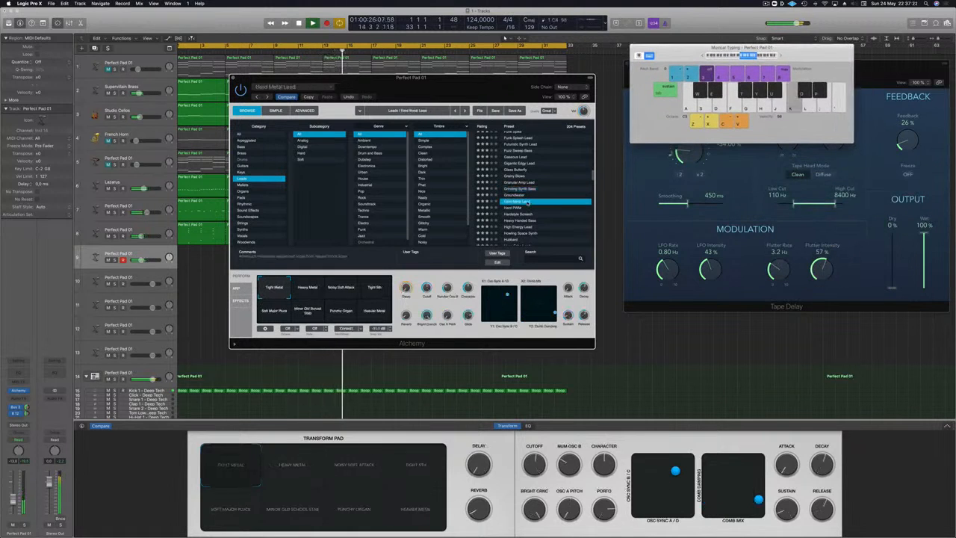
left_click(509, 208)
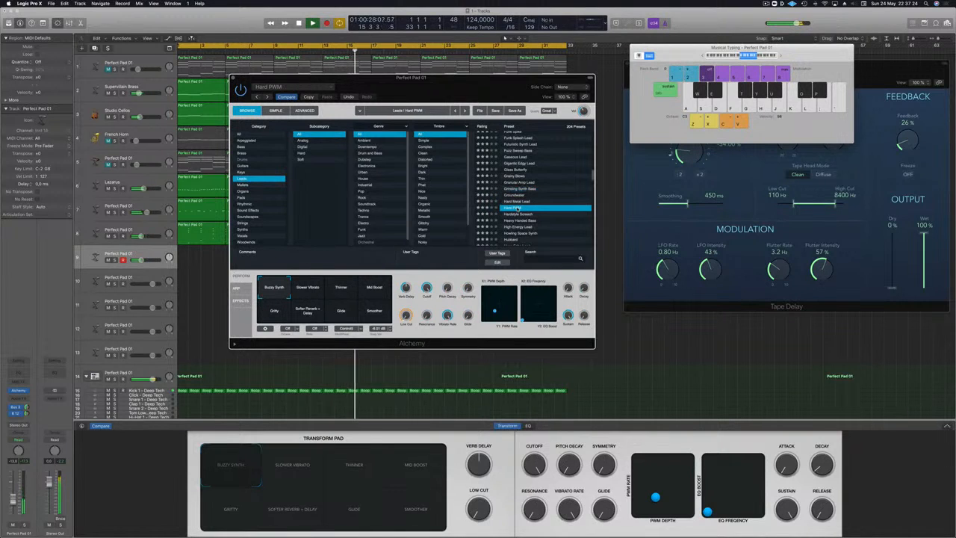
key("l")
key("d")
key("j")
key("d")
left_click(521, 221)
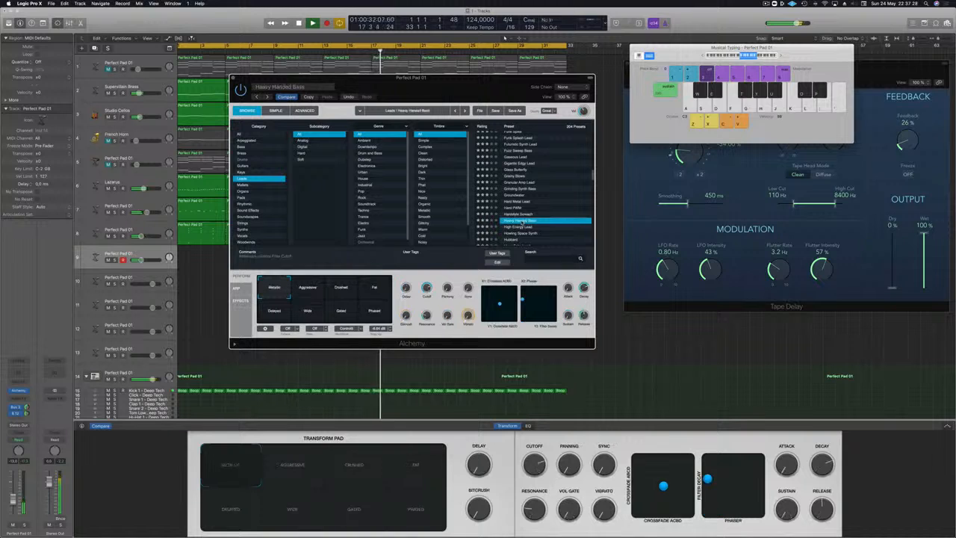
Step: Audition the next Leads presets in Alchemy from High Energy Lead through Howling Space Synth and Hubbard to Huge Echo Lead
key("Down")
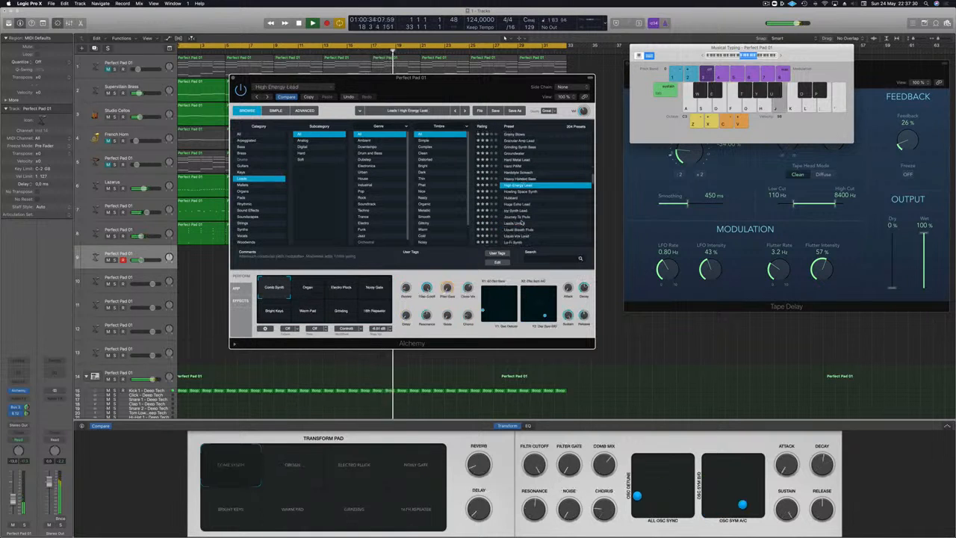
key("Down")
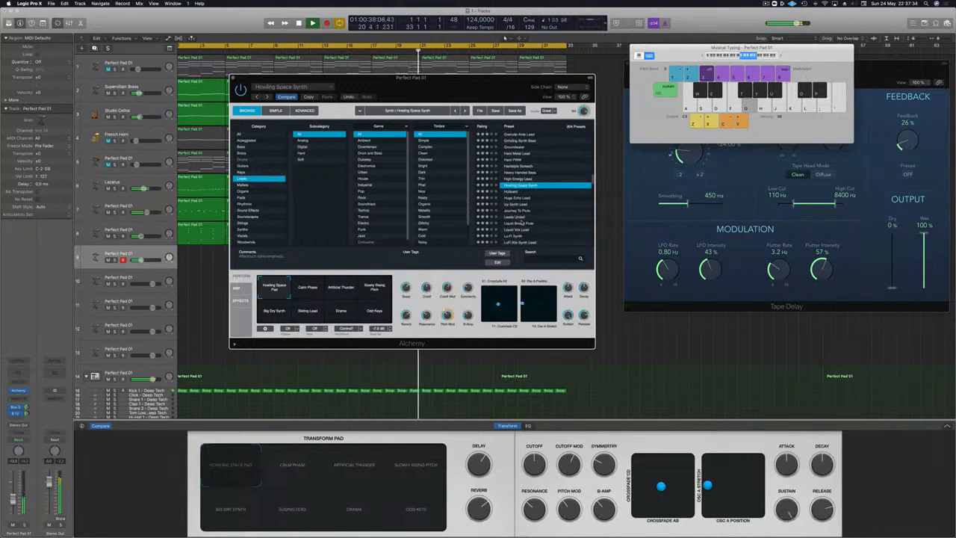
key("Down")
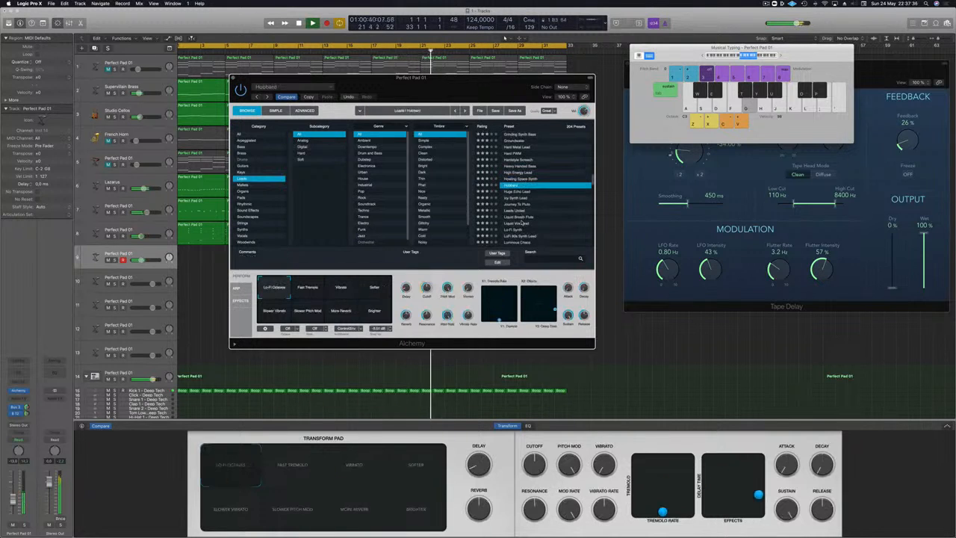
key("Down")
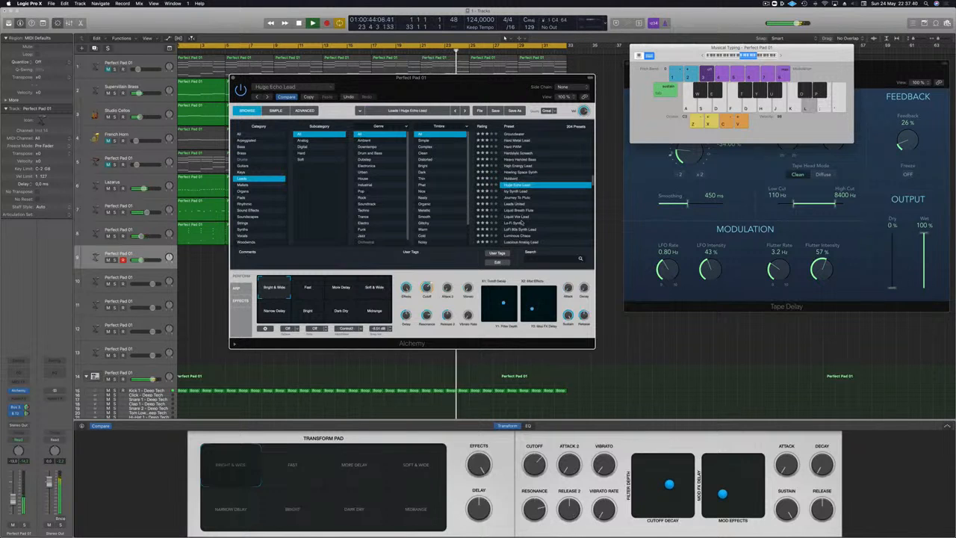
Step: Play notes with Huge Echo Lead over the running track and raise track 9's volume
key("j")
key("k")
left_click_drag(13, 500, 13, 494)
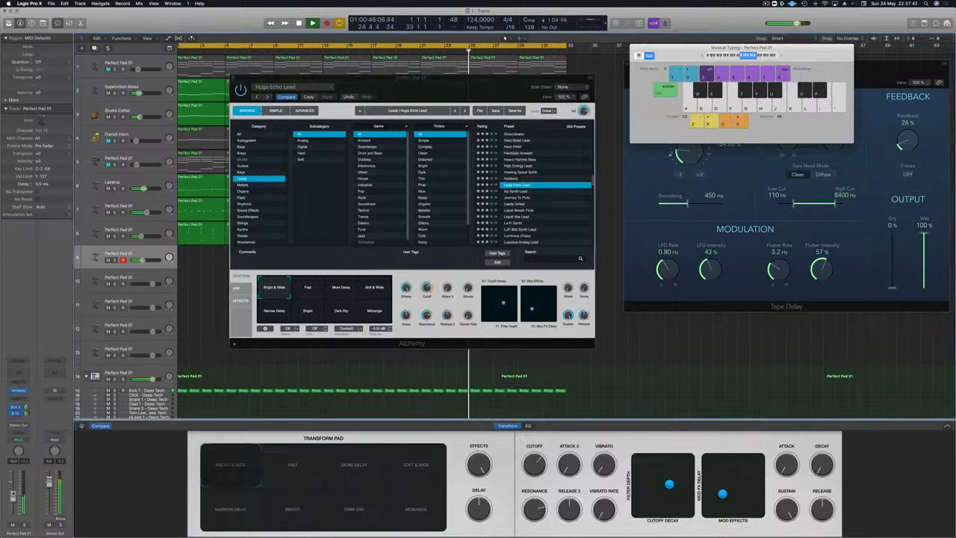
key("l")
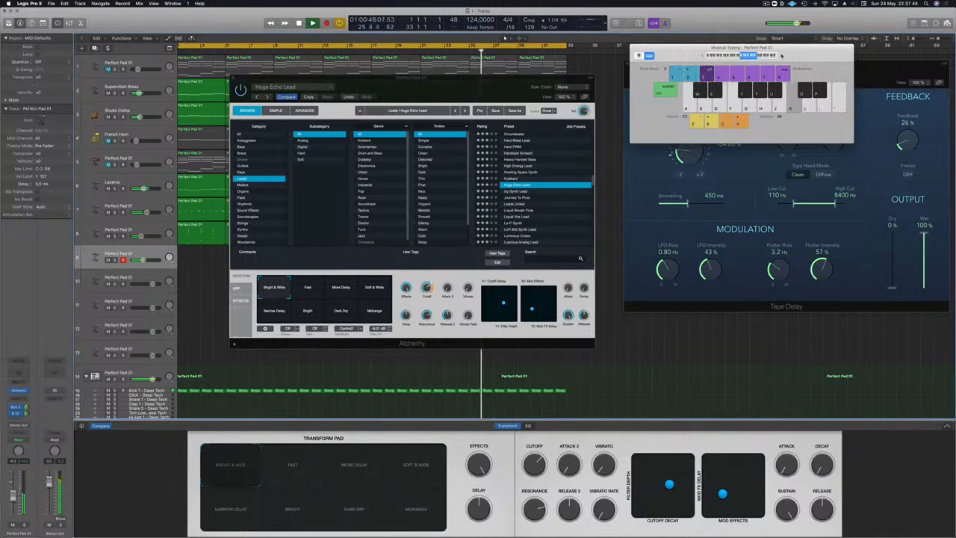
key("j")
key("k")
key("l")
key("j")
key("j")
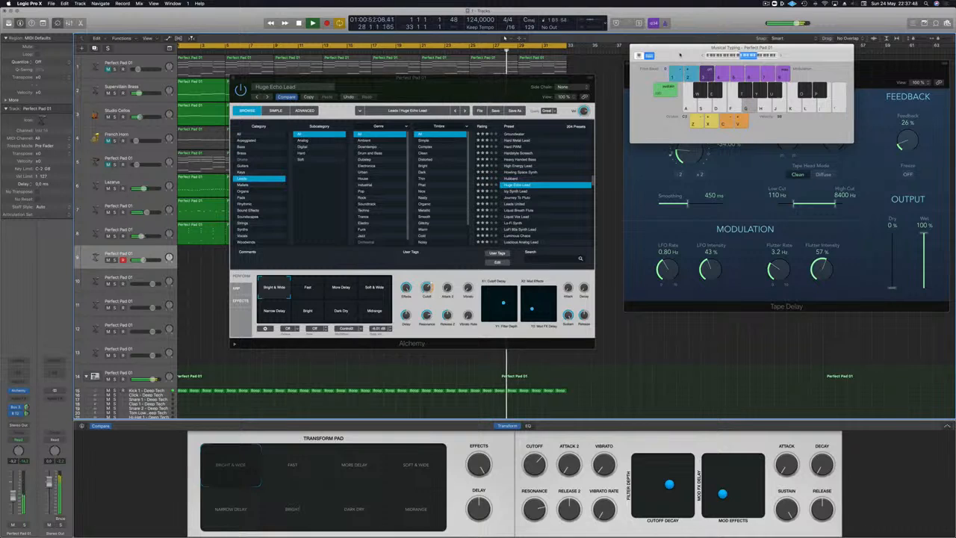
Step: Audition Huge Echo Lead's Fast, More Delay, Soft & Wide and Narrow Delay variations with a few notes
left_click(314, 290)
left_click(348, 287)
left_click(380, 287)
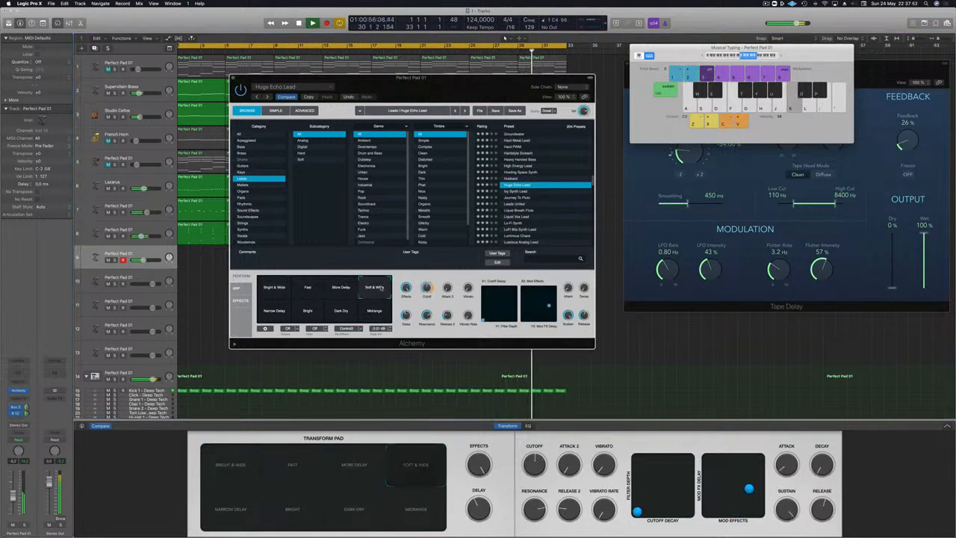
key("apostrophe")
key("l")
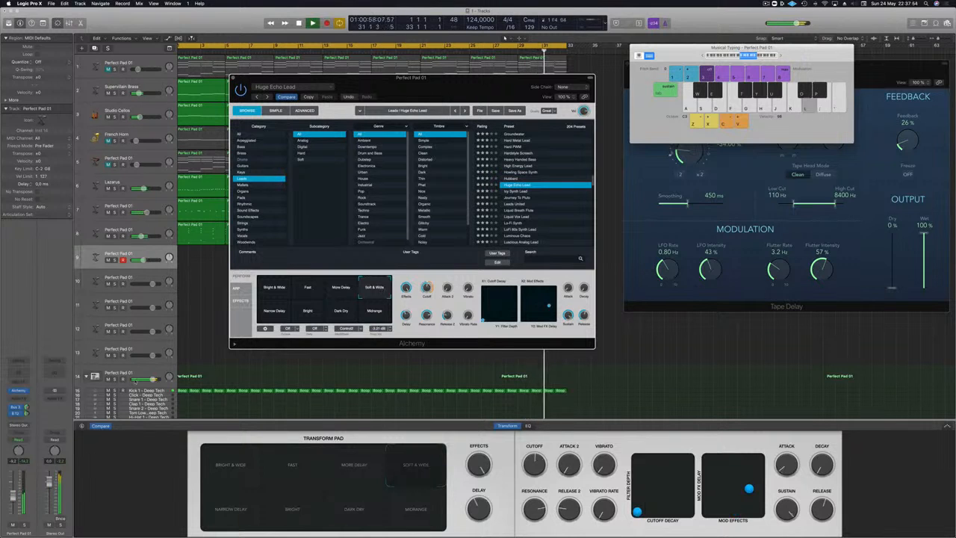
left_click(260, 313)
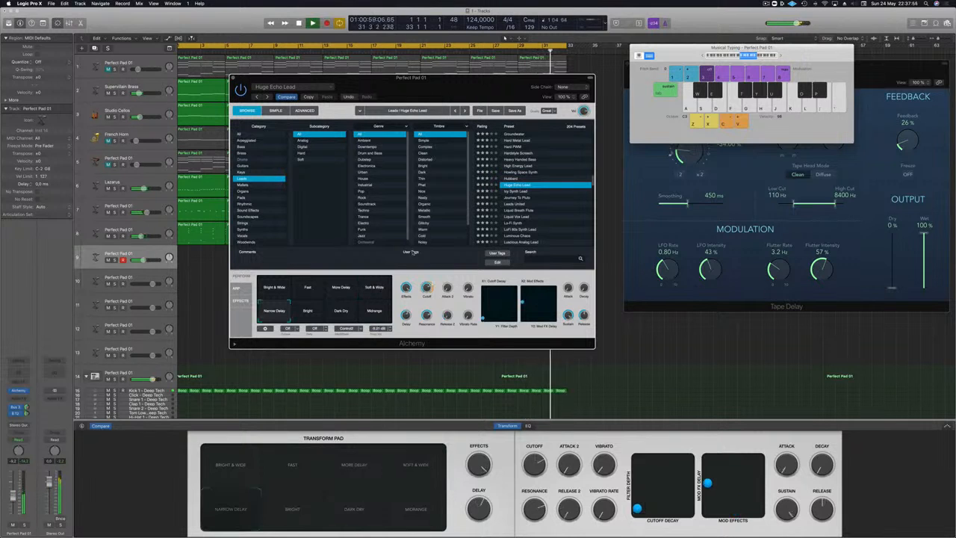
Step: Audition the Icy Synth Lead preset and load Journey To Pluto
left_click(515, 191)
key("h")
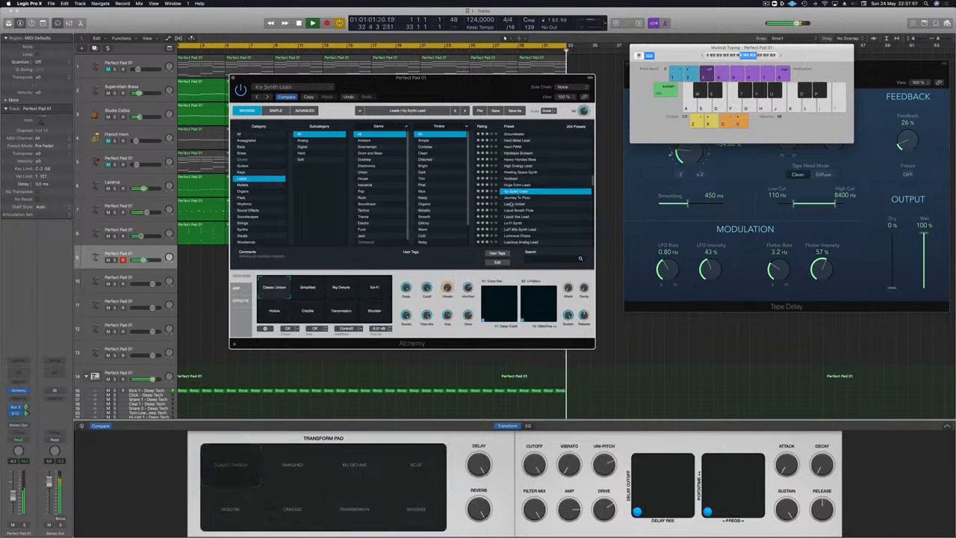
left_click(517, 198)
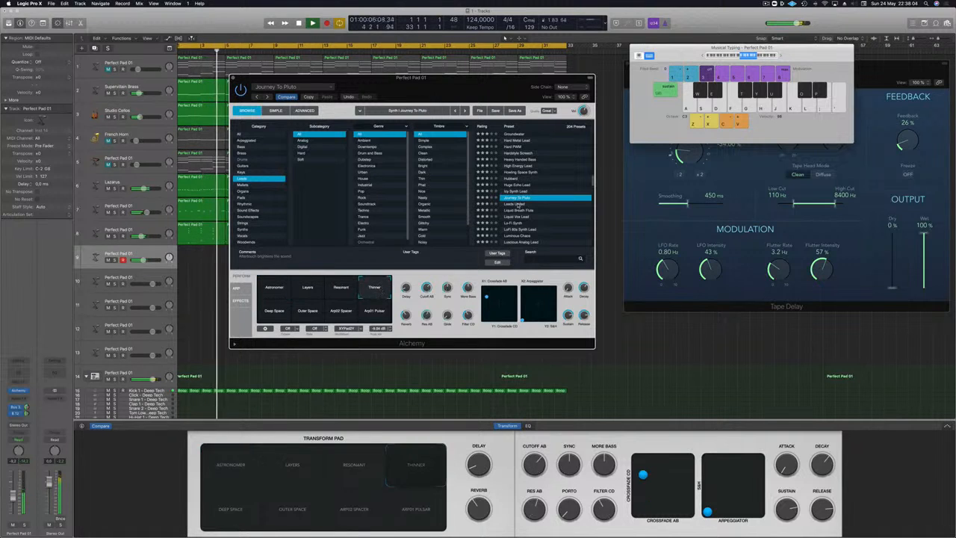
Step: Load the Leads United preset, try a note and lower track 9's volume
left_click(518, 204)
key("k")
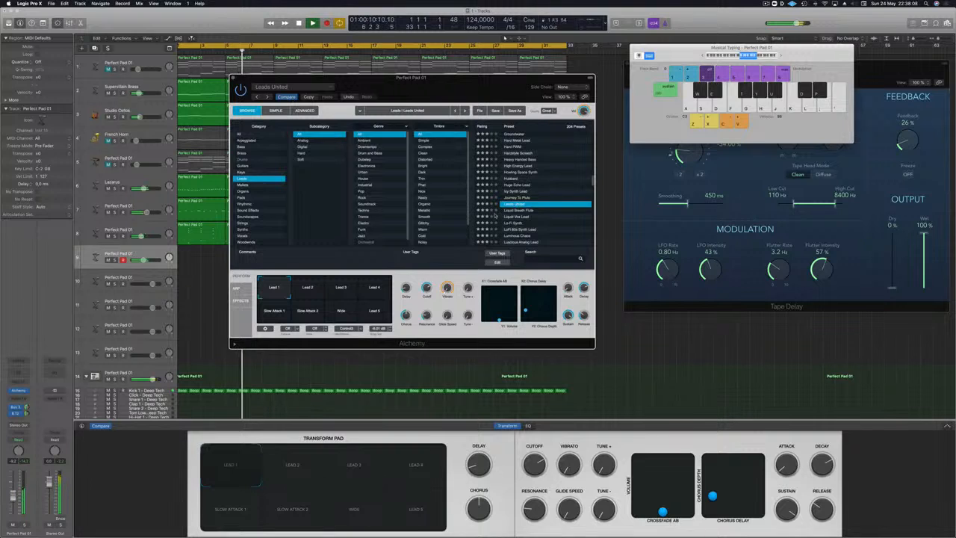
left_click(12, 498)
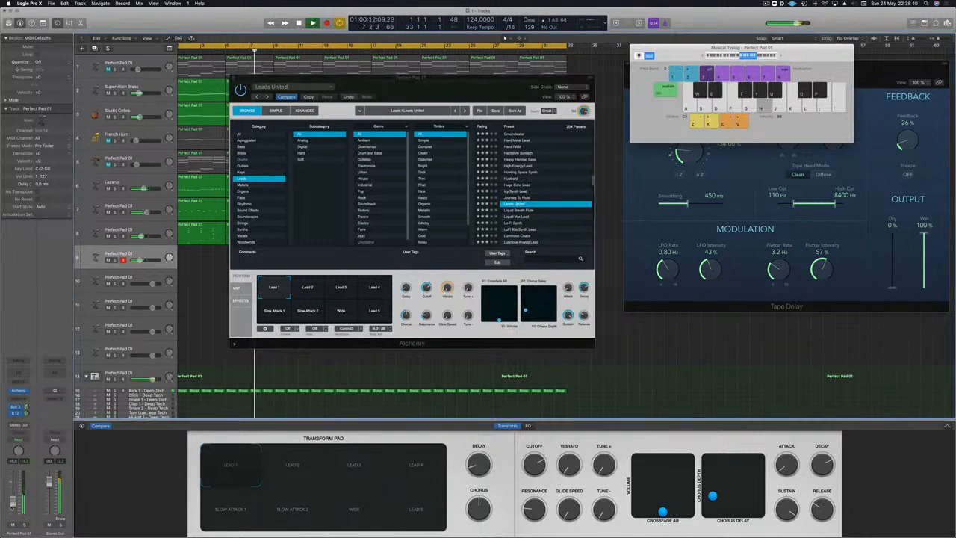
Step: Audition Leads United's Lead 2, Lead 3, Lead 4, Lead 5, Wide and Slow Attack 2 variations
left_click(307, 290)
left_click(345, 290)
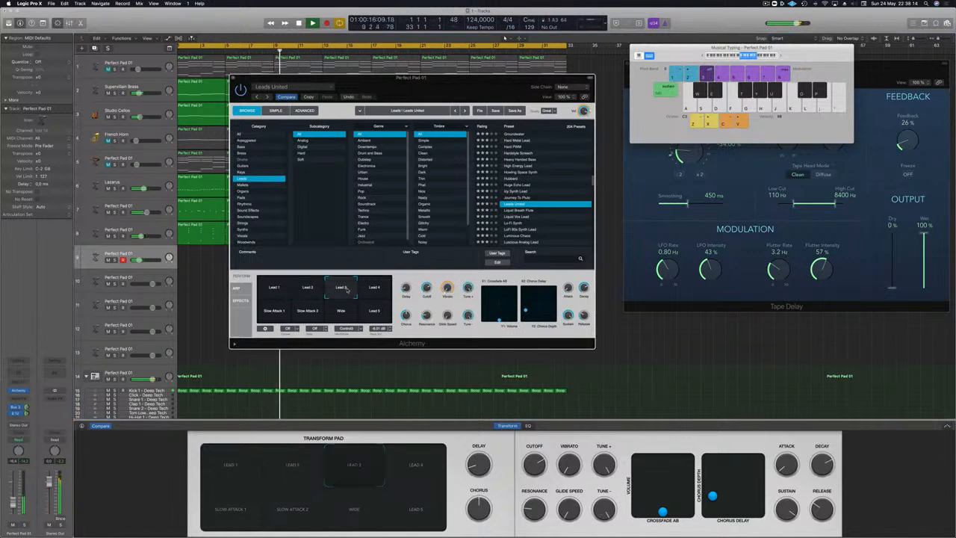
left_click(384, 292)
left_click(378, 315)
left_click(347, 316)
left_click(306, 316)
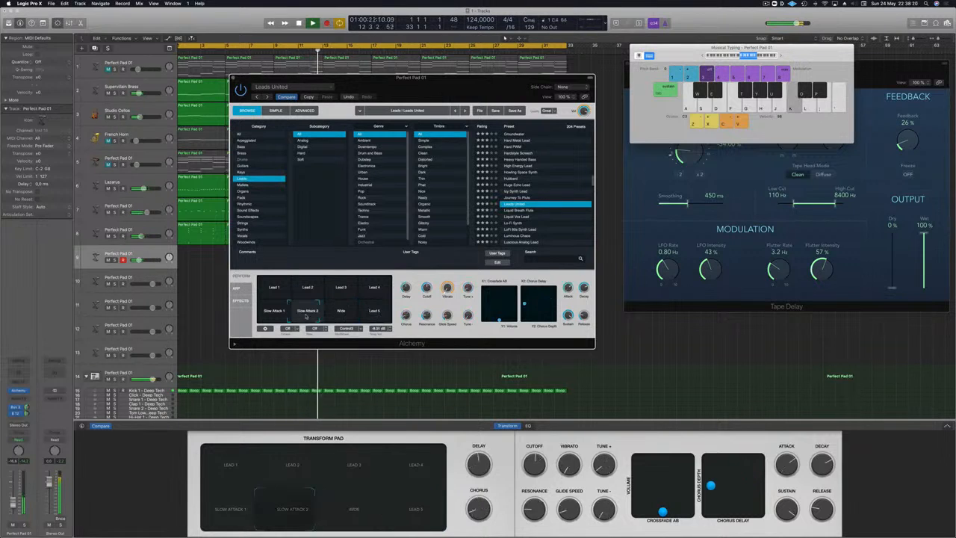
Step: Compare the Slow Attack 2 and Slow Attack 1 variations with played notes, returning to Slow Attack 2
key("h")
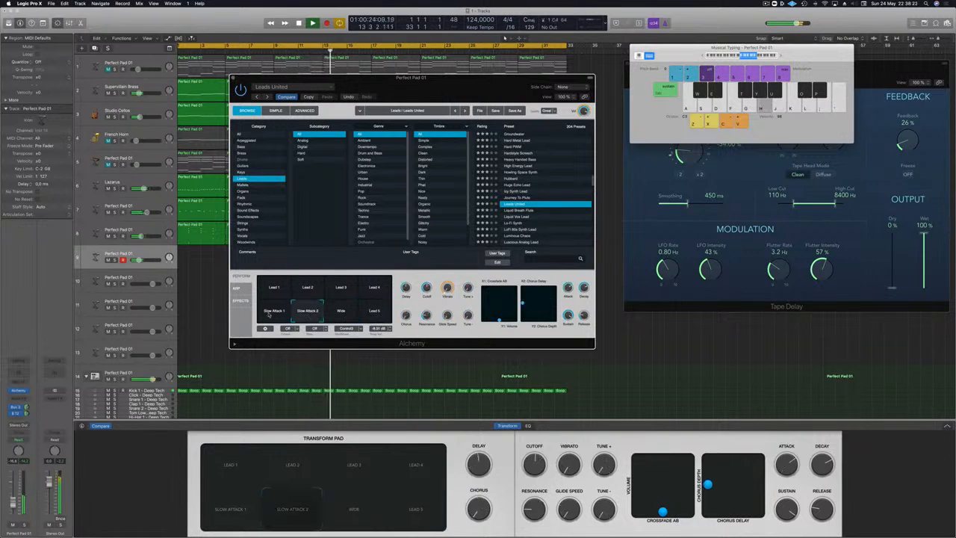
key("j")
key("f")
left_click(268, 314)
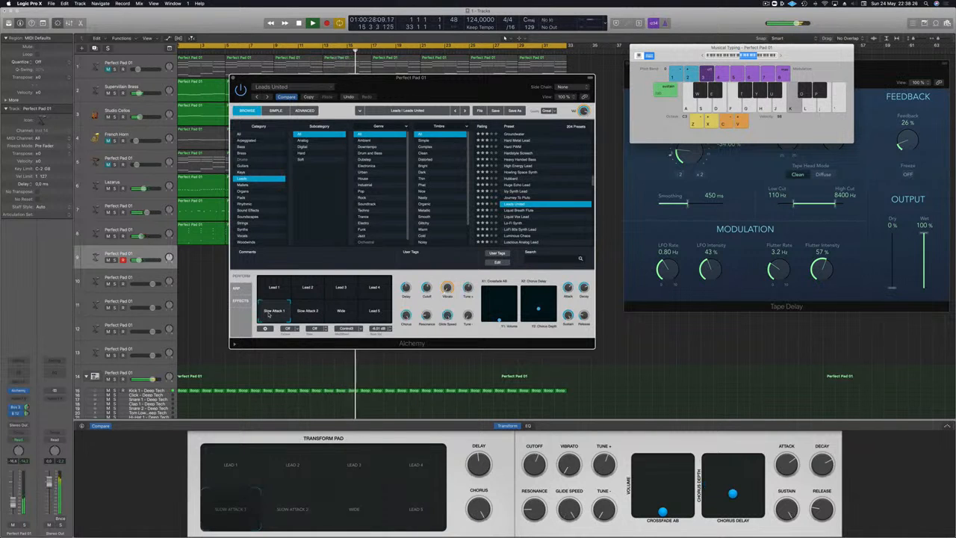
key("apostrophe")
key("semicolon")
key("l")
key("k")
left_click(297, 313)
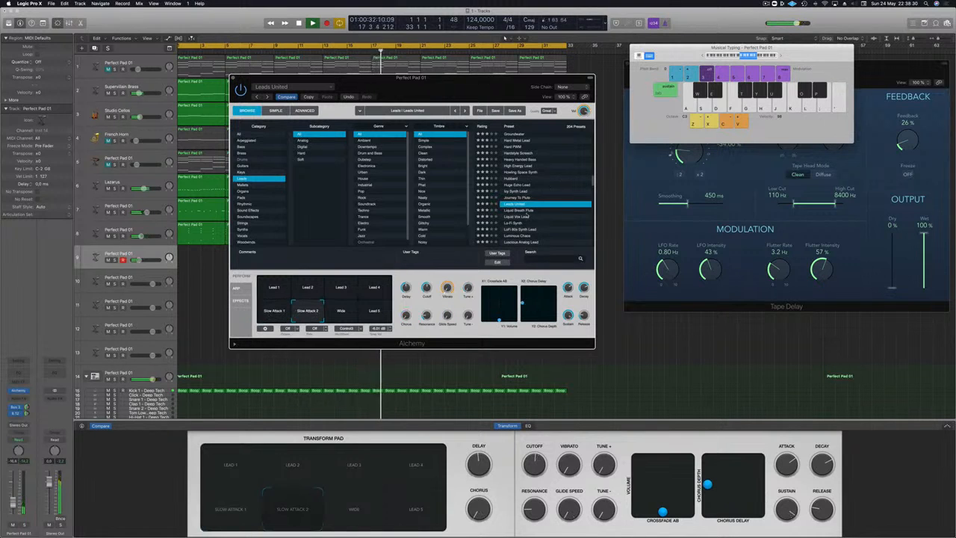
Step: Load the Liquid Breath Flute preset and play several notes over the track
left_click(527, 212)
key("j")
key("l")
key("g")
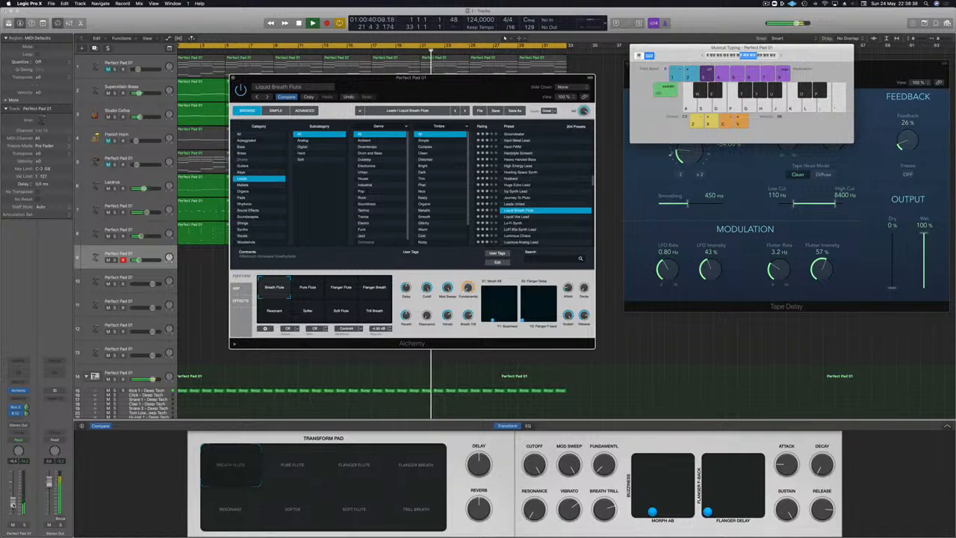
key("d")
key("g")
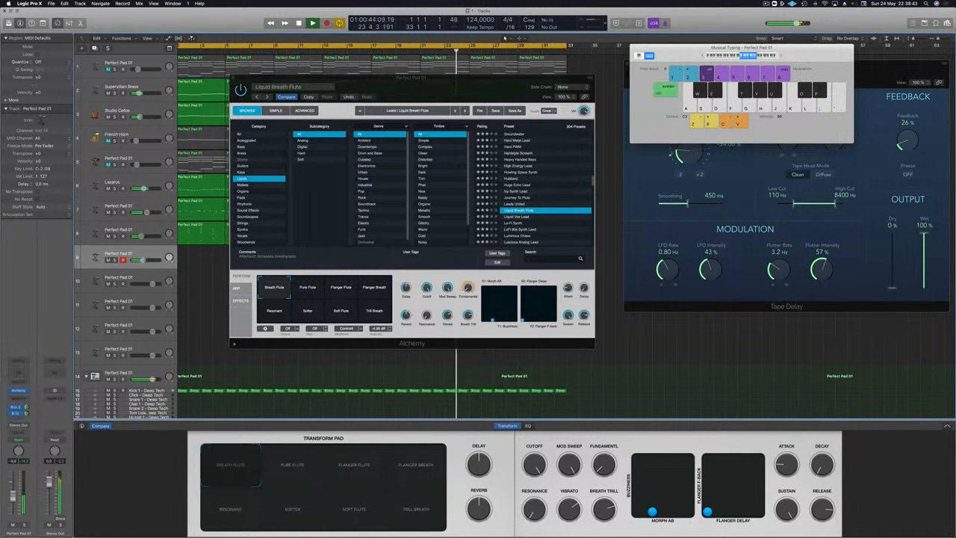
Step: Select the Pure Flute variation and adjust track 9's send to the Bus 12 tape delay
left_click(305, 290)
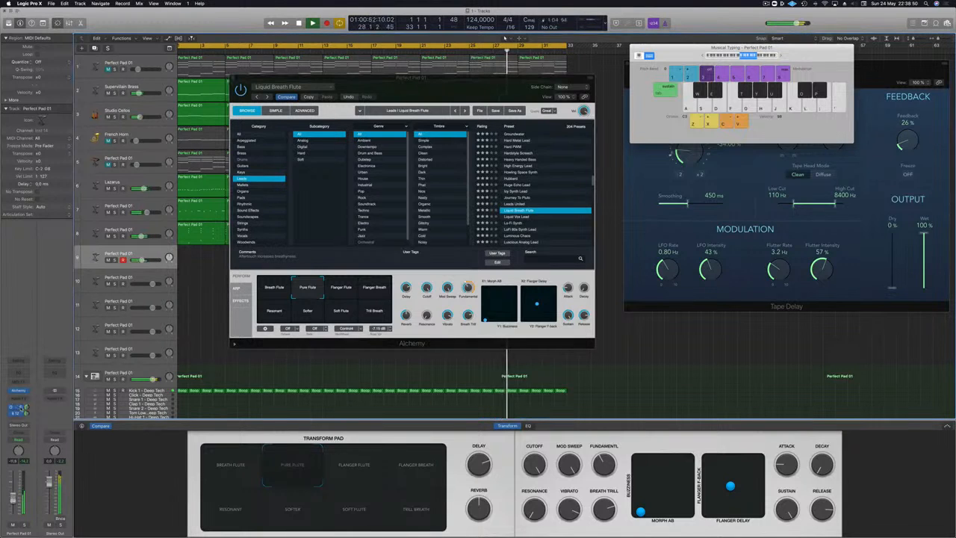
left_click_drag(26, 409, 27, 419)
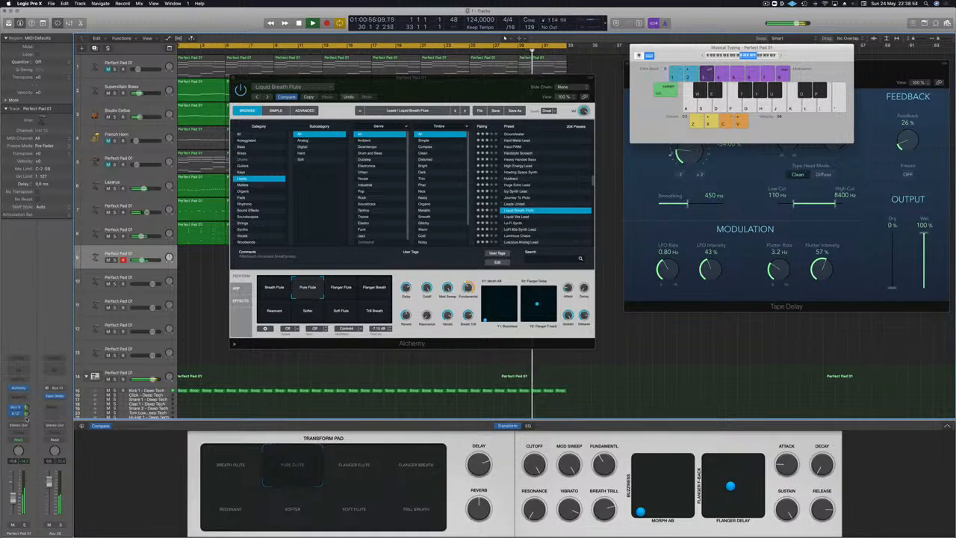
Step: Audition the Flanger Breath, Flanger Flute, Resonant, Softer, Soft Flute, Trill Breath and Breath Flute variations, lowering track 9's volume
left_click(360, 295)
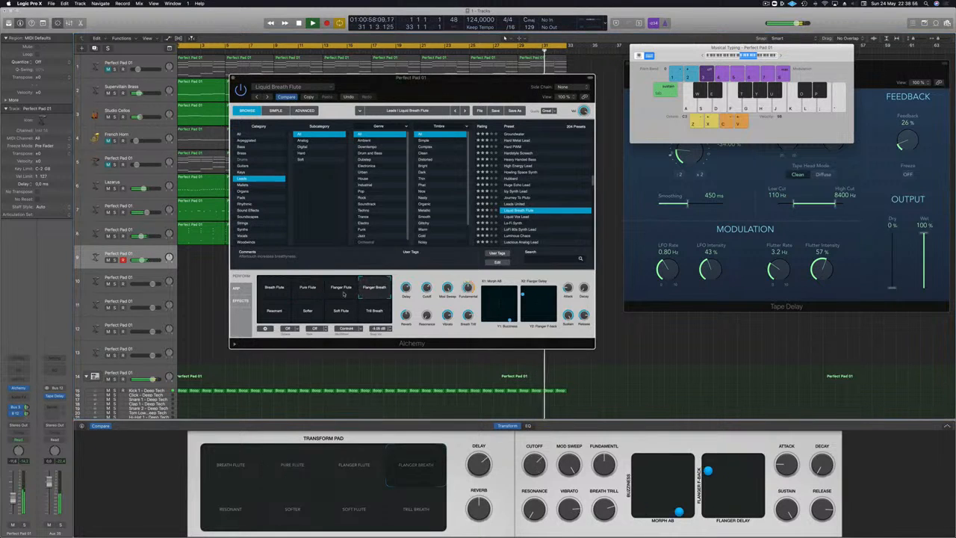
left_click(343, 294)
left_click(263, 317)
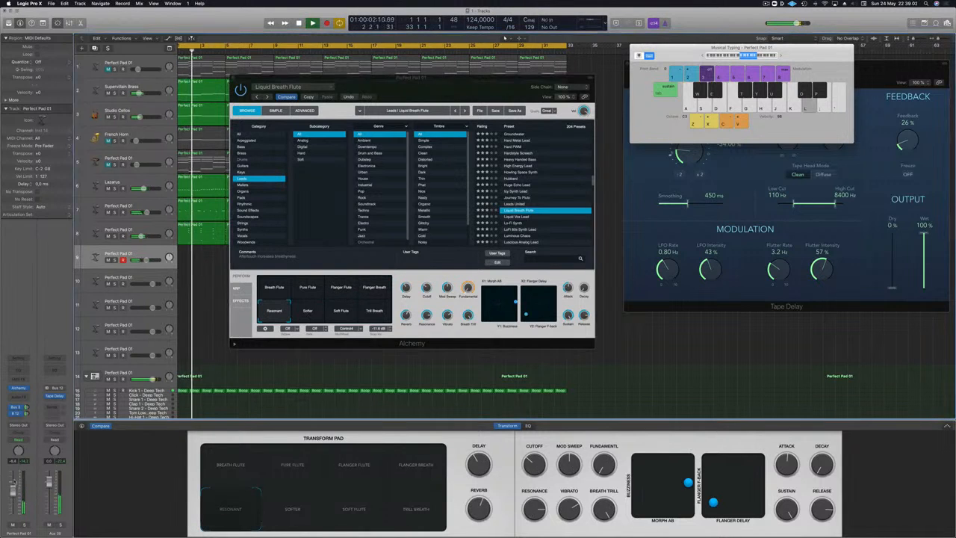
left_click(307, 310)
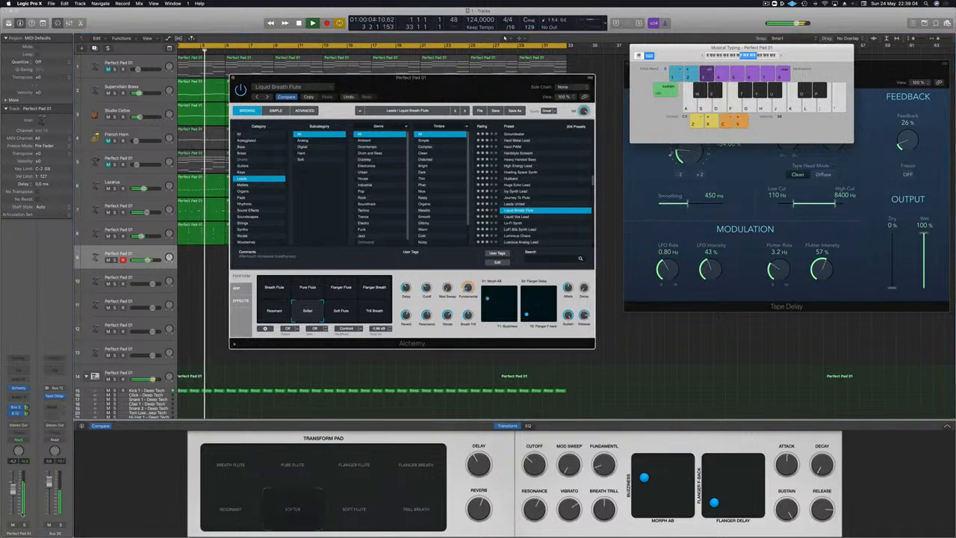
left_click_drag(12, 491, 13, 498)
key("l")
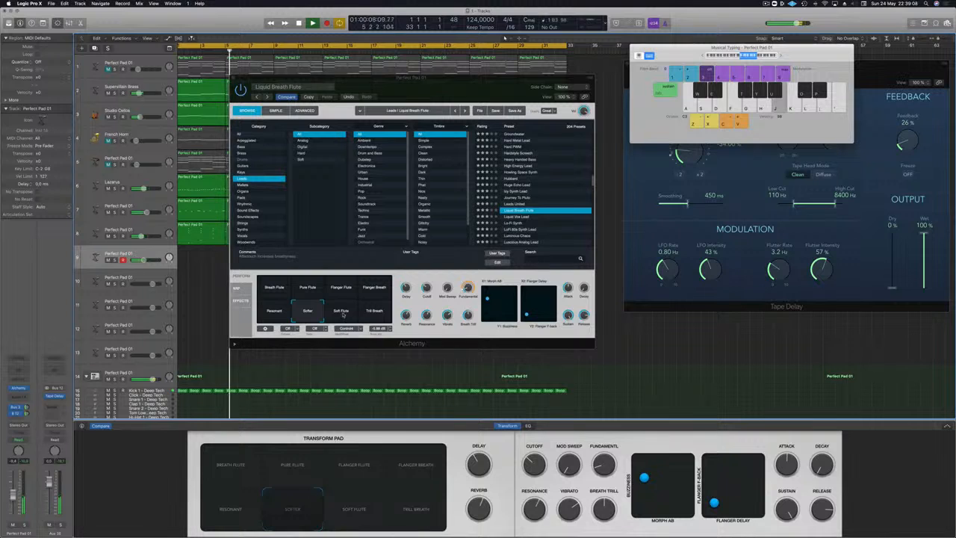
left_click(341, 311)
left_click(369, 311)
left_click(270, 288)
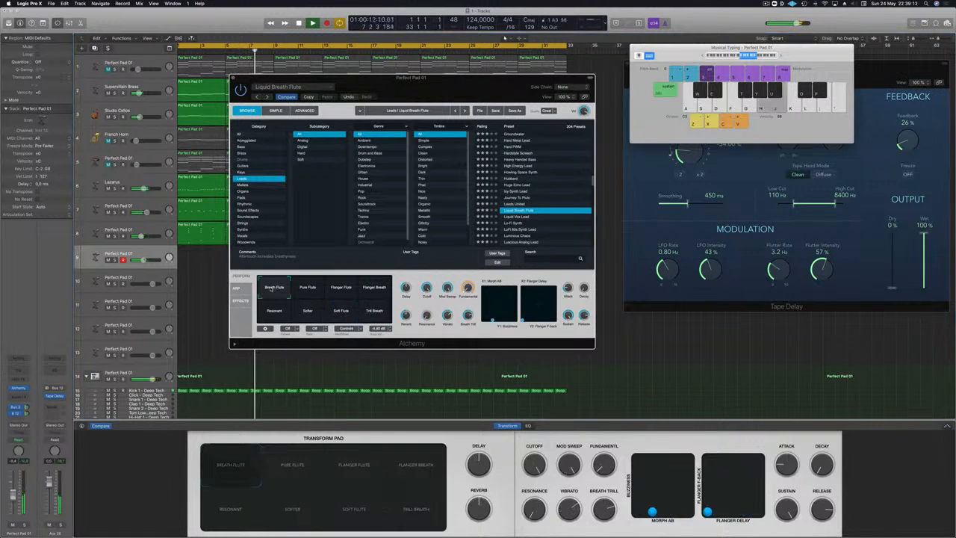
Step: Switch Liquid Breath Flute back to the Pure Flute variation and try out a melody over the track
left_click(308, 289)
key("k")
key("j")
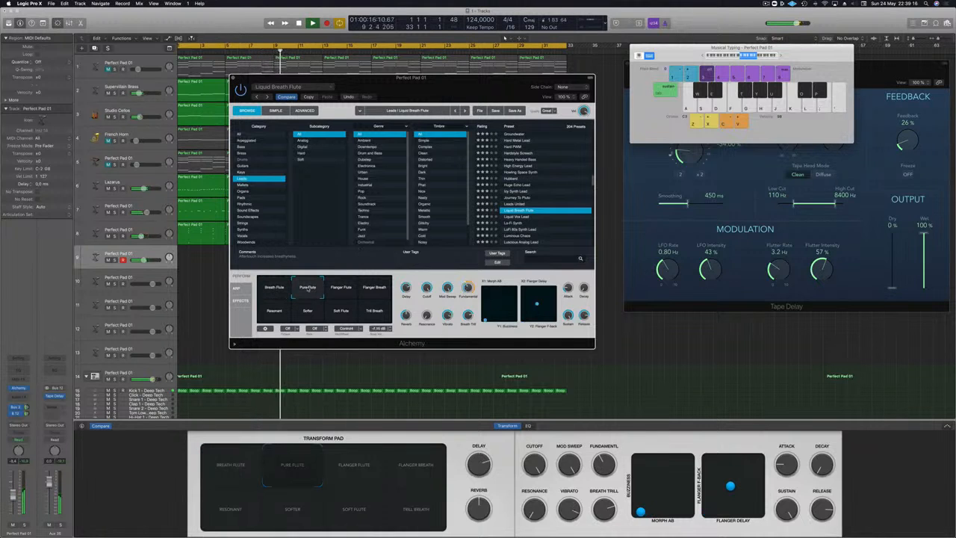
key("semicolon")
key("apostrophe")
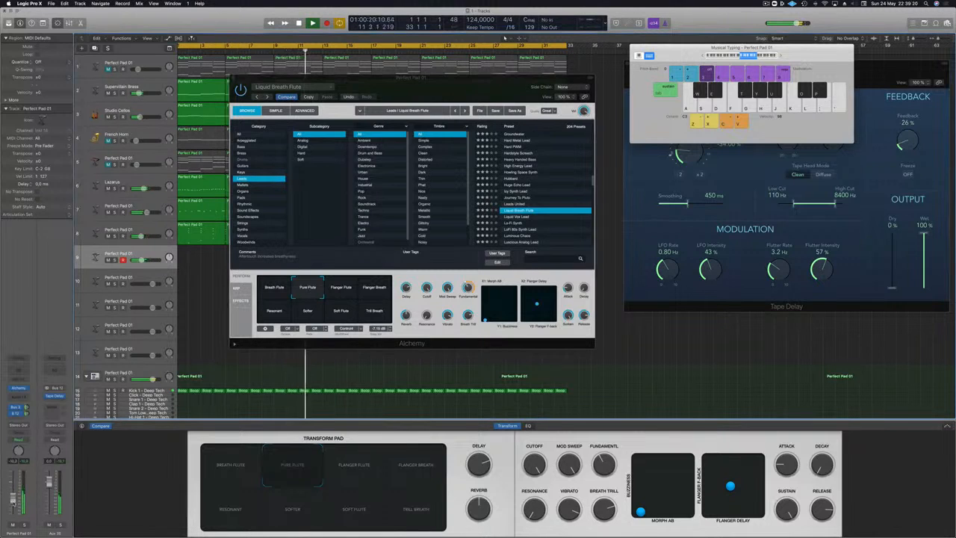
key("l")
key("k")
key("semicolon")
key("l")
key("k")
key("semicolon")
key("h")
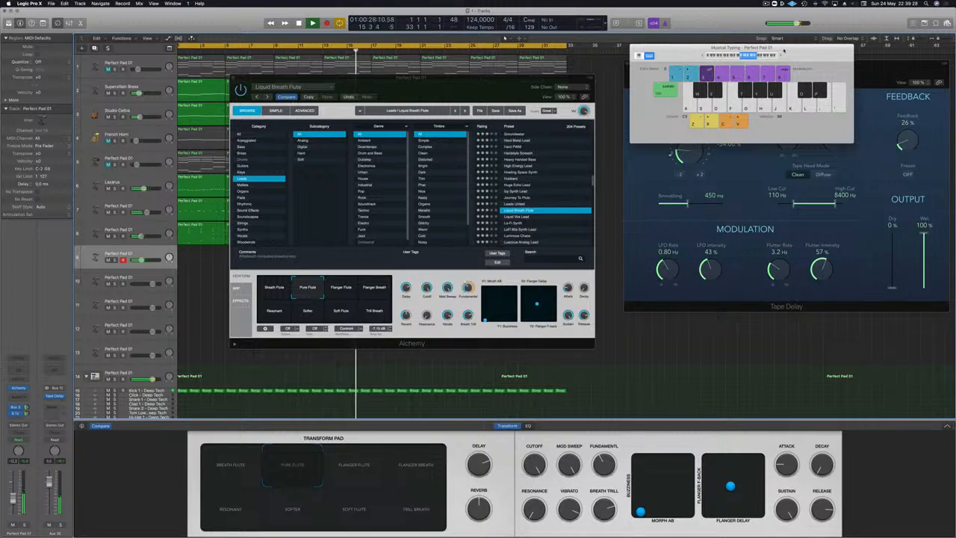
Step: Raise the Musical Typing octave to C4 and improvise a higher flute melody over the track
key("k")
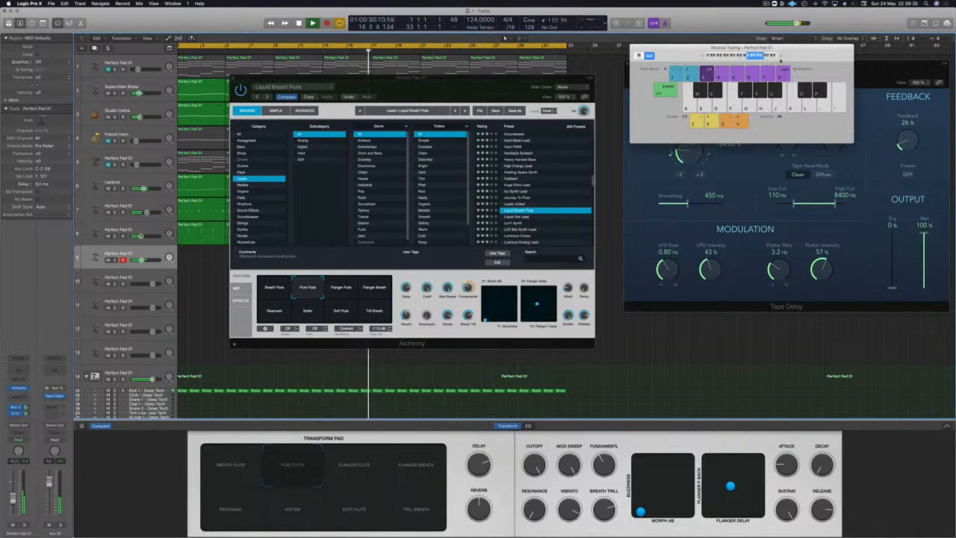
key("j")
key("k")
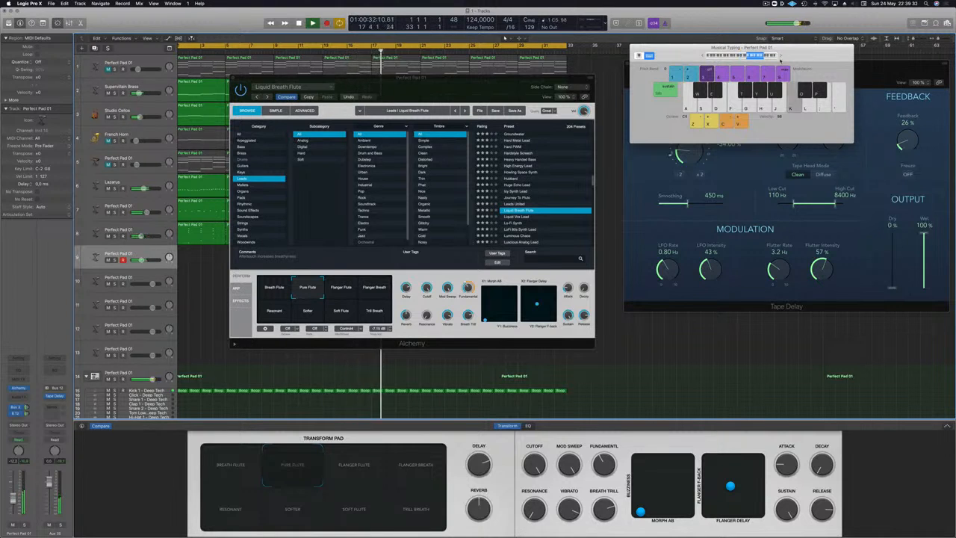
key("d")
key("a")
key("d")
key("a")
key("a")
key("d")
key("d")
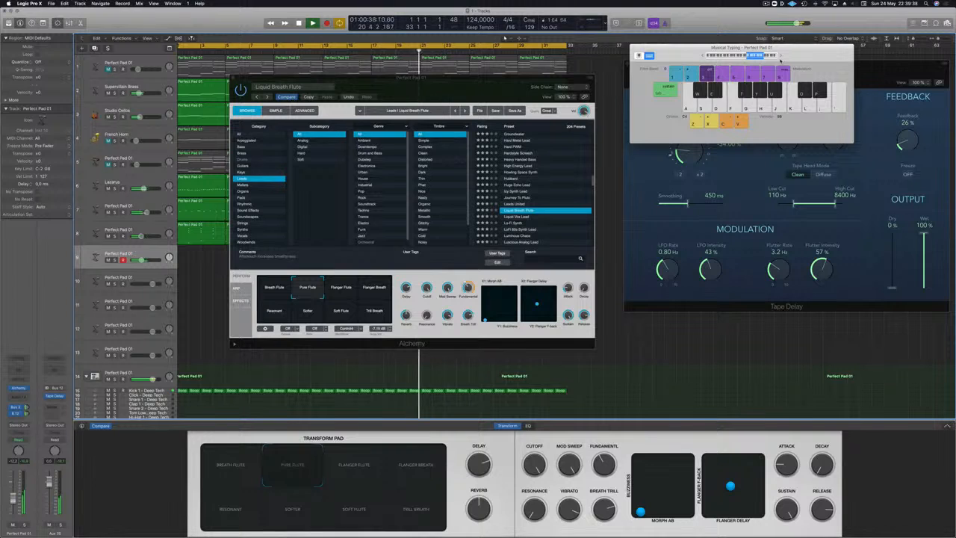
key("a")
key("a")
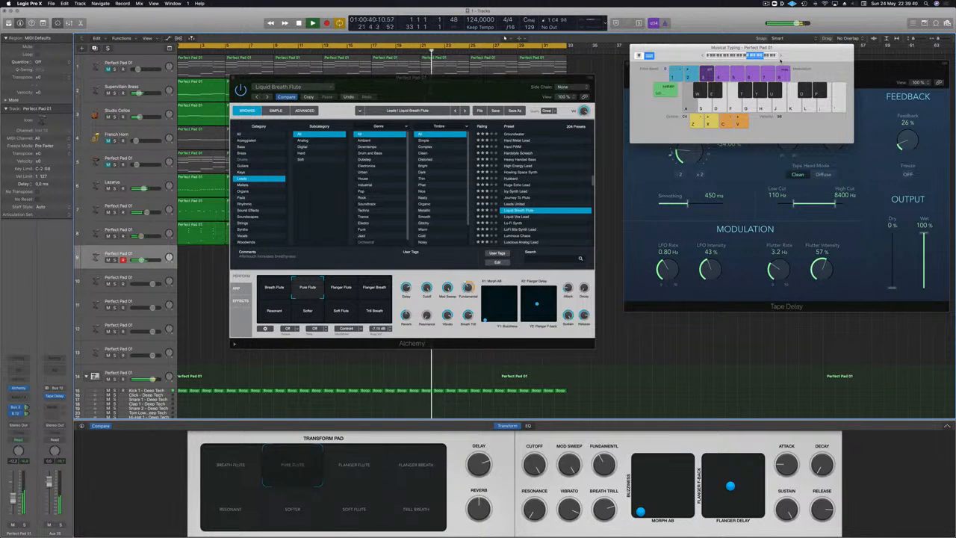
Step: Carry the high Pure Flute improvisation on through the end of the loop and into its next pass
key("d")
key("f")
key("k")
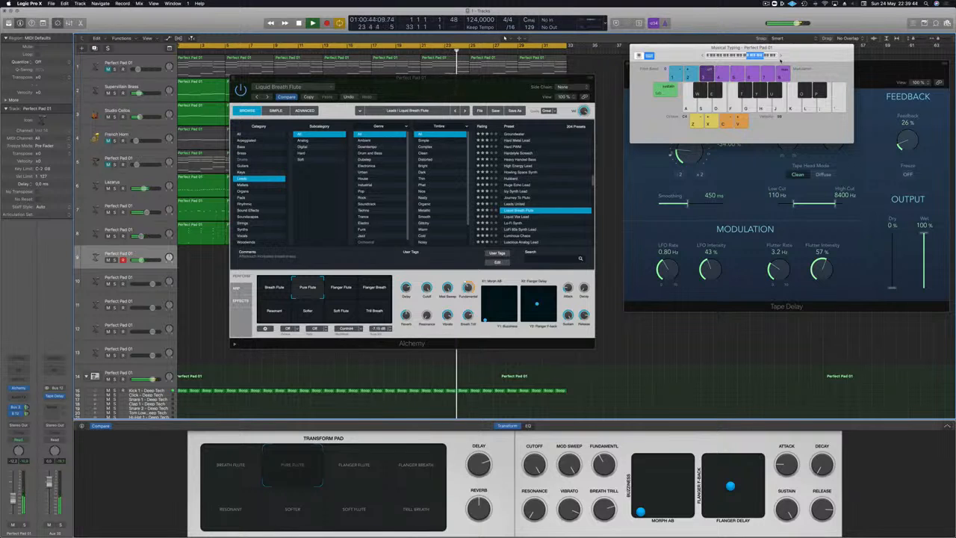
key("a")
key("a")
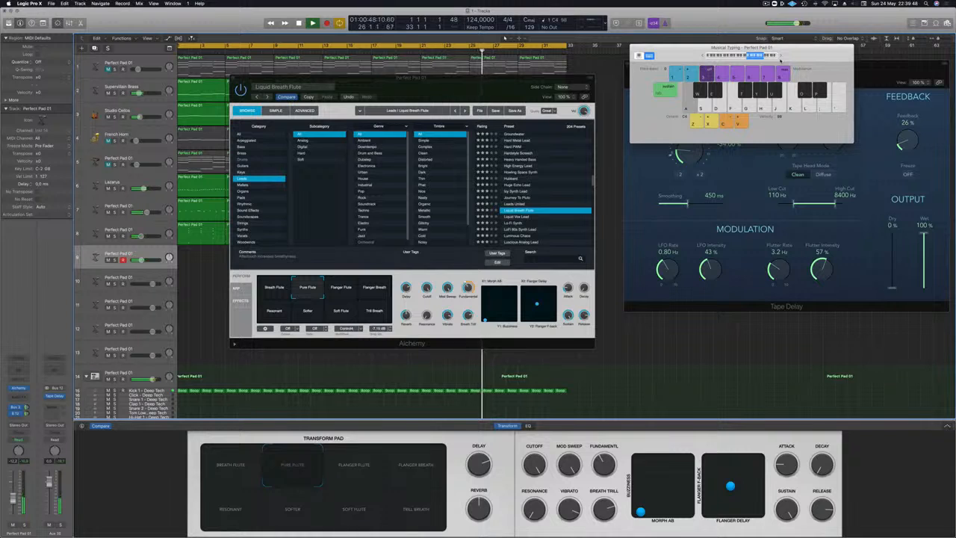
key("j")
key("h")
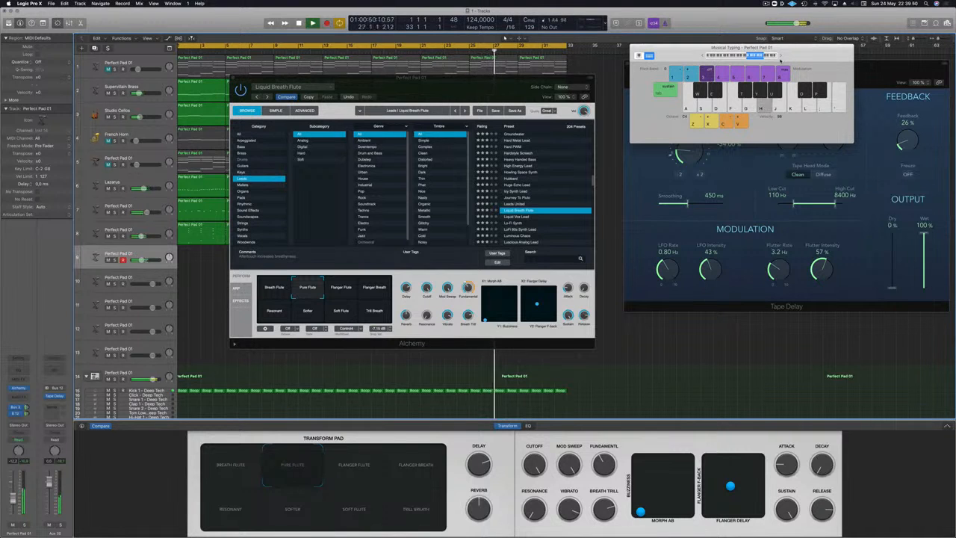
key("g")
key("k")
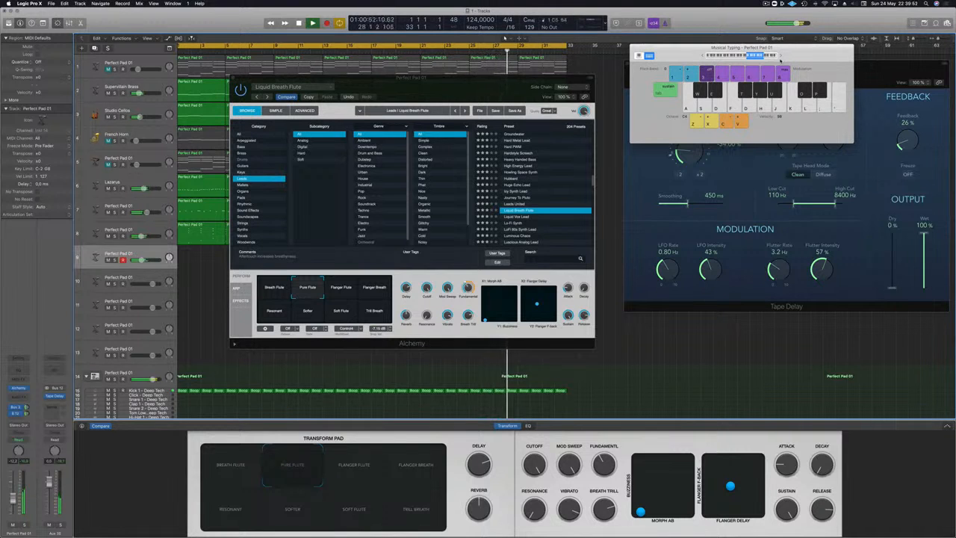
key("g")
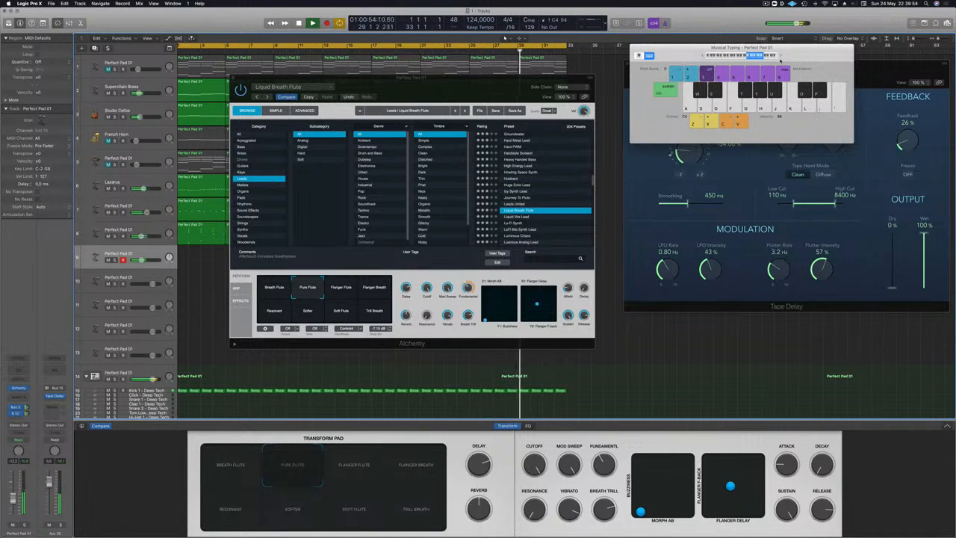
key("a")
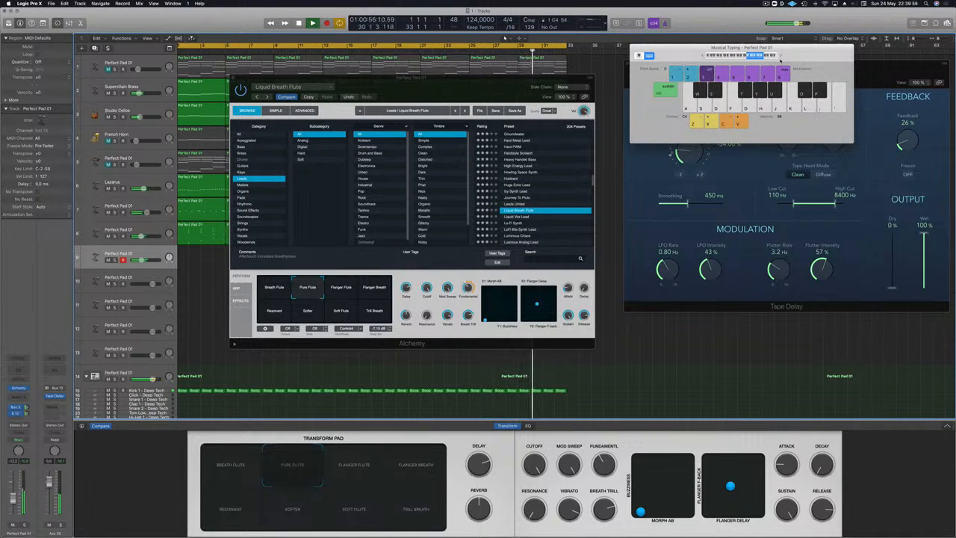
key("g")
key("a")
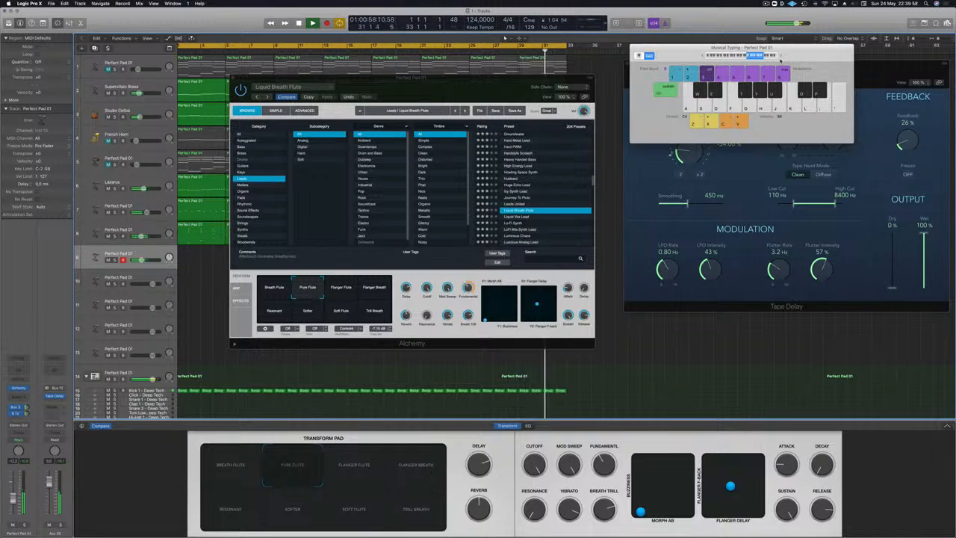
key("a")
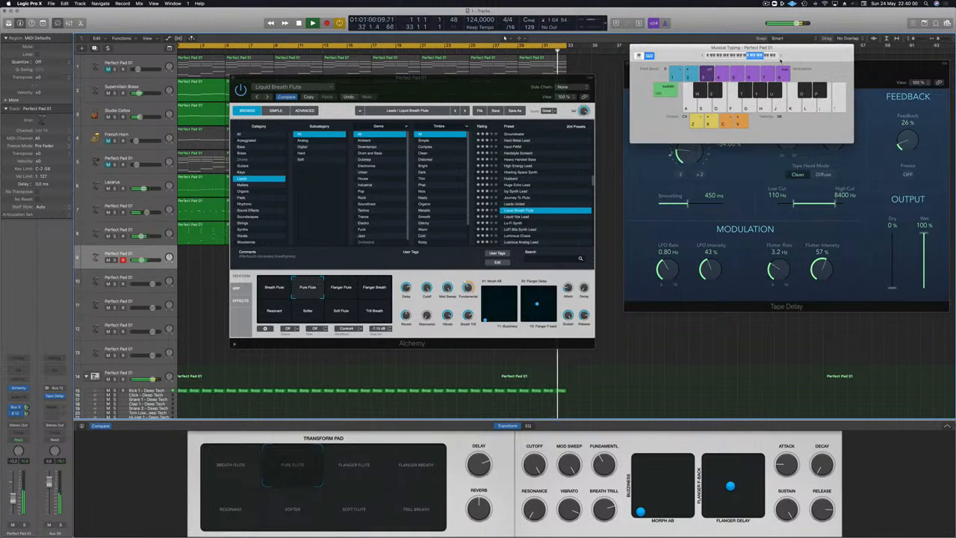
key("j")
key("h")
key("g")
key("f")
key("a")
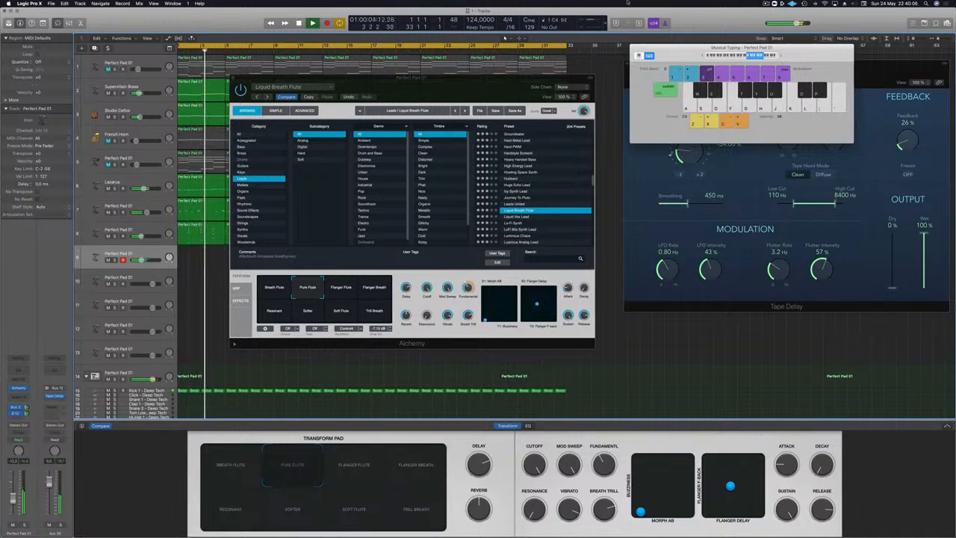
key("a")
key("s")
Step: Switch to the Breath Flute variation, lower the Musical Typing octave to C3 and try out a lower melody
left_click(265, 284)
key("a")
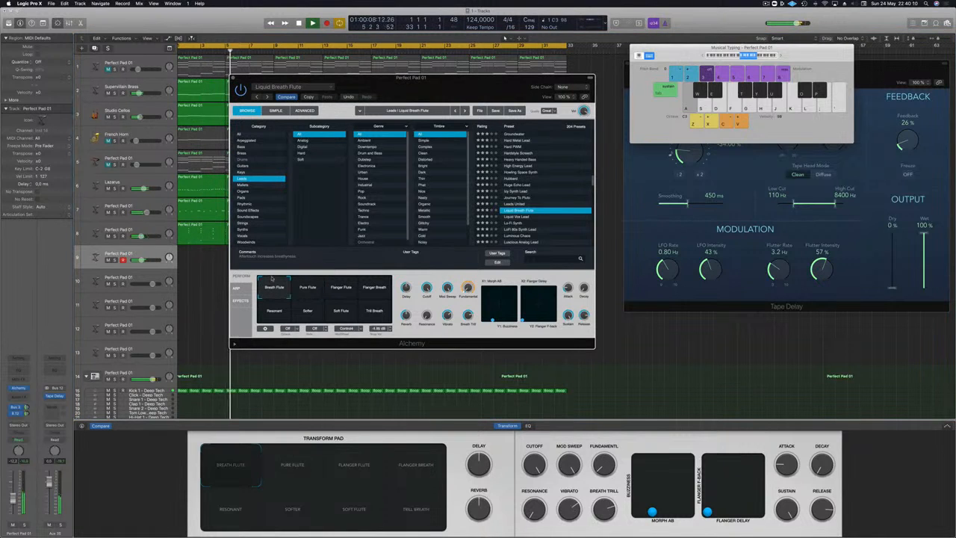
key("d")
key("j")
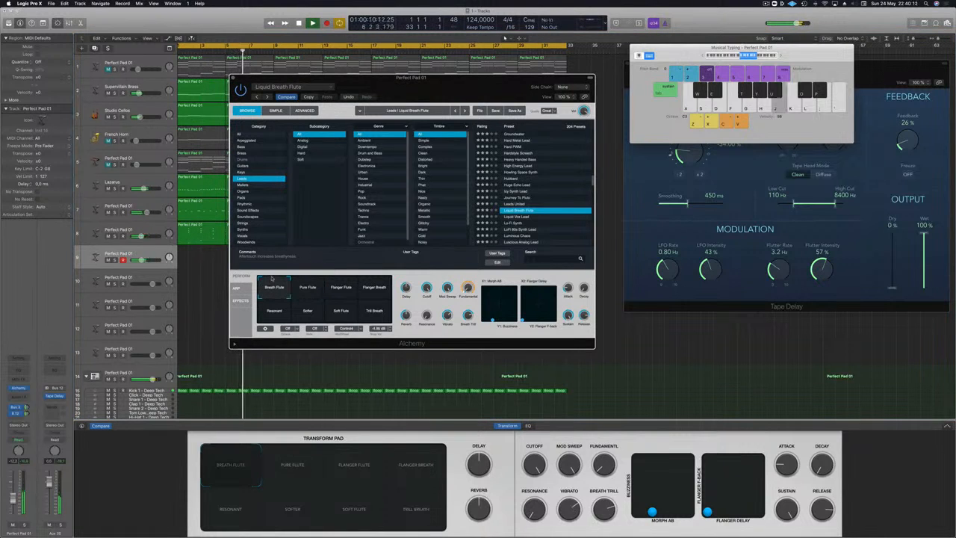
key("h")
key("k")
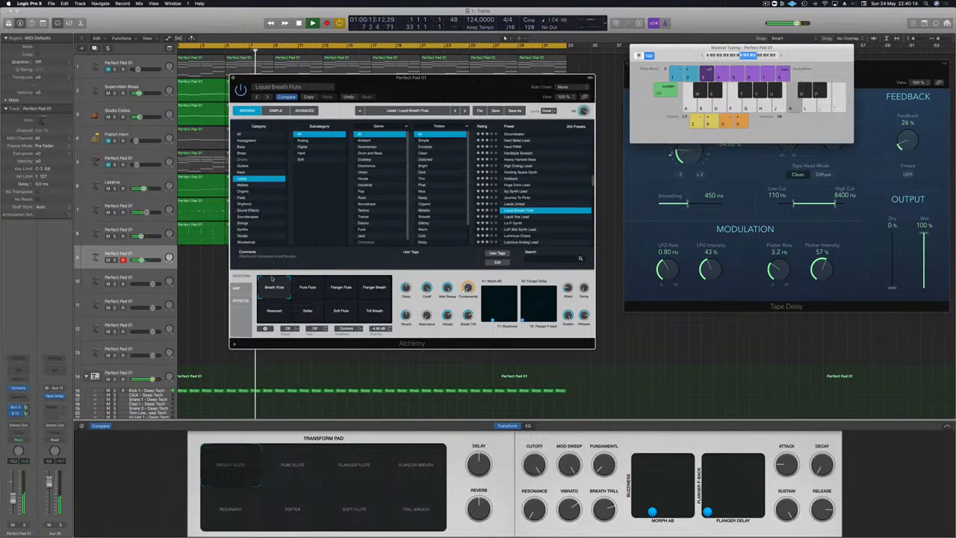
key("l")
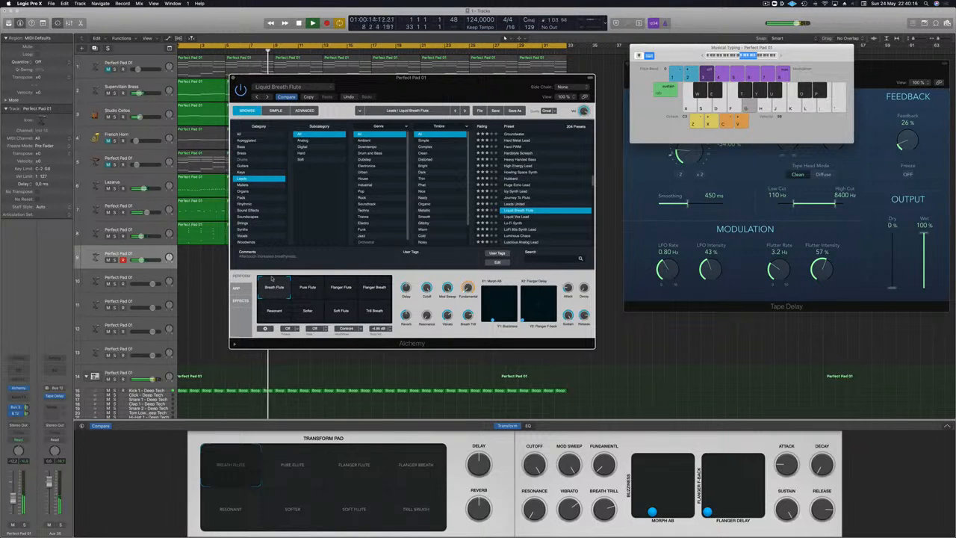
key("g")
key("g")
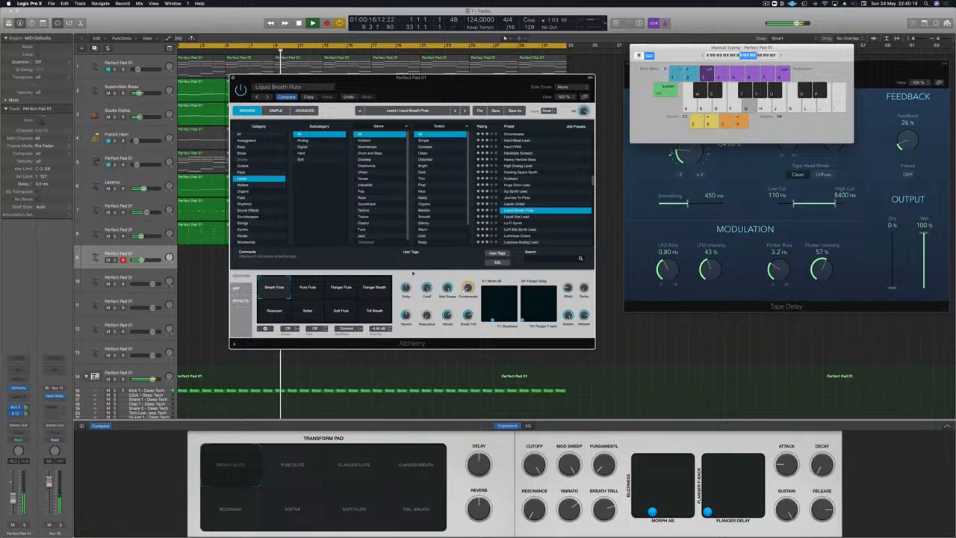
key("g")
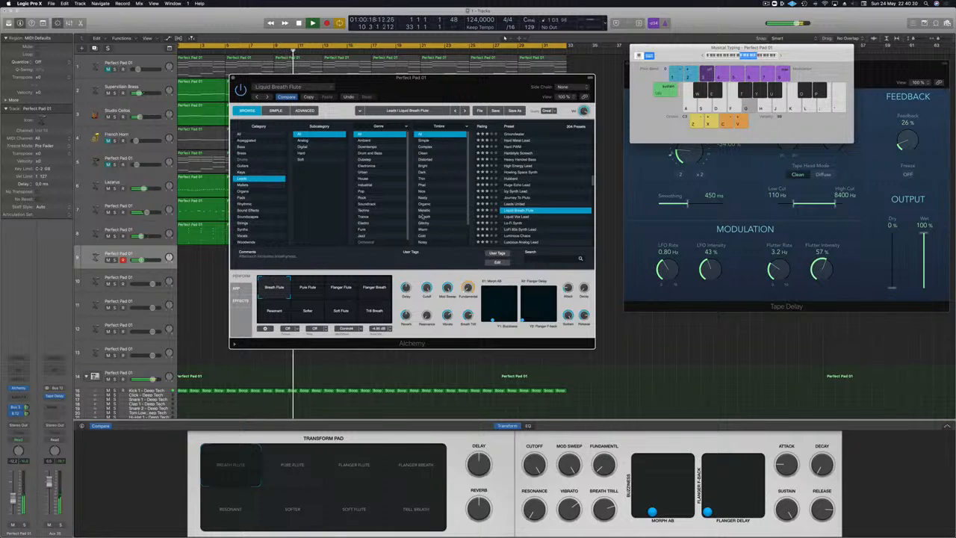
Step: Raise track 9's volume and test the Breath Flute level with a few more melody notes
key("g")
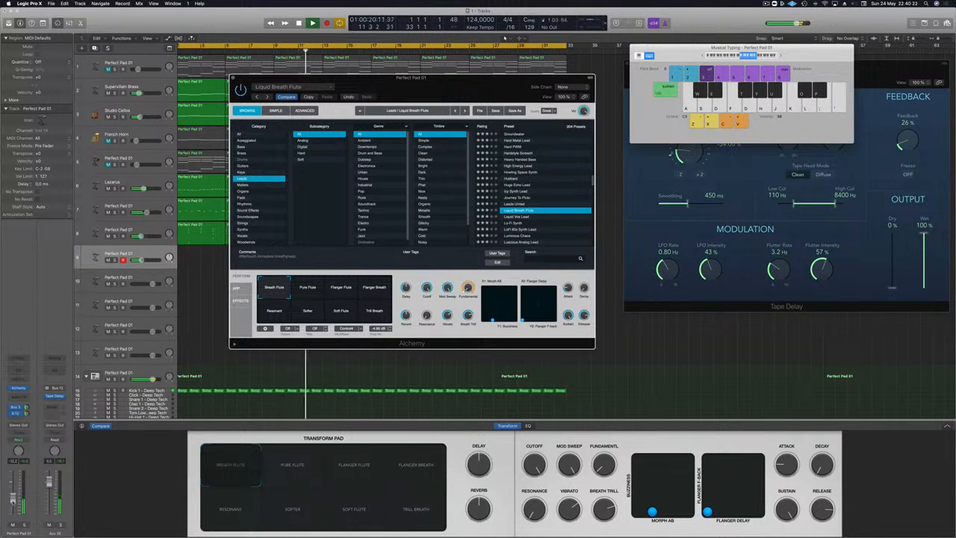
key("g")
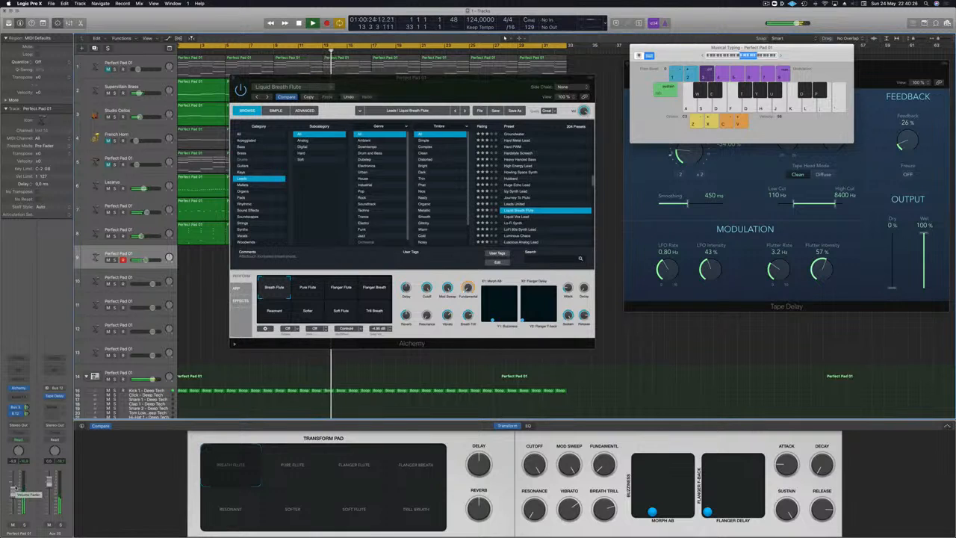
key("g")
key("h")
key("d")
key("j")
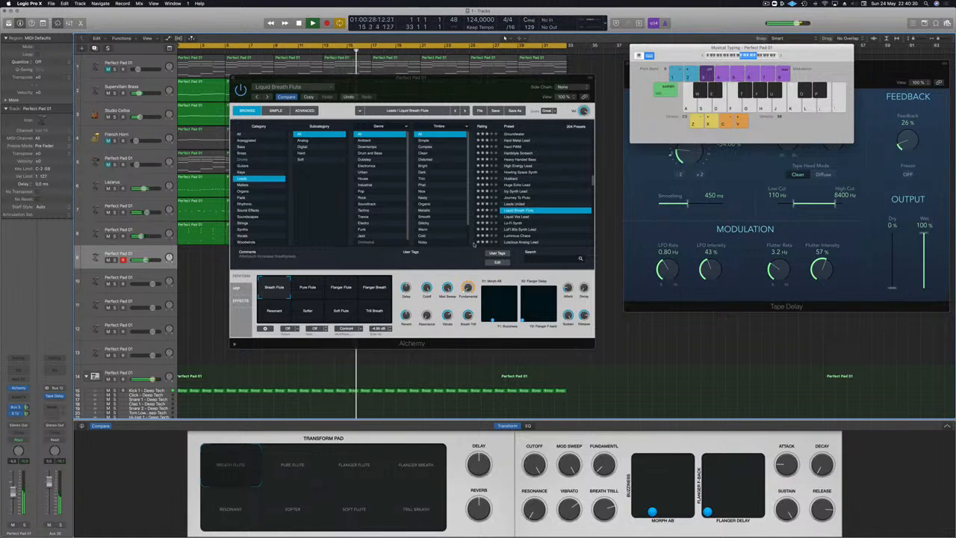
Step: Audition the Liquid Vox Lead, Lo-Fi Synth and LoFi 80s Synth Lead presets and browse further lead sounds
left_click(514, 217)
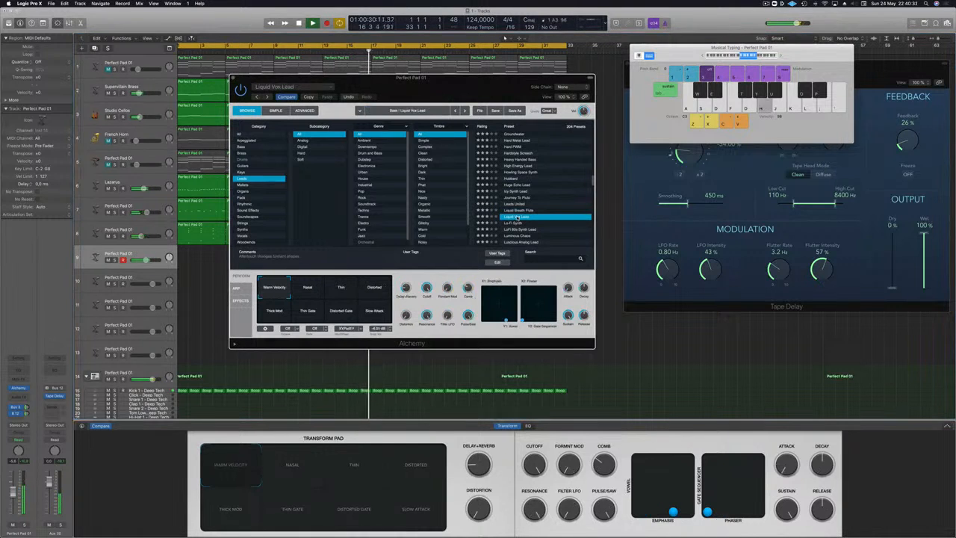
key("Down")
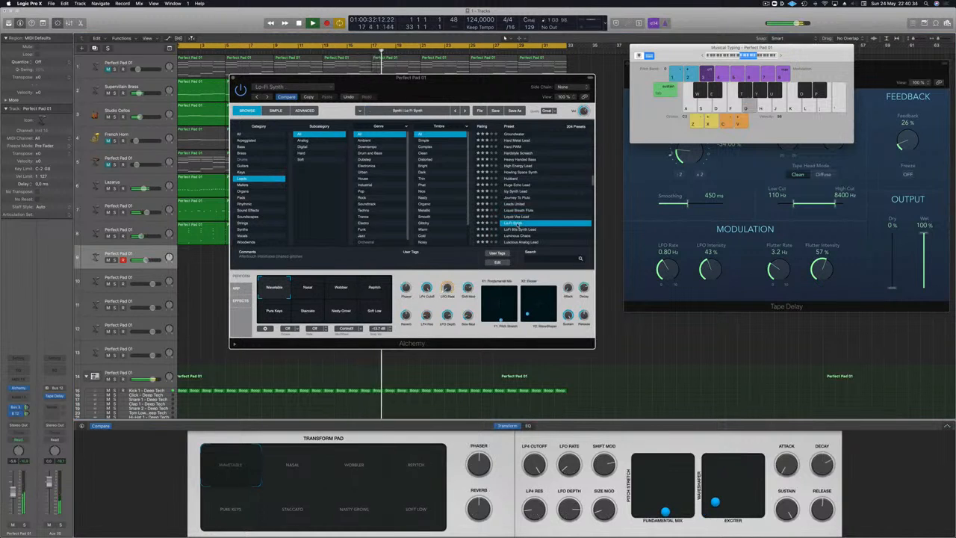
left_click(527, 229)
scroll(538, 217, "down", 5)
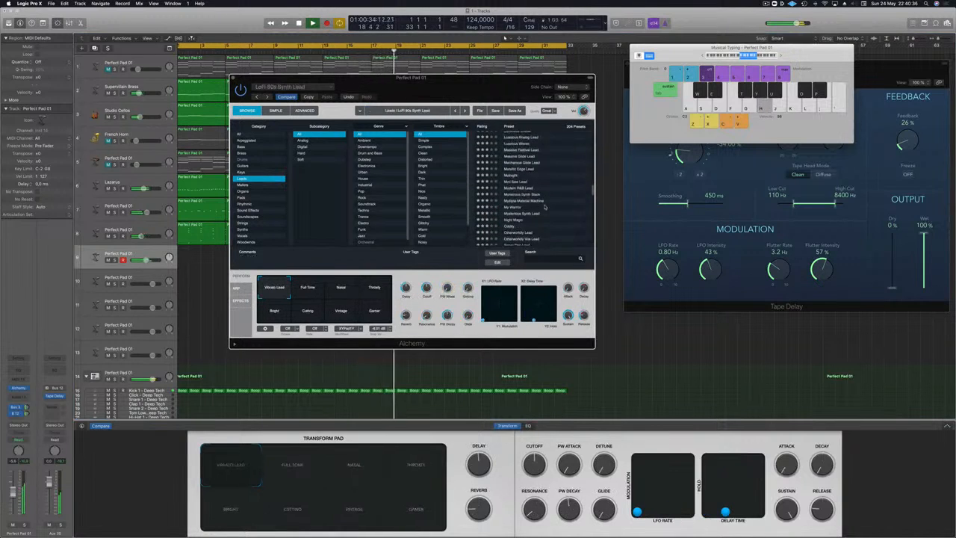
scroll(545, 207, "up", 3)
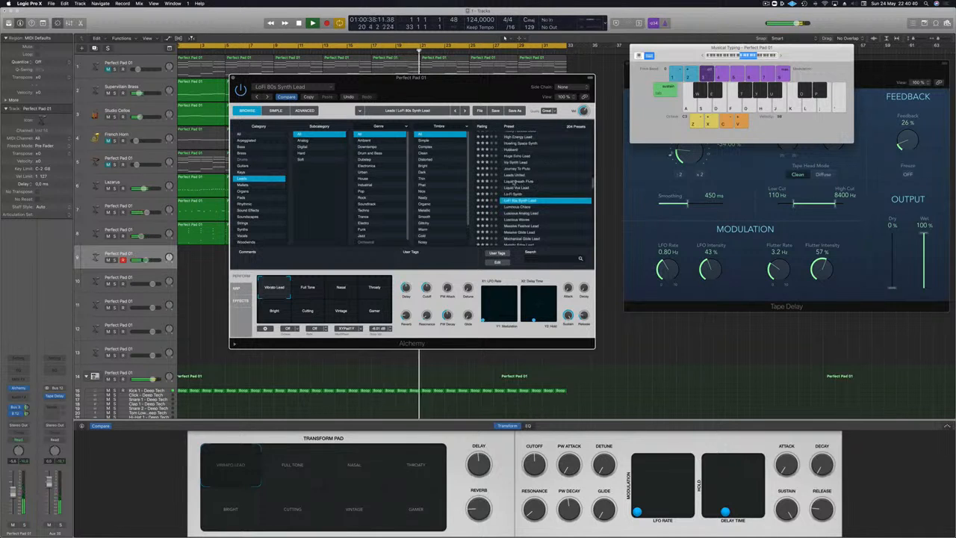
Step: Reload the Liquid Breath Flute preset, lower track 9's volume and play a melody over the track
left_click(515, 181)
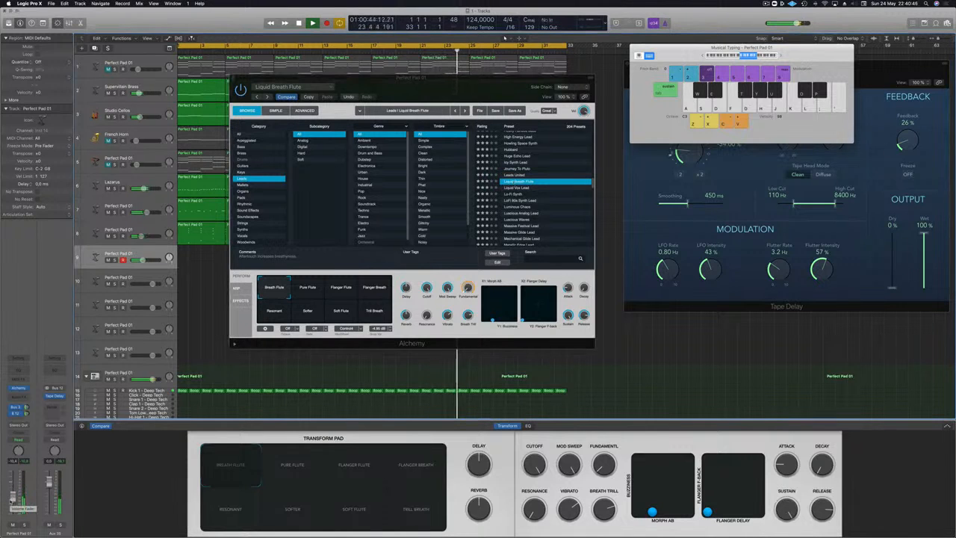
key("g")
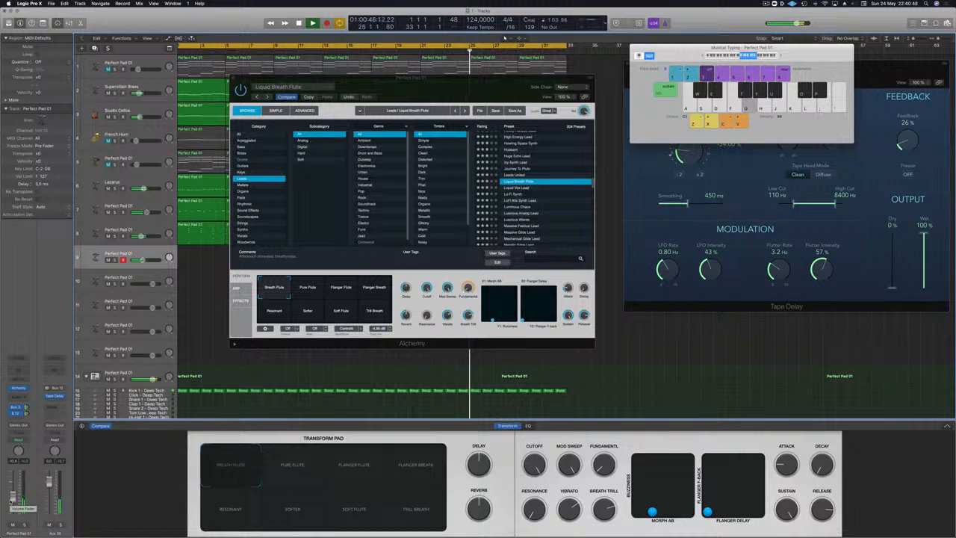
key("h")
key("g")
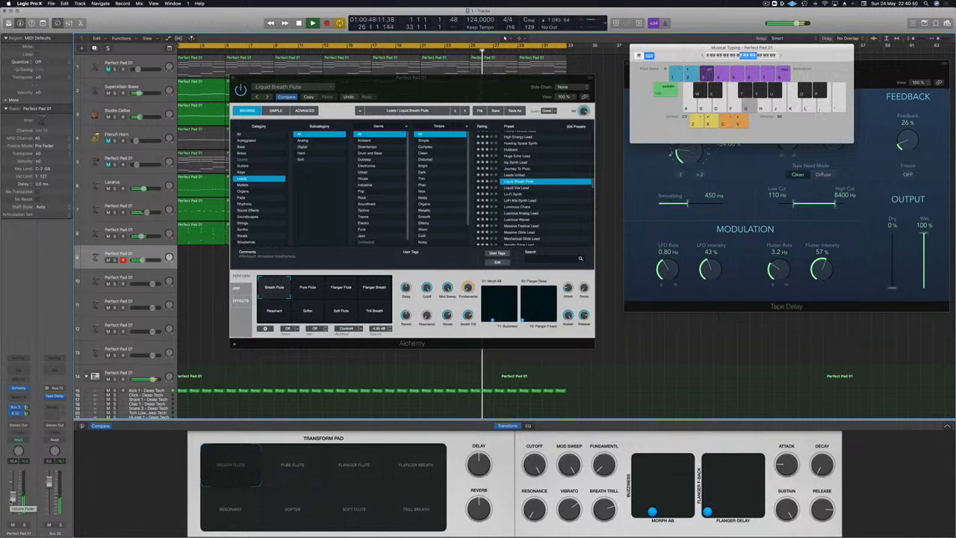
key("d")
key("a")
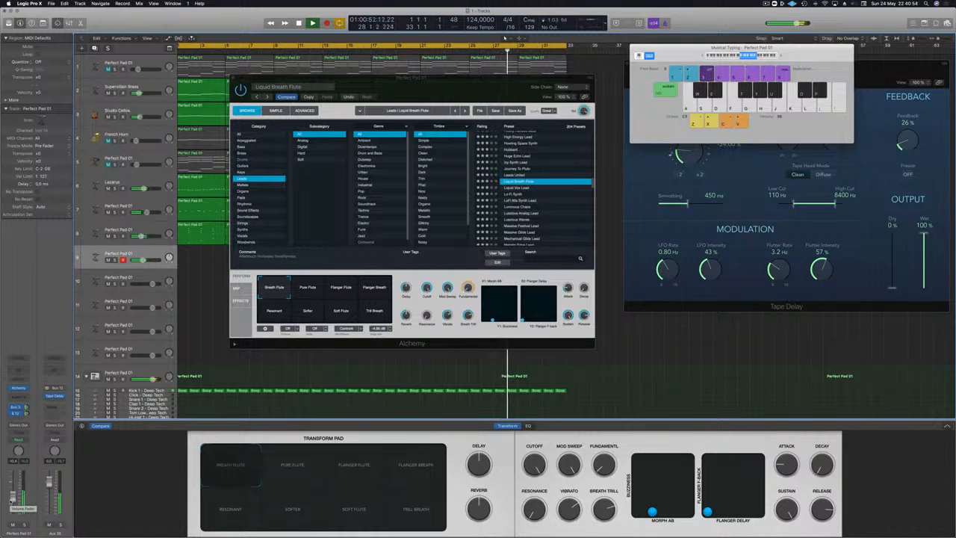
key("a")
key("g")
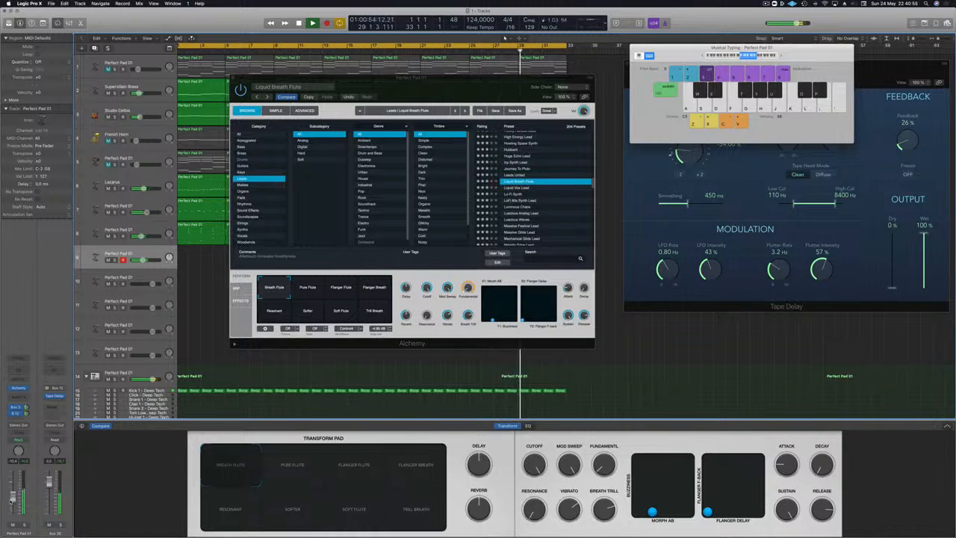
key("a")
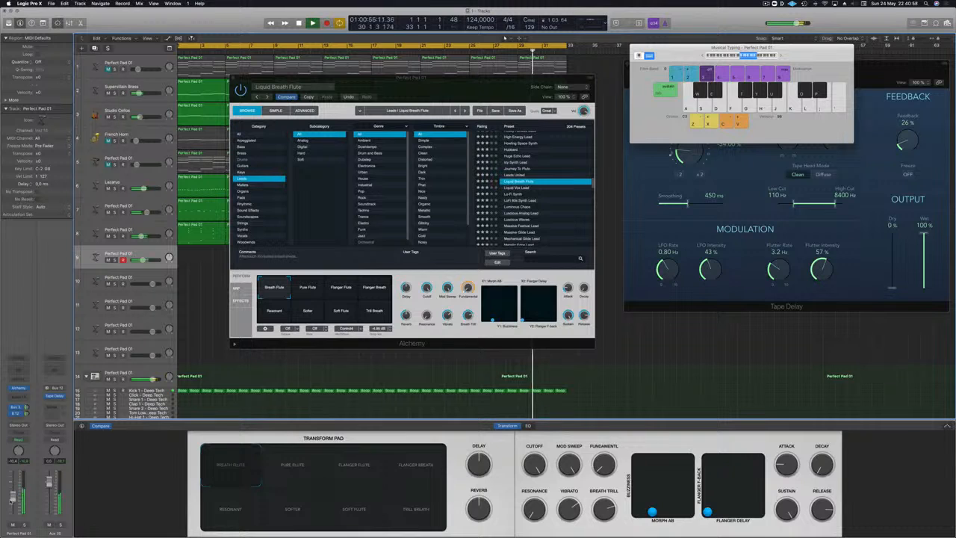
Step: Rehearse the Breath Flute melody at octave C3 across the end of the loop and its following pass
key("a")
key("s")
key("a")
key("g")
key("j")
key("k")
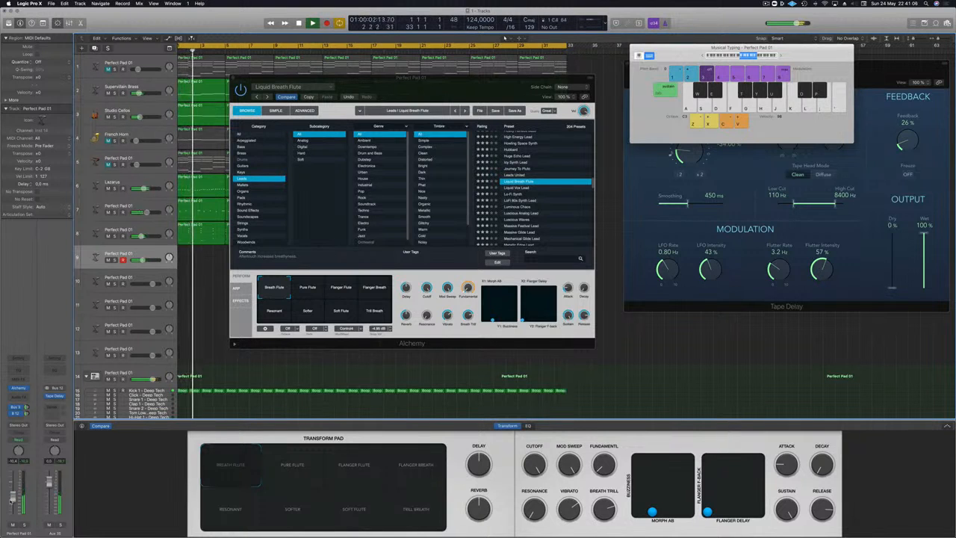
key("a")
key("g")
key("a")
key("g")
key("a")
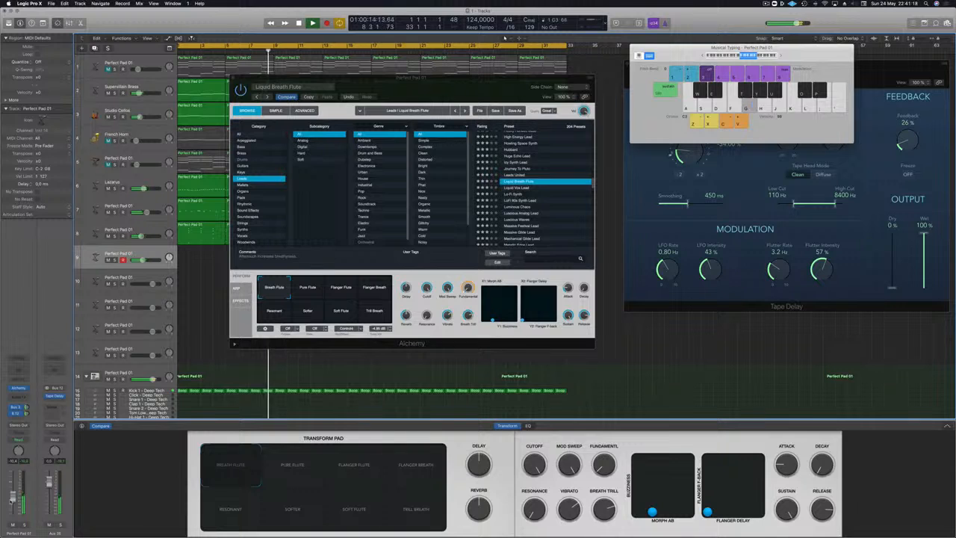
key("k")
key("g")
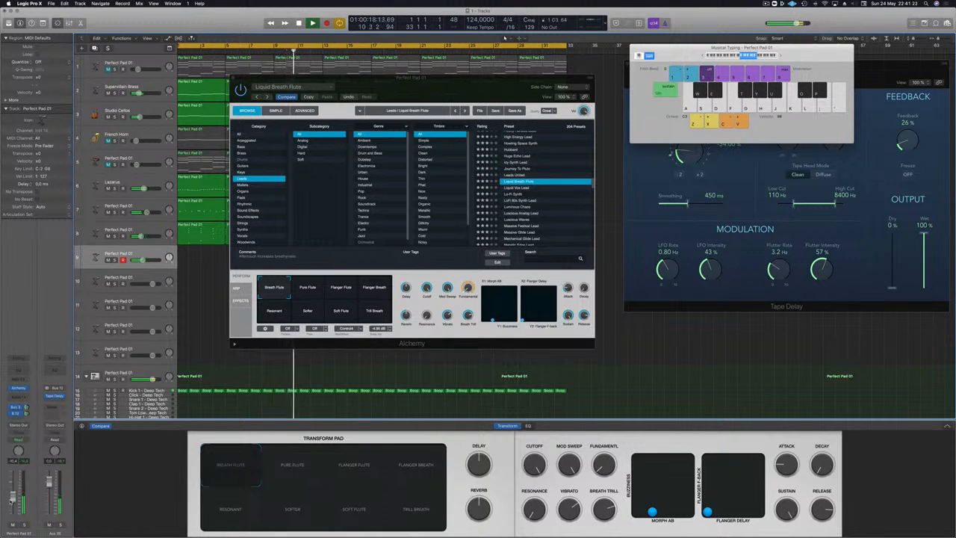
Step: Record the Liquid Breath Flute melody on track 9 from about bar 11 through the loop end and into bar 5 of the next pass
key("a")
key("g")
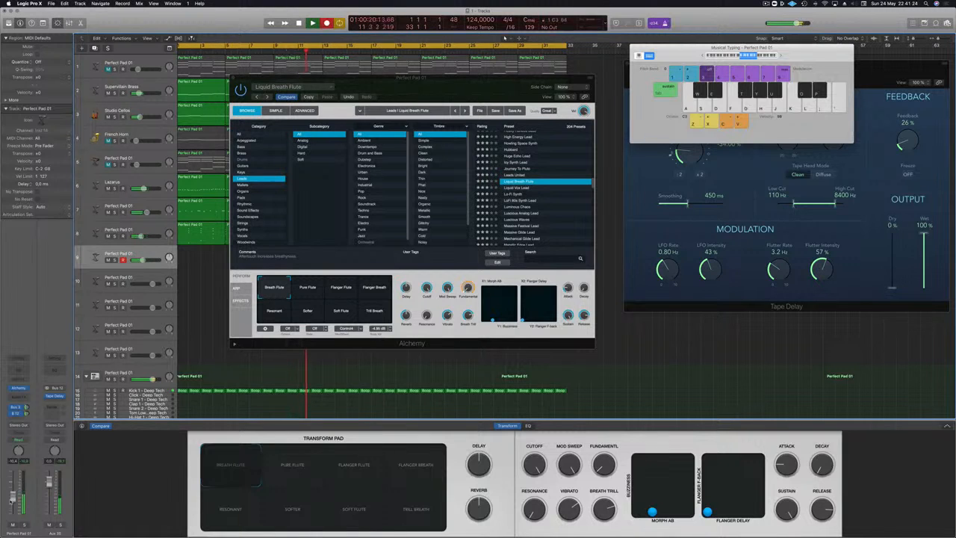
key("a")
key("g")
key("a")
key("a")
key("g")
key("f")
key("g")
key("a")
key("g")
key("g")
key("a")
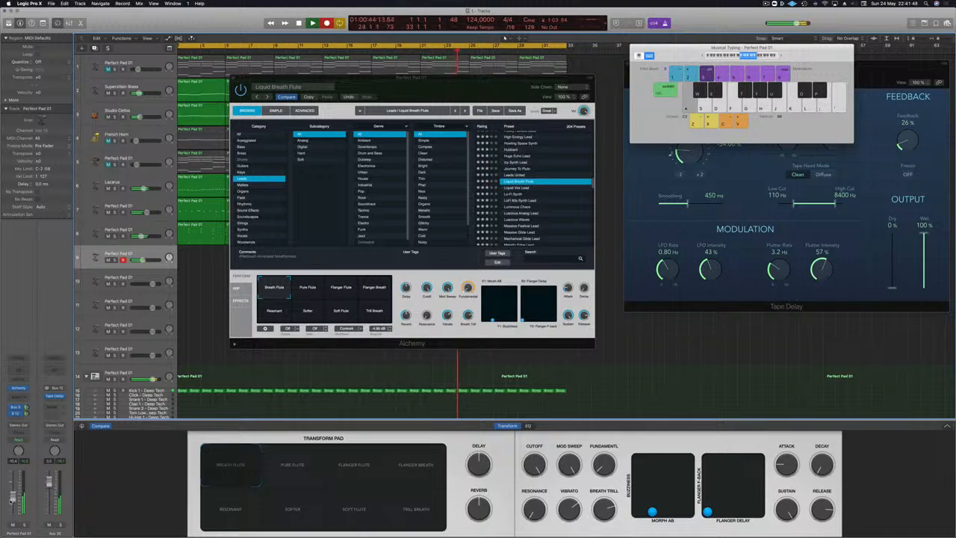
key("g")
key("a")
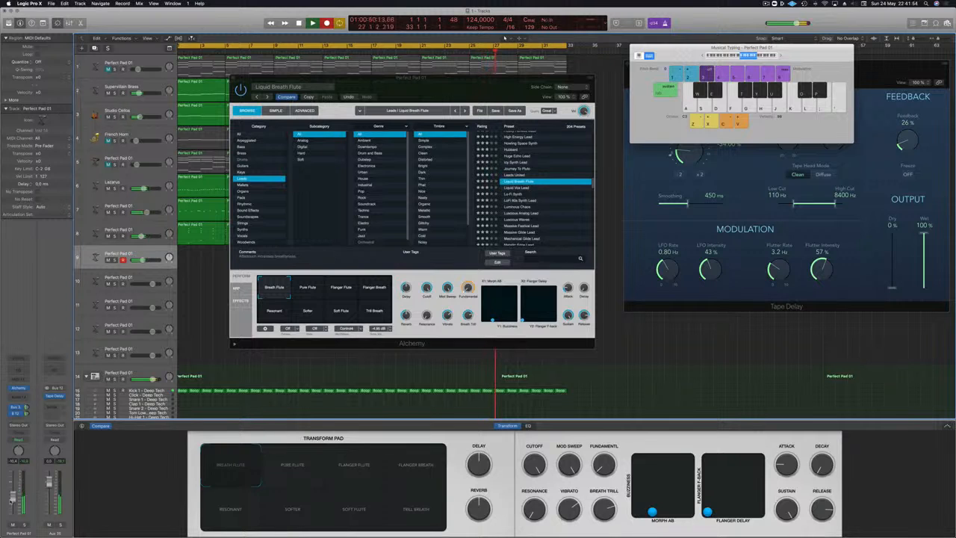
key("g")
key("k")
key("a")
key("g")
key("a")
key("g")
key("a")
key("k")
key("g")
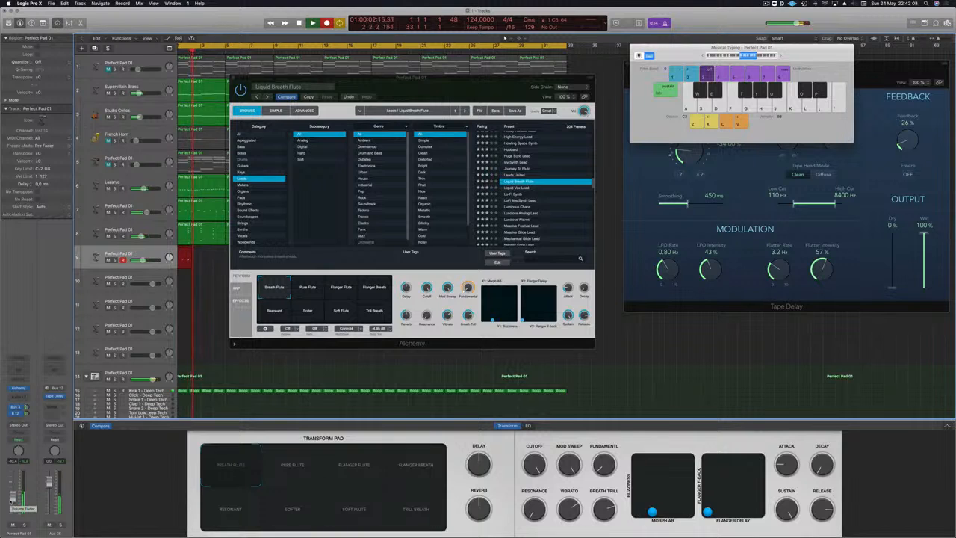
key("a")
key("g")
key("g")
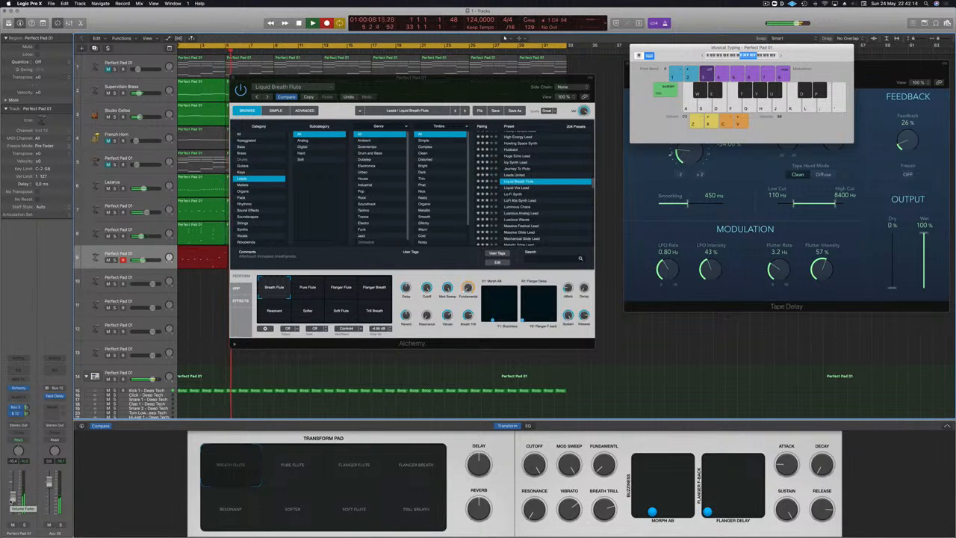
key("space")
key("space")
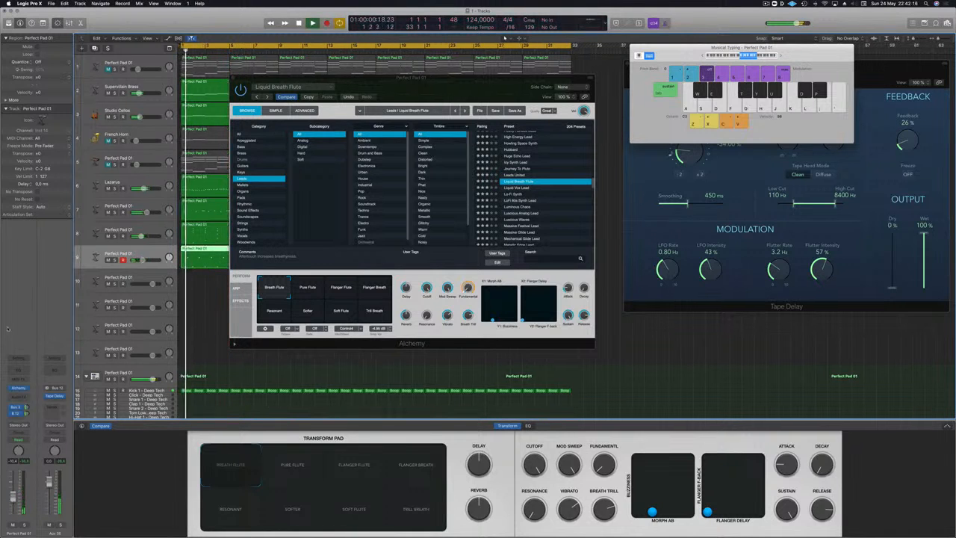
Step: Move the Alchemy window off the arrangement and open track 9's longer recorded region in the Piano Roll
key("a")
left_click_drag(441, 79, 836, 92)
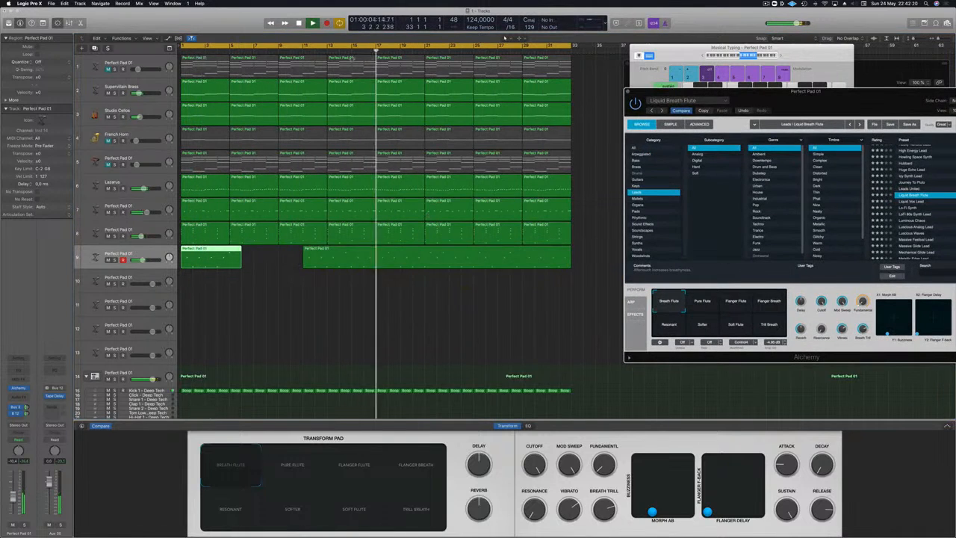
left_click(378, 50)
left_click(402, 261)
key("p")
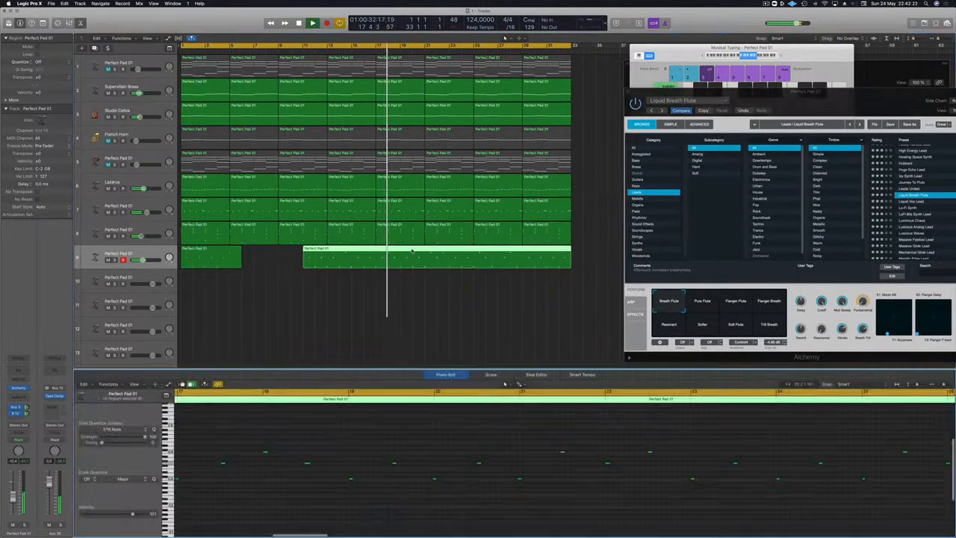
Step: Quantize all notes of the long Breath Flute region to 1/16 Note
scroll(269, 453, "down", 2)
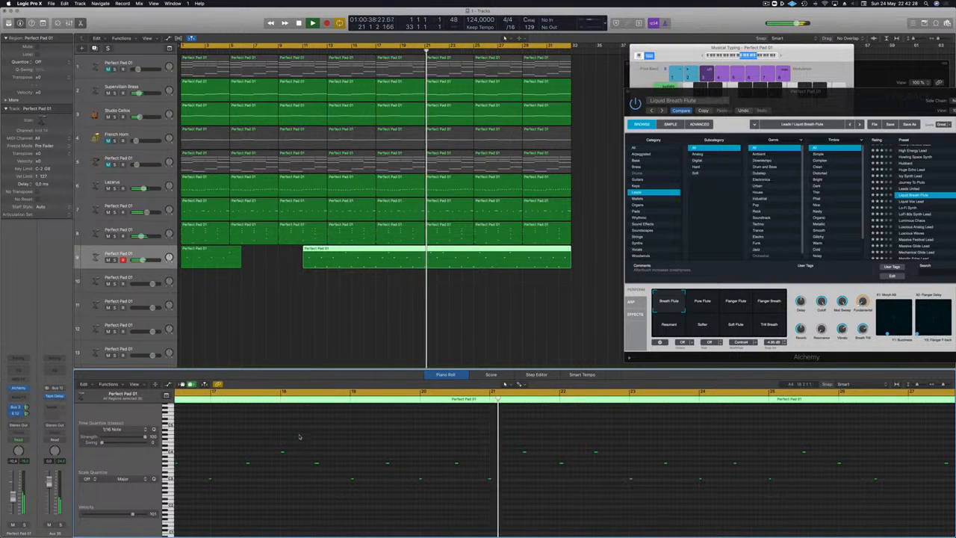
scroll(314, 430, "left", 5)
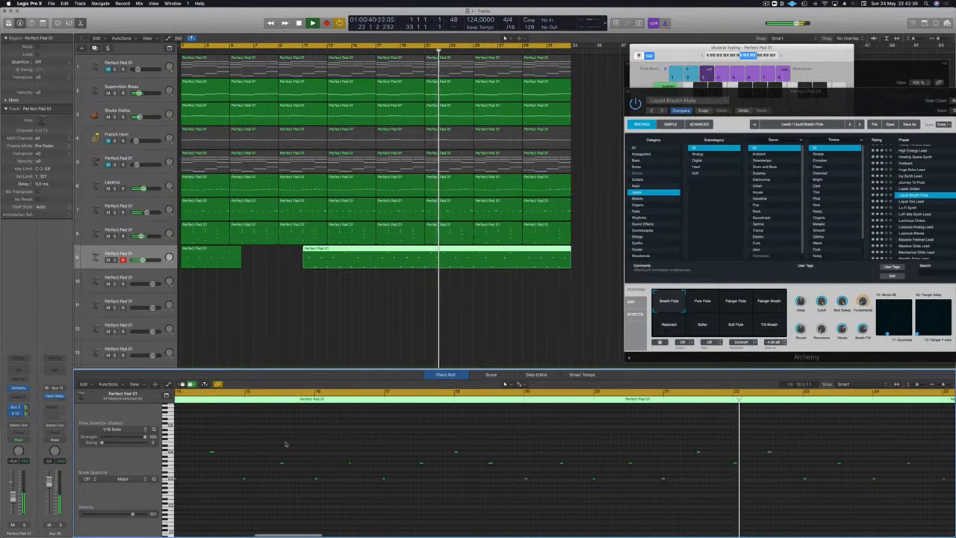
scroll(283, 416, "left", 1)
left_click(289, 392)
scroll(276, 463, "left", 2)
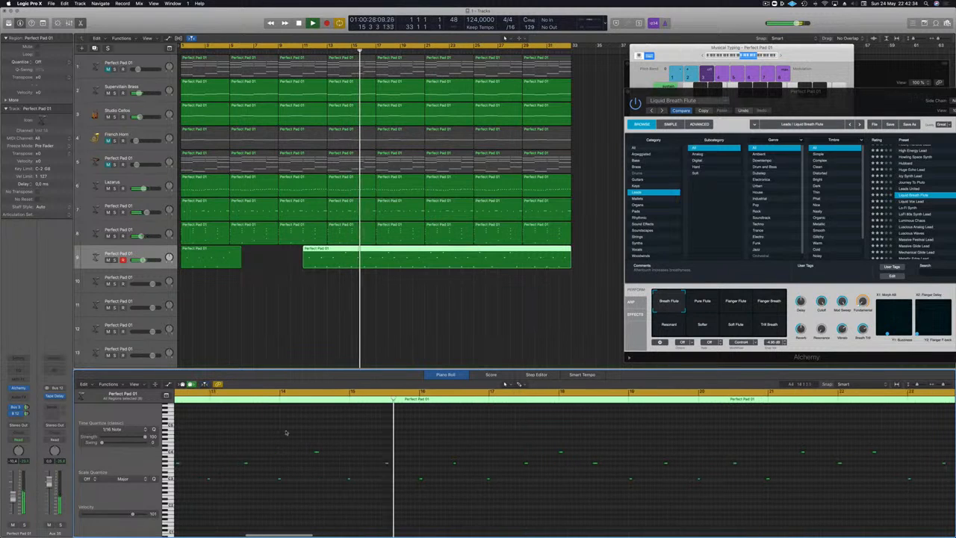
key("super+a")
key("q")
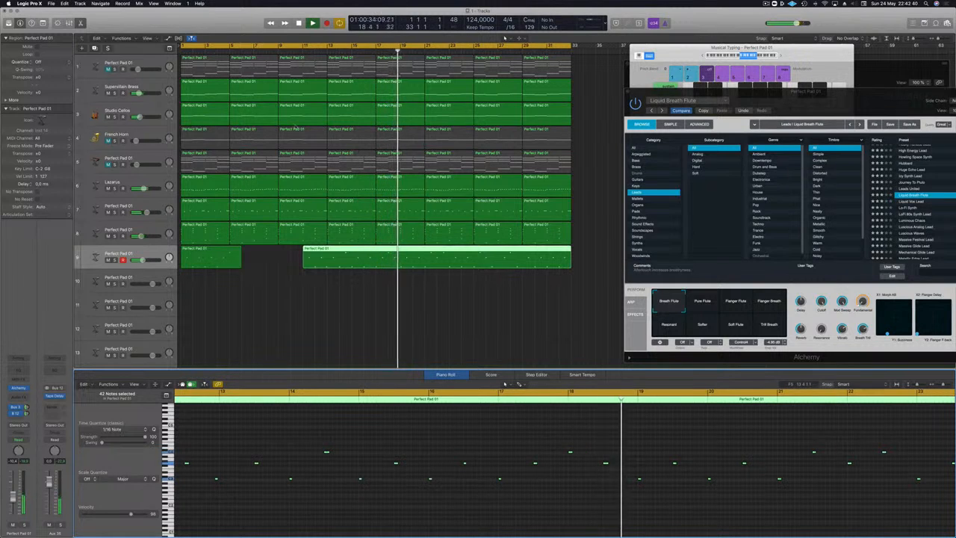
Step: Split the long flute region at bar 14, then delete its leading piece and the short region at bar 1
double_click(338, 260)
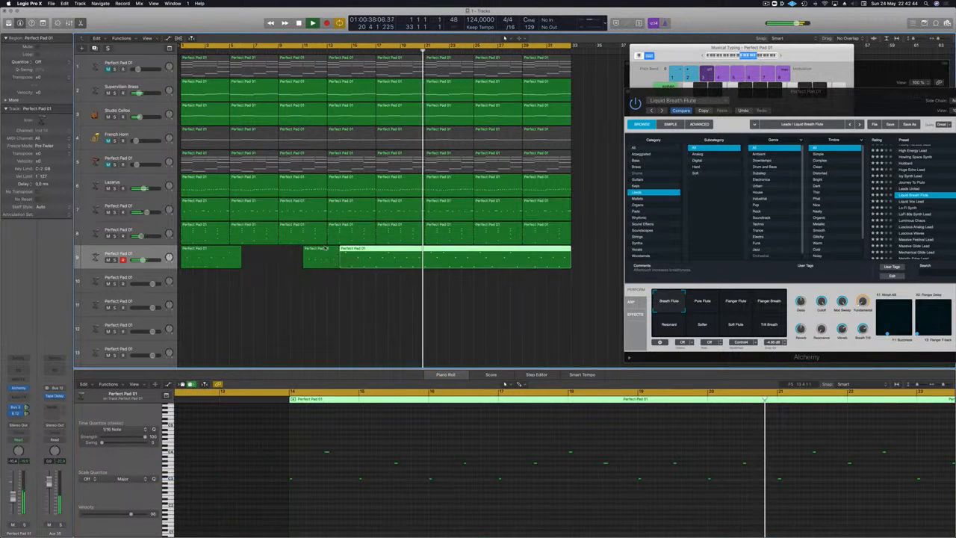
left_click(325, 248)
key("Delete")
left_click(225, 256)
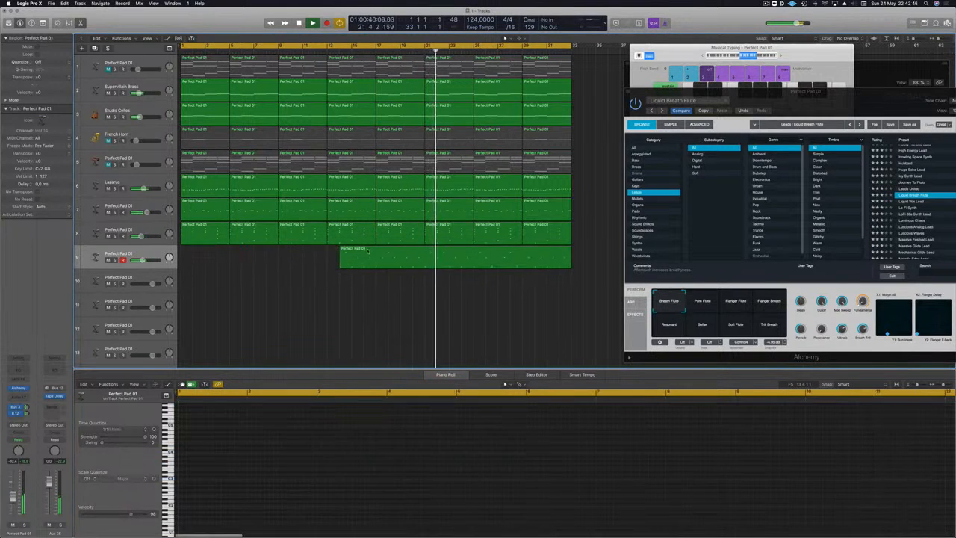
key("Delete")
Step: Move the remaining flute region to bar 1 and play it back from the start
left_click_drag(290, 255, 208, 257)
key("Return")
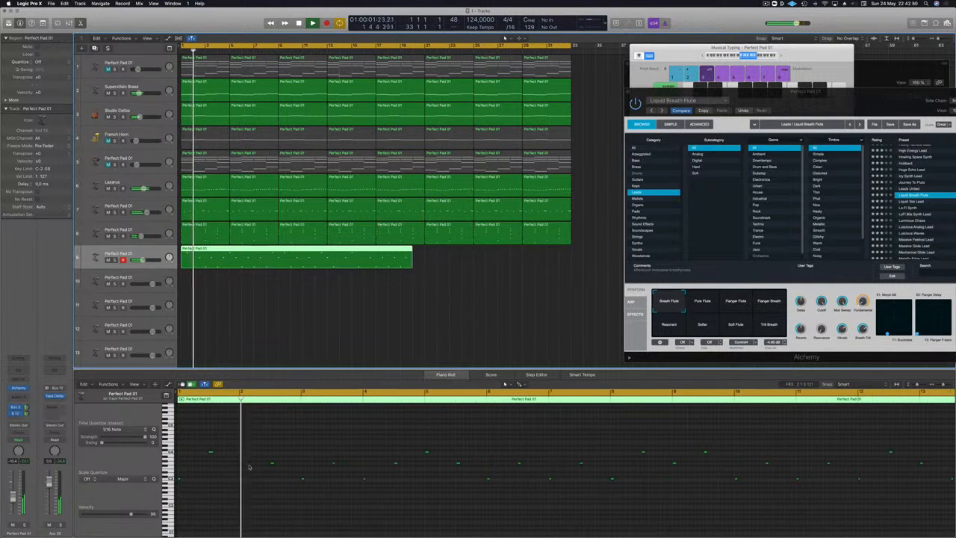
scroll(249, 467, "up", 1)
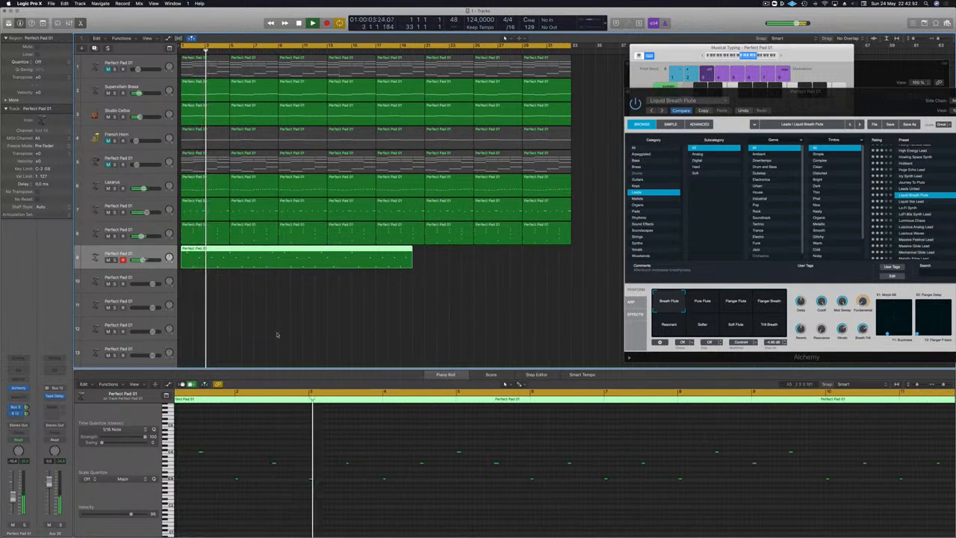
scroll(277, 335, "down", 2)
key("Return")
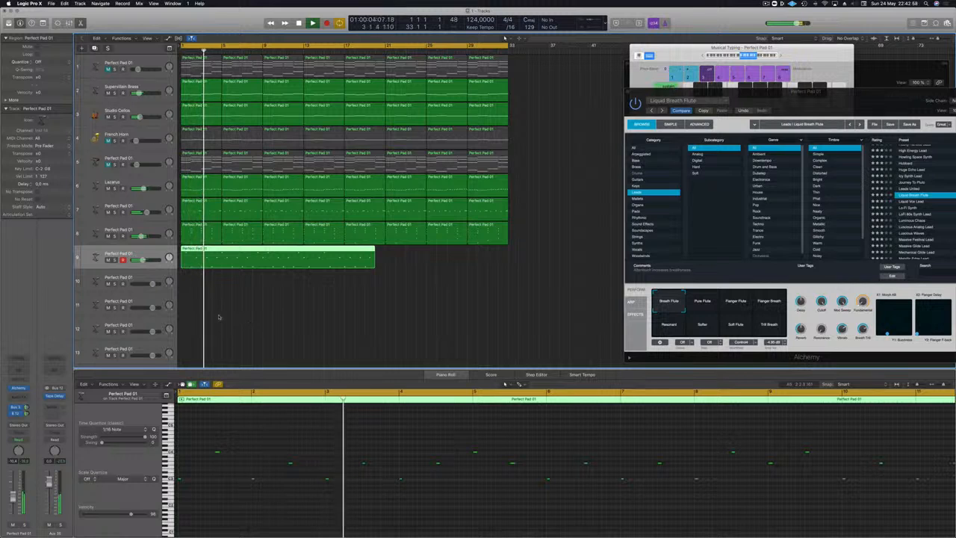
Step: Try trimming the flute region's opening by splitting it halfway through bar 2 and moving the remainder to bar 1
double_click(195, 252, "super")
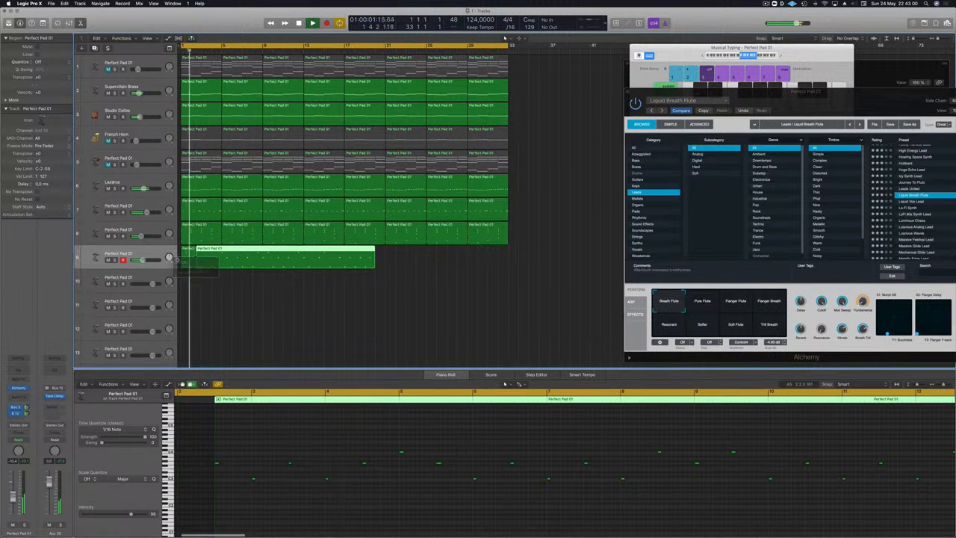
left_click(182, 256)
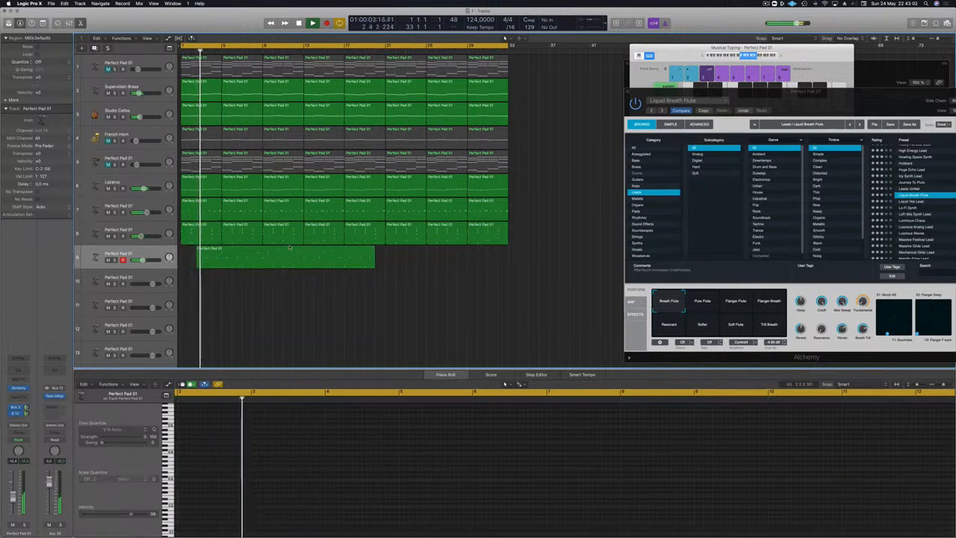
left_click_drag(290, 249, 246, 247)
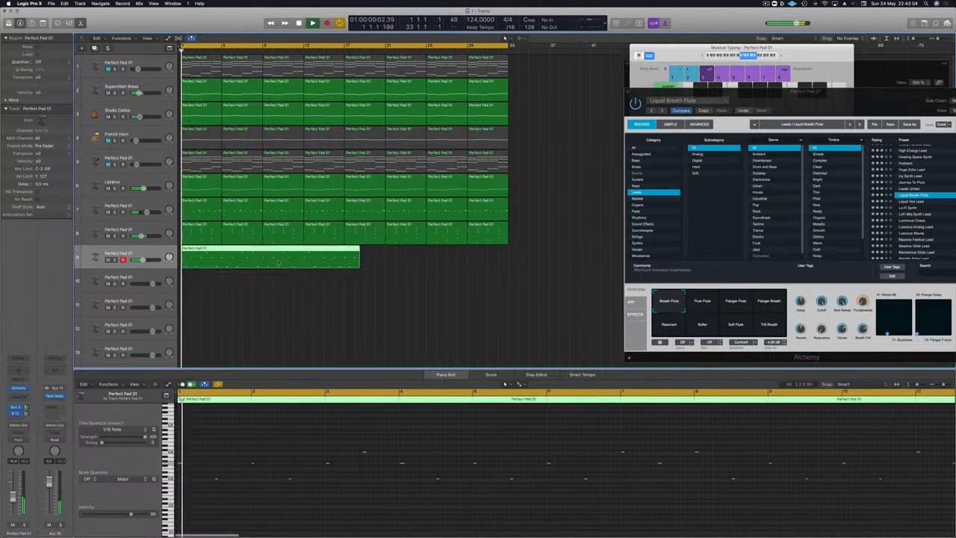
left_click(289, 298)
Step: Undo the move, deletion and split of the flute region, and reselect the full region
key("super+z")
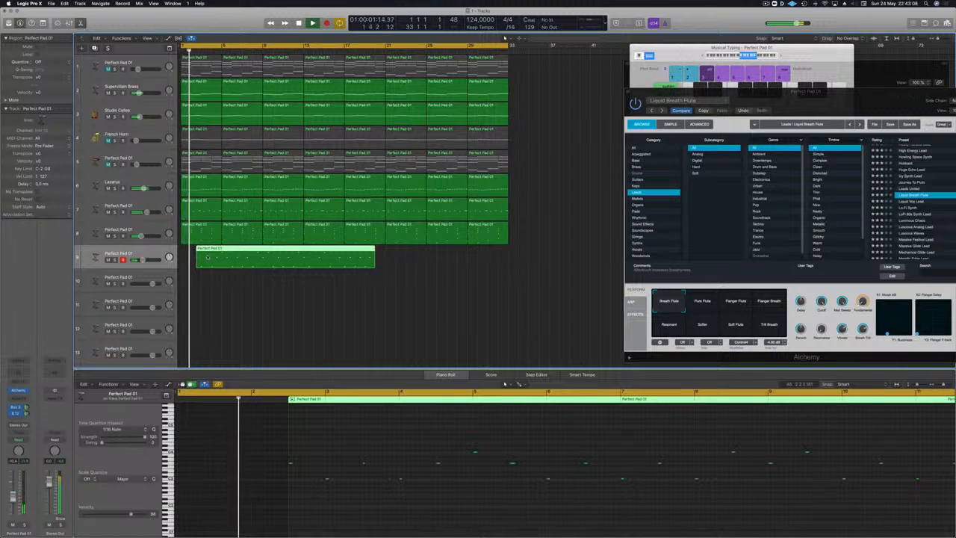
key("super+z")
key("space")
left_click(209, 299)
key("super+z")
left_click(228, 294)
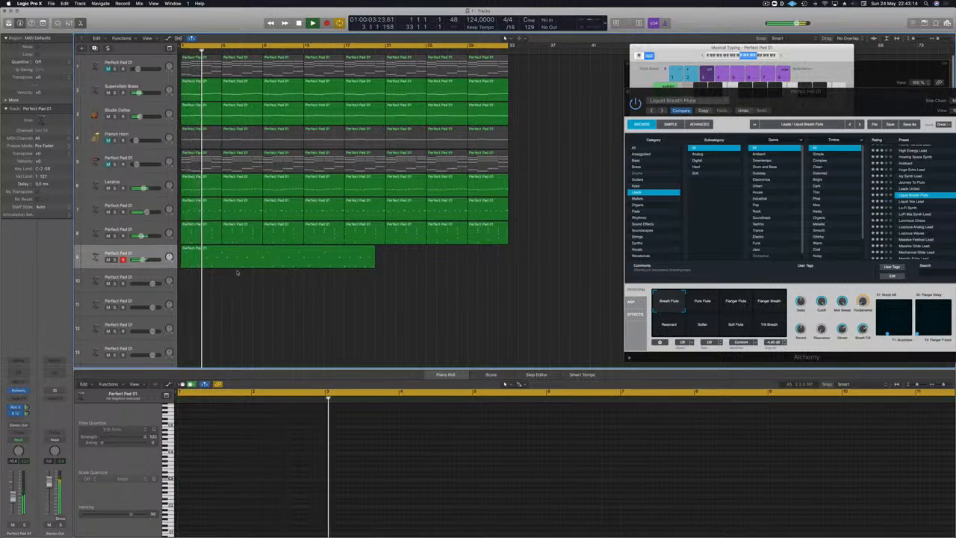
left_click(251, 265)
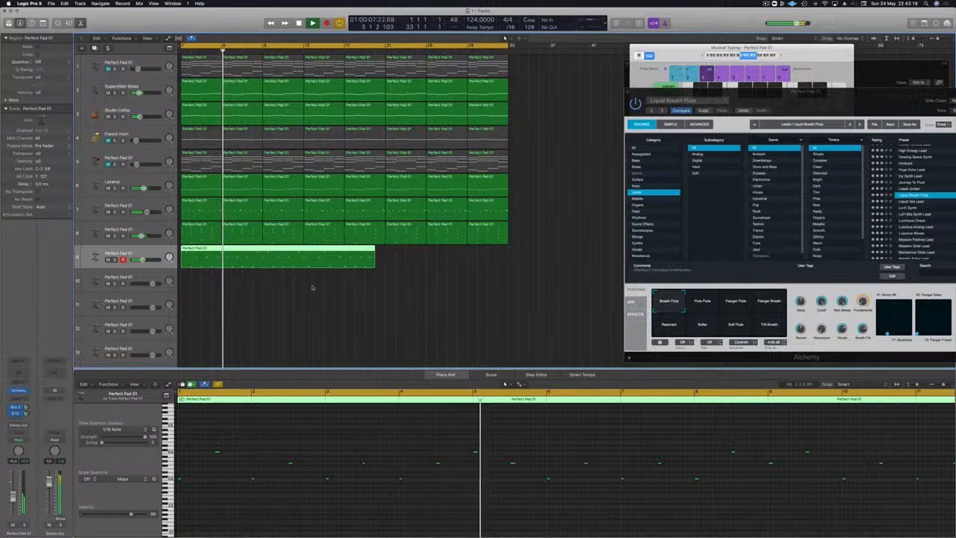
Step: Raise the flute region's first note to C4, lower its second note to G3, and play the opening again
key("space")
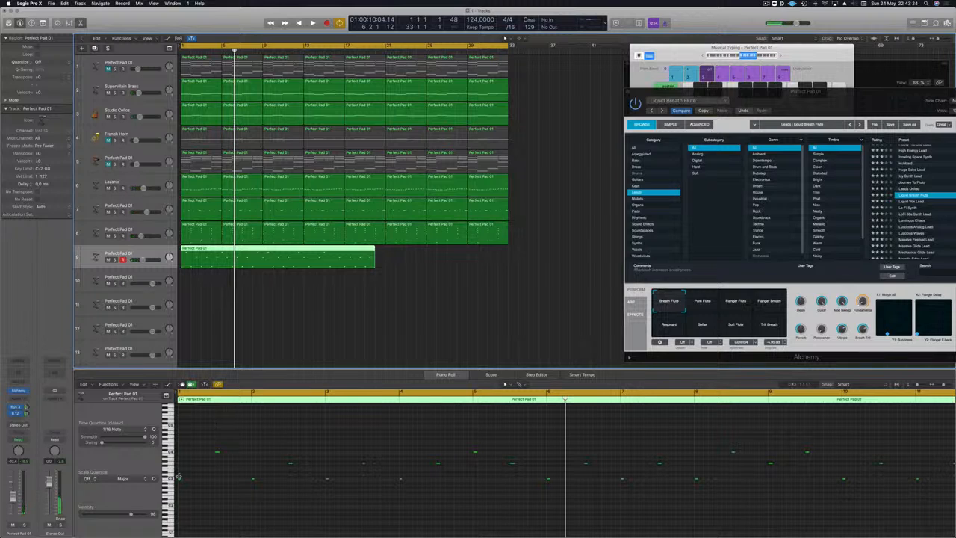
left_click(505, 384)
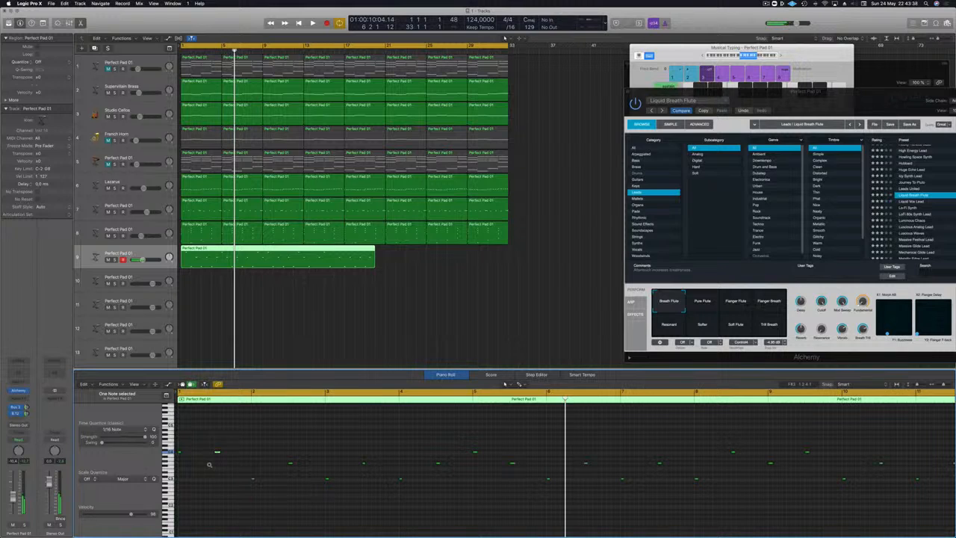
key("Return")
key("space")
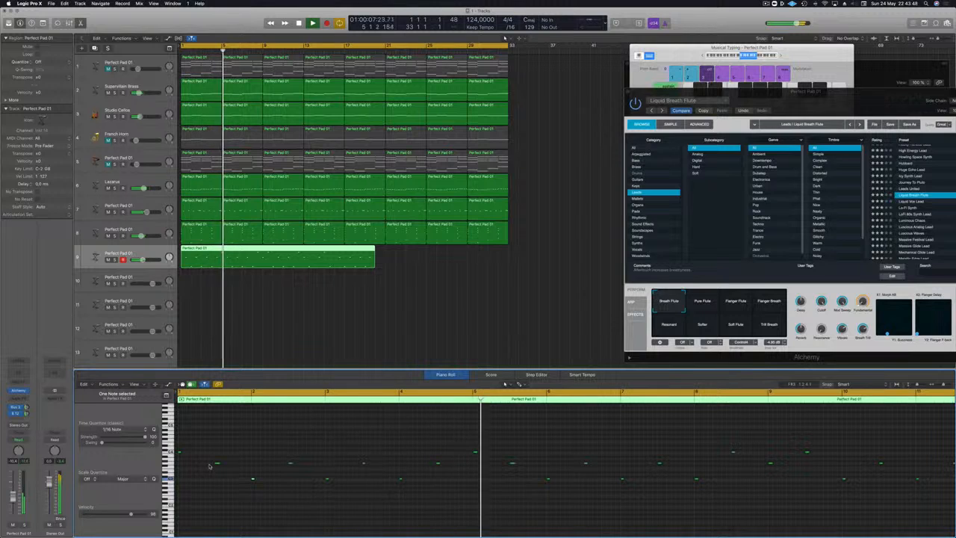
key("Return")
key("space")
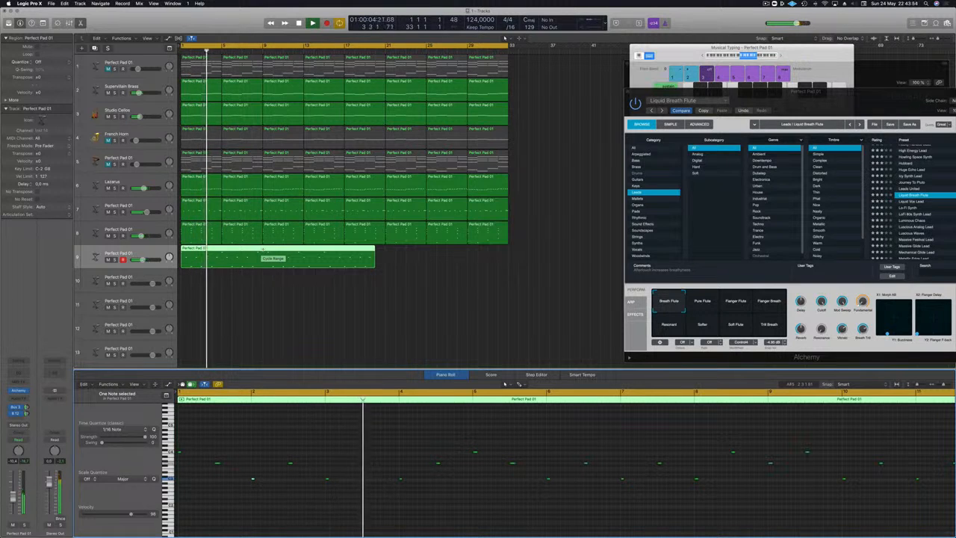
Step: Split track 9's flute region at bar 5 and again at bar 9
double_click(221, 248, "super")
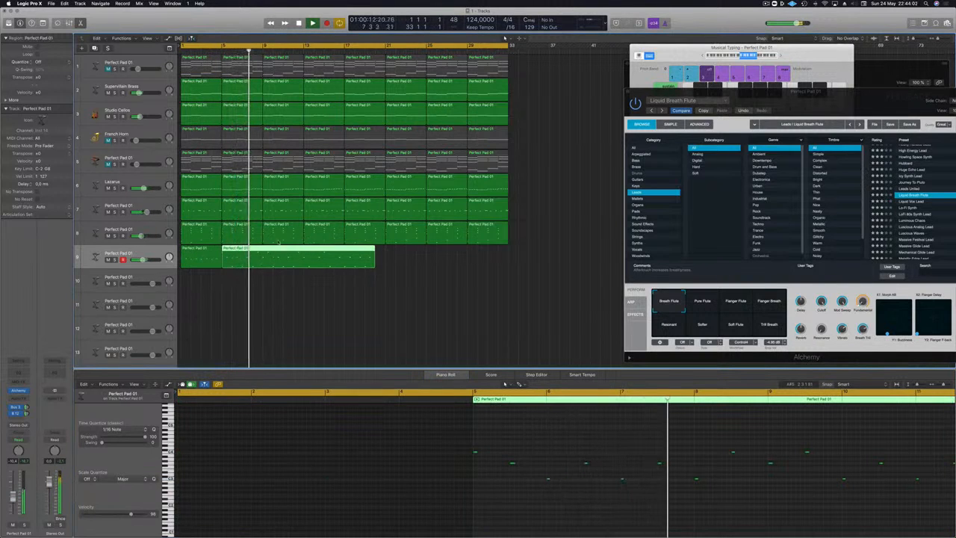
left_click(257, 254)
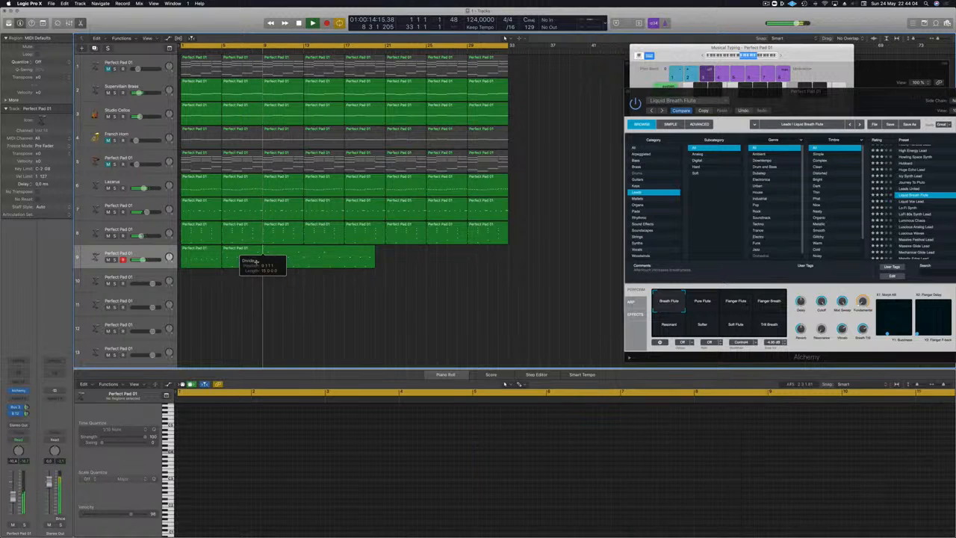
left_click_drag(256, 254, 263, 254)
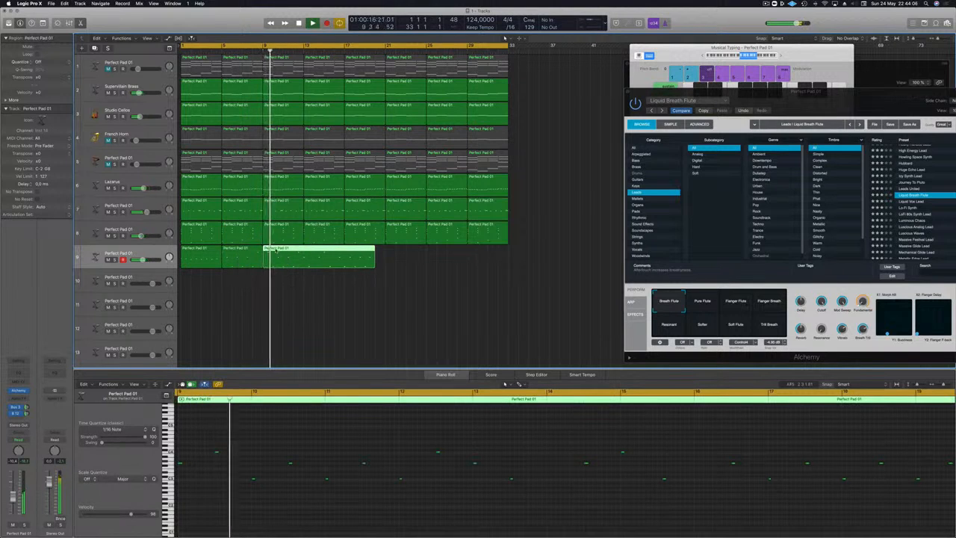
Step: Lower the last note of the flute region between bars 5 and 9 by a few semitones
left_click(248, 252)
key("Return")
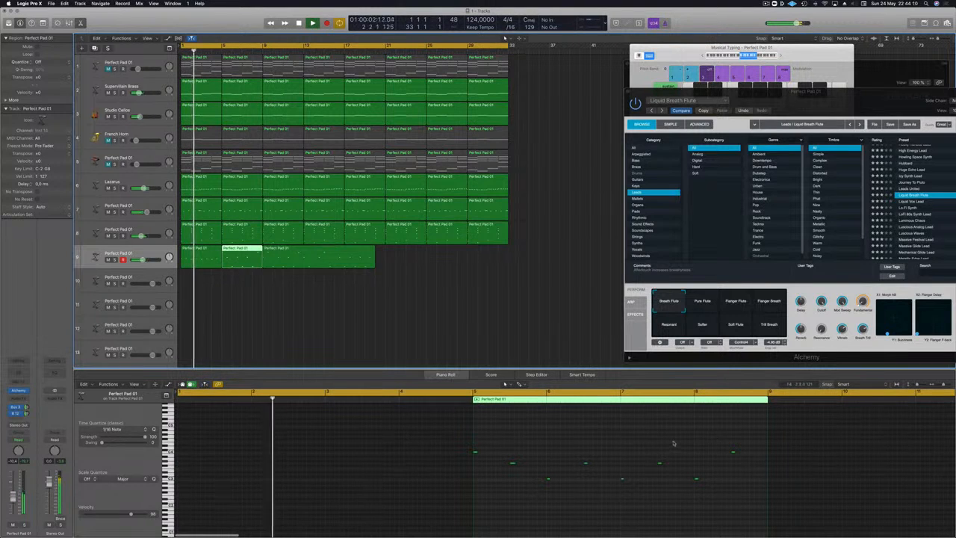
left_click(733, 453)
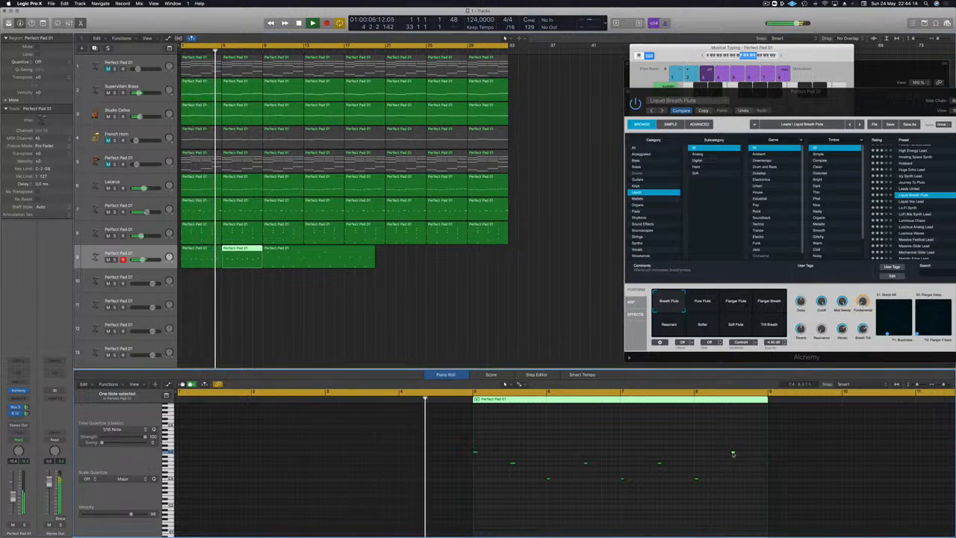
key("Down")
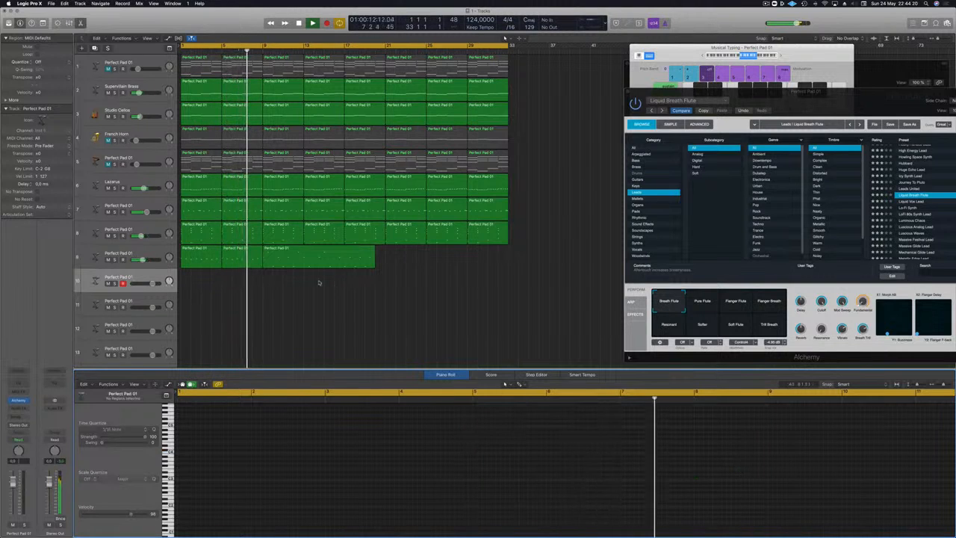
left_click(207, 255)
left_click(242, 253)
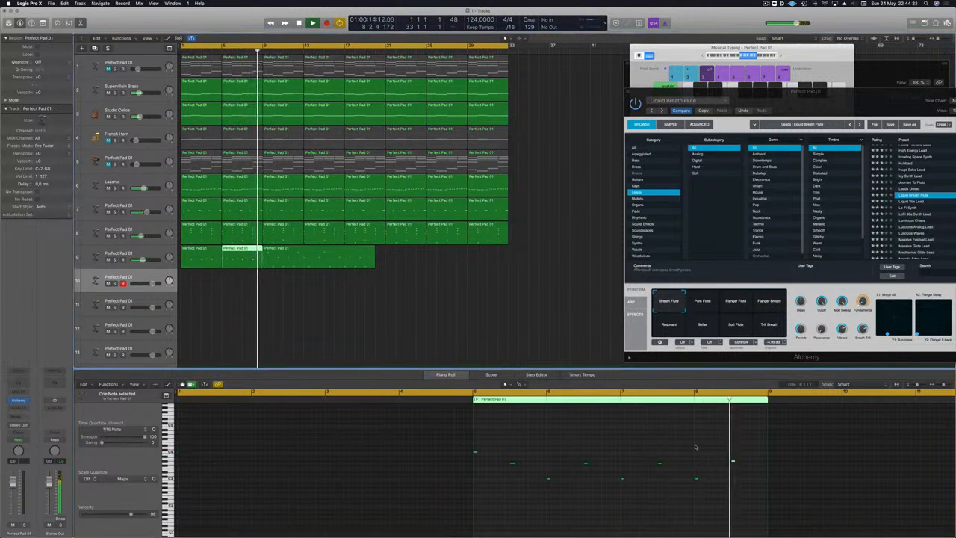
left_click_drag(687, 438, 777, 475)
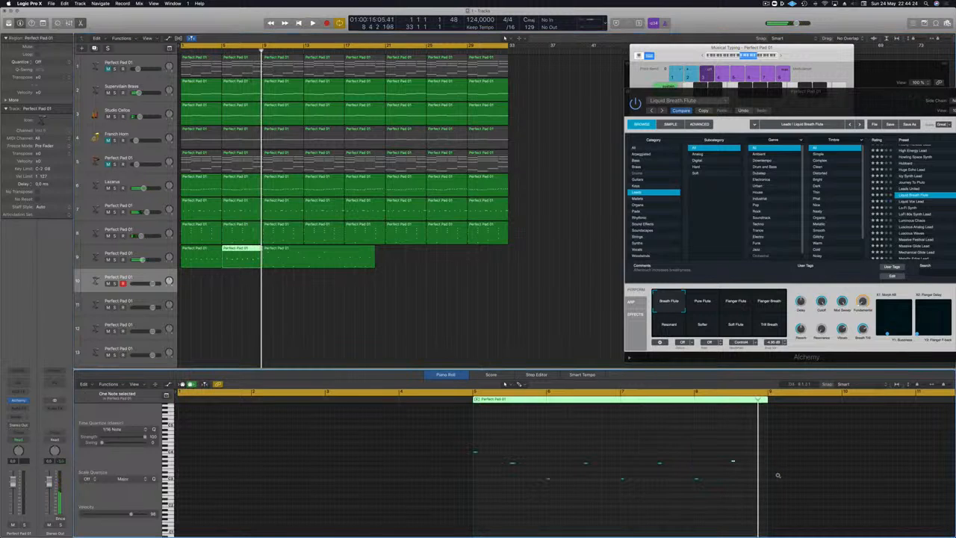
Step: Delete track 9's first flute region, move the bar 5–9 region to bar 1, and delete the leftover region from bar 9
key("space")
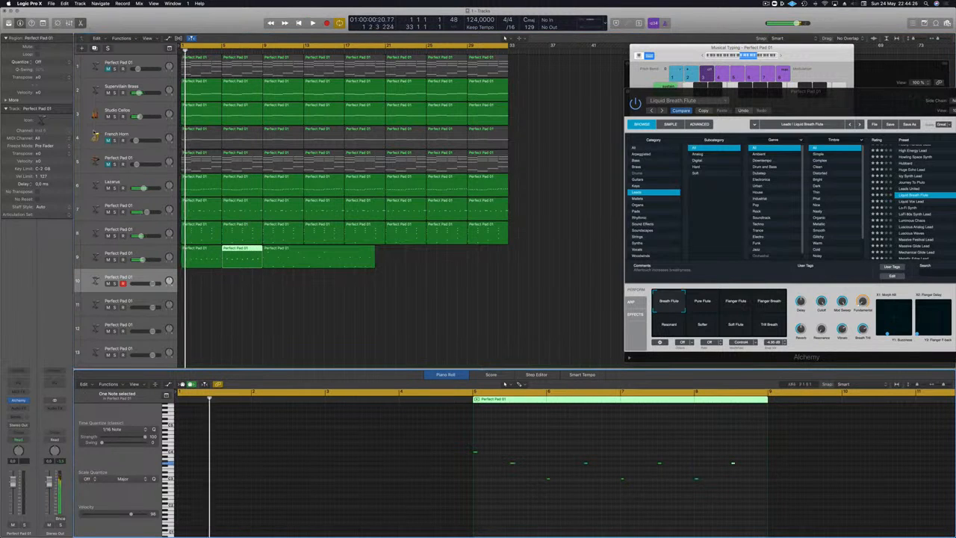
left_click(195, 256)
key("Delete")
left_click_drag(239, 257, 198, 256)
key("space")
left_click(329, 256)
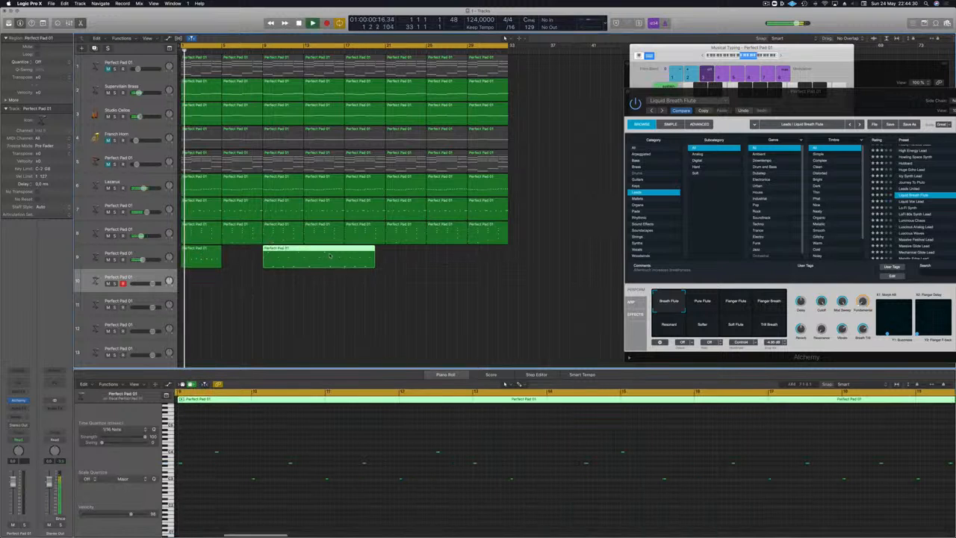
key("Delete")
Step: Duplicate the four-bar flute region to bar 5, and copy both regions to bar 9 to fill the track up to bar 17
left_click_drag(199, 255, 239, 255)
left_click(201, 256)
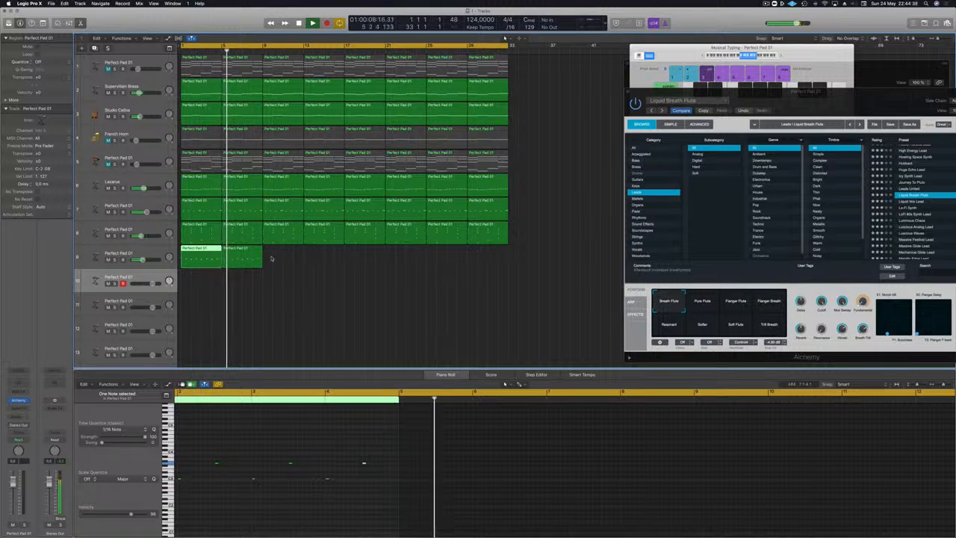
left_click_drag(293, 300, 284, 256)
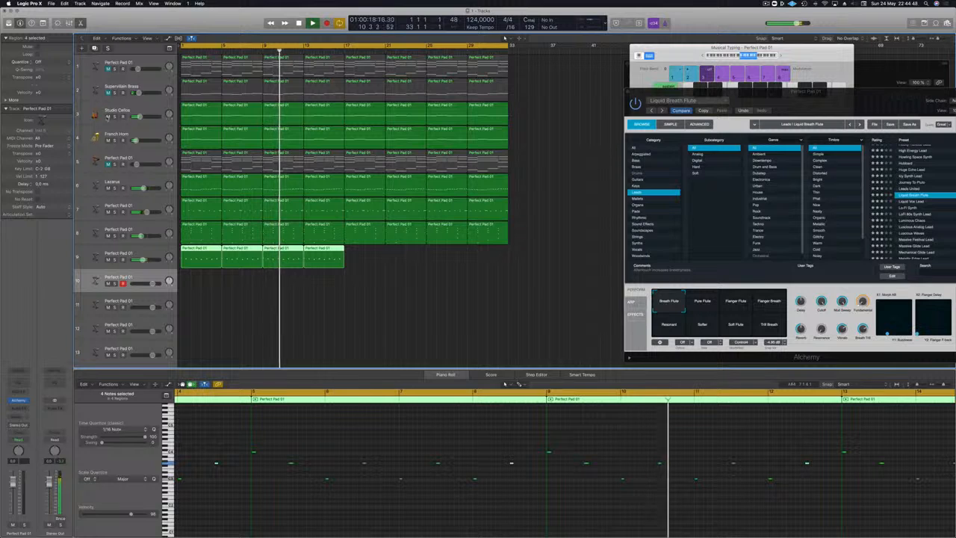
Step: Mute Studio Cellos and French Horn, and unmute track 1's Perfect Pad and Supervillain Brass
left_click(107, 116)
left_click(108, 141)
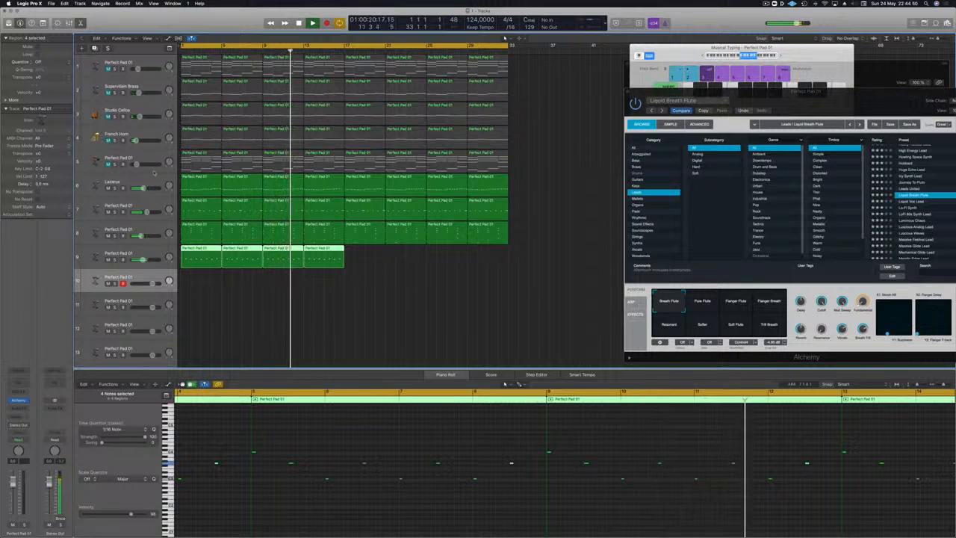
left_click(107, 68)
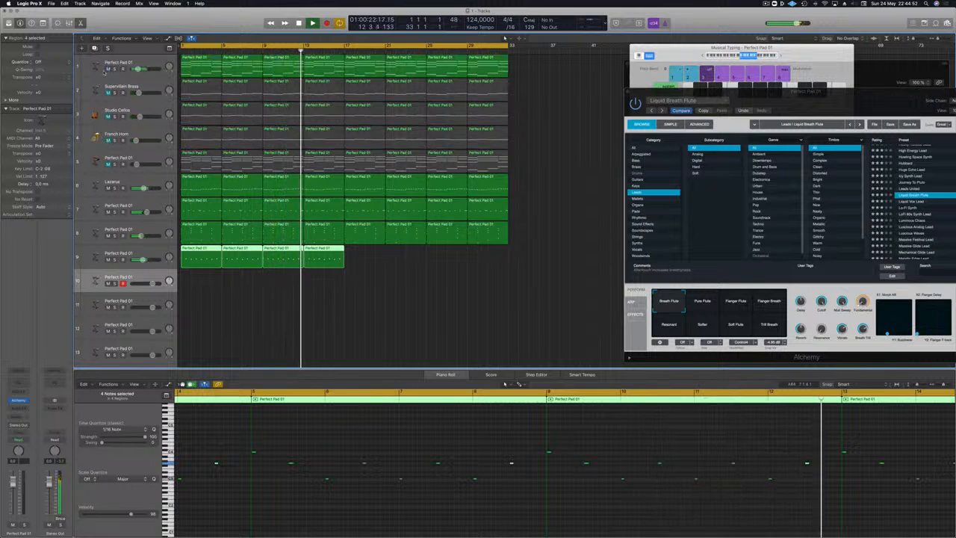
left_click(108, 93)
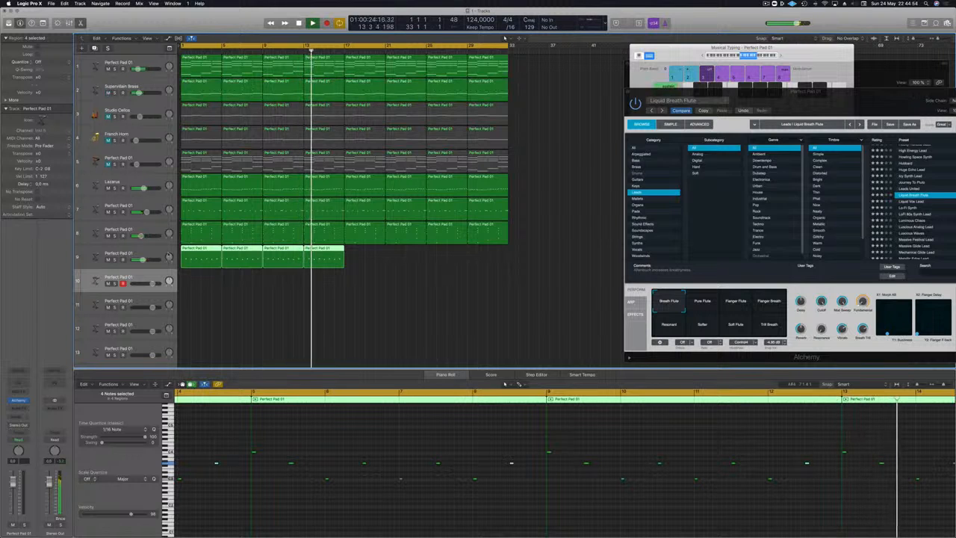
Step: Copy the four flute regions to bar 17 to fill the track up to bar 33, and restart playback
mouse_move(376, 257)
left_mouse_down()
mouse_move(171, 254)
mouse_move(361, 256)
left_mouse_up()
key("Return")
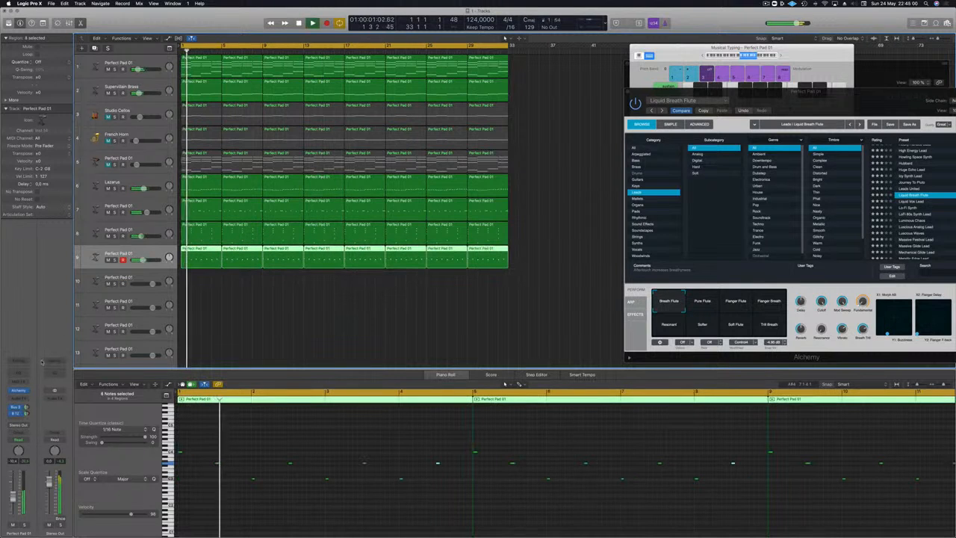
Step: Add a Channel EQ to the flute track and set its low cut to 400 Hz, playing from the start
left_click(19, 373)
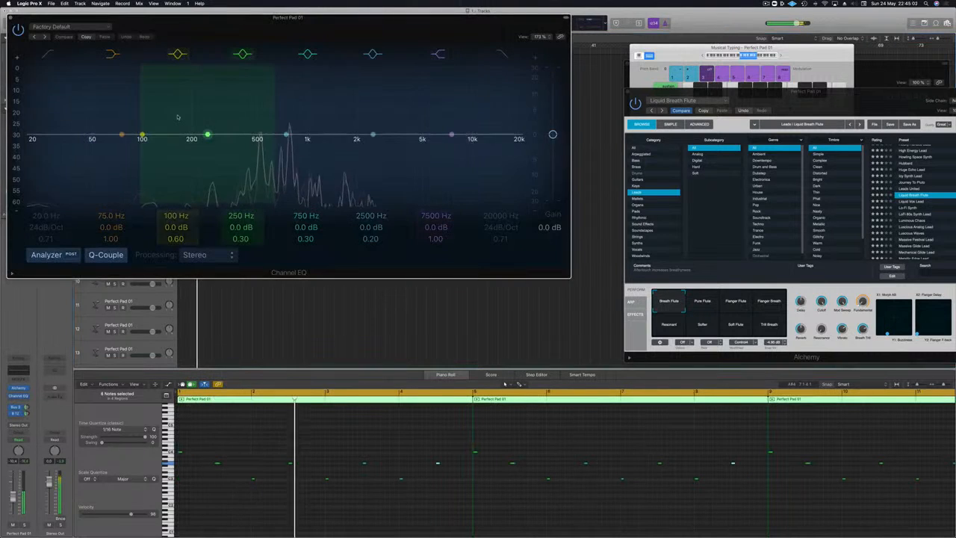
left_click_drag(41, 112, 260, 122)
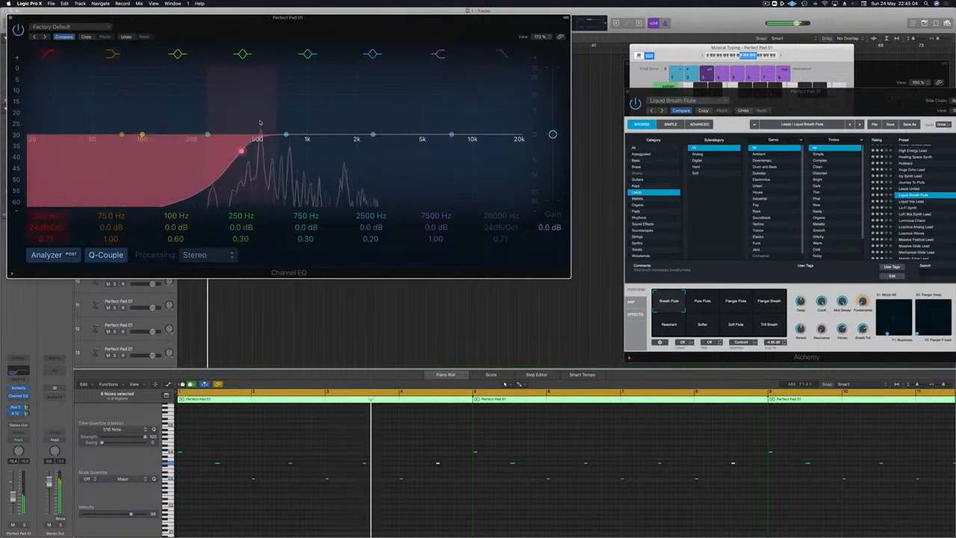
key("Return")
Step: Solo the flute track, adjust its Bus 3 send, and rearrange the Channel EQ and Alchemy windows
left_click(25, 525)
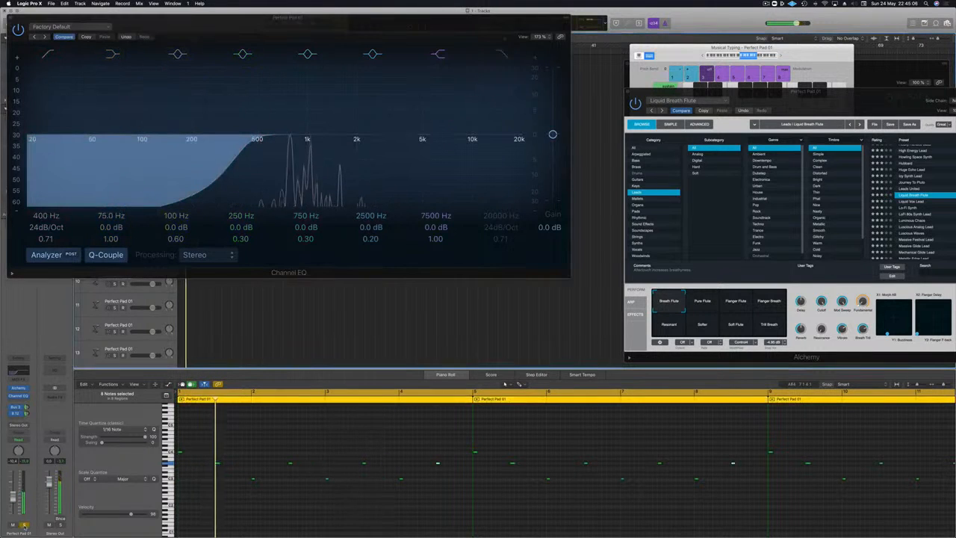
left_click(27, 408)
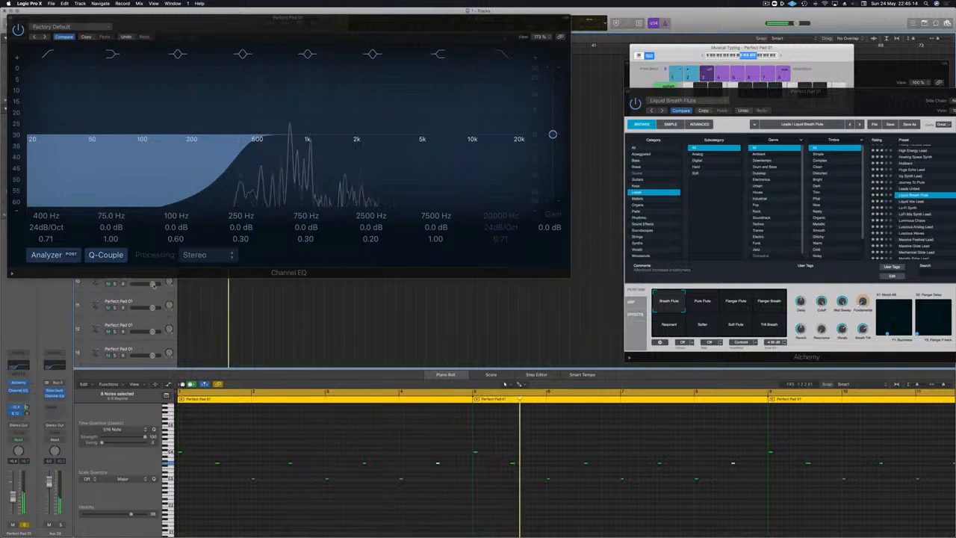
left_click_drag(327, 28, 408, 197)
left_click_drag(840, 100, 552, 68)
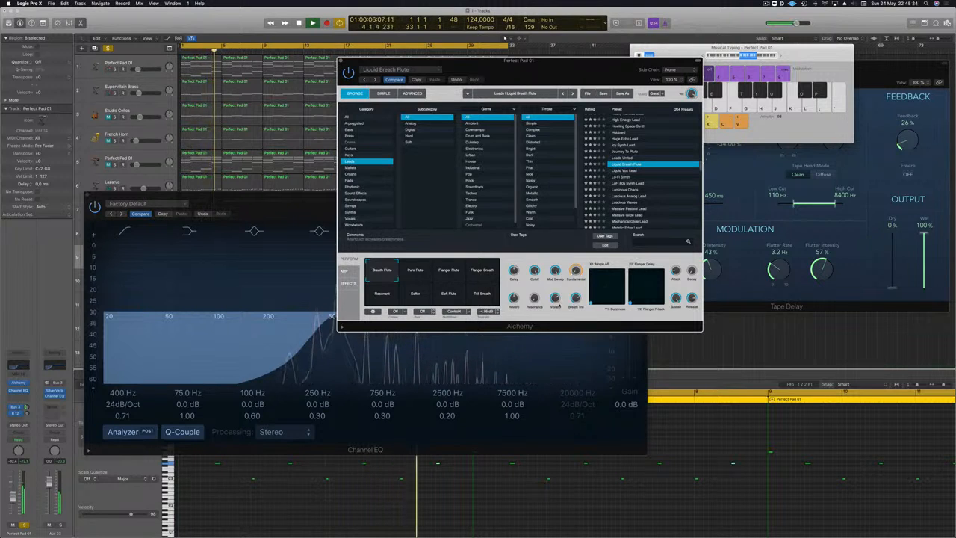
left_click_drag(549, 74, 730, 65)
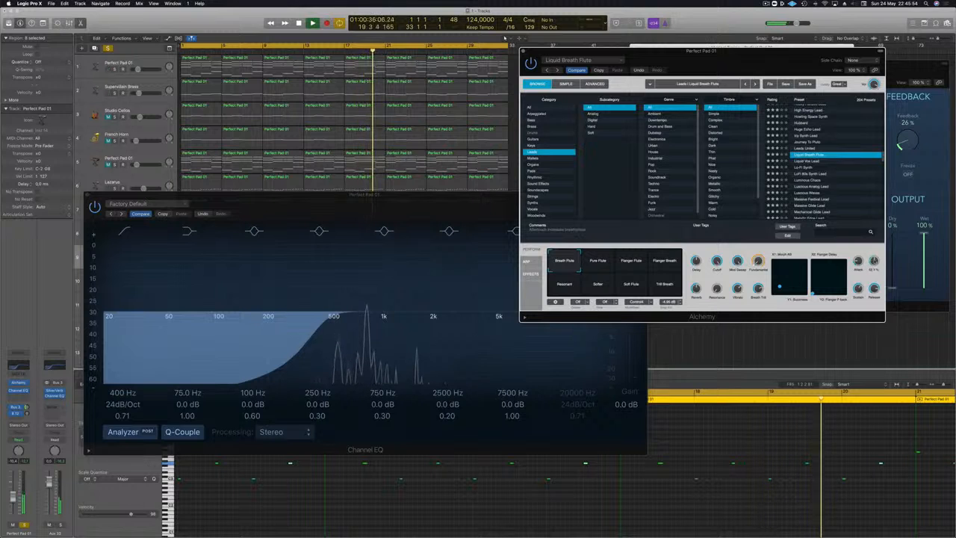
Step: Unsolo the flute track, adjust its Bus 12 send during playback, and move the Channel EQ window clear of the tracks
left_click_drag(139, 197, 523, 247)
left_click(113, 260)
key("Return")
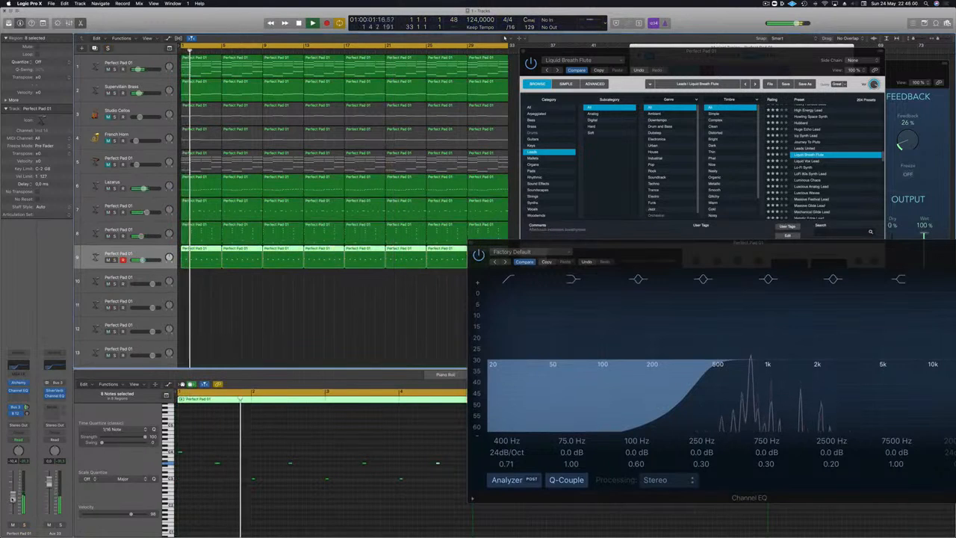
left_click(27, 413)
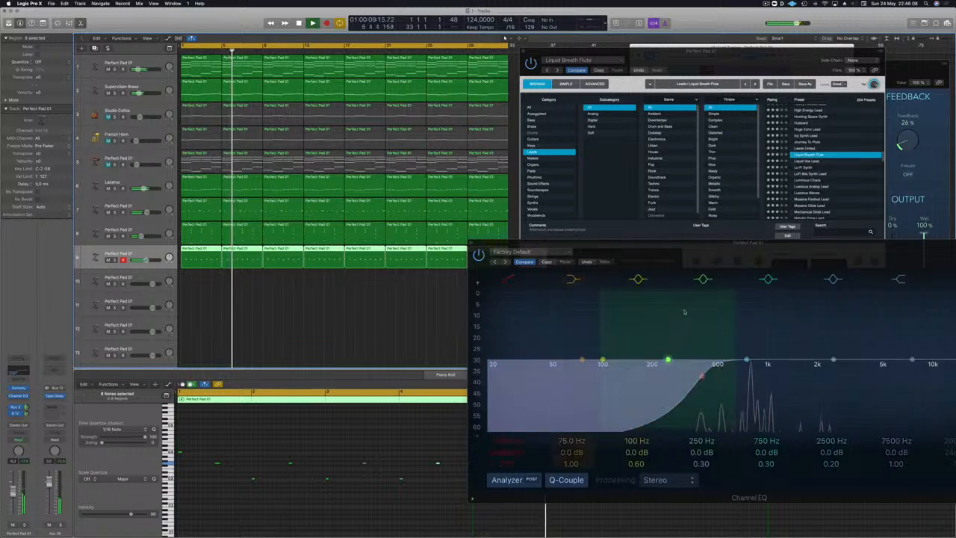
left_click_drag(733, 250, 532, 338)
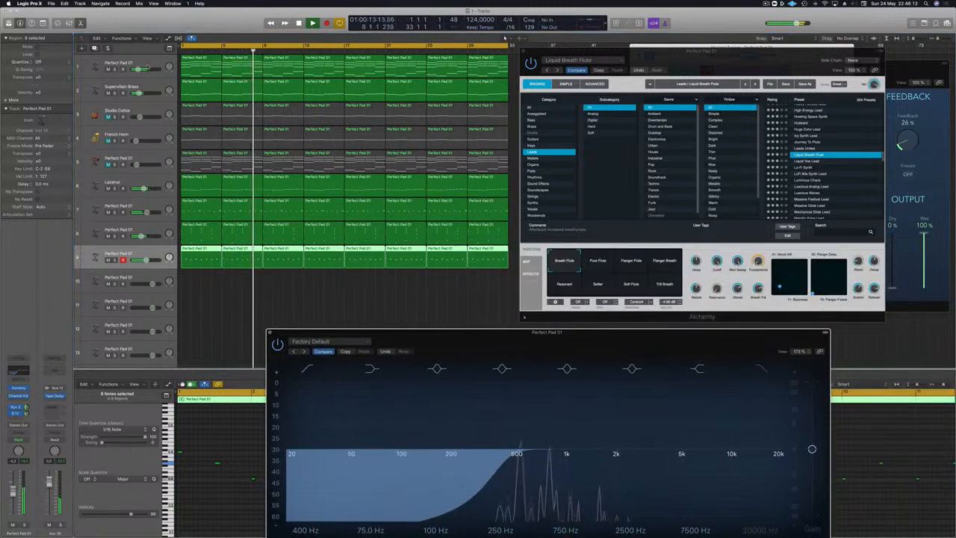
Step: Lower the Cutoff of the Supervillain Brass patch in Alchemy while the track plays, and close its window
left_click(148, 87)
key("Return")
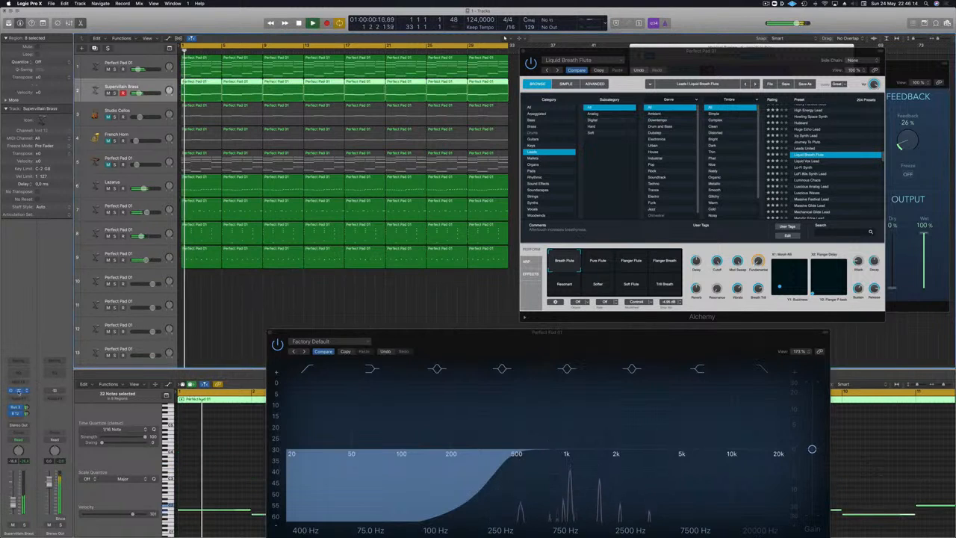
left_click(18, 391)
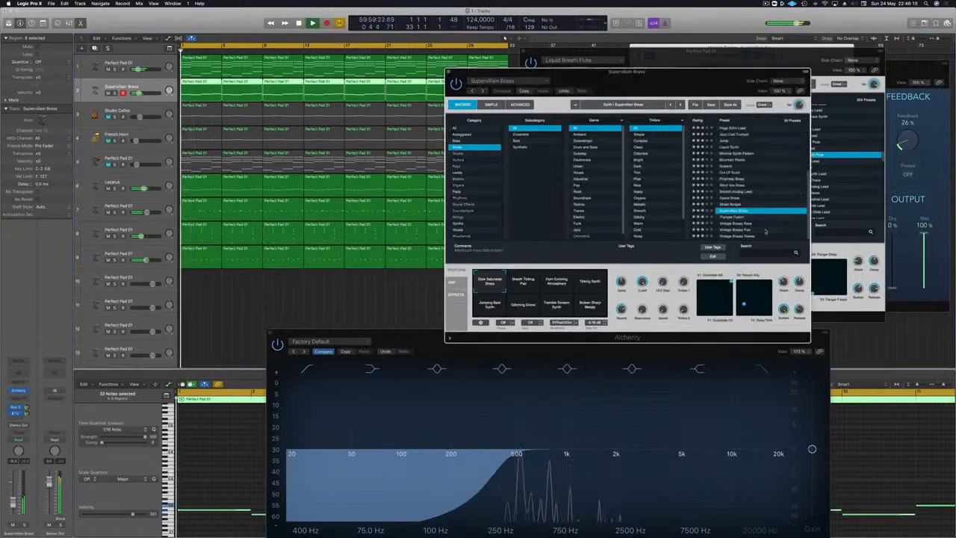
left_click_drag(642, 287, 641, 325)
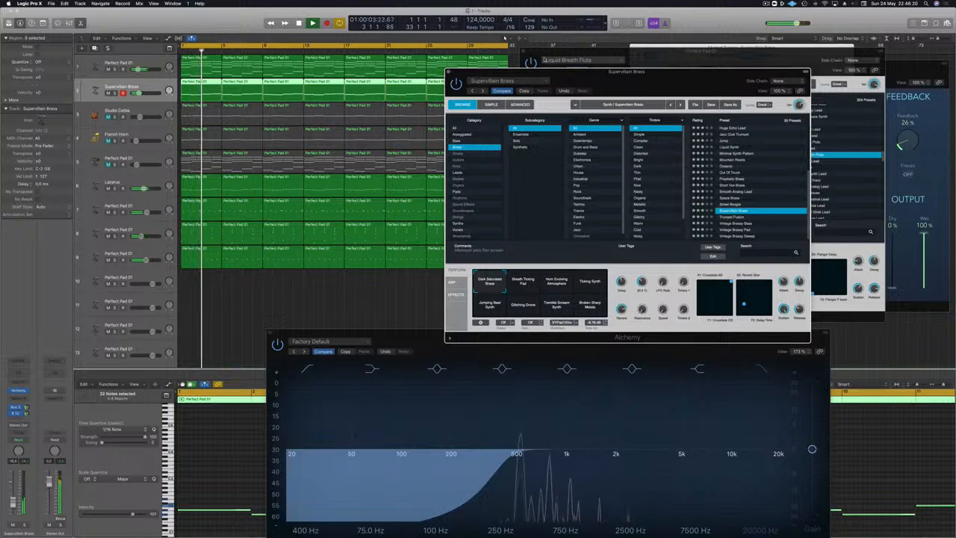
left_click(449, 73)
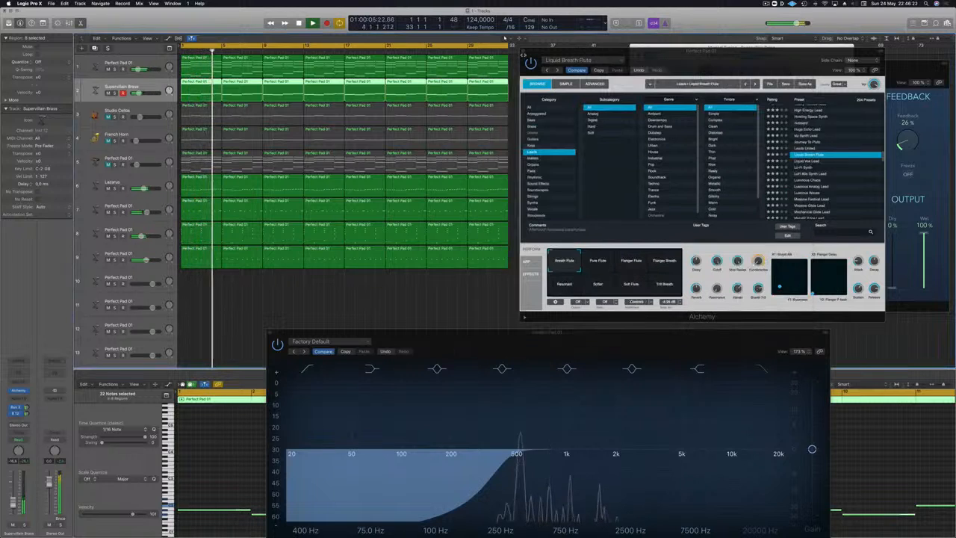
Step: Close the flute's Alchemy and Channel EQ windows
left_click(524, 53)
left_click_drag(494, 331, 520, 126)
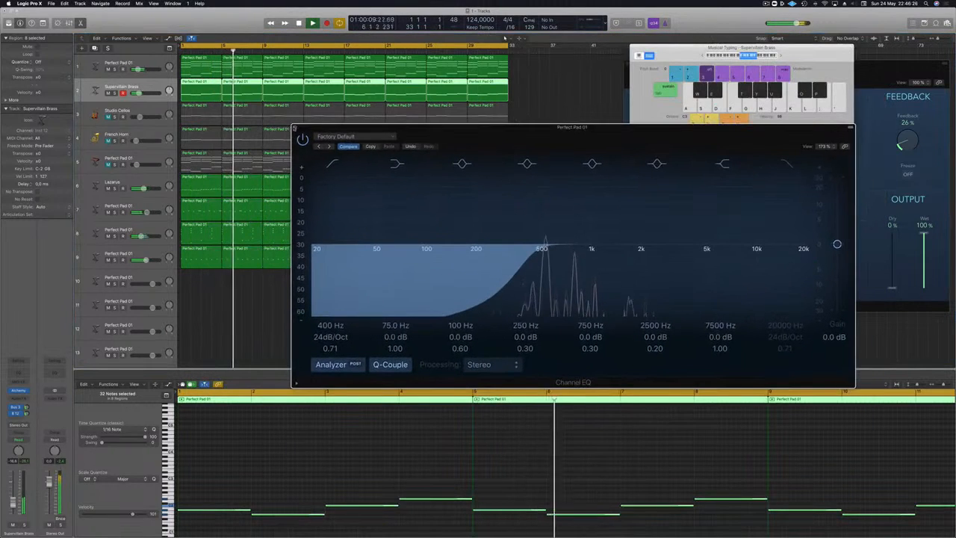
left_click(295, 129)
Step: Unmute and select track 5's Perfect Pad, and deselect all its regions
left_click(109, 164)
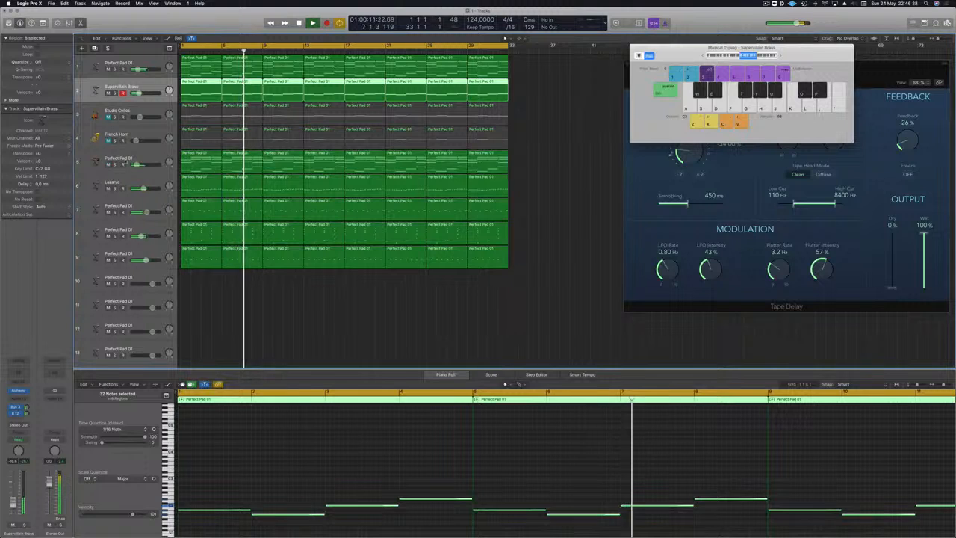
left_click(138, 158)
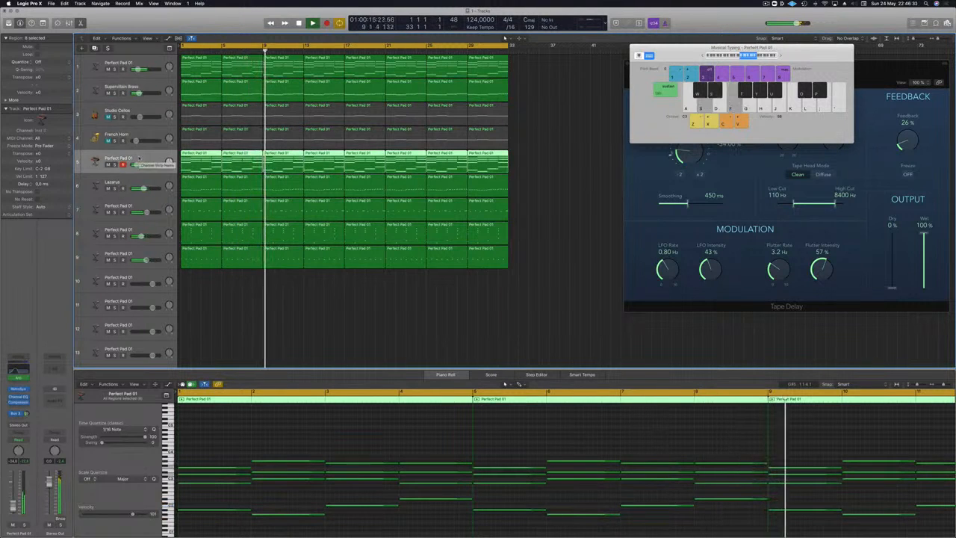
left_click(549, 232)
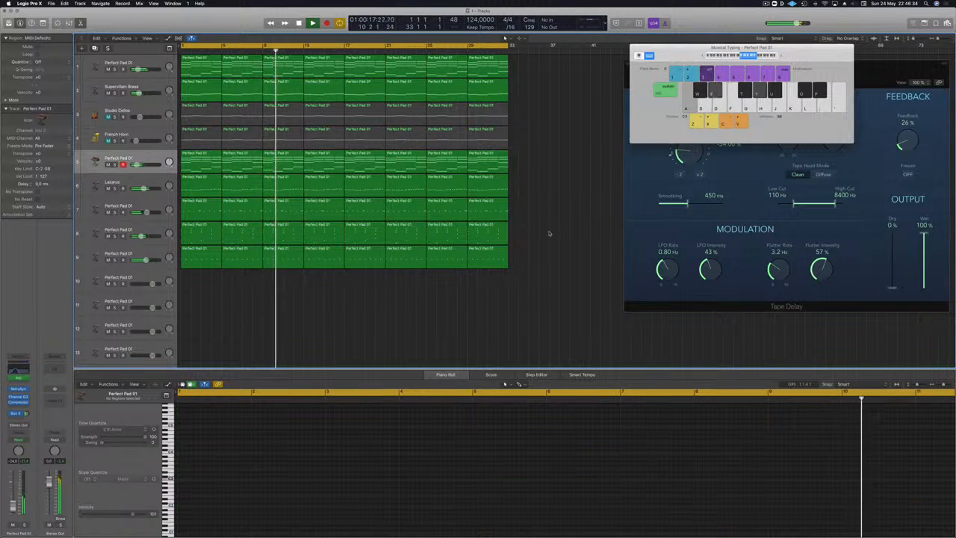